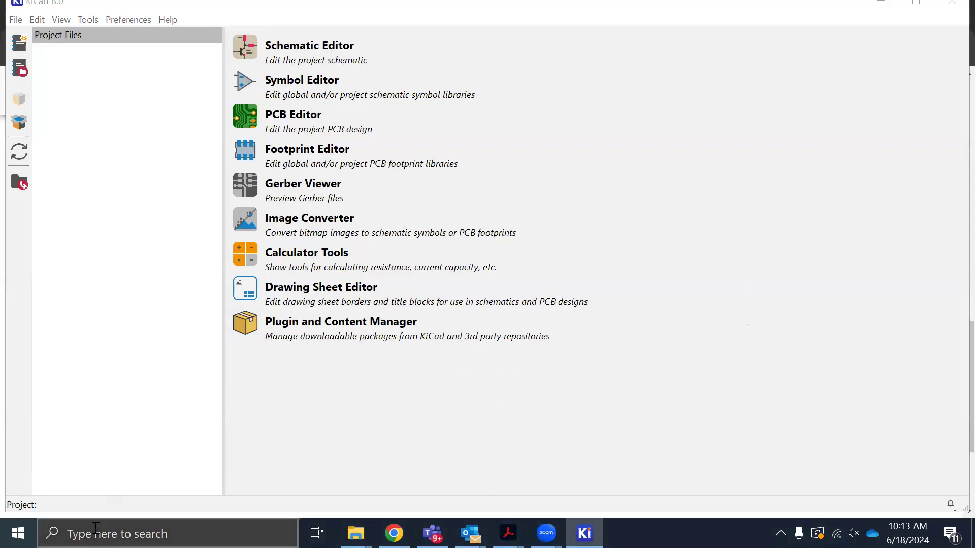
{"action": "key", "text": "XF86AudioLowerVolume"}
{"action": "key", "text": "XF86AudioRaiseVolume"}
{"action": "key", "text": "XF86AudioRaiseVolume"}
{"action": "key", "text": "XF86AudioRaiseVolume"}
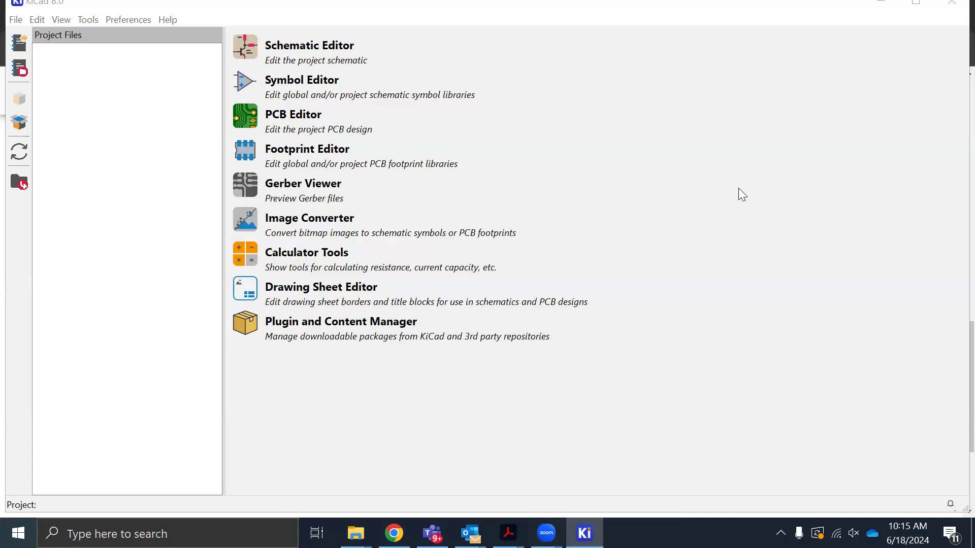
Switch to Chrome and open the Windows download page on the KiCad website
{"action": "left_click", "coordinate": [394, 533]}
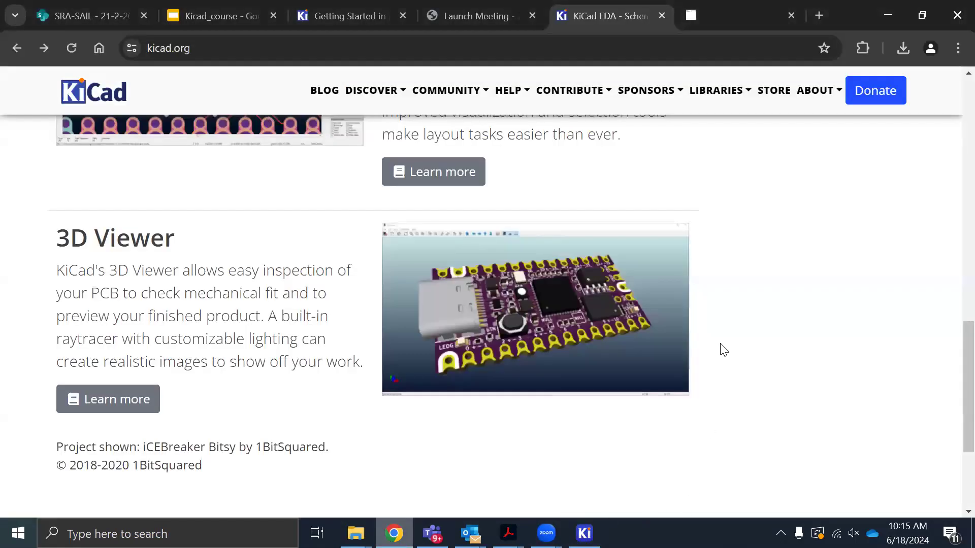
{"action": "scroll", "coordinate": [249, 317], "scroll_direction": "up", "scroll_amount": 15}
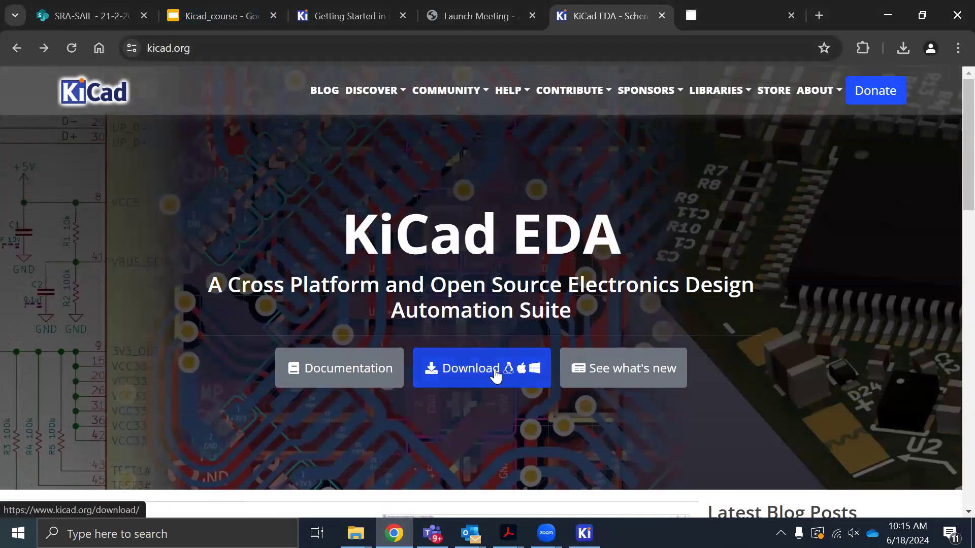
{"action": "left_click", "coordinate": [476, 378]}
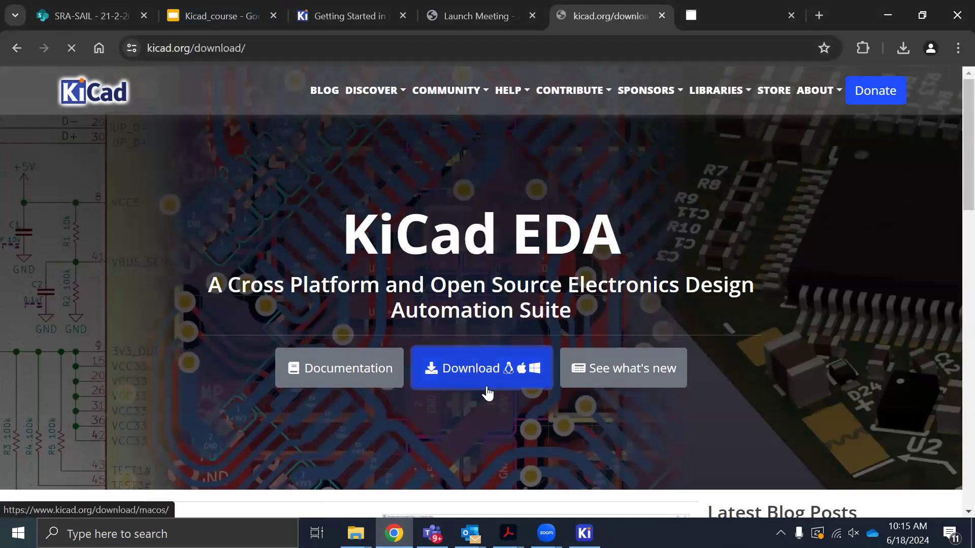
{"action": "scroll", "coordinate": [305, 376], "scroll_direction": "down", "scroll_amount": 2}
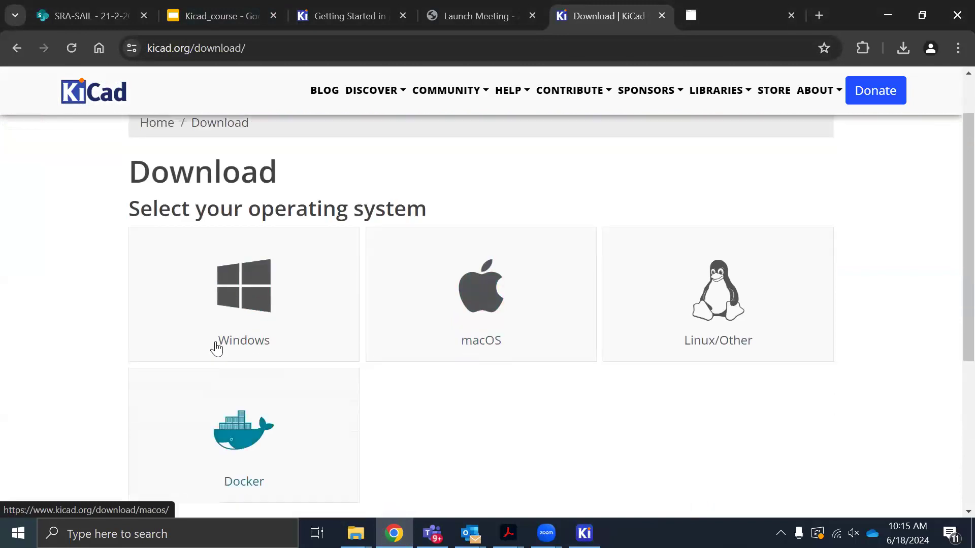
{"action": "left_click", "coordinate": [249, 290]}
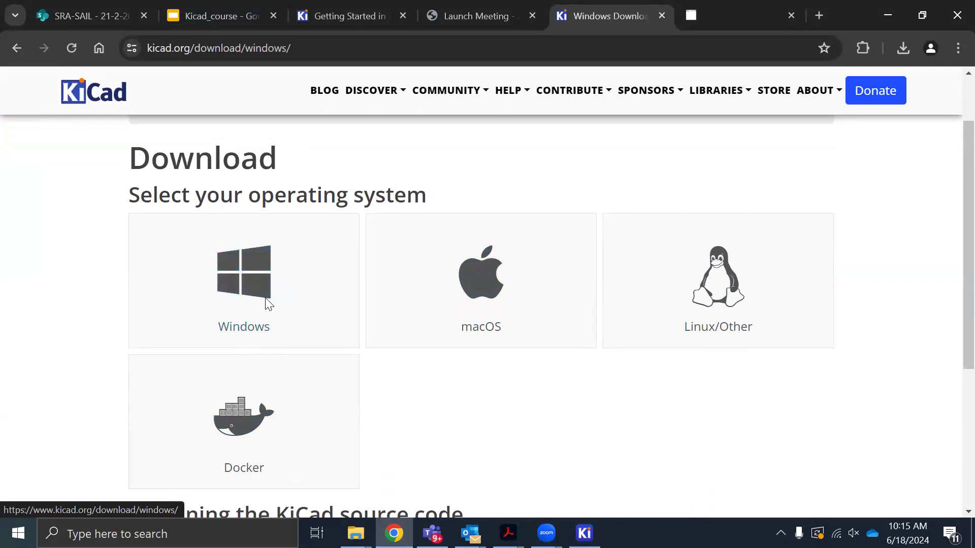
Start downloading the KiCad 8.0.3 Windows installer from the AlibabaCloud mirror, and cancel the download
{"action": "scroll", "coordinate": [582, 401], "scroll_direction": "down", "scroll_amount": 3}
{"action": "scroll", "coordinate": [571, 386], "scroll_direction": "up", "scroll_amount": 1}
{"action": "scroll", "coordinate": [559, 371], "scroll_direction": "up", "scroll_amount": 2}
{"action": "scroll", "coordinate": [559, 400], "scroll_direction": "down", "scroll_amount": 6}
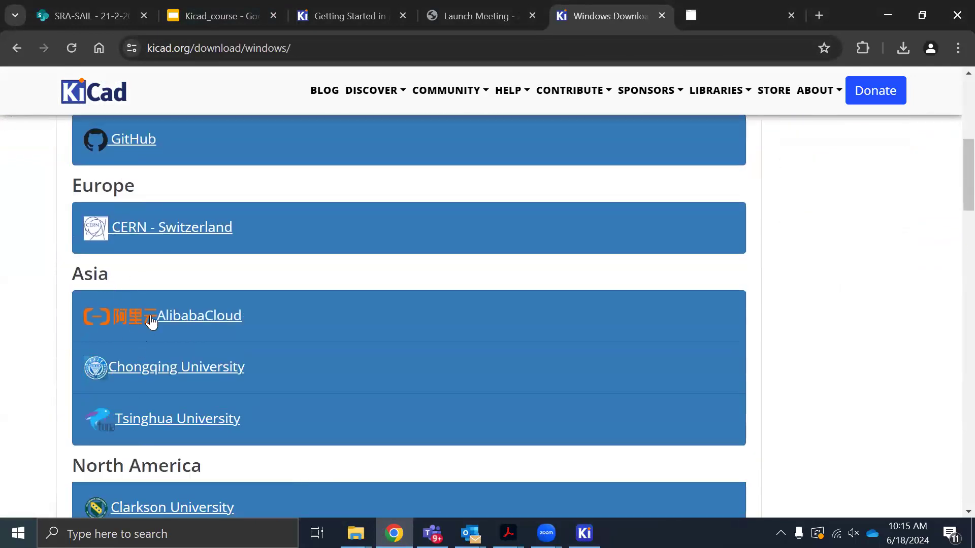
{"action": "left_click", "coordinate": [198, 323]}
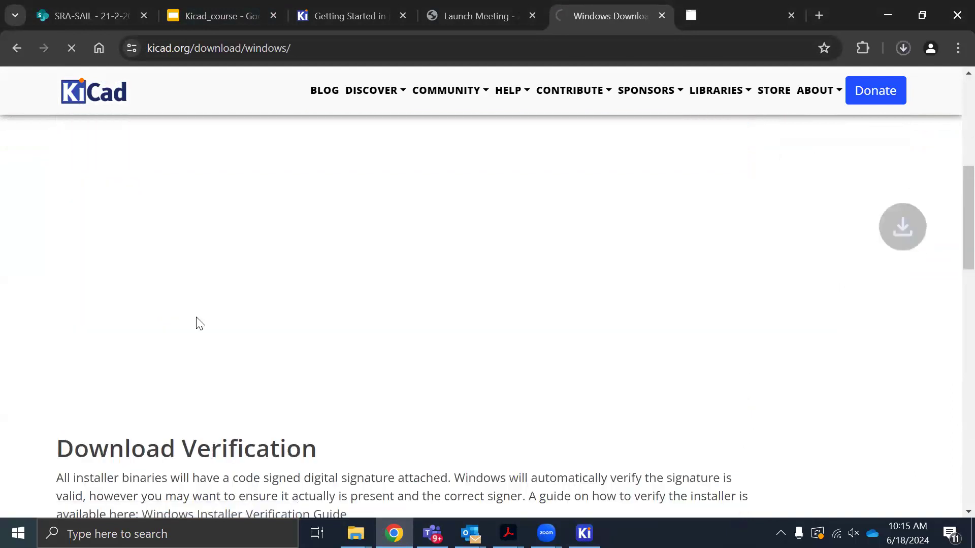
{"action": "left_click", "coordinate": [902, 48]}
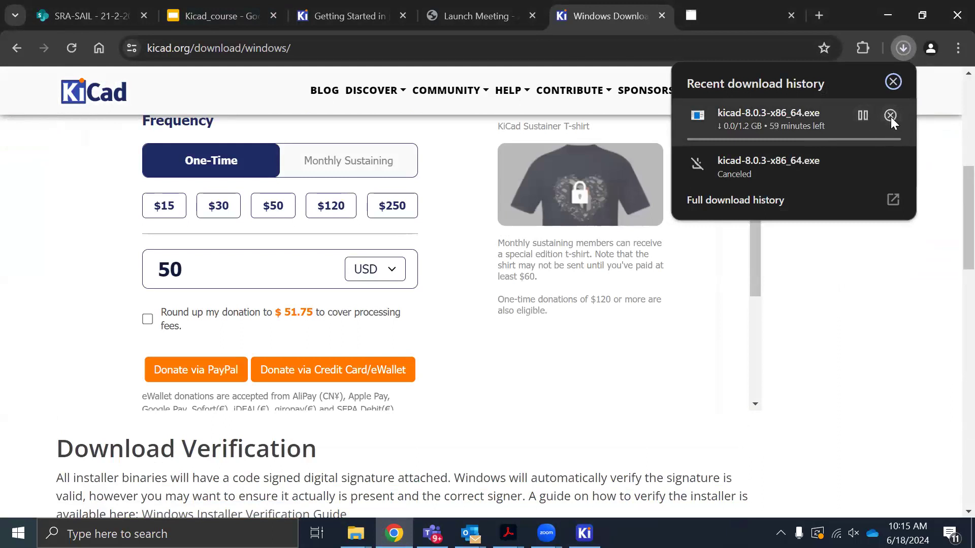
{"action": "left_click", "coordinate": [891, 117]}
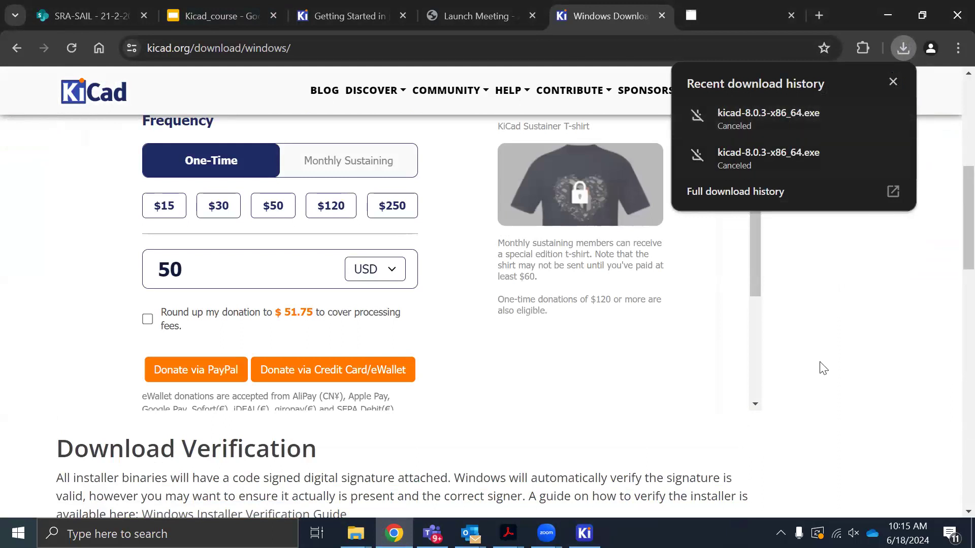
Return to KiCad with its window maximized and open the dialog for creating a new project
{"action": "left_click", "coordinate": [886, 17]}
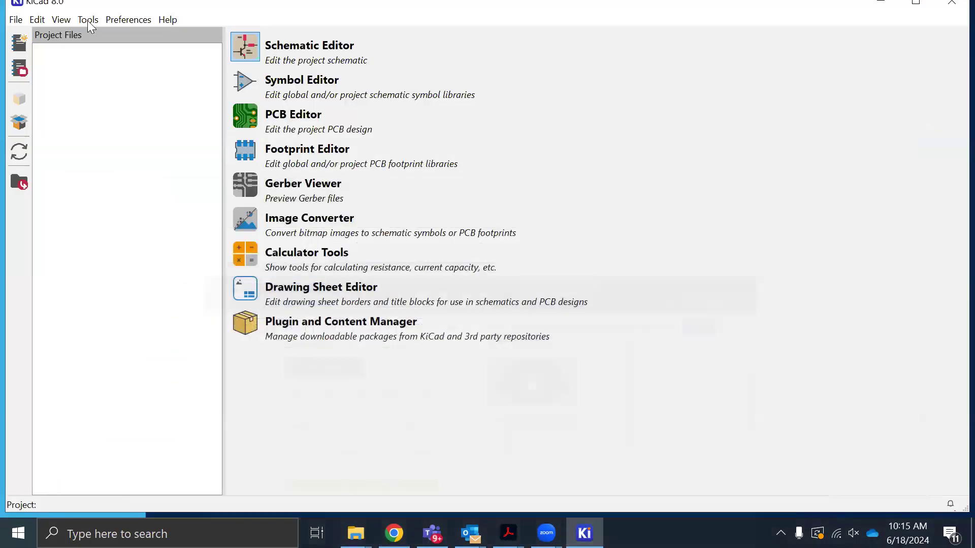
{"action": "left_click", "coordinate": [930, 10]}
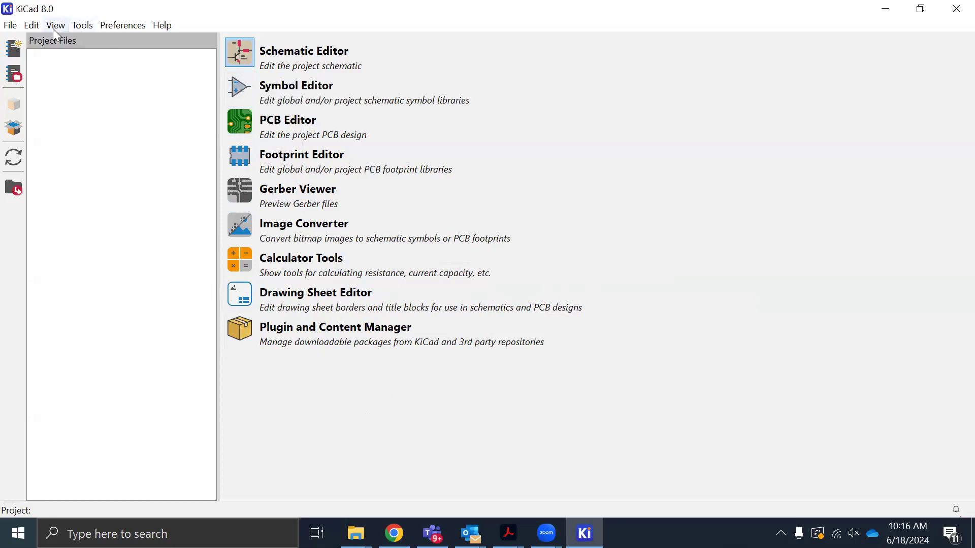
{"action": "left_click", "coordinate": [12, 27]}
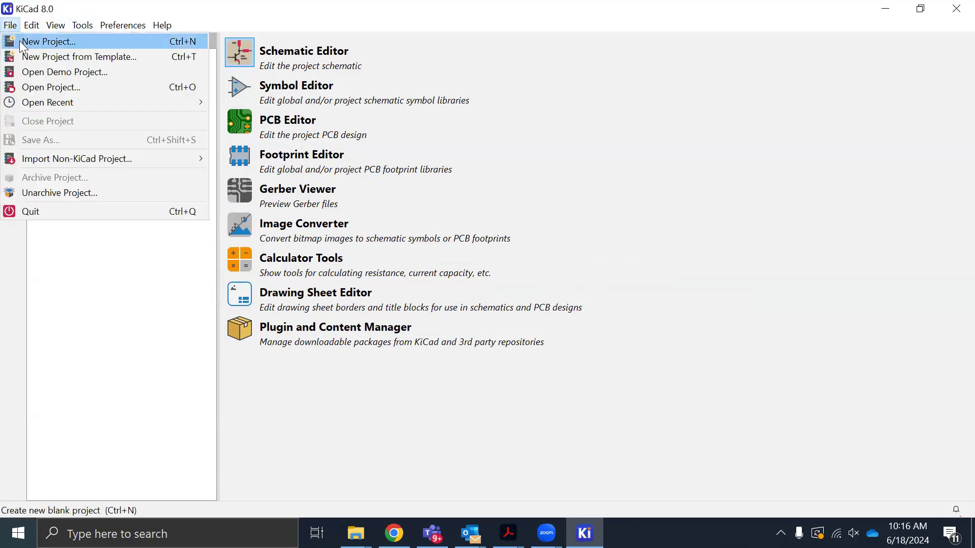
{"action": "left_click", "coordinate": [20, 42]}
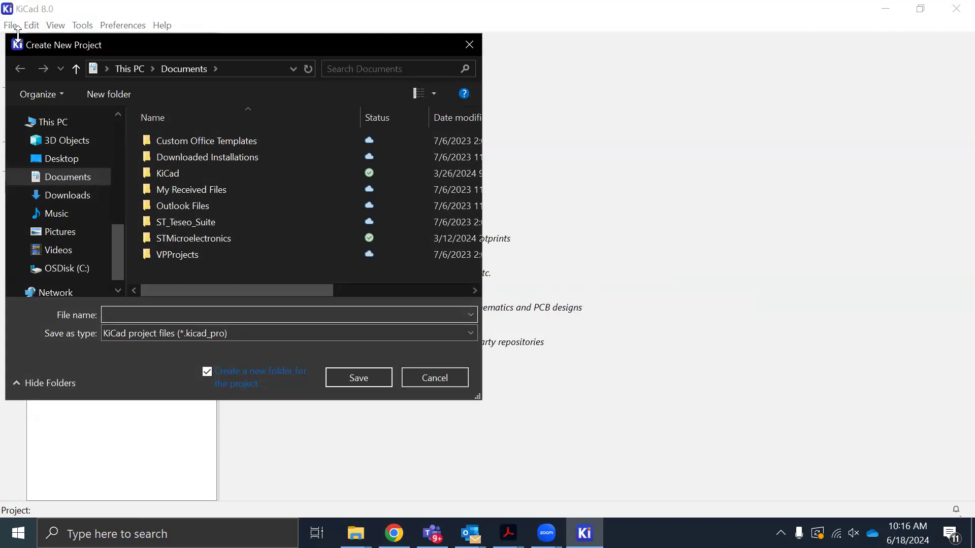
Raise the system audio volume to 94 and dismiss the incoming chat notification
{"action": "key", "text": "XF86AudioRaiseVolume"}
{"action": "key", "text": "XF86AudioRaiseVolume"}
{"action": "key", "text": "XF86AudioRaiseVolume"}
{"action": "key", "text": "XF86AudioRaiseVolume"}
{"action": "key", "text": "XF86AudioRaiseVolume"}
{"action": "key", "text": "XF86AudioRaiseVolume"}
{"action": "key", "text": "XF86AudioRaiseVolume"}
{"action": "key", "text": "XF86AudioRaiseVolume"}
{"action": "key", "text": "XF86AudioRaiseVolume"}
{"action": "key", "text": "XF86AudioRaiseVolume"}
{"action": "key", "text": "XF86AudioRaiseVolume"}
{"action": "key", "text": "XF86AudioRaiseVolume"}
{"action": "key", "text": "XF86AudioRaiseVolume"}
{"action": "key", "text": "XF86AudioRaiseVolume"}
{"action": "key", "text": "XF86AudioRaiseVolume"}
{"action": "key", "text": "XF86AudioRaiseVolume"}
{"action": "key", "text": "XF86AudioRaiseVolume"}
{"action": "key", "text": "XF86AudioRaiseVolume"}
{"action": "key", "text": "XF86AudioRaiseVolume"}
{"action": "key", "text": "XF86AudioRaiseVolume"}
{"action": "key", "text": "XF86AudioRaiseVolume"}
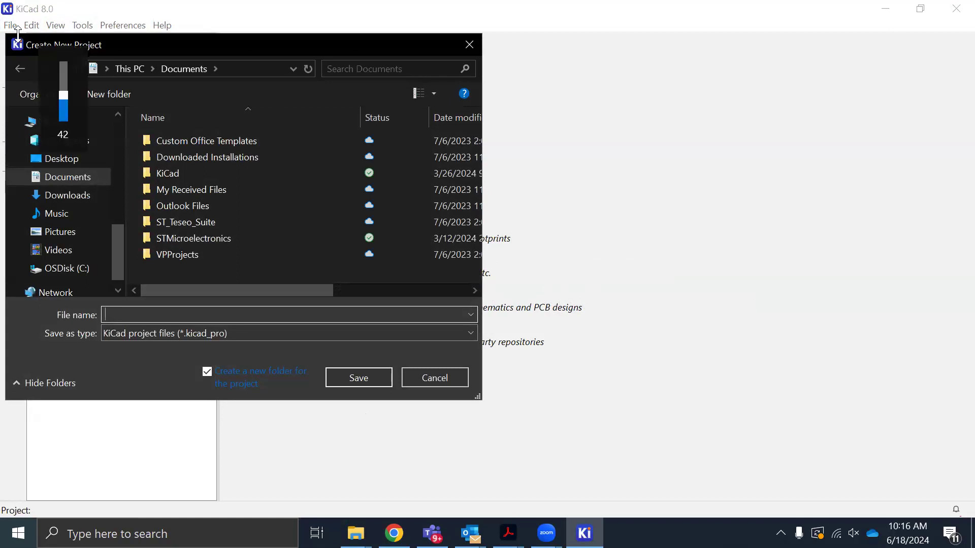
{"action": "key", "text": "XF86AudioRaiseVolume"}
{"action": "key", "text": "XF86AudioRaiseVolume"}
{"action": "key", "text": "XF86AudioRaiseVolume"}
{"action": "key", "text": "XF86AudioRaiseVolume"}
{"action": "key", "text": "XF86AudioRaiseVolume"}
{"action": "key", "text": "XF86AudioRaiseVolume"}
{"action": "key", "text": "XF86AudioRaiseVolume"}
{"action": "key", "text": "XF86AudioRaiseVolume"}
{"action": "key", "text": "XF86AudioRaiseVolume"}
{"action": "key", "text": "XF86AudioRaiseVolume"}
{"action": "key", "text": "XF86AudioRaiseVolume"}
{"action": "key", "text": "XF86AudioRaiseVolume"}
{"action": "key", "text": "XF86AudioRaiseVolume"}
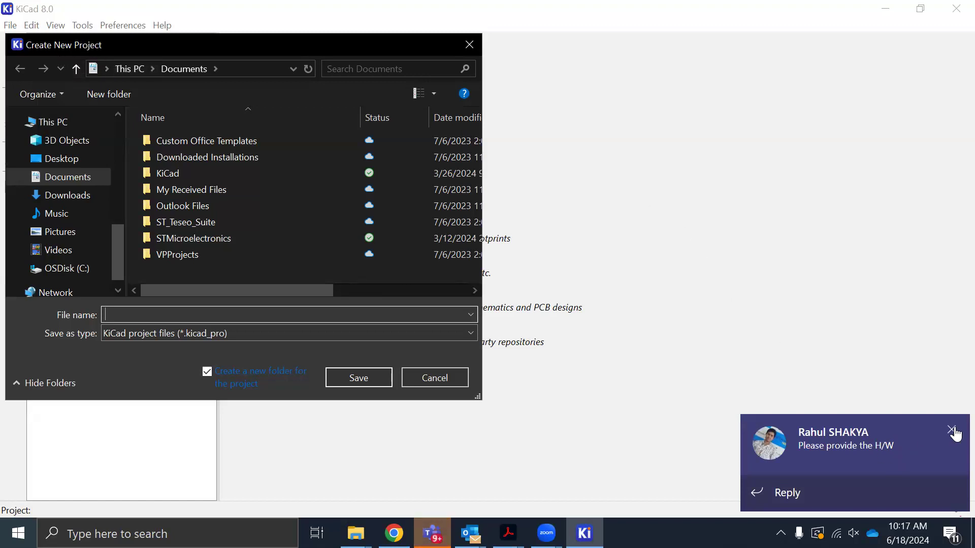
{"action": "left_click", "coordinate": [952, 431]}
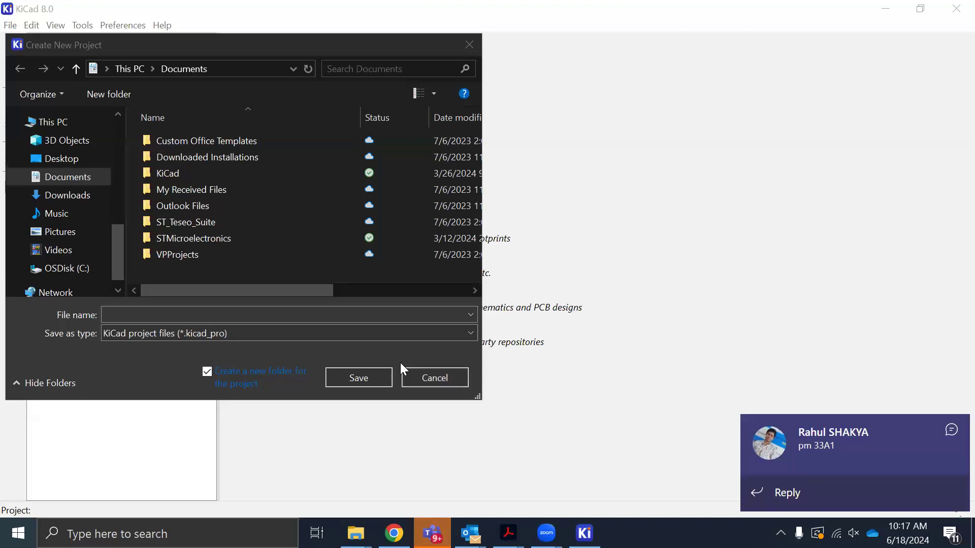
{"action": "key", "text": "XF86AudioRaiseVolume"}
{"action": "key", "text": "XF86AudioRaiseVolume"}
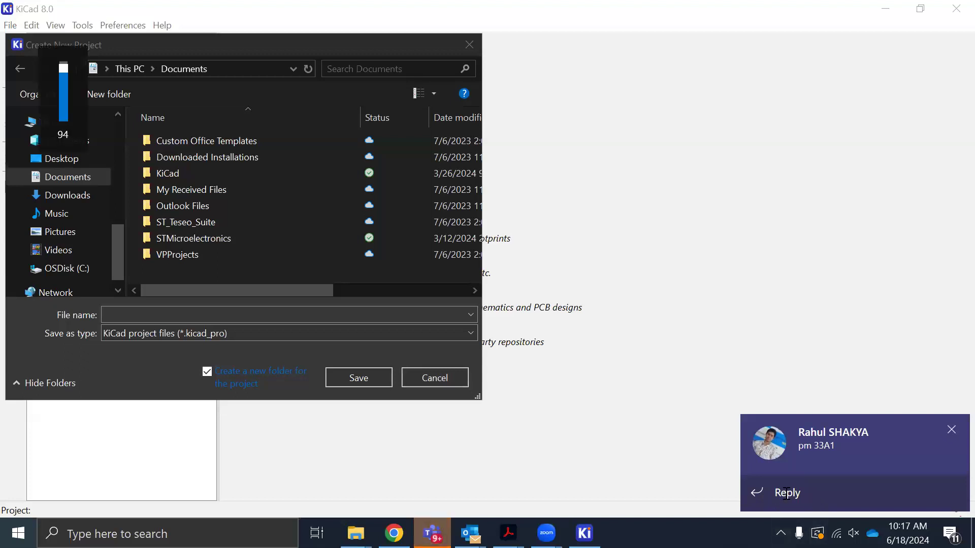
Send the quick reply "In meeting ..please wait" to the new chat message notification
{"action": "left_click", "coordinate": [787, 493]}
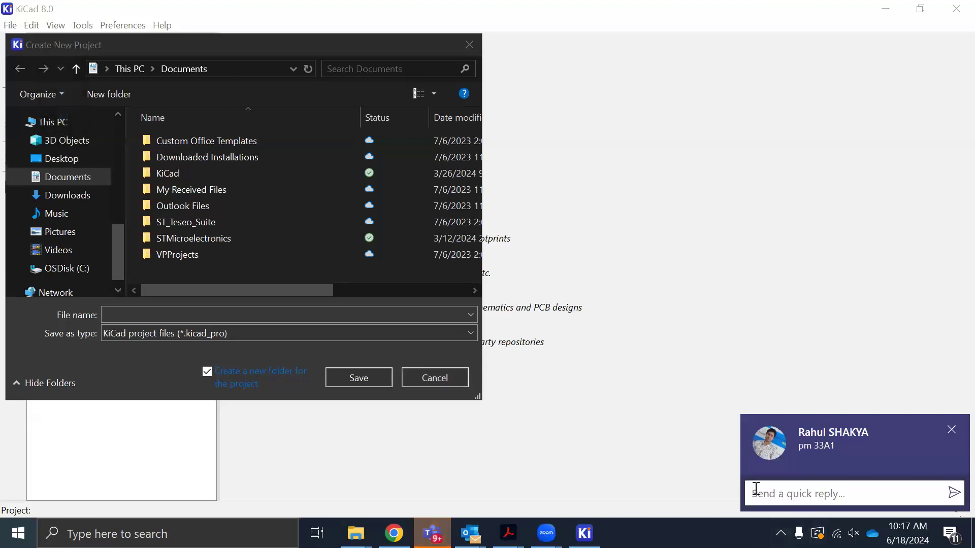
{"action": "type", "text": "In meeting ..please wait"}
{"action": "key", "text": "Return"}
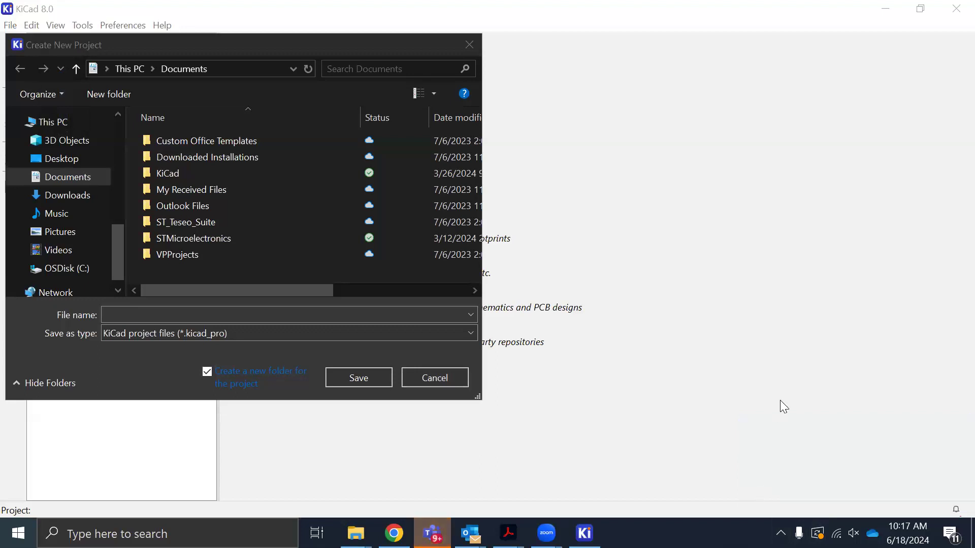
Move the Create New Project dialog toward the middle of the KiCad window, and cancel it
{"action": "left_click_drag", "start_coordinate": [157, 50], "coordinate": [481, 157]}
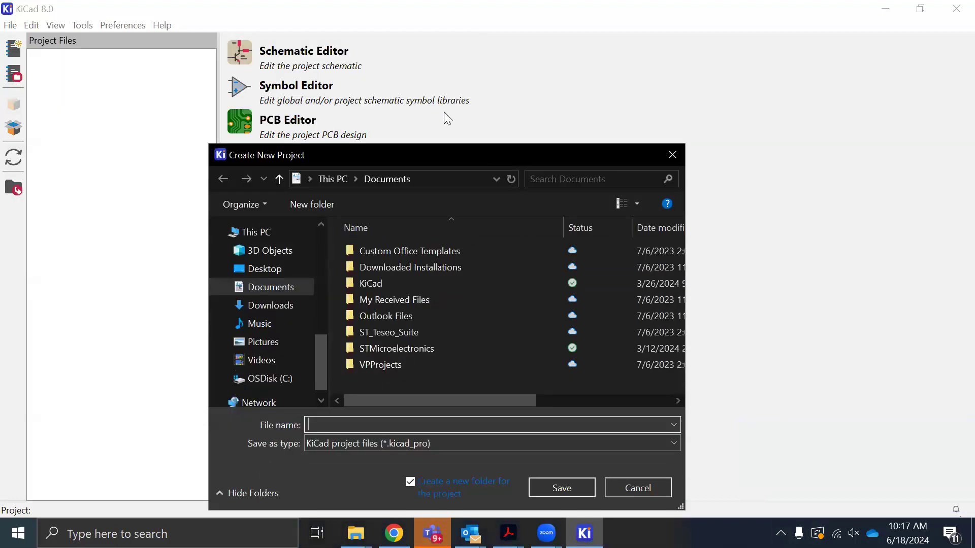
{"action": "left_click", "coordinate": [612, 436]}
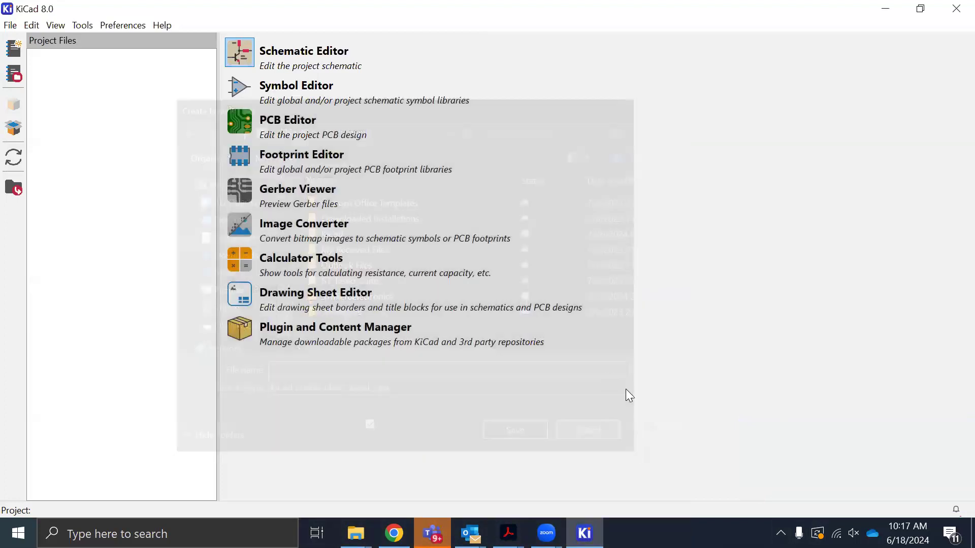
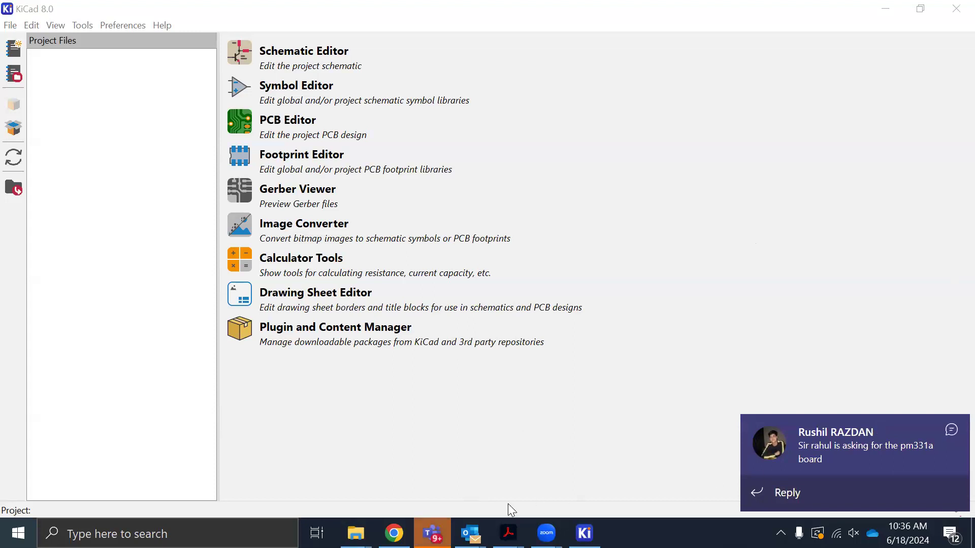
Switch to Microsoft Teams, check the availability status in the account profile, and minimize the Teams window
{"action": "left_click", "coordinate": [432, 533]}
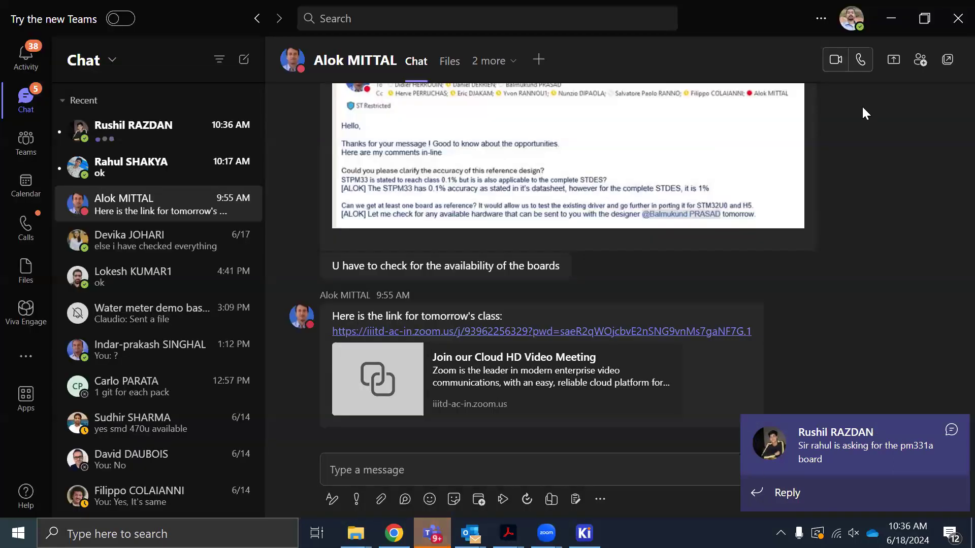
{"action": "left_click", "coordinate": [853, 19]}
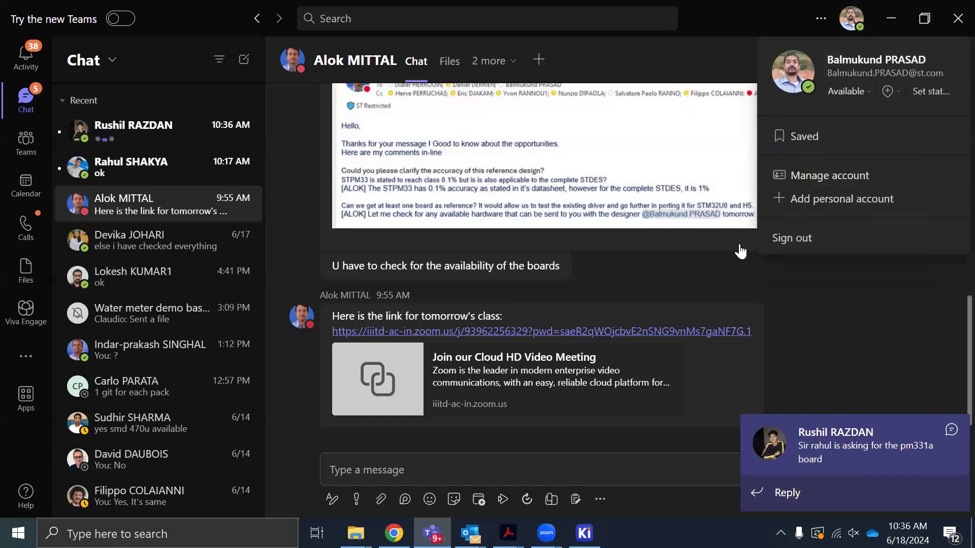
{"action": "left_click", "coordinate": [887, 21]}
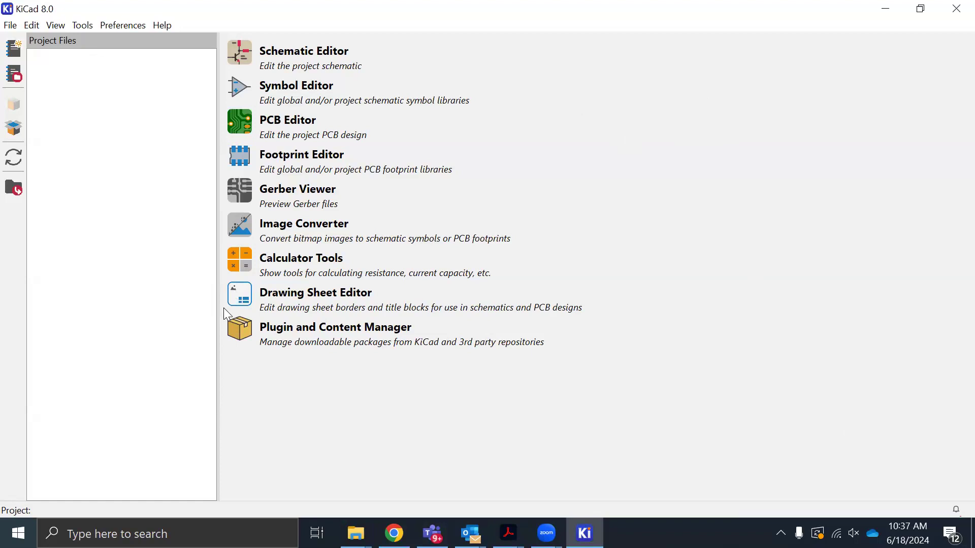
Start a new KiCad project and create a folder named kicadTest on the Desktop for it
{"action": "left_click", "coordinate": [10, 25]}
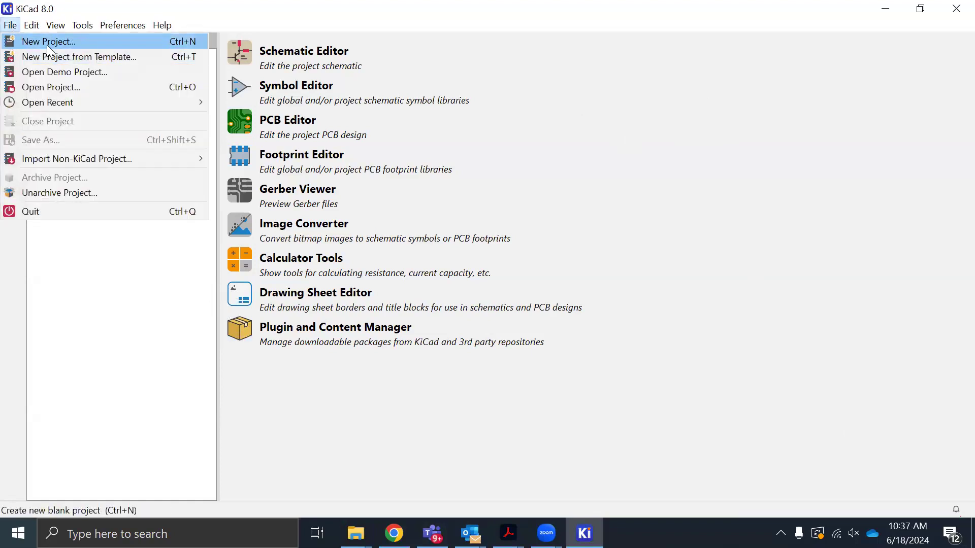
{"action": "left_click", "coordinate": [16, 40]}
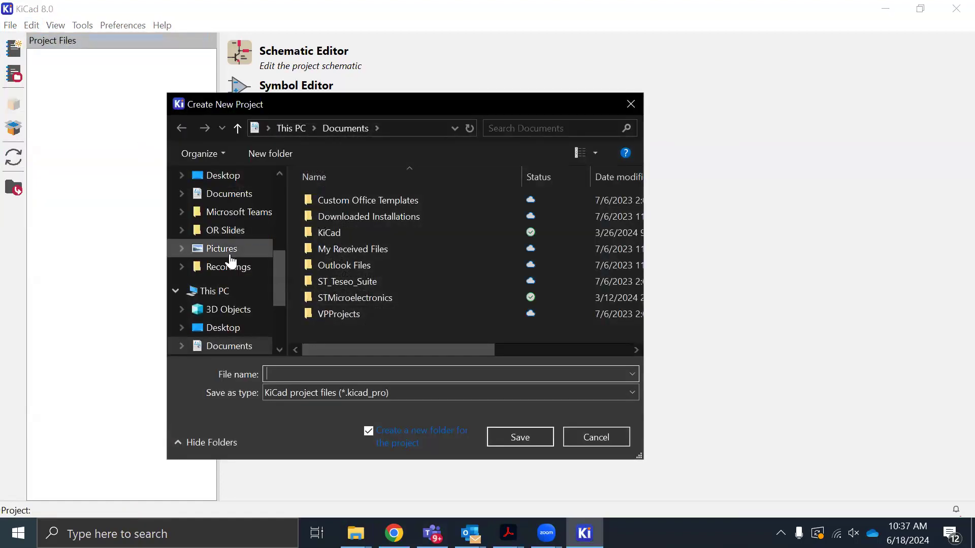
{"action": "scroll", "coordinate": [230, 262], "scroll_direction": "up", "scroll_amount": 5}
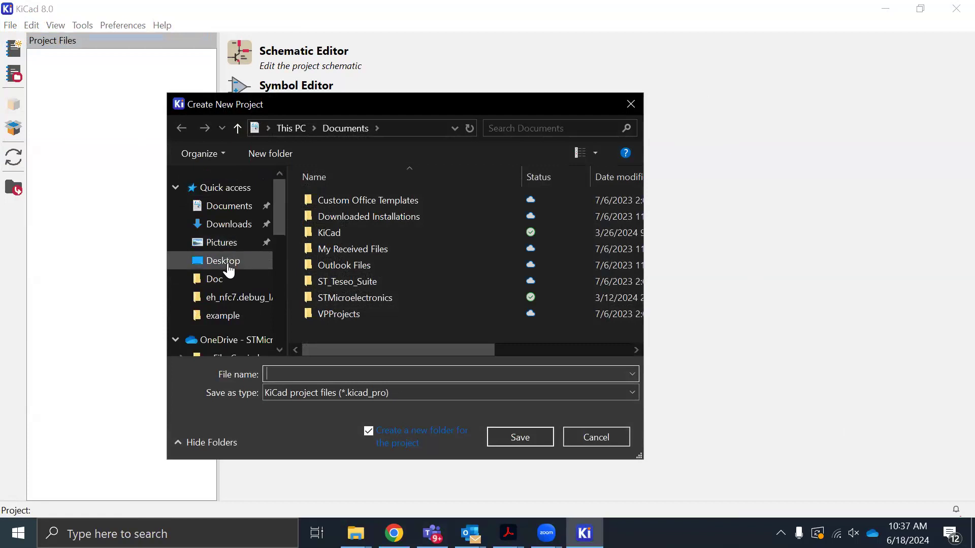
{"action": "left_click", "coordinate": [228, 262]}
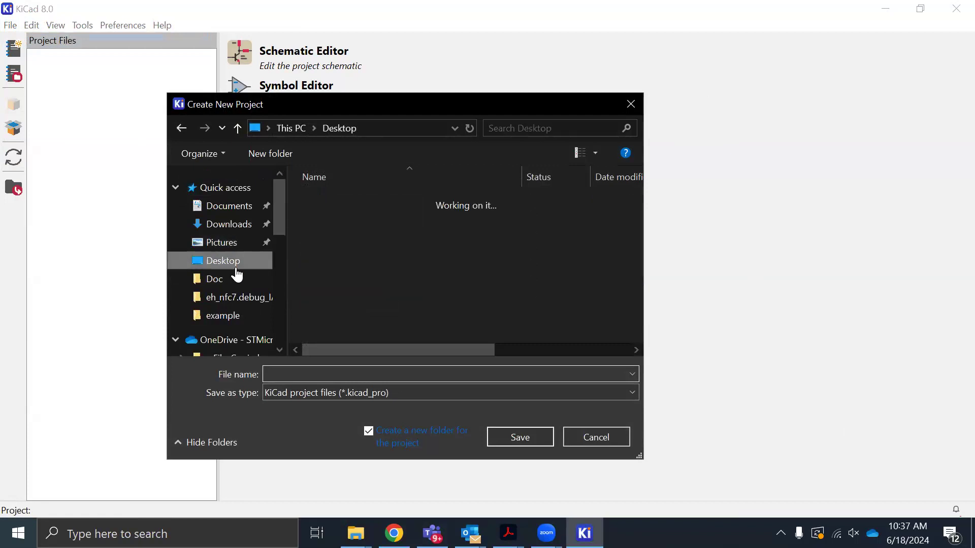
{"action": "left_click", "coordinate": [278, 152]}
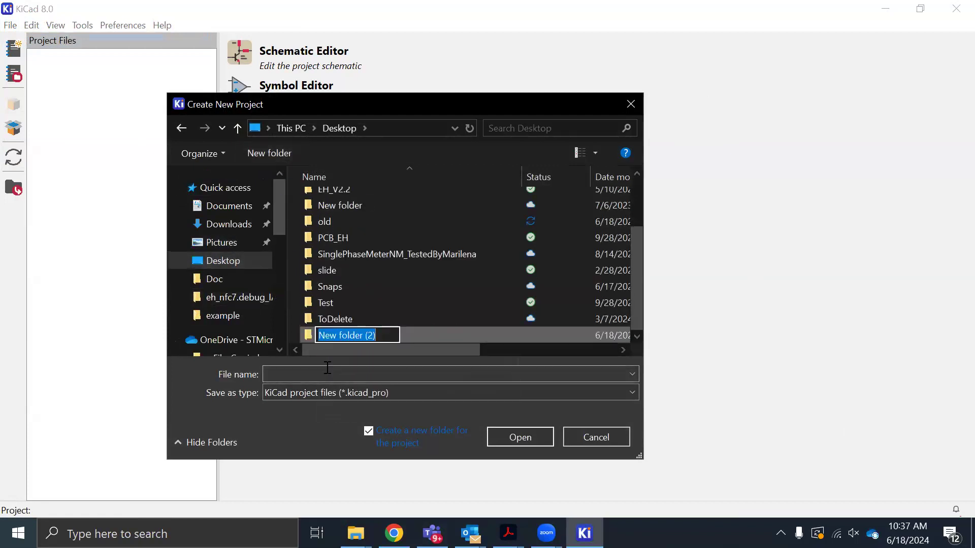
{"action": "type", "text": "kicadTest"}
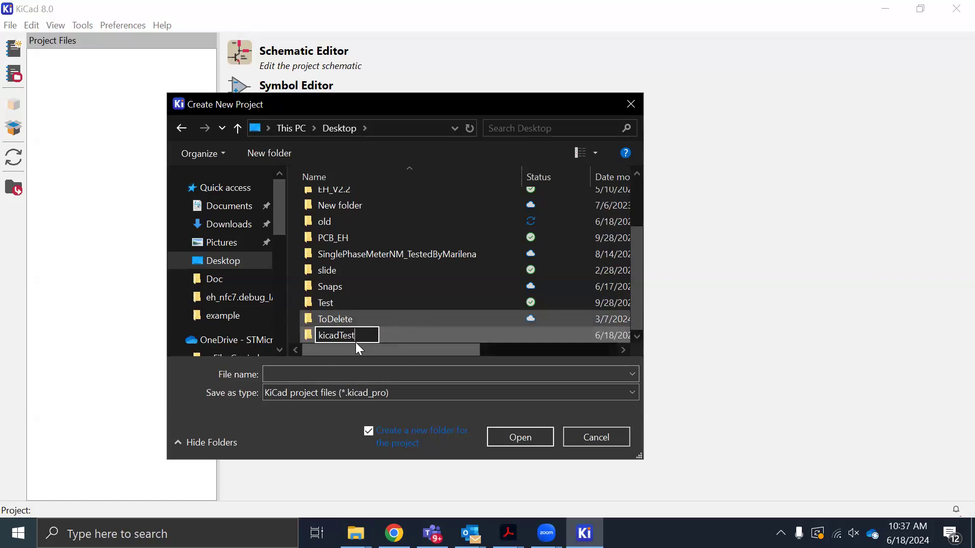
{"action": "key", "text": "Return"}
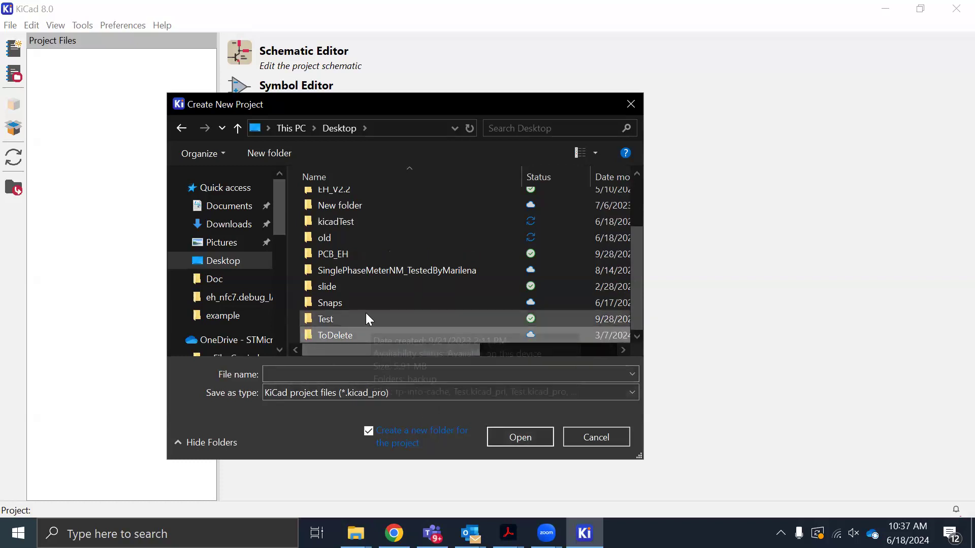
Save the new project as TestCircuit inside the kicadTest folder
{"action": "double_click", "coordinate": [348, 222]}
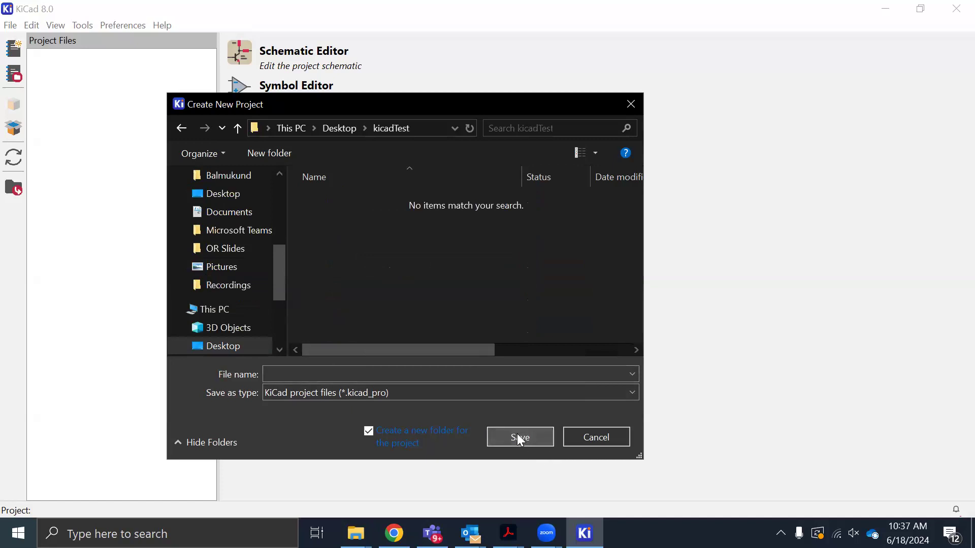
{"action": "left_click", "coordinate": [456, 373]}
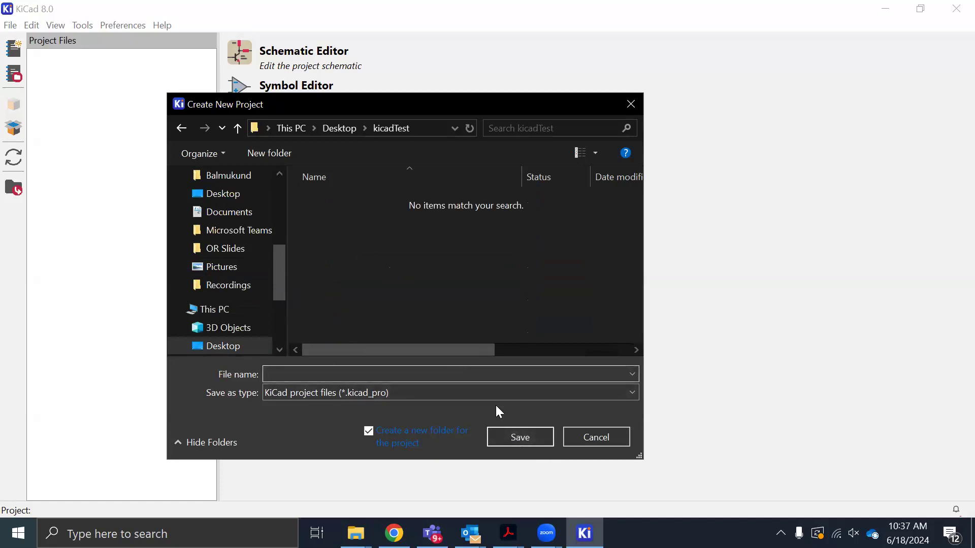
{"action": "type", "text": "TestCircuit"}
{"action": "left_click", "coordinate": [520, 434]}
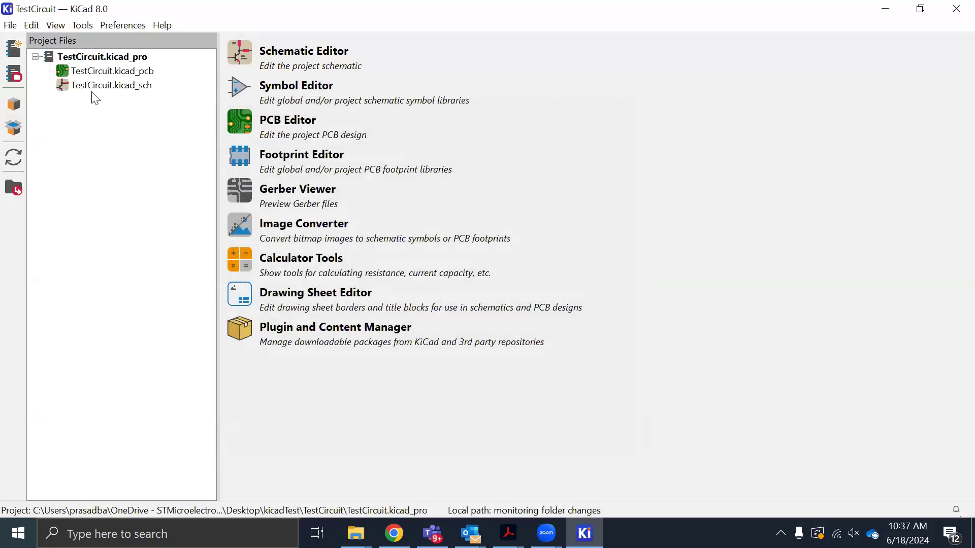
Open the TestCircuit.kicad_sch schematic, bring up the symbol chooser, and close it without choosing a symbol
{"action": "double_click", "coordinate": [131, 84]}
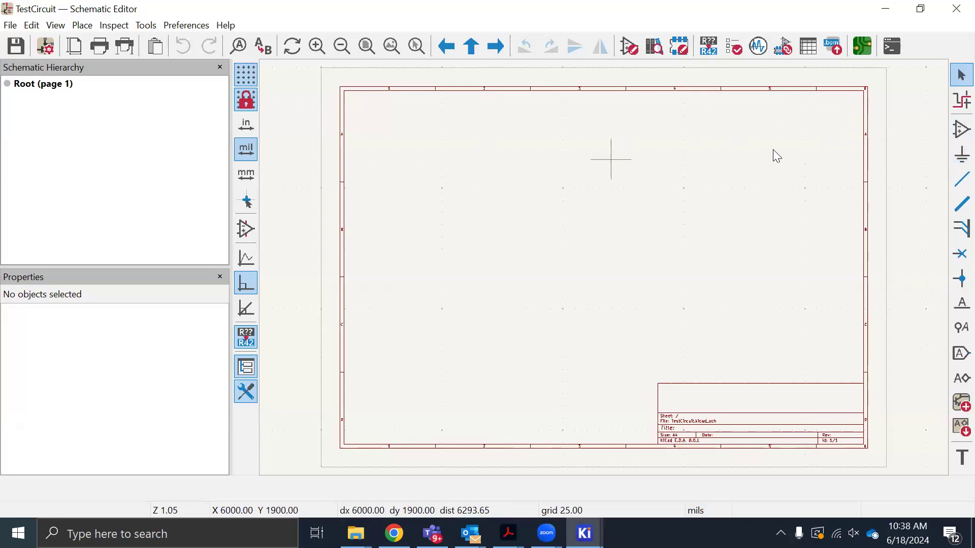
{"action": "left_click", "coordinate": [941, 136]}
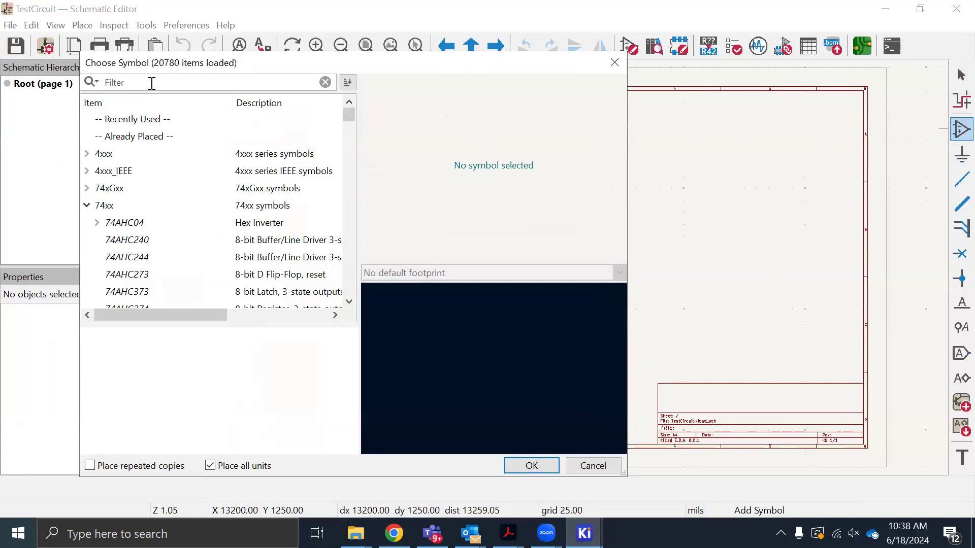
{"action": "left_click", "coordinate": [614, 62]}
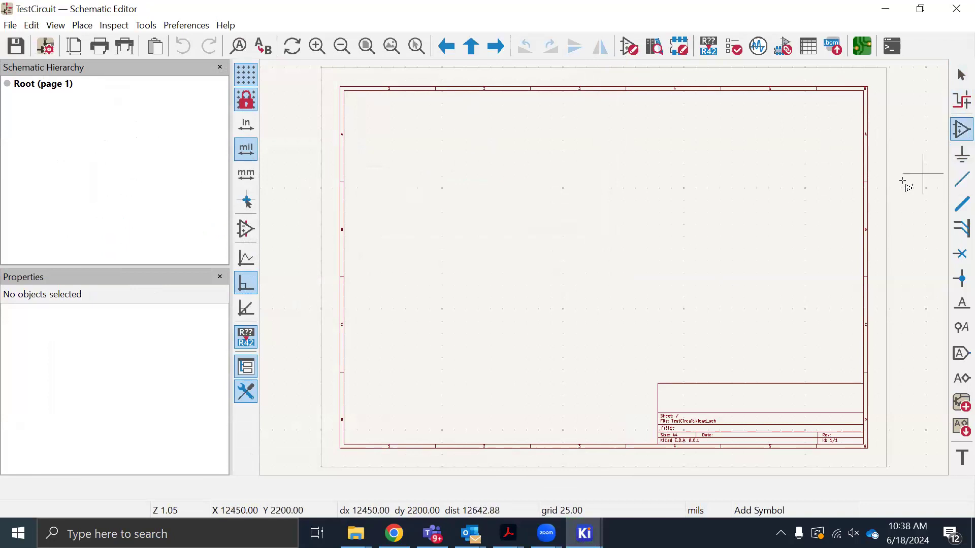
Browse the power symbol library through the supply and ground symbols, and cancel without placing one
{"action": "left_click", "coordinate": [954, 162]}
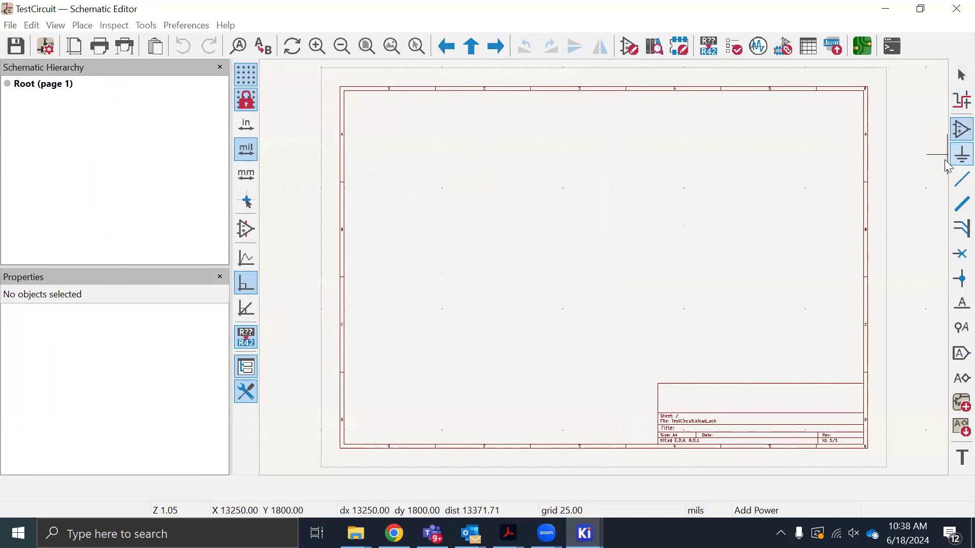
{"action": "left_click", "coordinate": [87, 170]}
{"action": "left_click", "coordinate": [87, 153]}
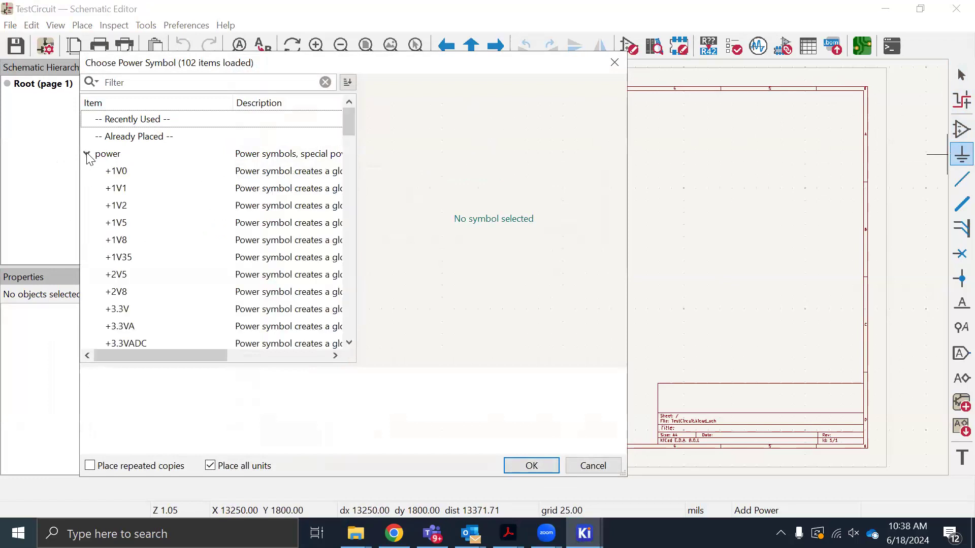
{"action": "scroll", "coordinate": [148, 262], "scroll_direction": "down", "scroll_amount": 10}
{"action": "scroll", "coordinate": [148, 263], "scroll_direction": "down", "scroll_amount": 13}
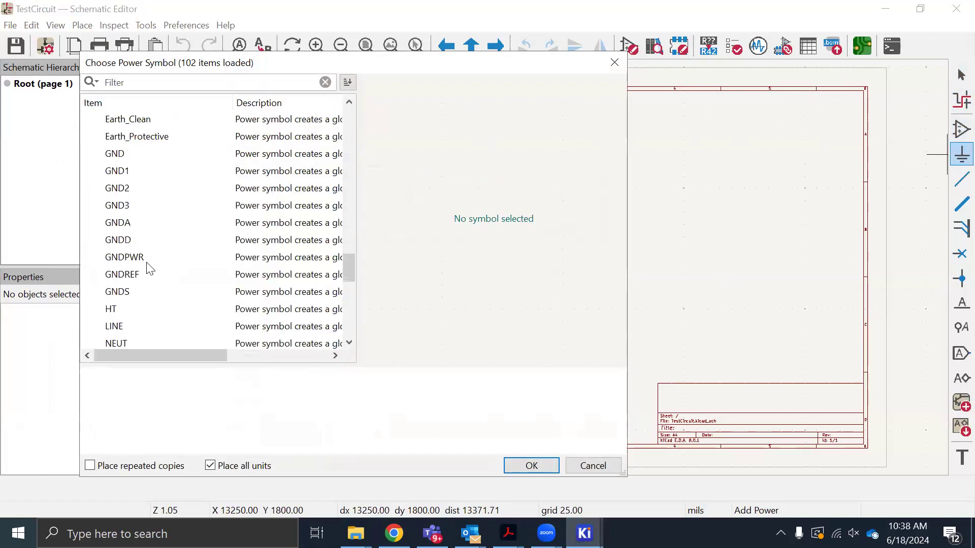
{"action": "left_click", "coordinate": [604, 465]}
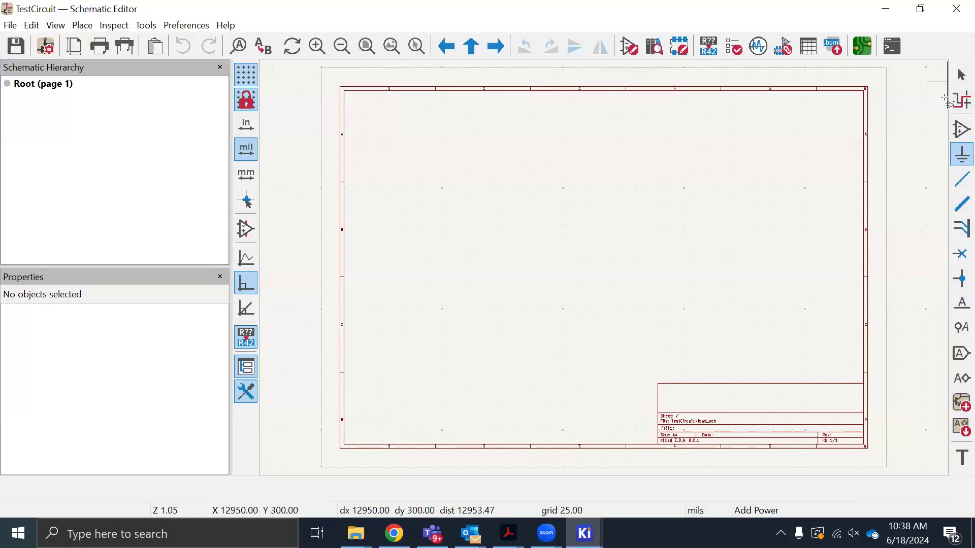
Find the BC817 NPN transistor by filtering symbols for "bc8" and place it at about X 5250, Y 3400 mils
{"action": "left_click", "coordinate": [955, 131]}
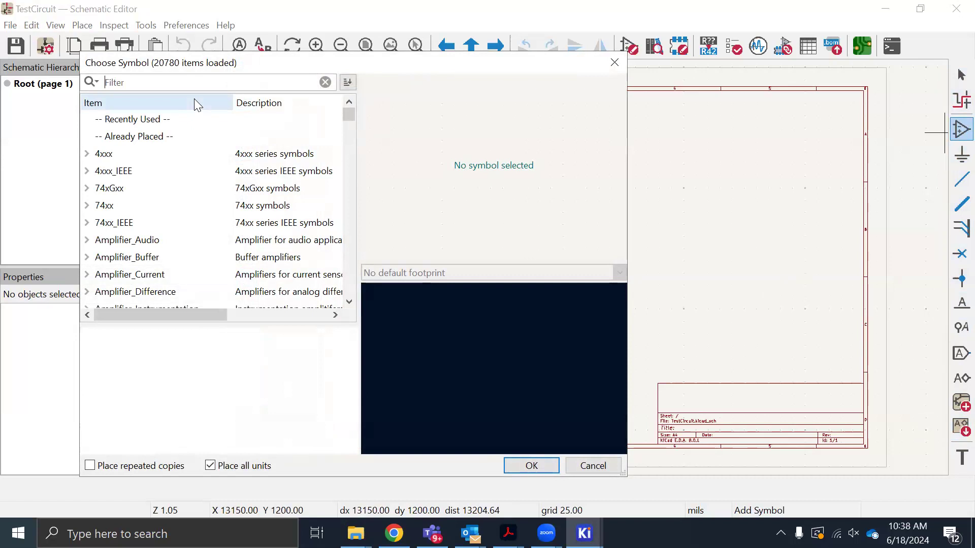
{"action": "type", "text": "bc"}
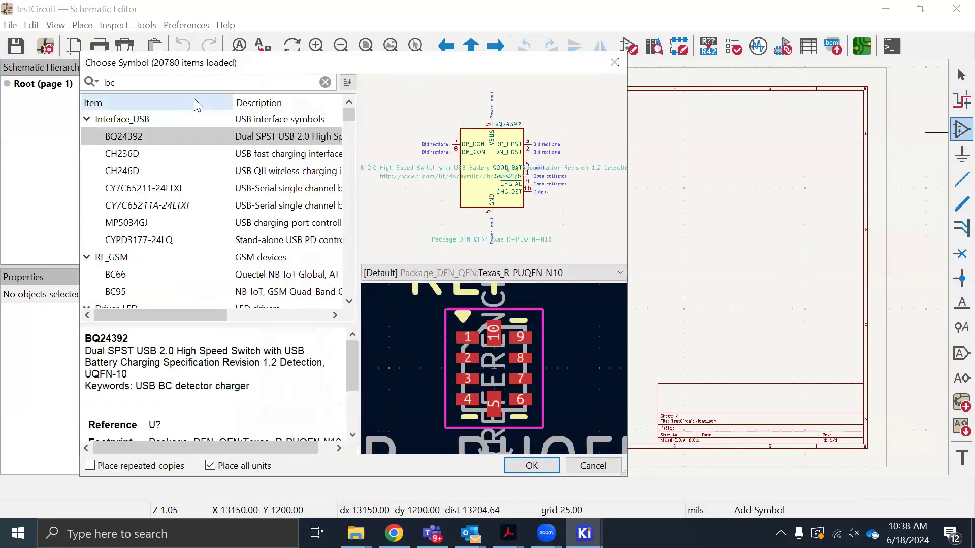
{"action": "type", "text": "8"}
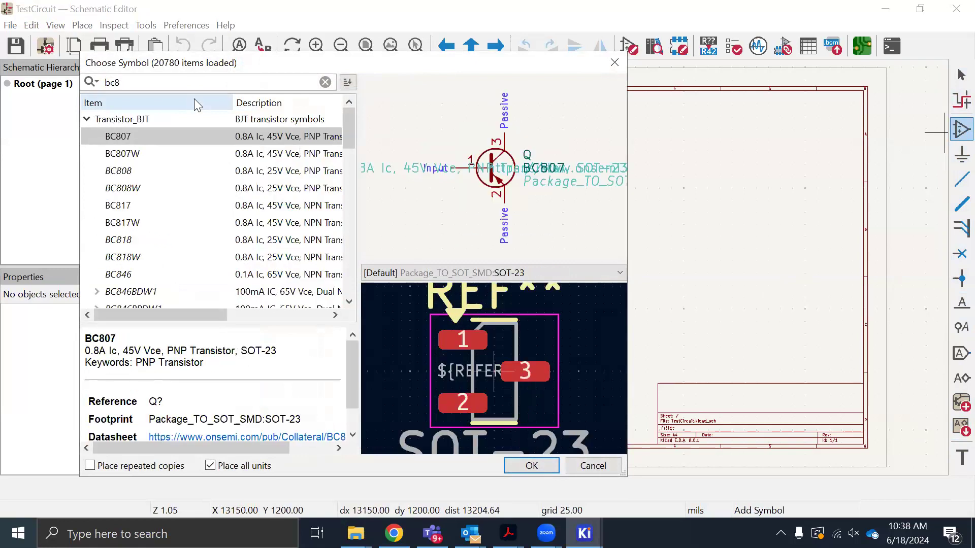
{"action": "left_click", "coordinate": [110, 206]}
{"action": "left_click", "coordinate": [529, 464]}
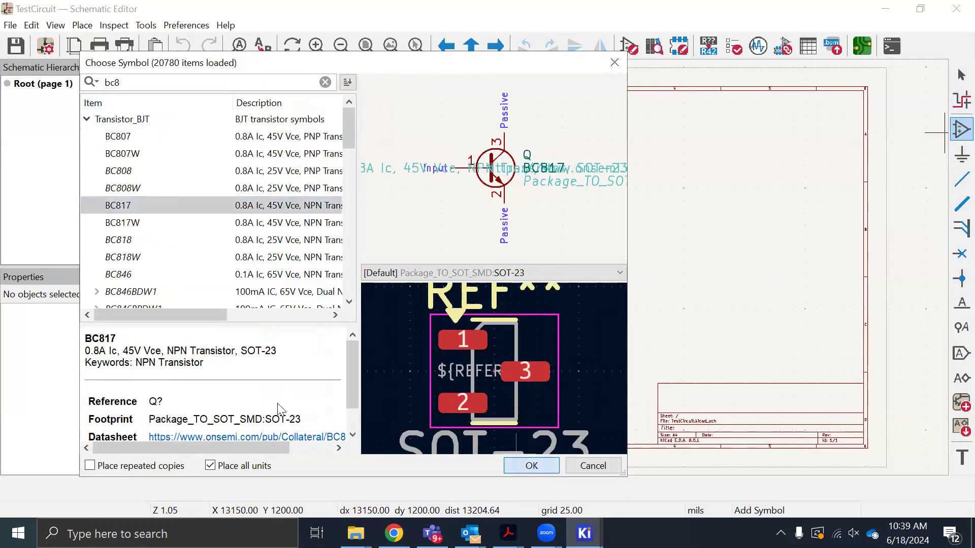
{"action": "left_click", "coordinate": [577, 231]}
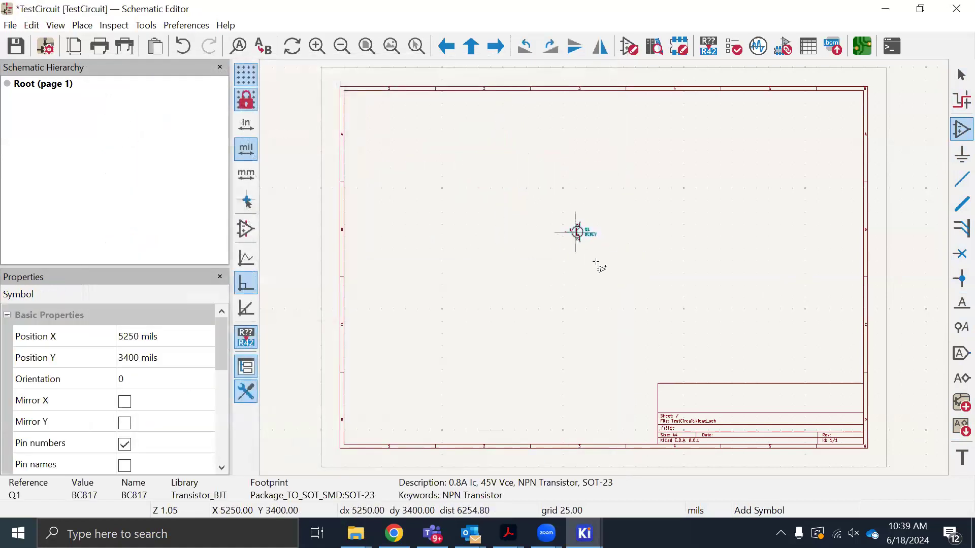
{"action": "key", "text": "Escape"}
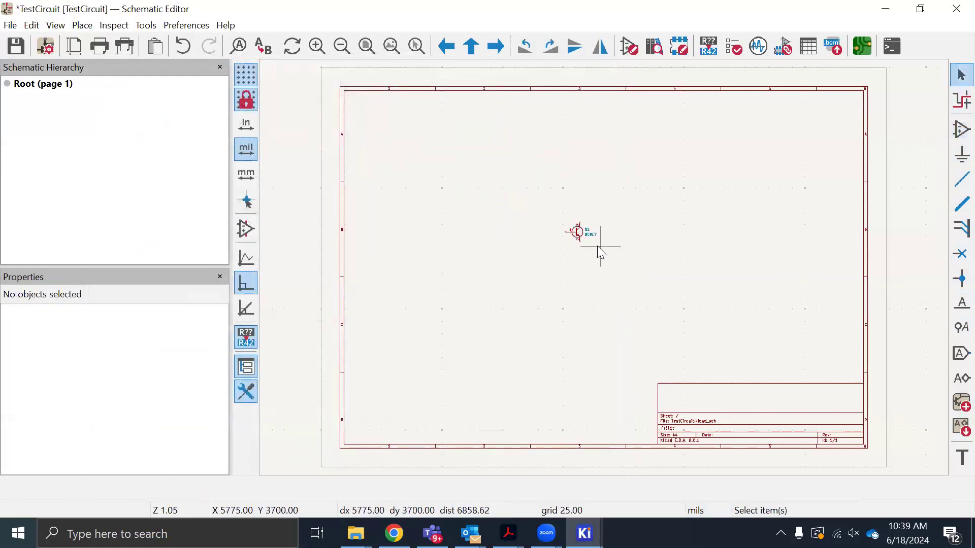
Bring up the symbol chooser for a new component and filter the libraries for "resistor"
{"action": "scroll", "coordinate": [604, 268], "scroll_direction": "up", "scroll_amount": 2}
{"action": "scroll", "coordinate": [607, 274], "scroll_direction": "up", "scroll_amount": 1}
{"action": "scroll", "coordinate": [563, 267], "scroll_direction": "up", "scroll_amount": 2}
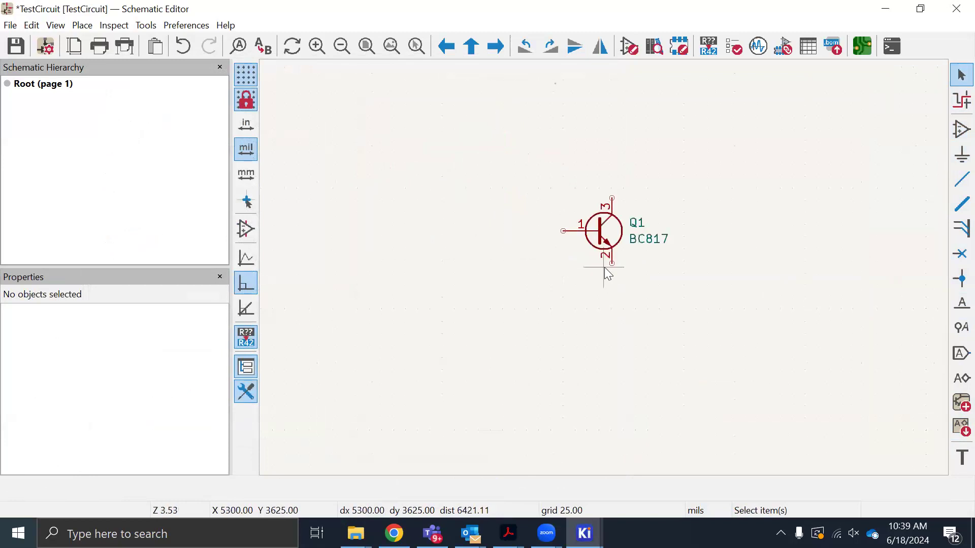
{"action": "left_click", "coordinate": [961, 129]}
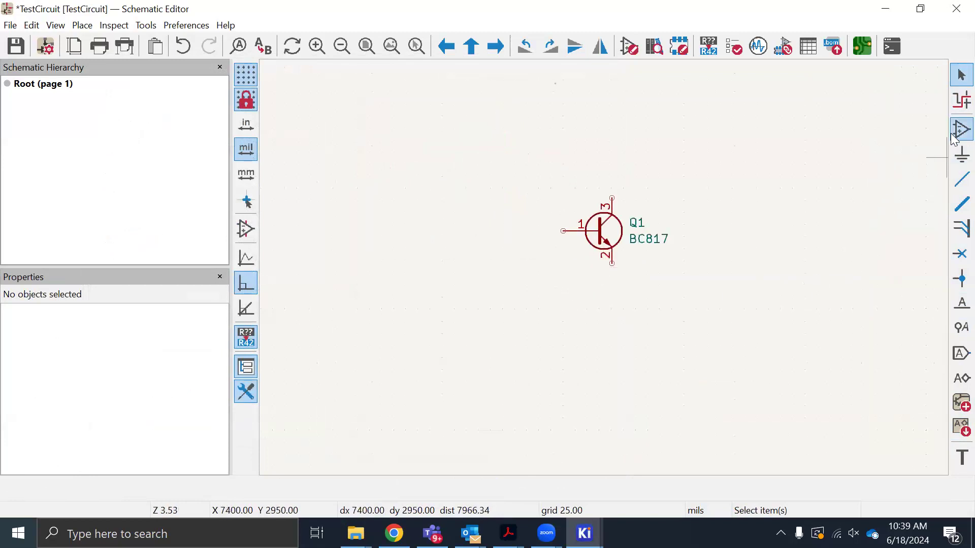
{"action": "left_click", "coordinate": [556, 129]}
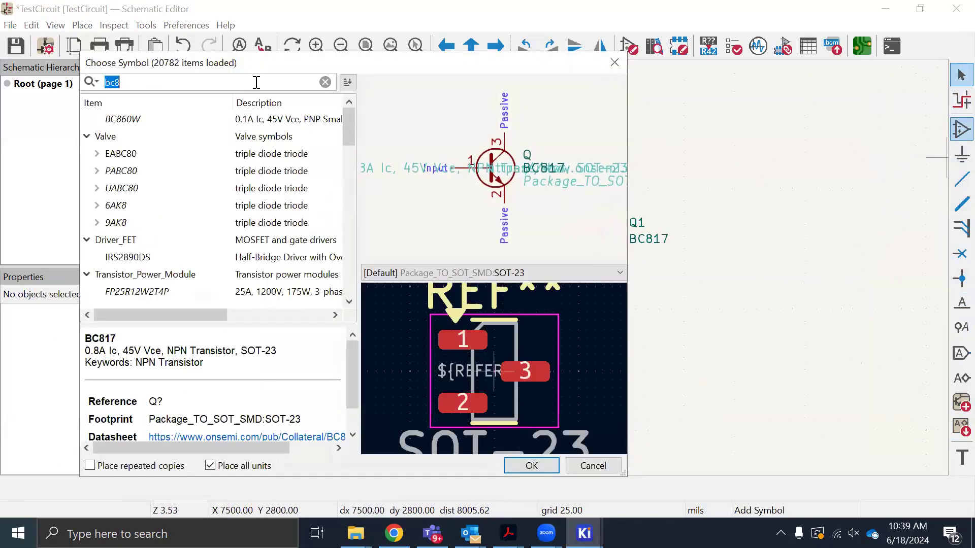
{"action": "key", "text": "BackSpace"}
{"action": "key", "text": "BackSpace"}
{"action": "key", "text": "BackSpace"}
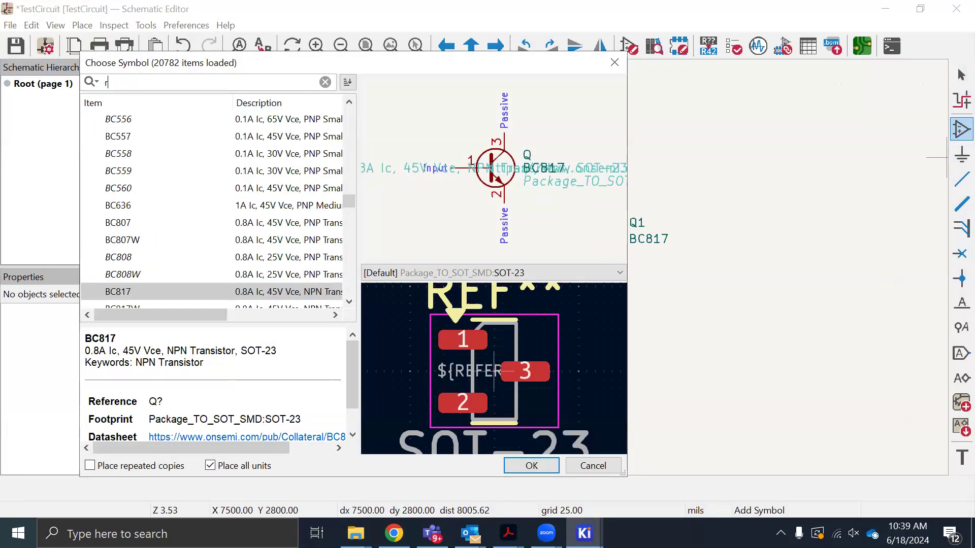
{"action": "type", "text": "resi"}
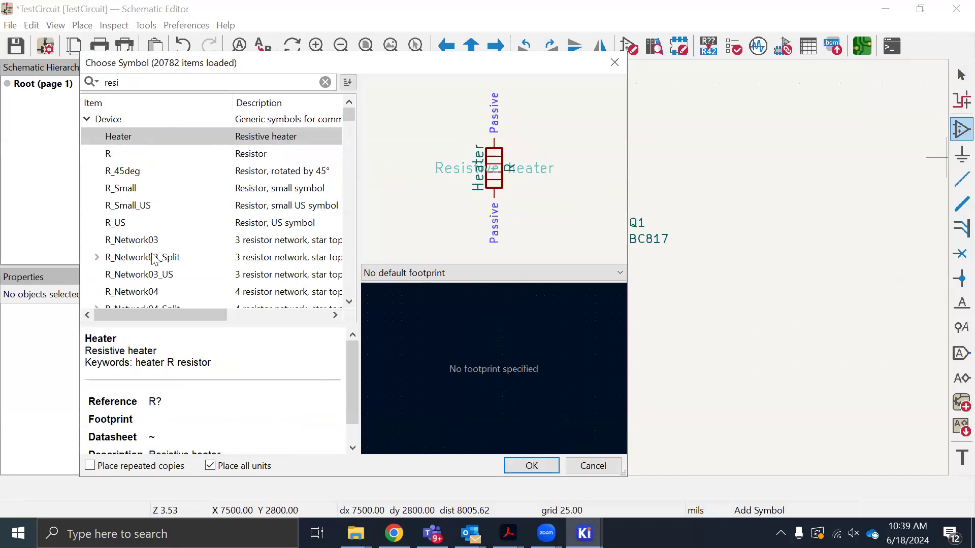
{"action": "scroll", "coordinate": [112, 259], "scroll_direction": "down", "scroll_amount": 7}
{"action": "scroll", "coordinate": [169, 140], "scroll_direction": "up", "scroll_amount": 1}
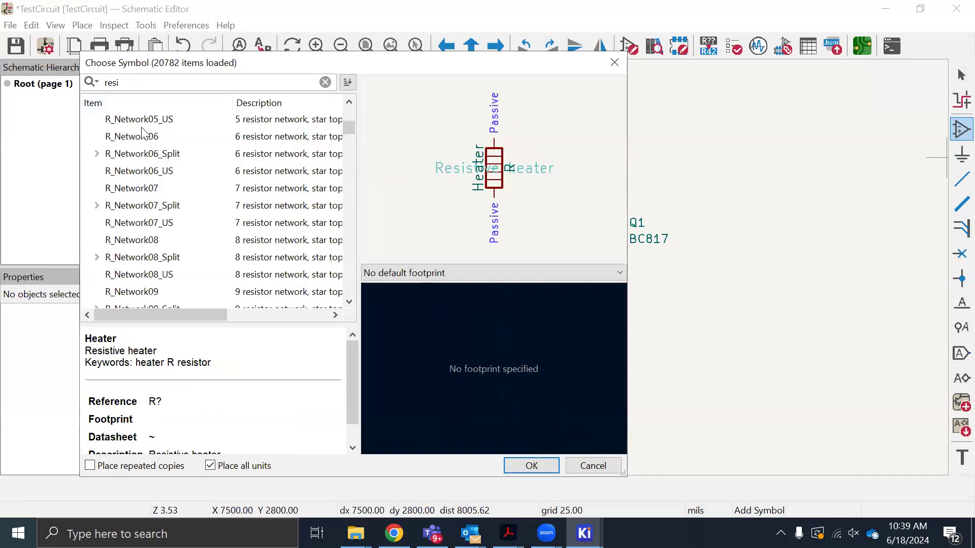
{"action": "scroll", "coordinate": [143, 140], "scroll_direction": "up", "scroll_amount": 5}
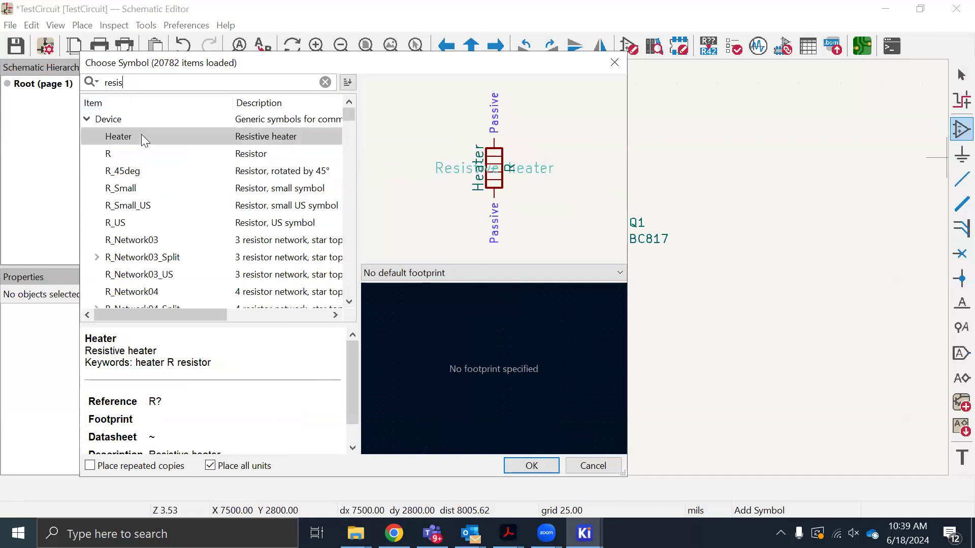
{"action": "type", "text": "tor"}
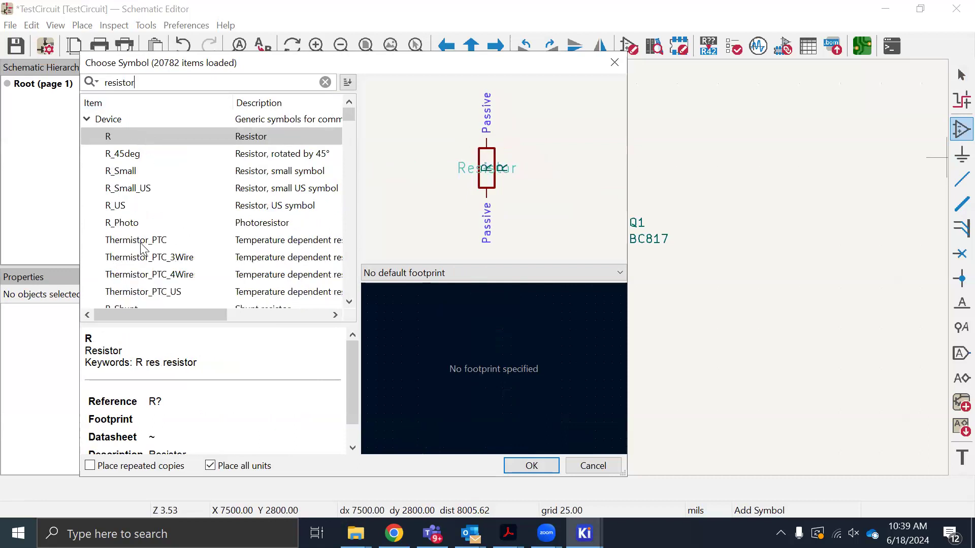
Choose the generic resistor R from the Device library and place it above the transistor at X 5350, Y 2900 mils
{"action": "scroll", "coordinate": [151, 259], "scroll_direction": "down", "scroll_amount": 3}
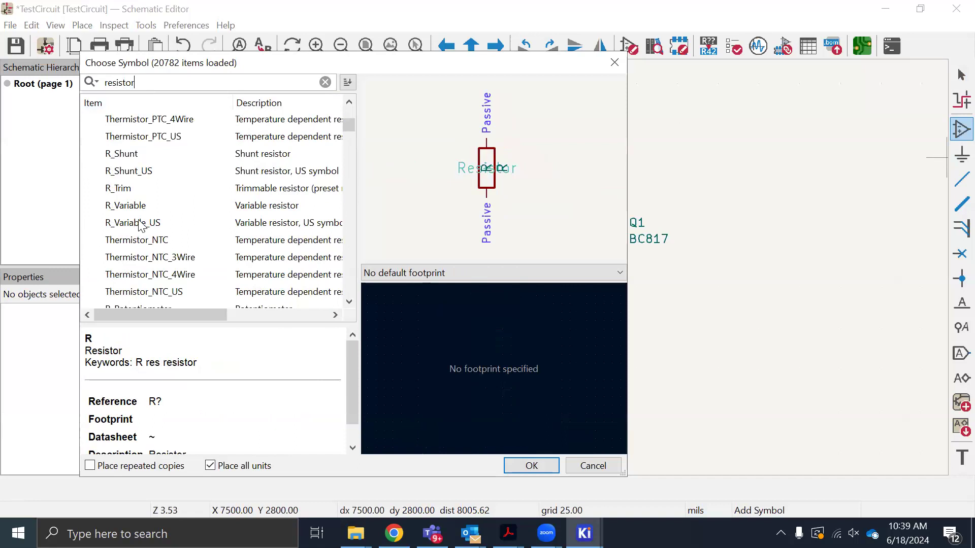
{"action": "scroll", "coordinate": [150, 269], "scroll_direction": "down", "scroll_amount": 4}
{"action": "scroll", "coordinate": [151, 269], "scroll_direction": "down", "scroll_amount": 4}
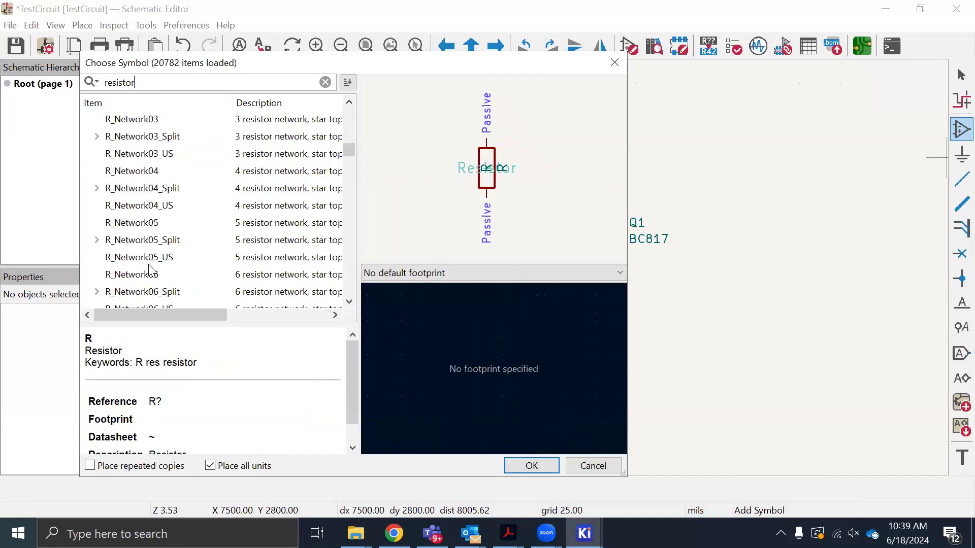
{"action": "scroll", "coordinate": [151, 269], "scroll_direction": "down", "scroll_amount": 11}
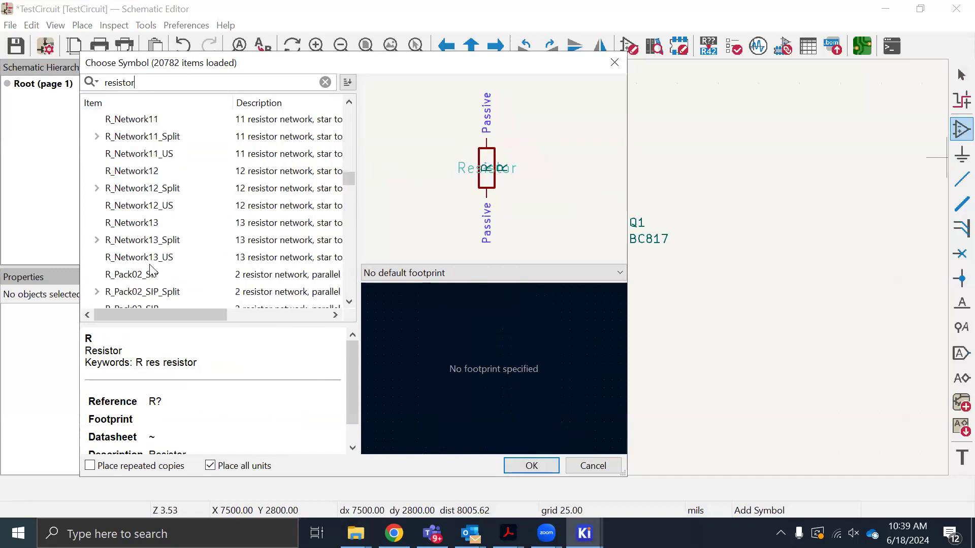
{"action": "scroll", "coordinate": [153, 240], "scroll_direction": "down", "scroll_amount": 13}
{"action": "scroll", "coordinate": [156, 260], "scroll_direction": "down", "scroll_amount": 18}
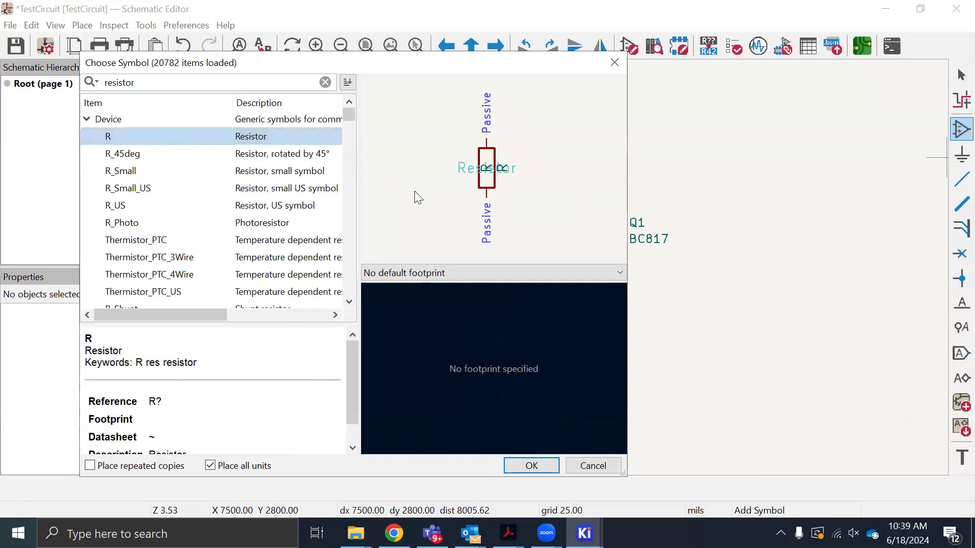
{"action": "left_click", "coordinate": [532, 465]}
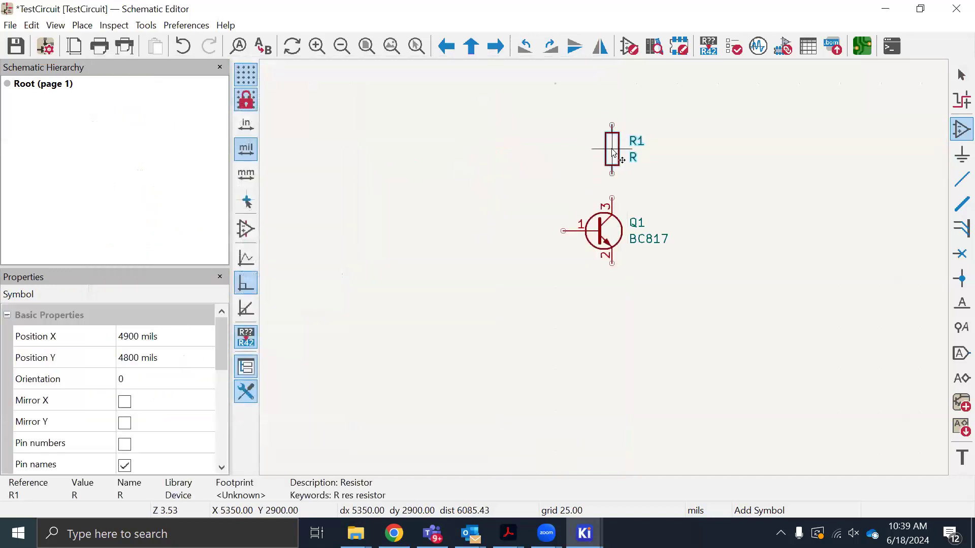
{"action": "left_click", "coordinate": [615, 151]}
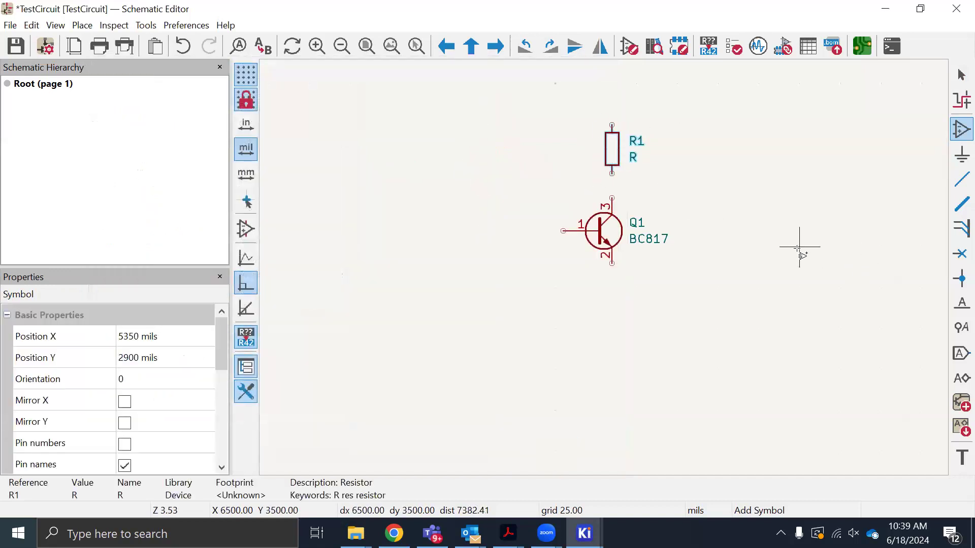
{"action": "left_click", "coordinate": [777, 259]}
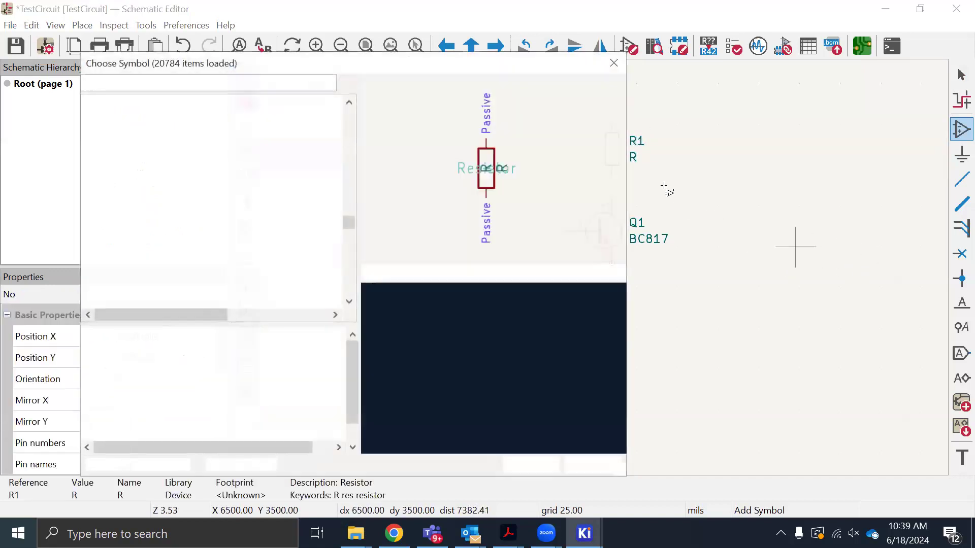
{"action": "left_click", "coordinate": [592, 466]}
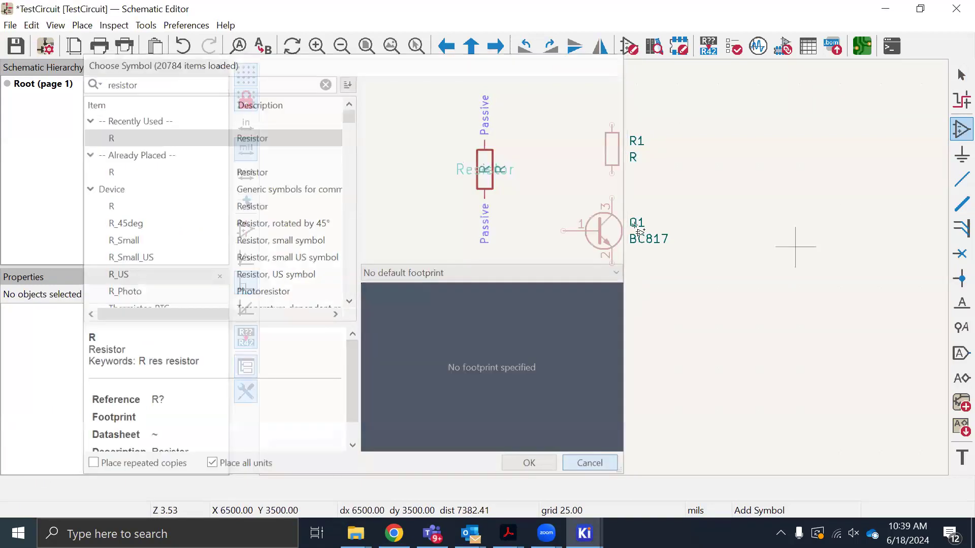
{"action": "left_click", "coordinate": [613, 151]}
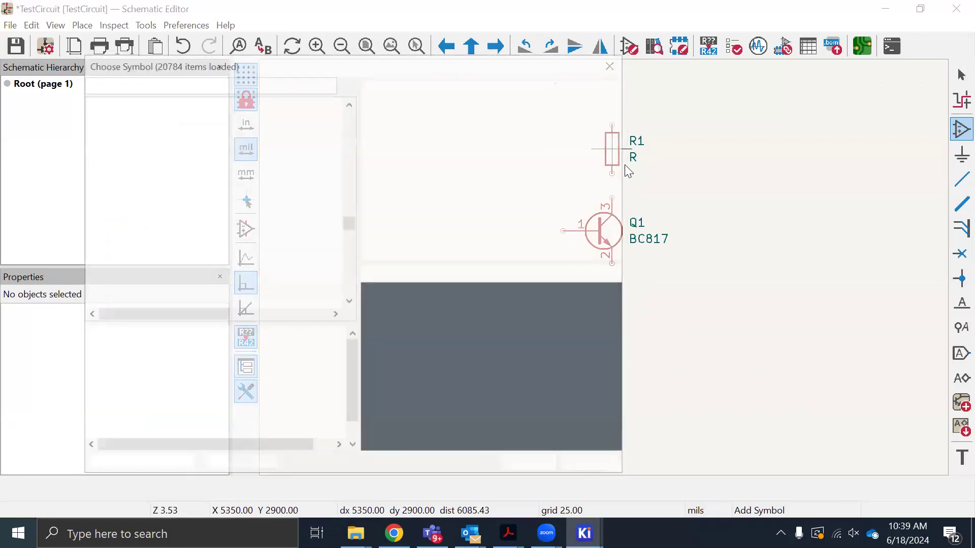
{"action": "key", "text": "Escape"}
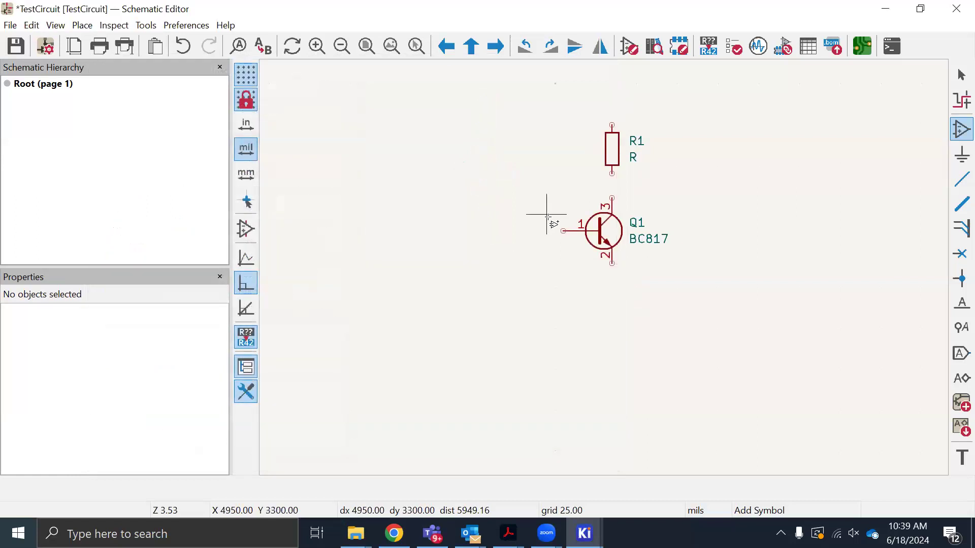
{"action": "key", "text": "Escape"}
Duplicate the resistor above the transistor, place the copy beside the base pin, rotate it horizontal and align it with that pin
{"action": "left_click_drag", "start_coordinate": [575, 117], "coordinate": [653, 181]}
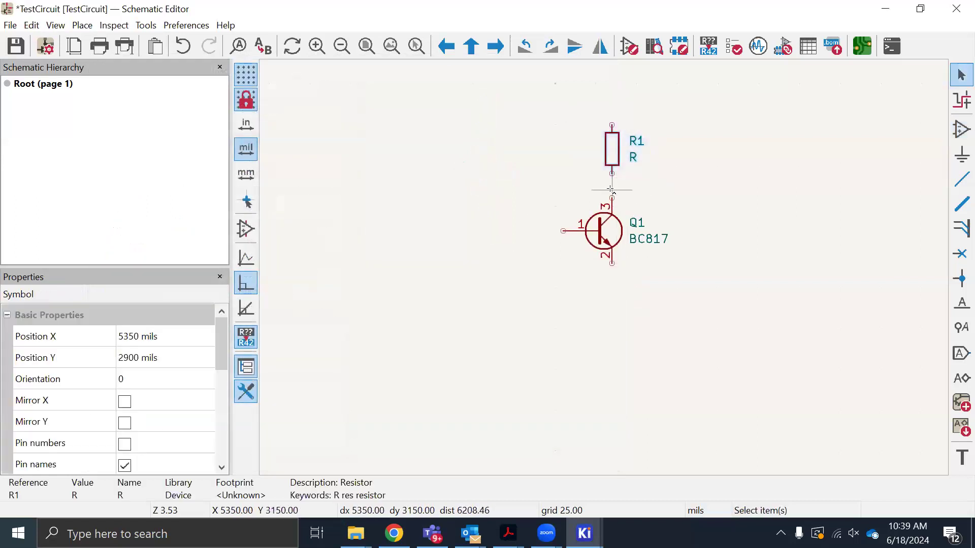
{"action": "key", "text": "ctrl+d"}
{"action": "key", "text": "v"}
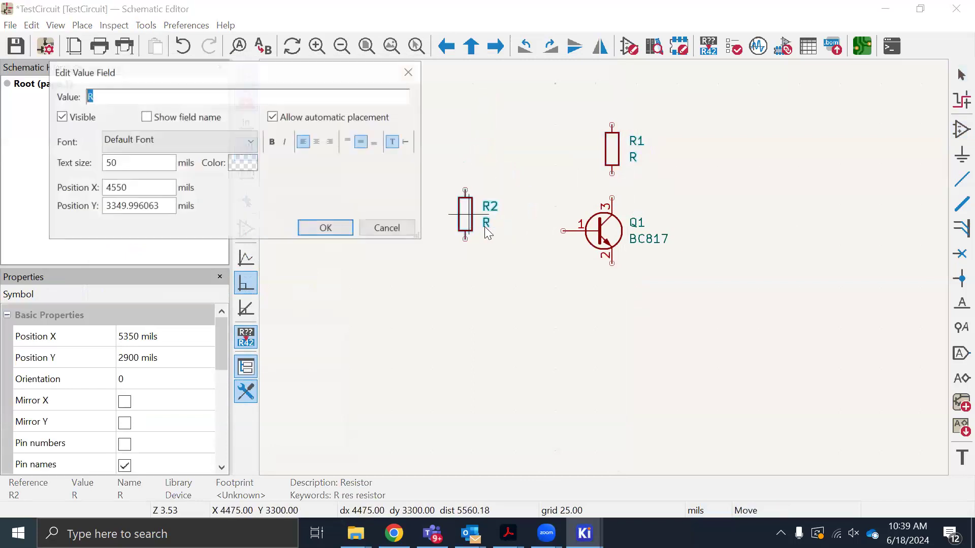
{"action": "left_click", "coordinate": [388, 227]}
{"action": "left_click", "coordinate": [478, 230]}
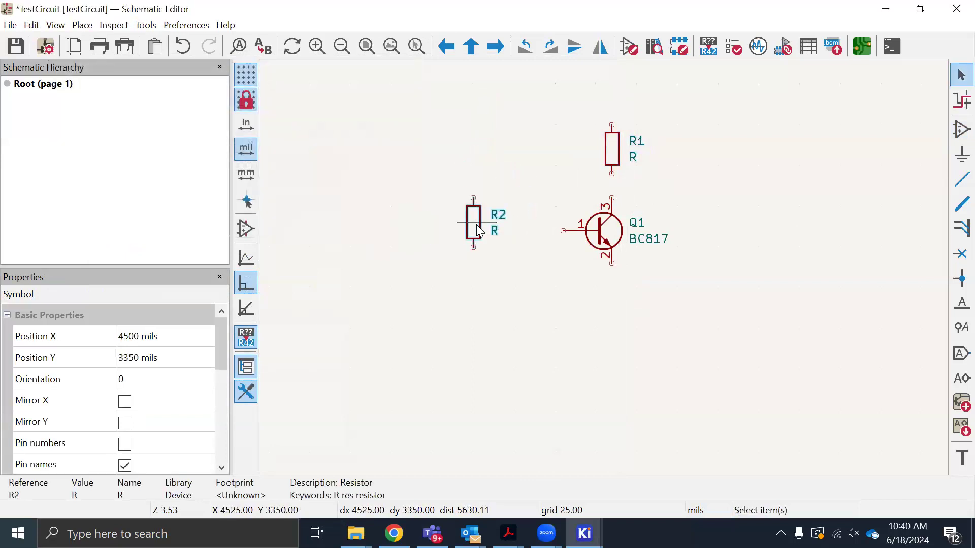
{"action": "key", "text": "r"}
{"action": "mouse_move", "coordinate": [472, 227]}
{"action": "left_mouse_down"}
{"action": "mouse_move", "coordinate": [489, 238]}
{"action": "mouse_move", "coordinate": [497, 224]}
{"action": "mouse_move", "coordinate": [488, 235]}
{"action": "left_mouse_up"}
{"action": "left_click", "coordinate": [612, 156]}
{"action": "double_click", "coordinate": [612, 157]}
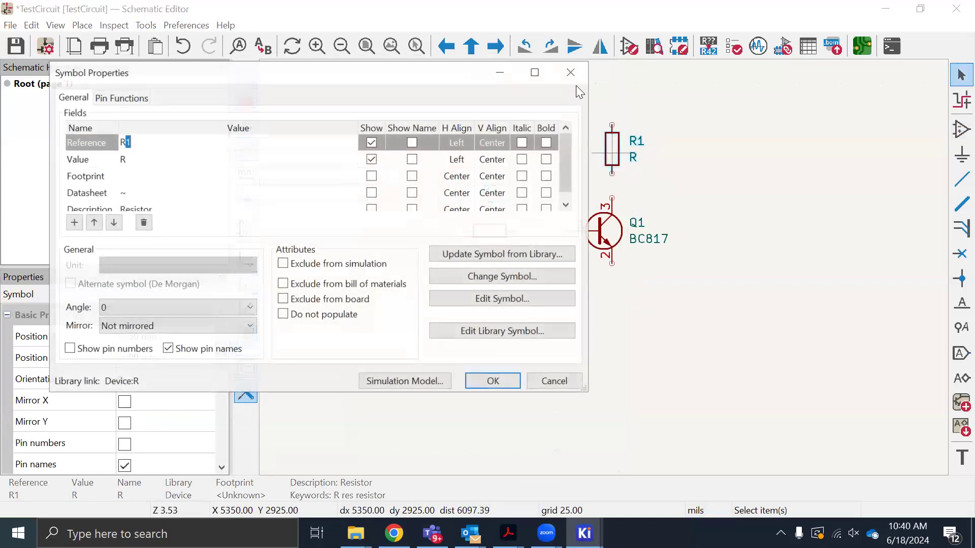
{"action": "key", "text": "Escape"}
Find the GND power symbol by filtering for "gnd" and place it below the transistor's emitter at X 5350, Y 3850 mils
{"action": "scroll", "coordinate": [604, 267], "scroll_direction": "down", "scroll_amount": 2}
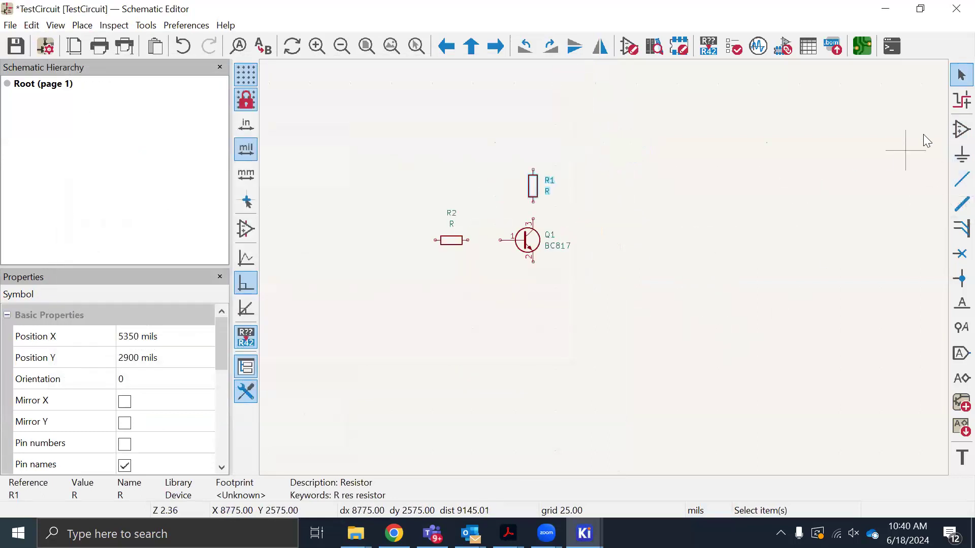
{"action": "left_click", "coordinate": [954, 157]}
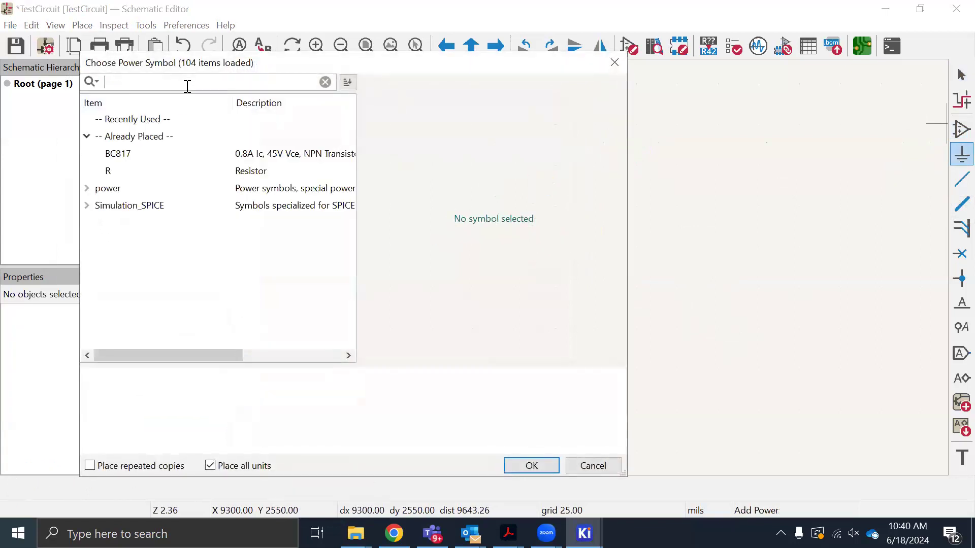
{"action": "type", "text": "gnd"}
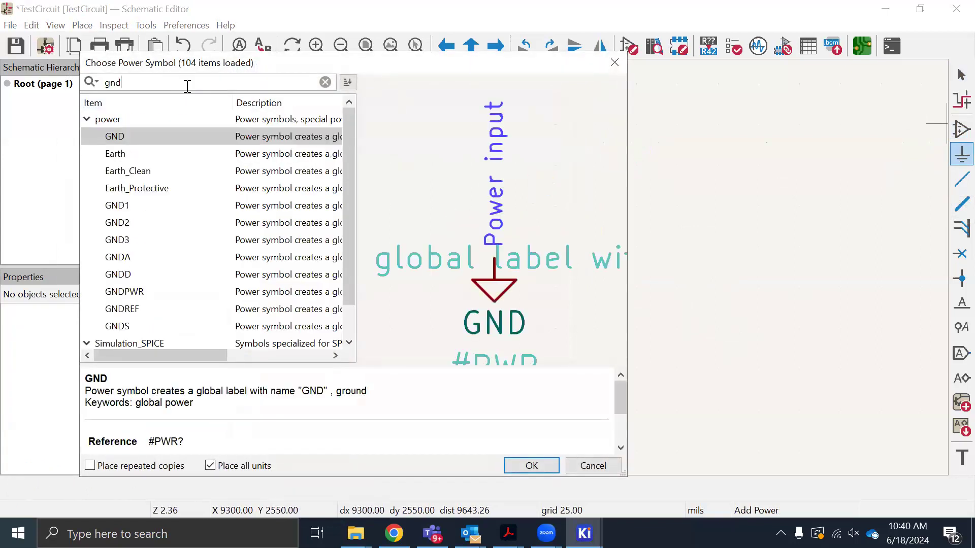
{"action": "left_click", "coordinate": [151, 131]}
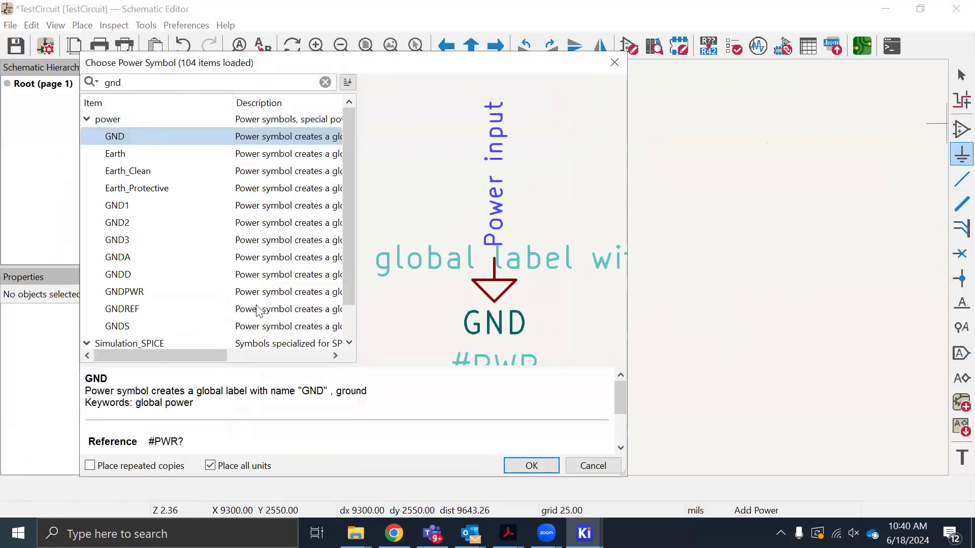
{"action": "left_click", "coordinate": [526, 462]}
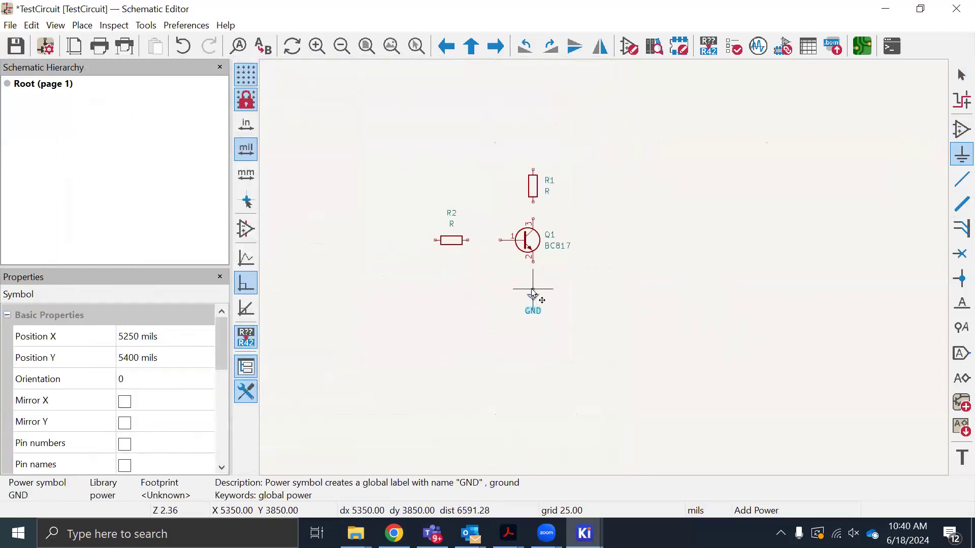
{"action": "left_click", "coordinate": [532, 294]}
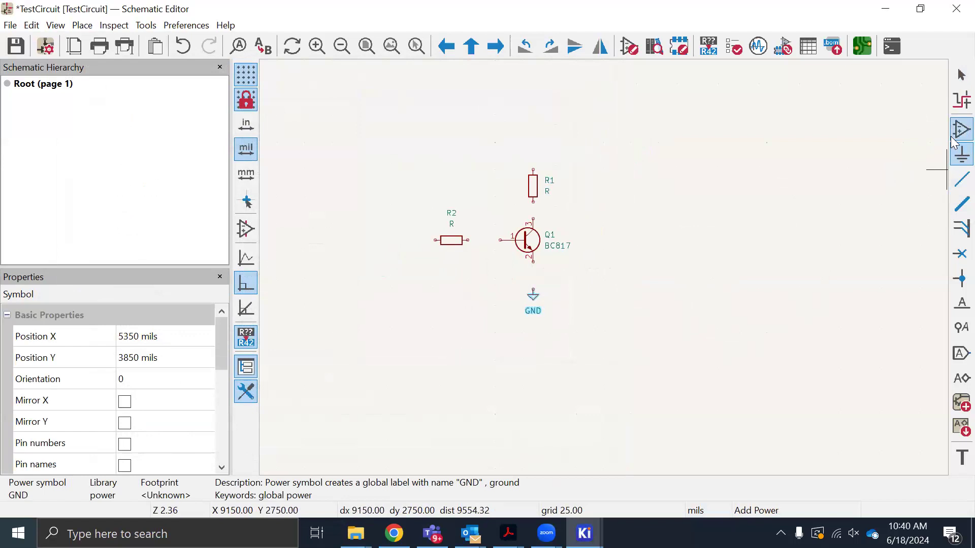
Filter the power symbols for "3" and place the +3V3 symbol above the vertical resistor at X 5350, Y 2400 mils
{"action": "left_click", "coordinate": [293, 181]}
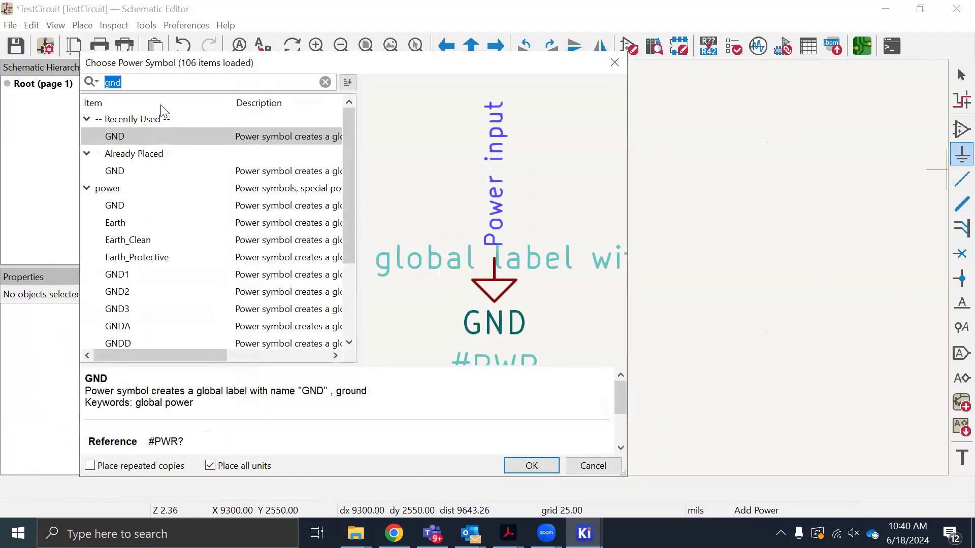
{"action": "type", "text": "3"}
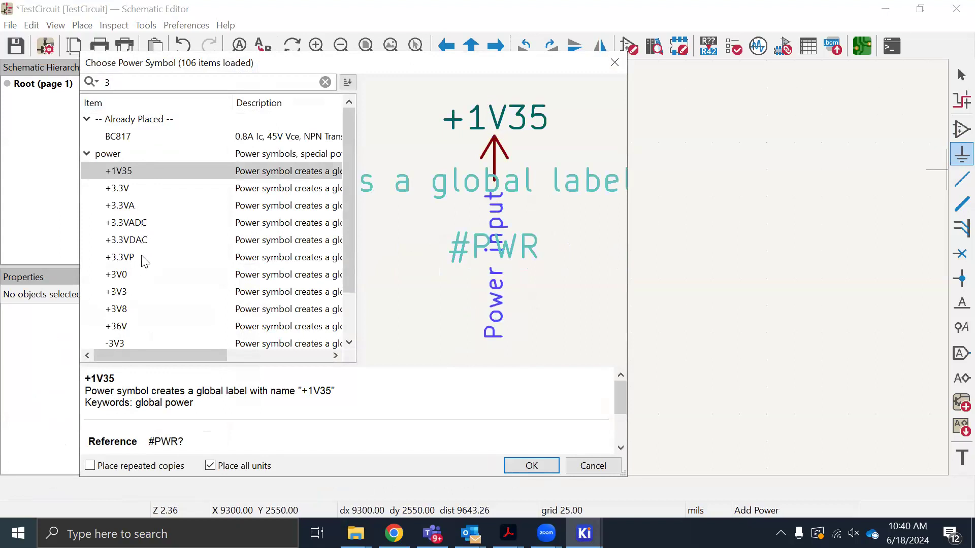
{"action": "left_click", "coordinate": [131, 294]}
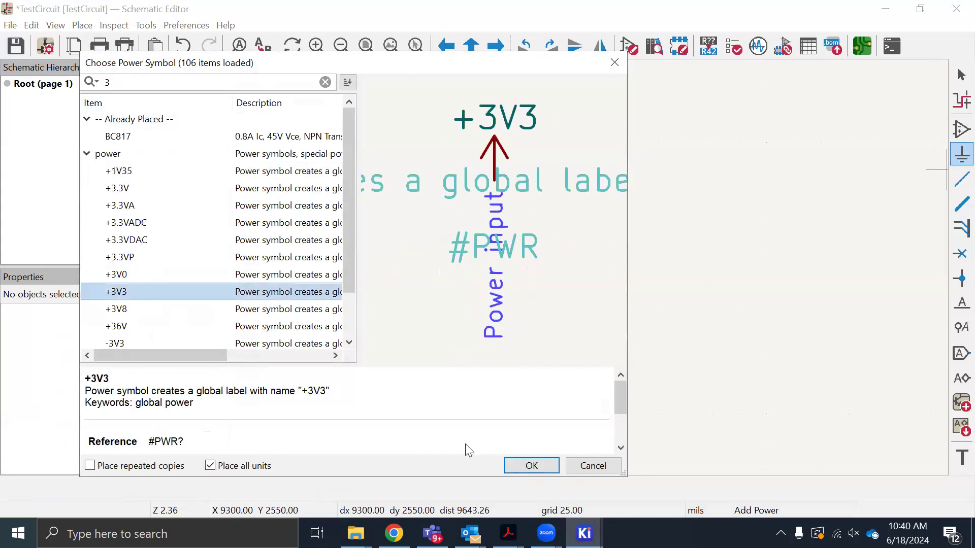
{"action": "left_click", "coordinate": [542, 466]}
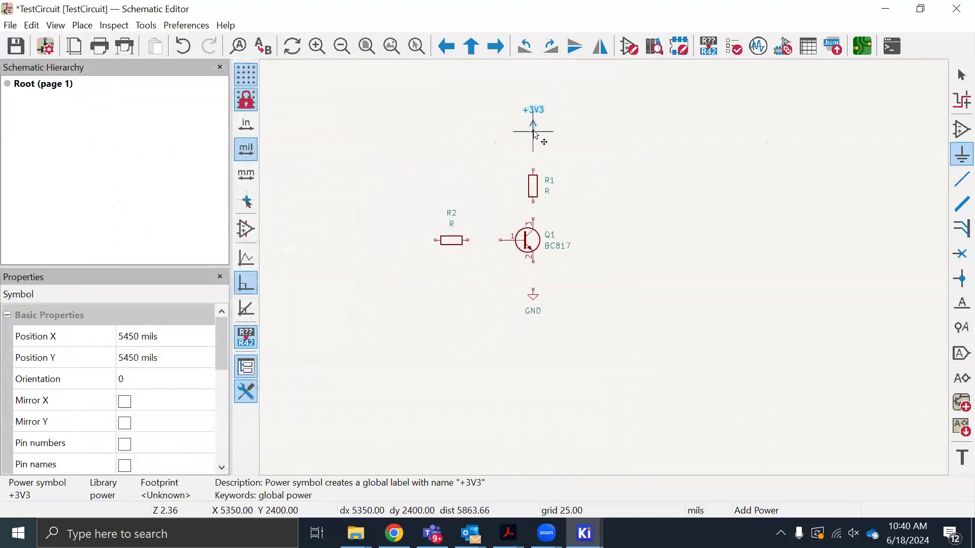
{"action": "left_click", "coordinate": [534, 133]}
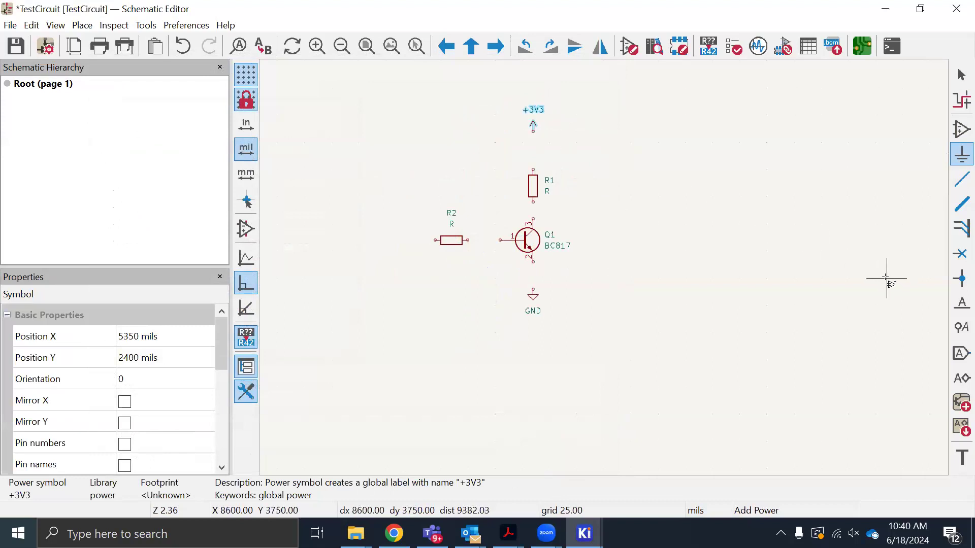
{"action": "key", "text": "Escape"}
Wire the transistor's emitter to GND, its collector to the lower pin of R1, and its base to the near pin of R2
{"action": "left_click", "coordinate": [961, 178]}
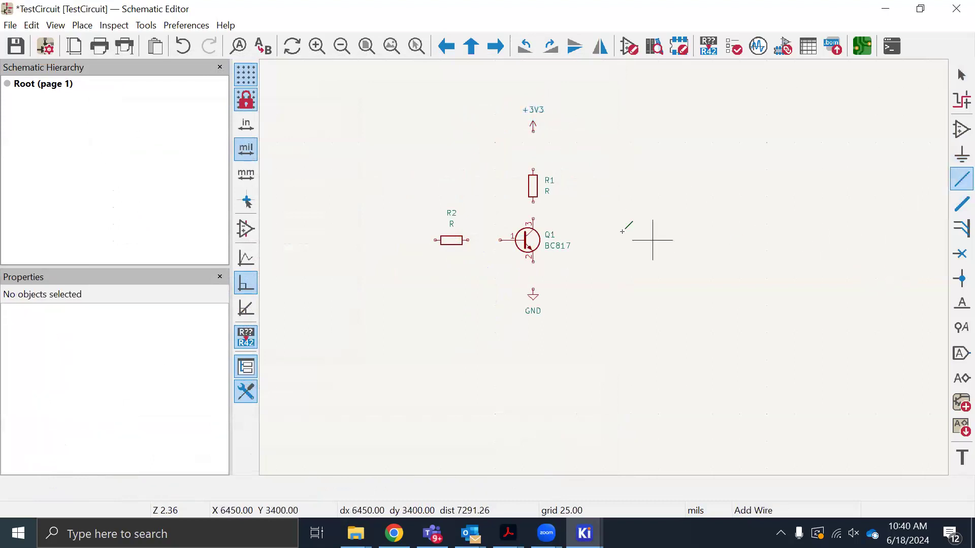
{"action": "scroll", "coordinate": [553, 269], "scroll_direction": "up", "scroll_amount": 2}
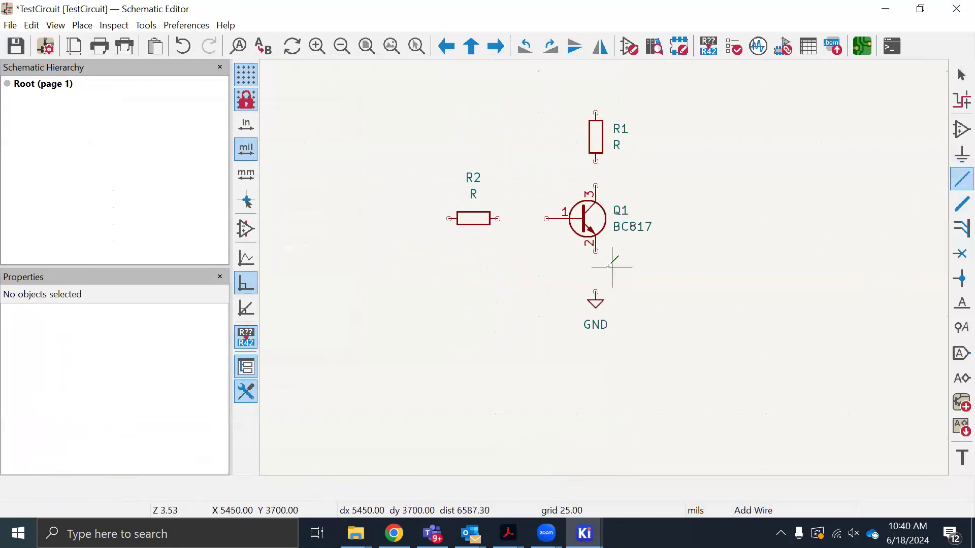
{"action": "left_click", "coordinate": [596, 292]}
{"action": "left_click", "coordinate": [596, 251]}
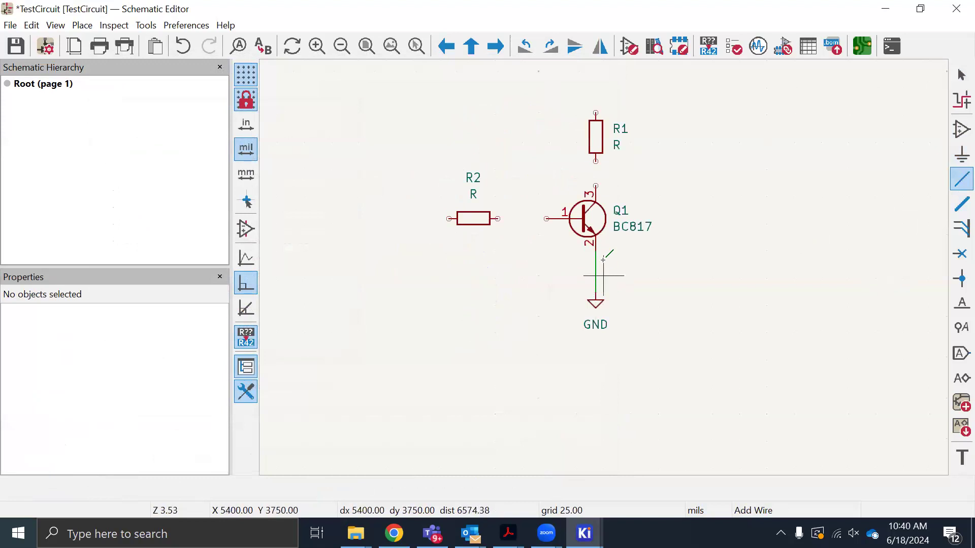
{"action": "left_click", "coordinate": [595, 186]}
{"action": "left_click", "coordinate": [595, 162]}
{"action": "left_click", "coordinate": [546, 218]}
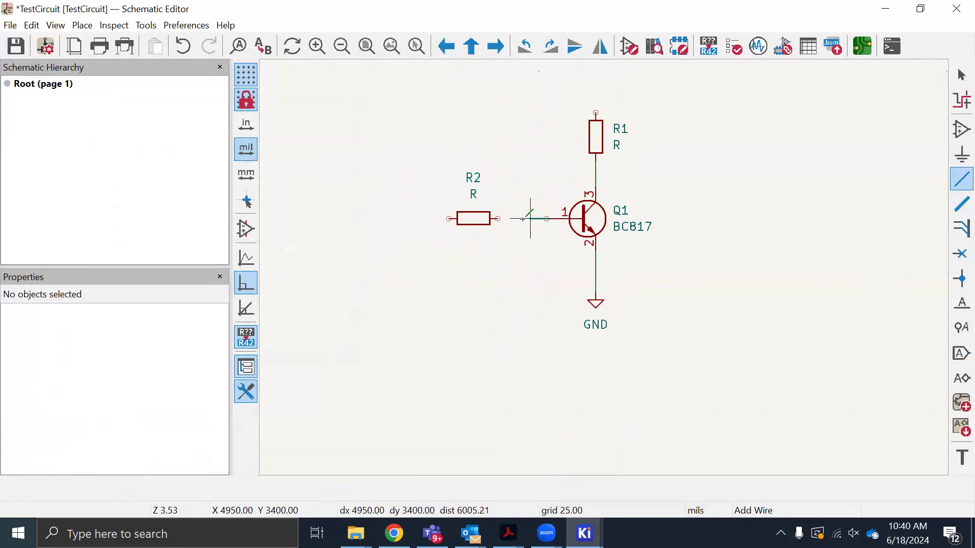
{"action": "left_click", "coordinate": [498, 218]}
{"action": "scroll", "coordinate": [523, 219], "scroll_direction": "down", "scroll_amount": 2}
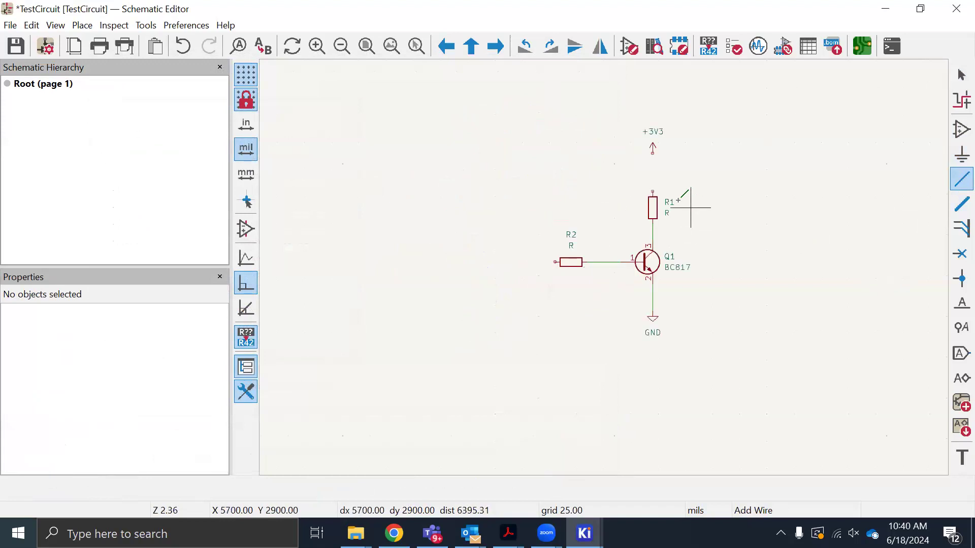
Wire the upper pin of R1 to the +3V3 power symbol
{"action": "scroll", "coordinate": [604, 267], "scroll_direction": "up", "scroll_amount": 3}
{"action": "left_click", "coordinate": [555, 267]}
{"action": "left_click", "coordinate": [555, 182]}
{"action": "scroll", "coordinate": [604, 358], "scroll_direction": "down", "scroll_amount": 3}
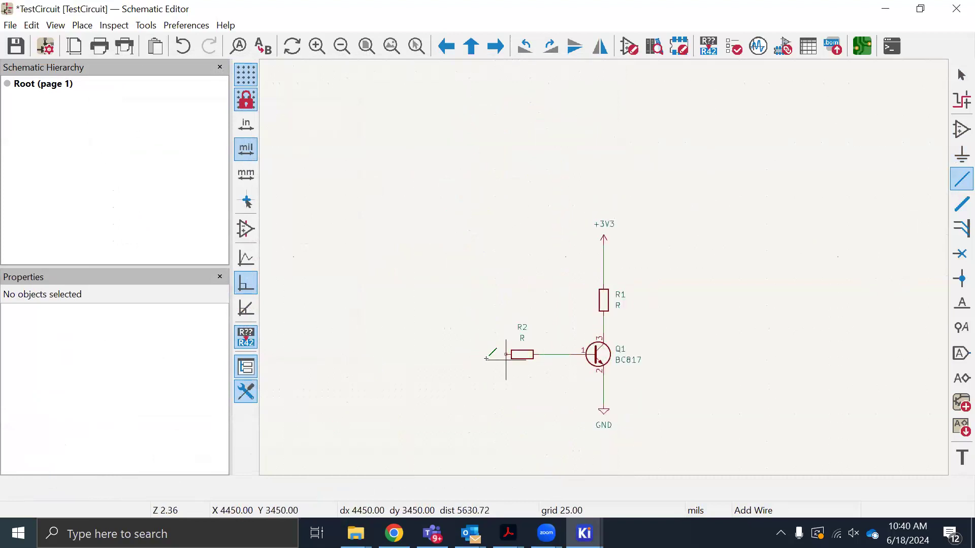
Draw an open-ended horizontal input wire from the free pin of R2, leading away from the transistor
{"action": "scroll", "coordinate": [511, 350], "scroll_direction": "up", "scroll_amount": 3}
{"action": "left_click", "coordinate": [621, 266]}
{"action": "double_click", "coordinate": [481, 267]}
{"action": "scroll", "coordinate": [766, 257], "scroll_direction": "down", "scroll_amount": 6}
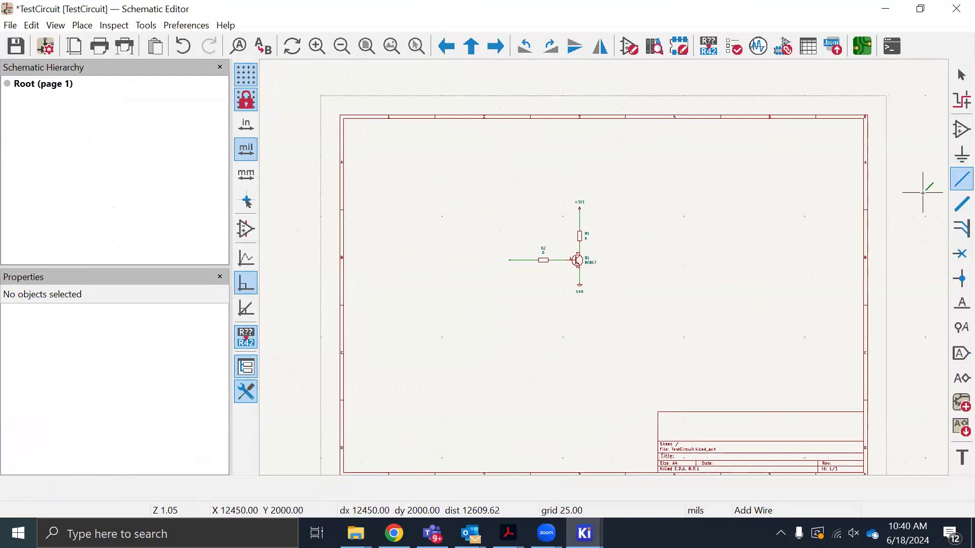
{"action": "key", "text": "Escape"}
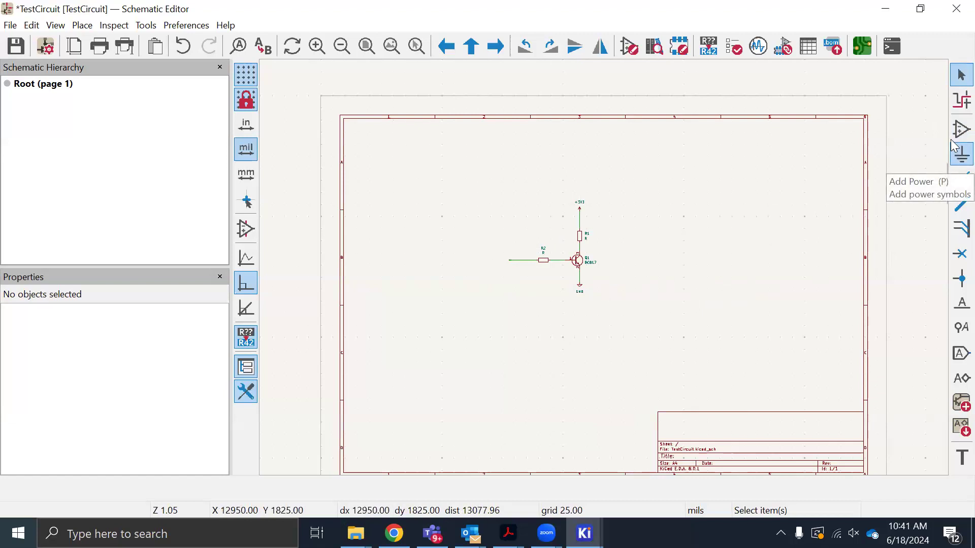
Find the Conn_01x04_Pin connector by filtering for "conn" and place one beside the transistor circuit at X 7400, Y 3200 mils
{"action": "left_click", "coordinate": [962, 129]}
{"action": "left_click", "coordinate": [400, 192]}
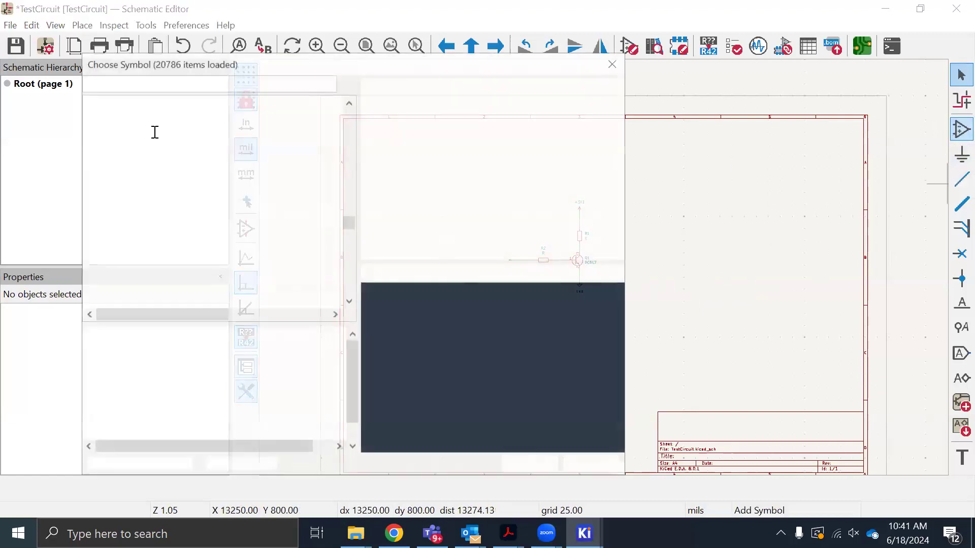
{"action": "type", "text": "co"}
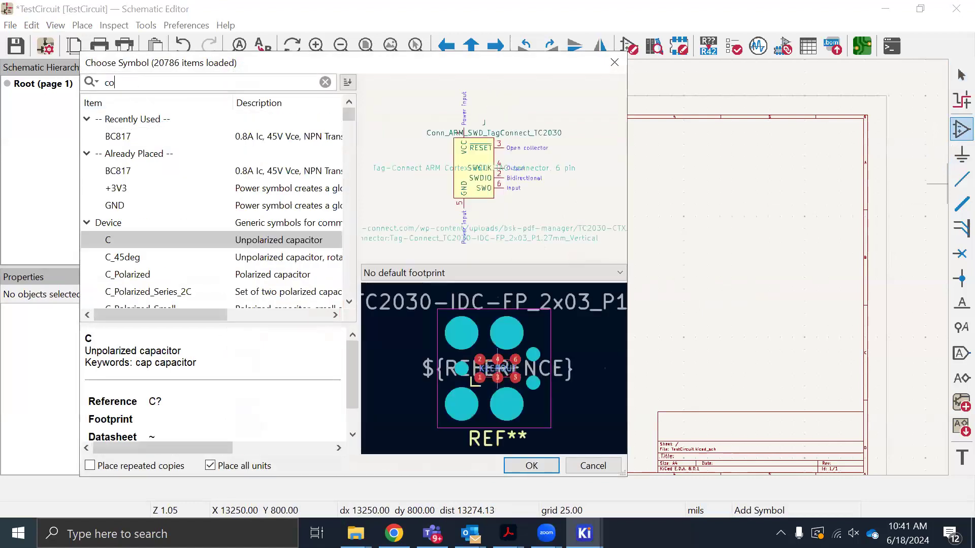
{"action": "type", "text": "nn"}
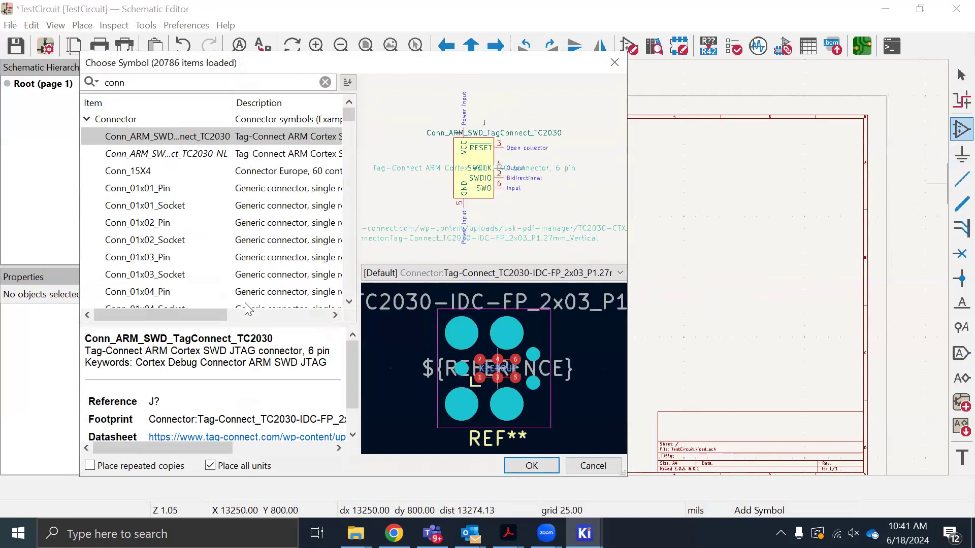
{"action": "left_click", "coordinate": [165, 294]}
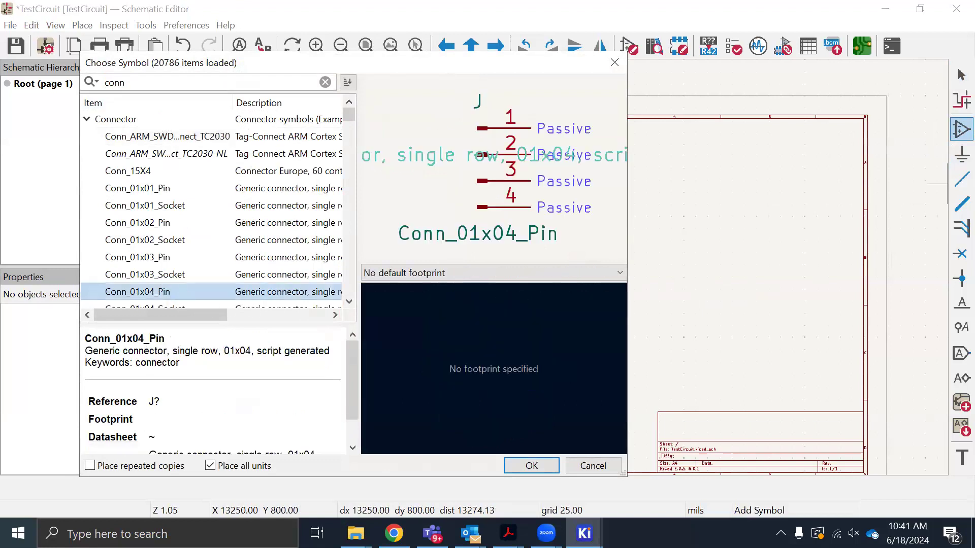
{"action": "left_click", "coordinate": [528, 468]}
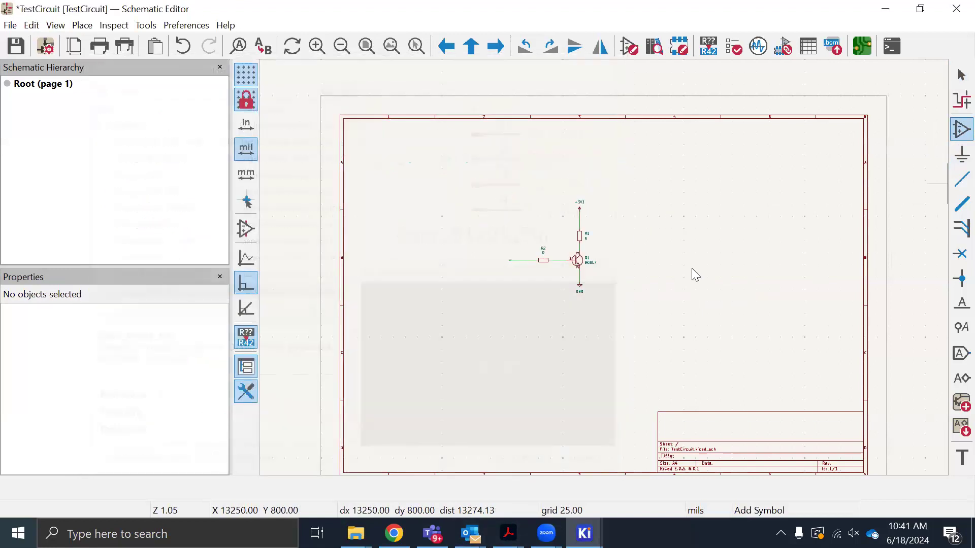
{"action": "left_click", "coordinate": [683, 256]}
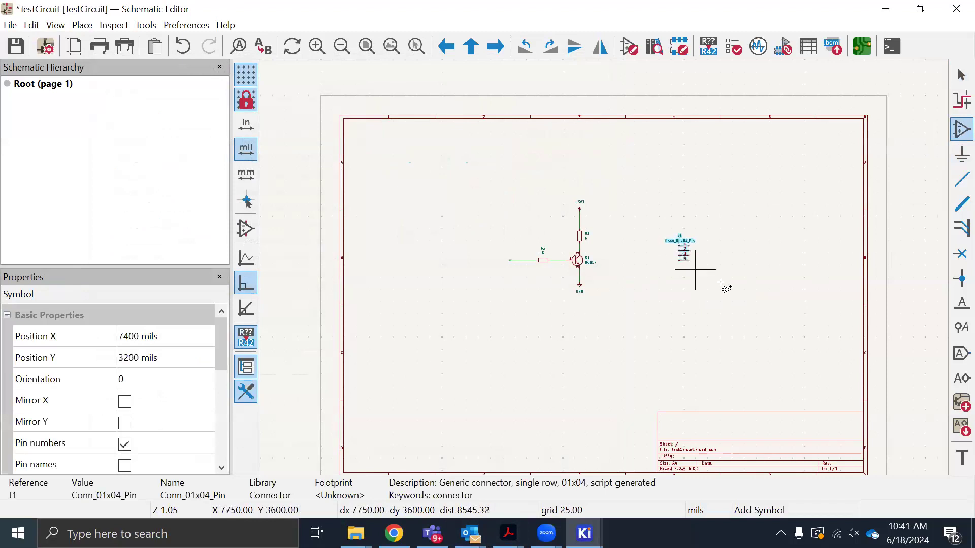
{"action": "scroll", "coordinate": [721, 283], "scroll_direction": "up", "scroll_amount": 3}
{"action": "scroll", "coordinate": [602, 263], "scroll_direction": "down", "scroll_amount": 3}
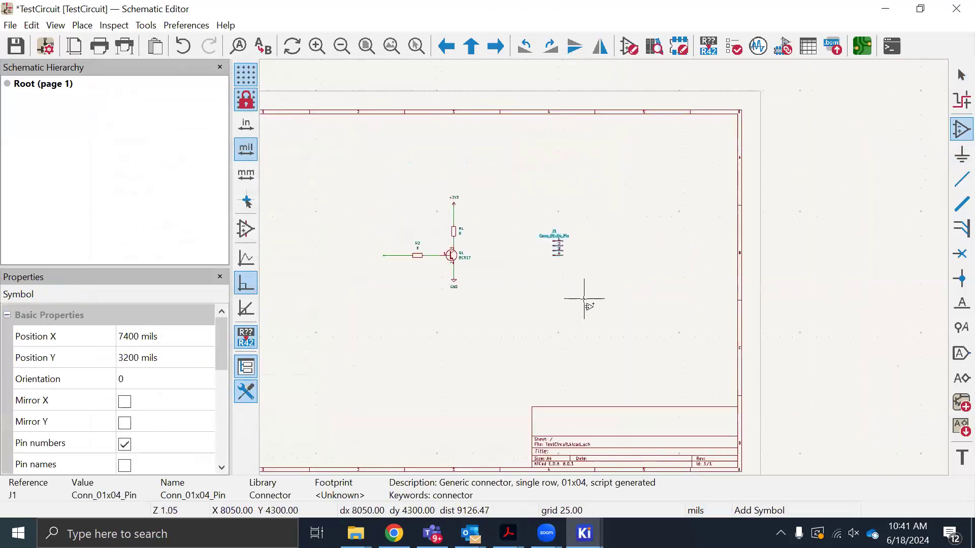
{"action": "left_click", "coordinate": [668, 291]}
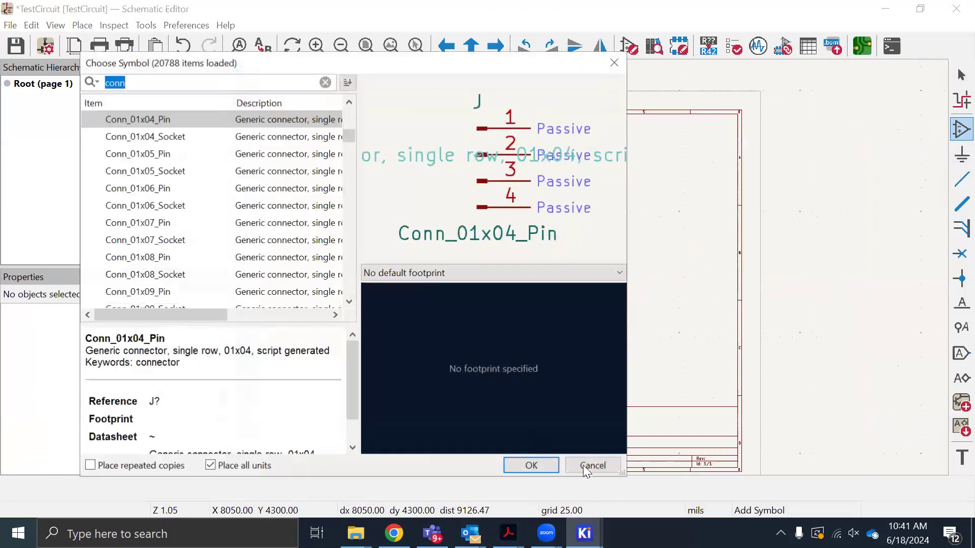
{"action": "left_click", "coordinate": [593, 466]}
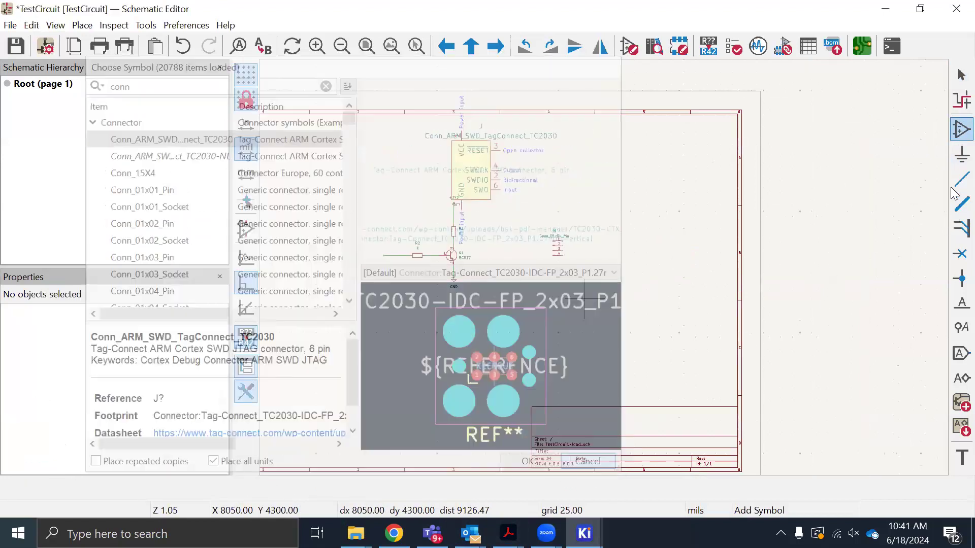
Draw open-ended horizontal wires from all four pins of connector J1, each ending at X 8250 mils
{"action": "key", "text": "w"}
{"action": "scroll", "coordinate": [557, 283], "scroll_direction": "up", "scroll_amount": 8}
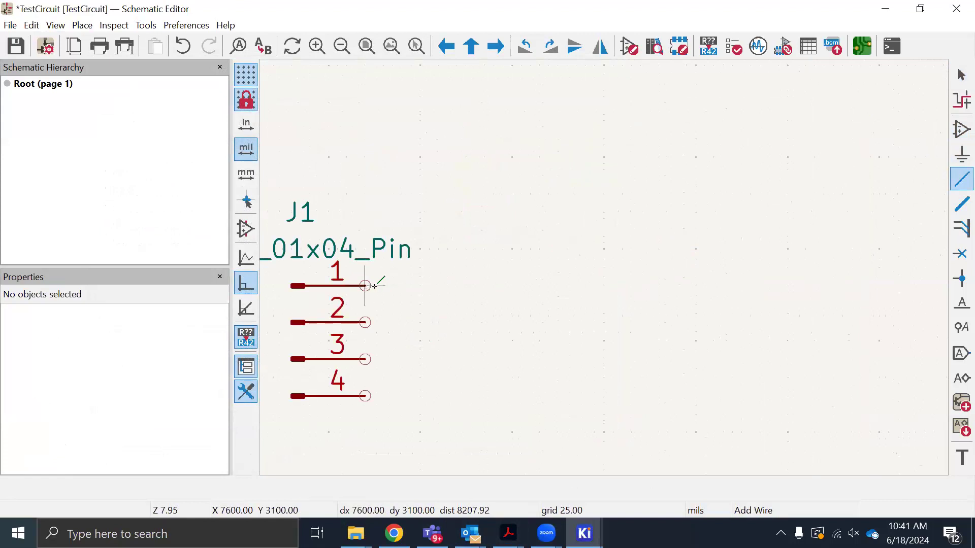
{"action": "left_click", "coordinate": [365, 286]}
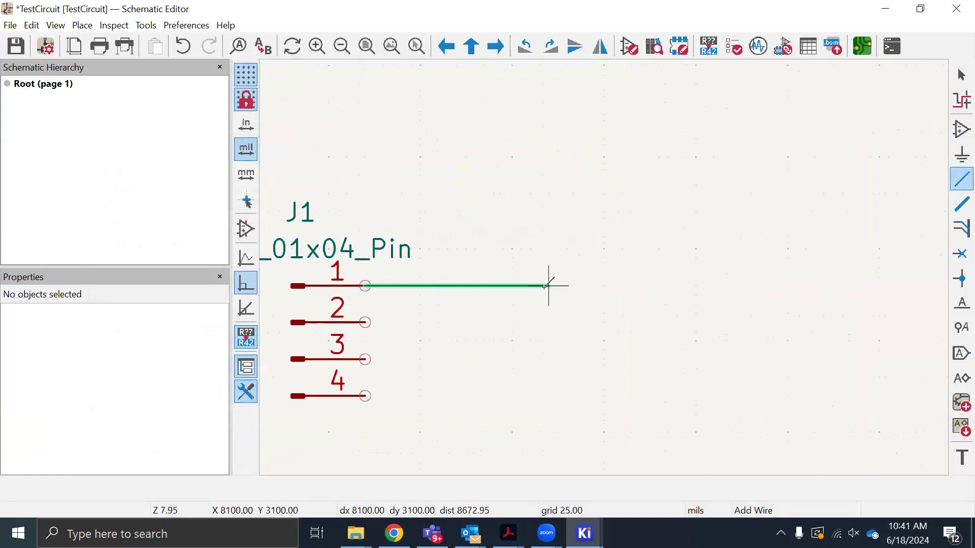
{"action": "double_click", "coordinate": [603, 286]}
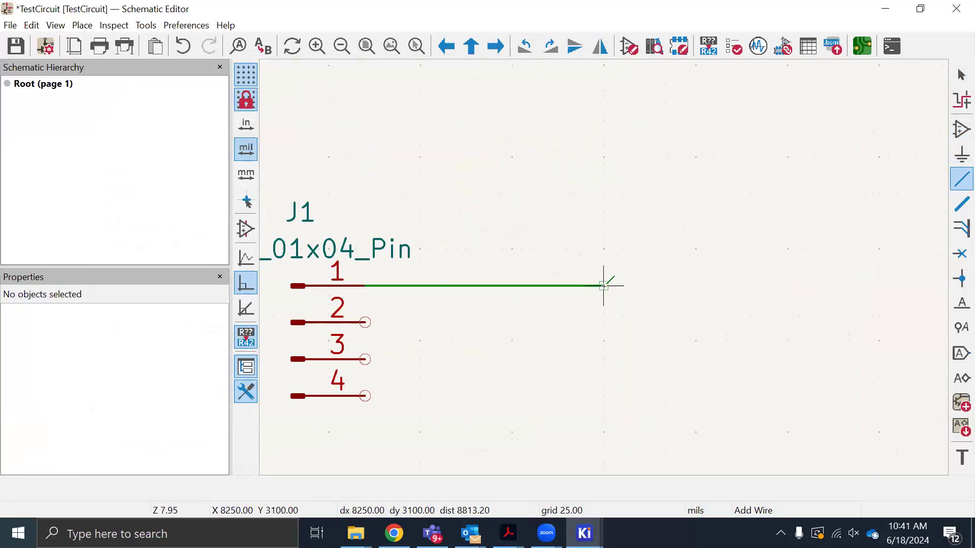
{"action": "left_click", "coordinate": [365, 323]}
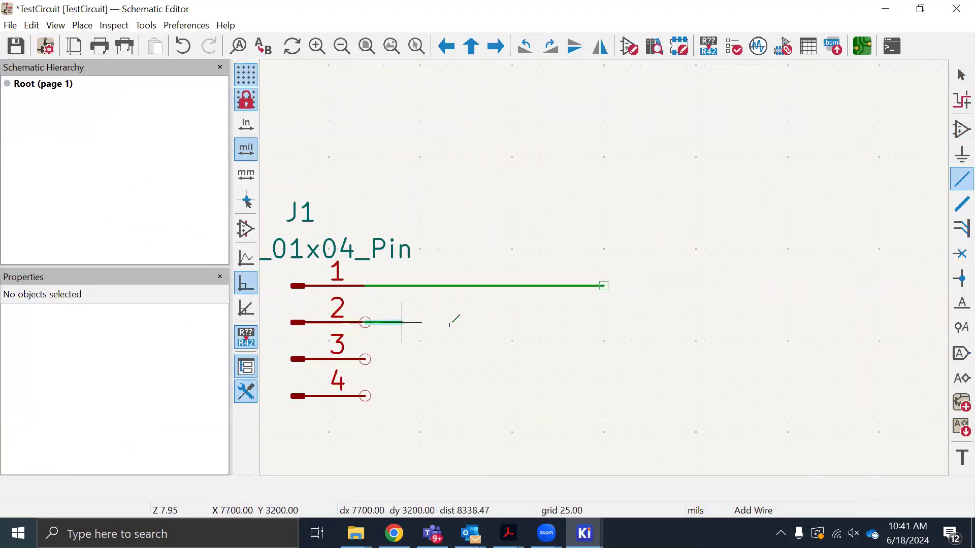
{"action": "double_click", "coordinate": [604, 322]}
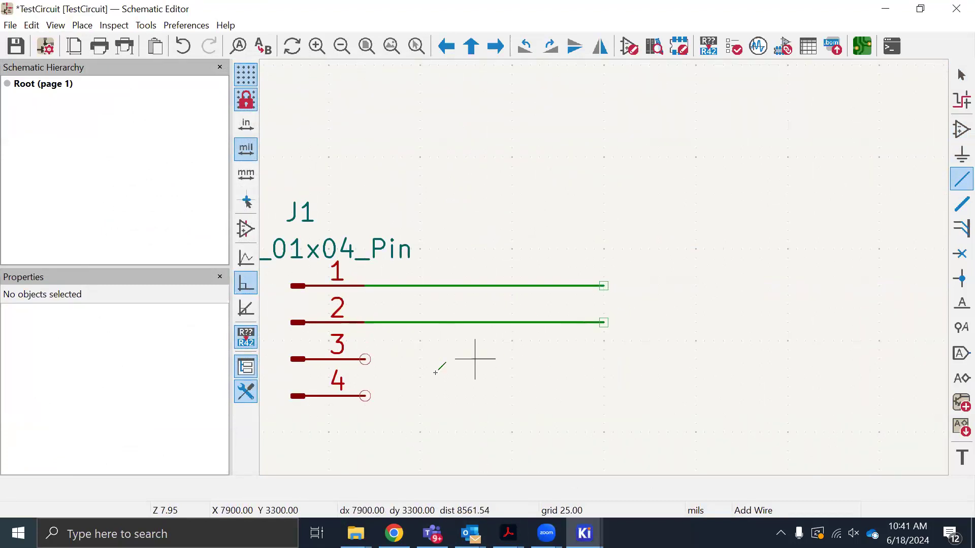
{"action": "left_click", "coordinate": [365, 360]}
{"action": "double_click", "coordinate": [603, 360]}
{"action": "left_click", "coordinate": [365, 396]}
{"action": "double_click", "coordinate": [604, 396]}
{"action": "scroll", "coordinate": [622, 396], "scroll_direction": "down", "scroll_amount": 8}
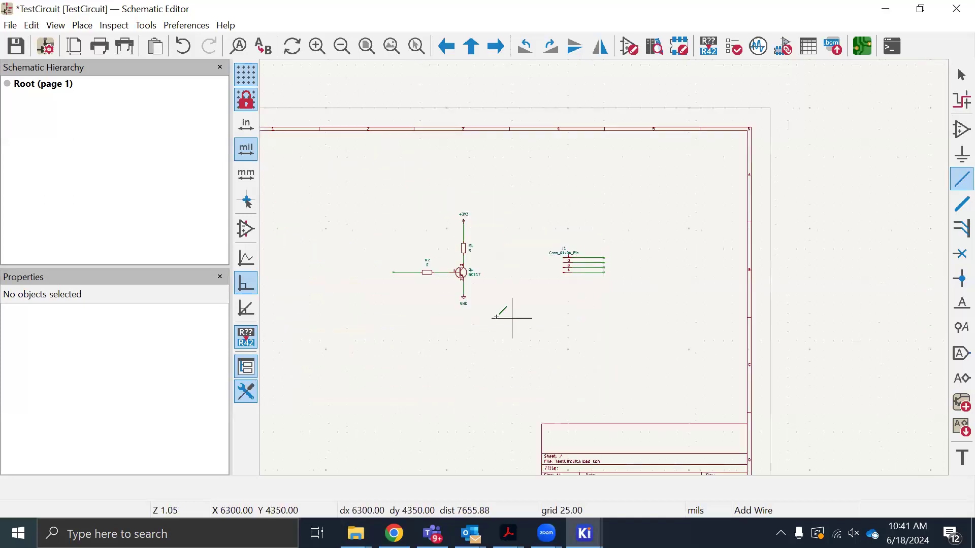
Draw an open-ended horizontal output wire from the junction between R1 and the transistor's collector toward the connector
{"action": "scroll", "coordinate": [512, 319], "scroll_direction": "up", "scroll_amount": 4}
{"action": "scroll", "coordinate": [604, 267], "scroll_direction": "down", "scroll_amount": 2}
{"action": "scroll", "coordinate": [718, 224], "scroll_direction": "up", "scroll_amount": 2}
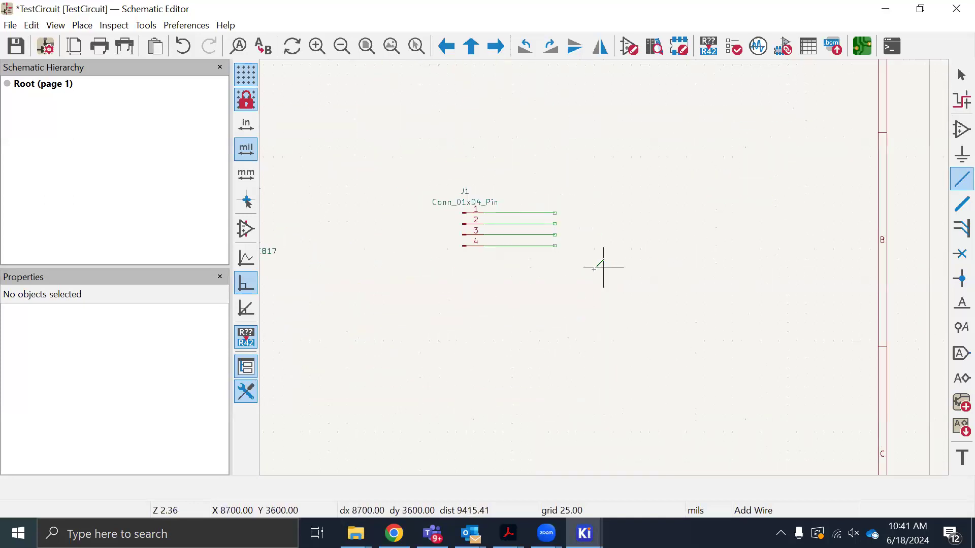
{"action": "scroll", "coordinate": [392, 274], "scroll_direction": "down", "scroll_amount": 4}
{"action": "scroll", "coordinate": [583, 272], "scroll_direction": "up", "scroll_amount": 2}
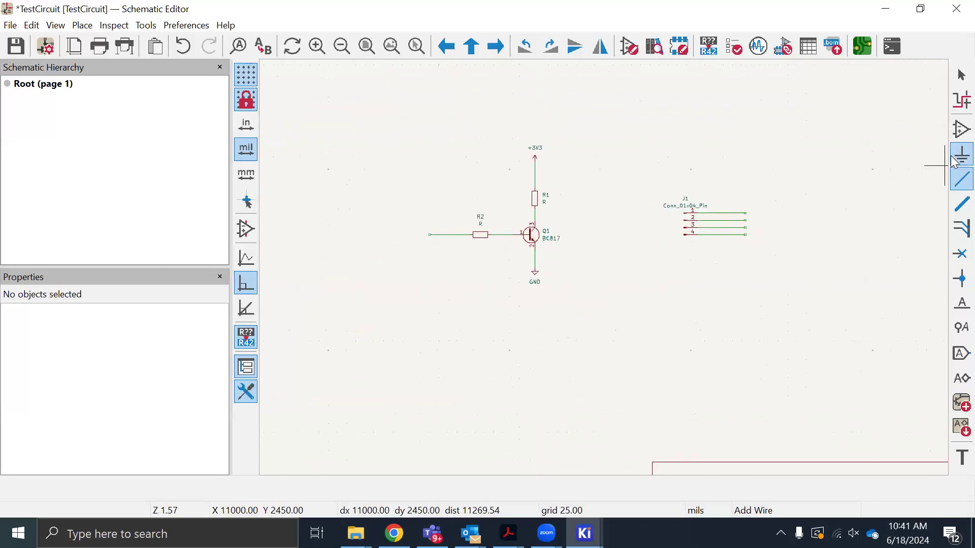
{"action": "left_click", "coordinate": [534, 216]}
{"action": "double_click", "coordinate": [597, 217]}
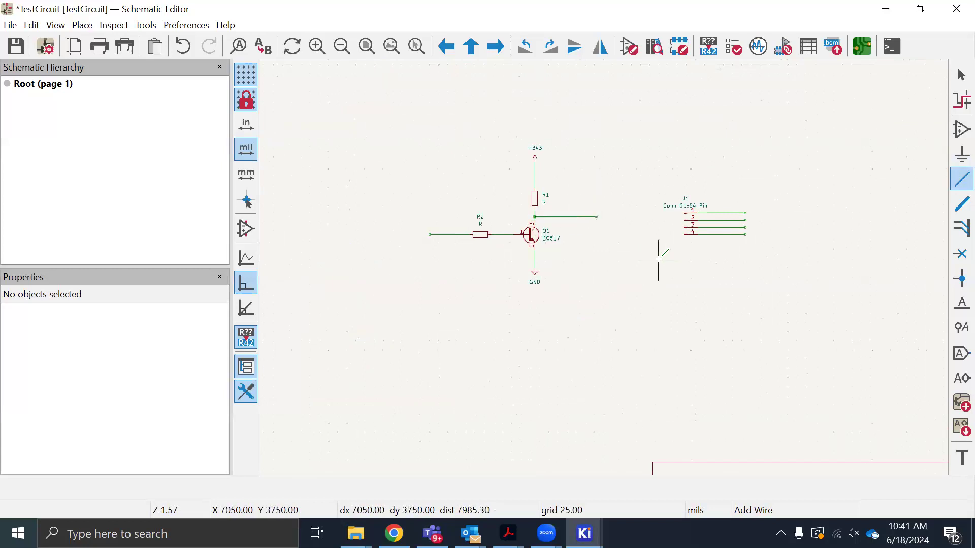
{"action": "key", "text": "Escape"}
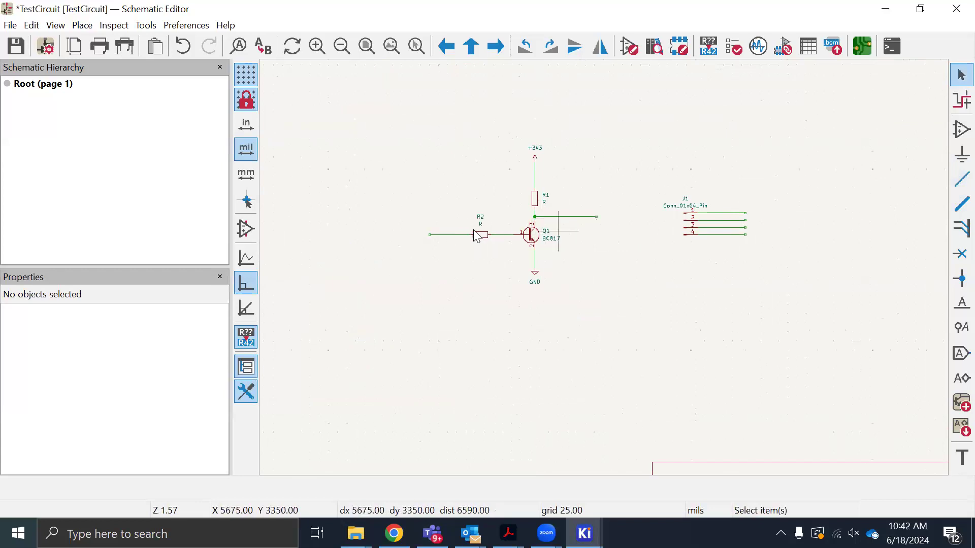
Add a net label VIN and place it on the open-ended input wire of R2
{"action": "left_click", "coordinate": [458, 238]}
{"action": "right_click", "coordinate": [454, 238]}
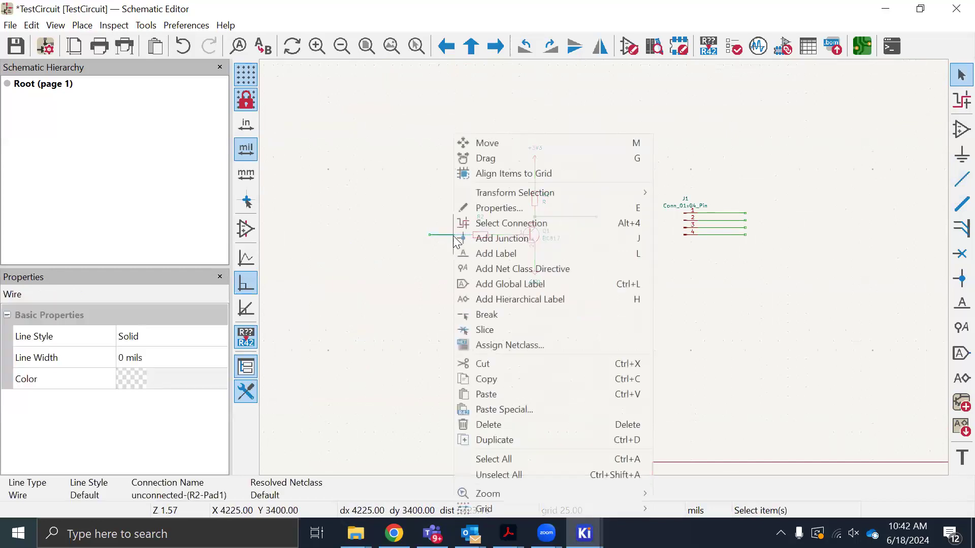
{"action": "left_click", "coordinate": [512, 254]}
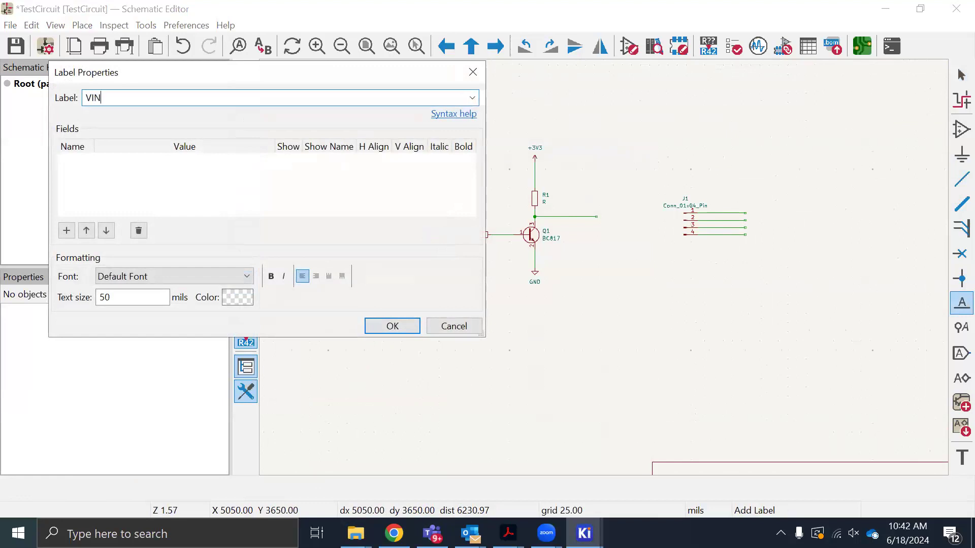
{"action": "left_click", "coordinate": [397, 325]}
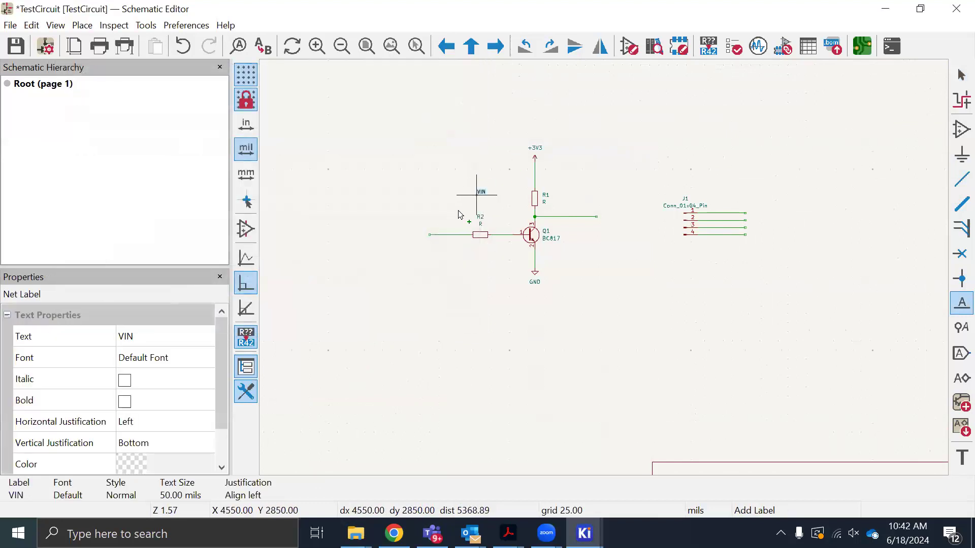
{"action": "left_click", "coordinate": [438, 234]}
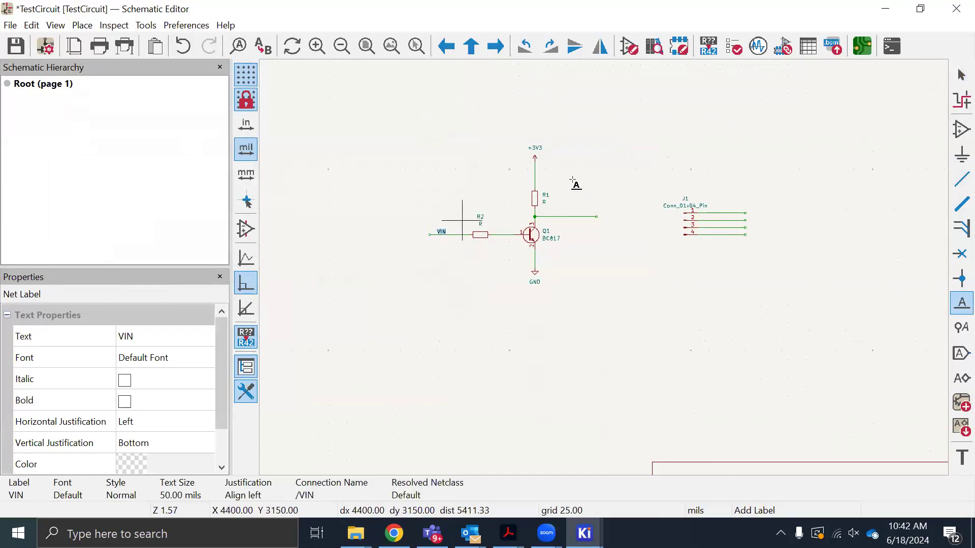
{"action": "key", "text": "Escape"}
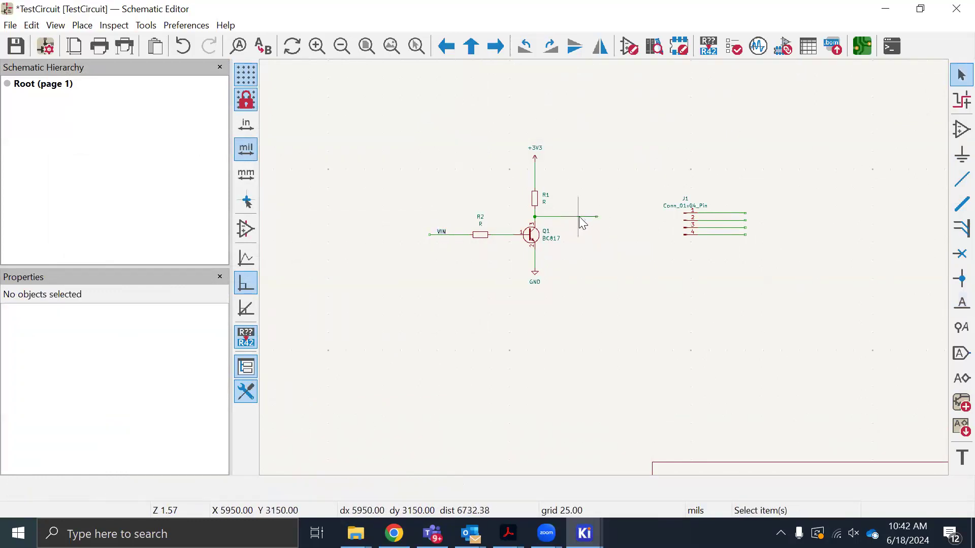
Add a net label VOUT and place it on the open-ended output wire from the transistor's collector at X 5800, Y 3150 mils
{"action": "left_click", "coordinate": [582, 217]}
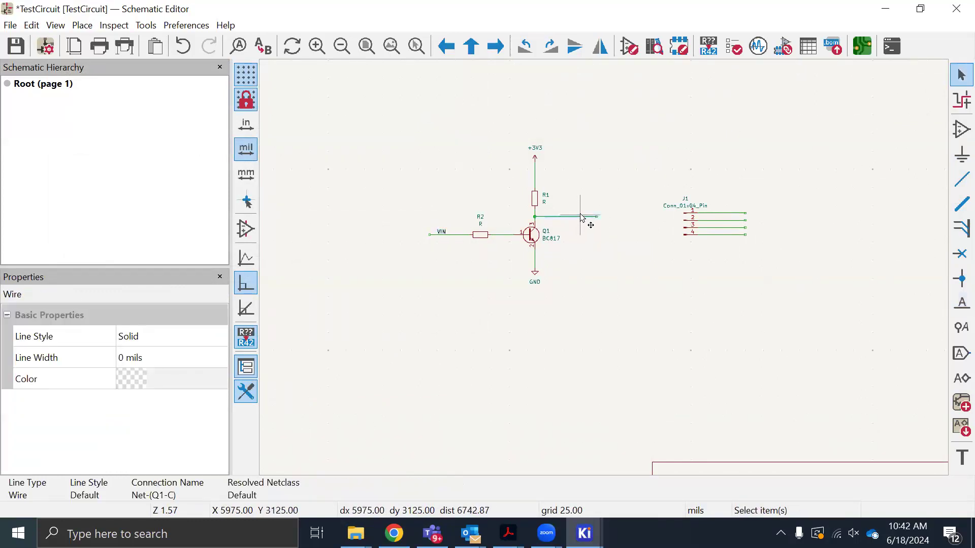
{"action": "key", "text": "l"}
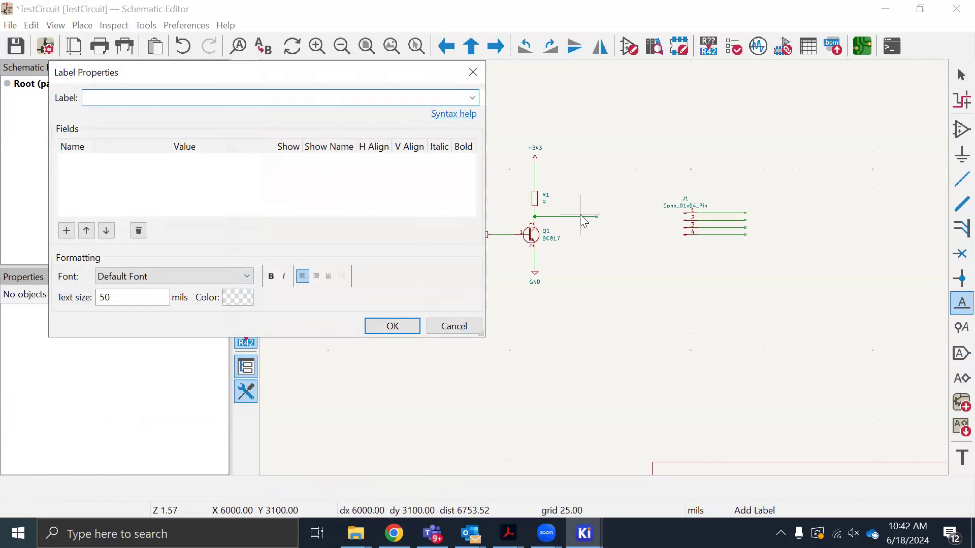
{"action": "left_click", "coordinate": [401, 326]}
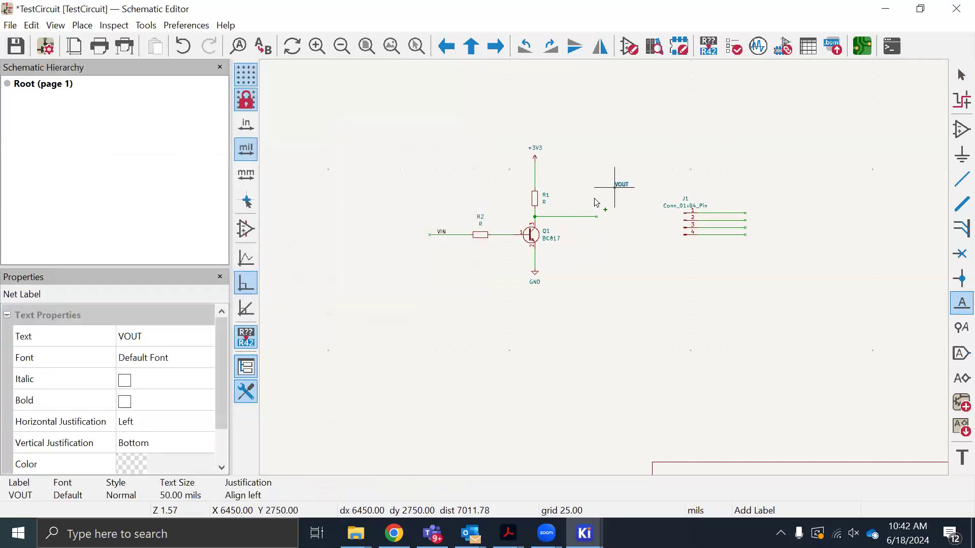
{"action": "left_click", "coordinate": [569, 218]}
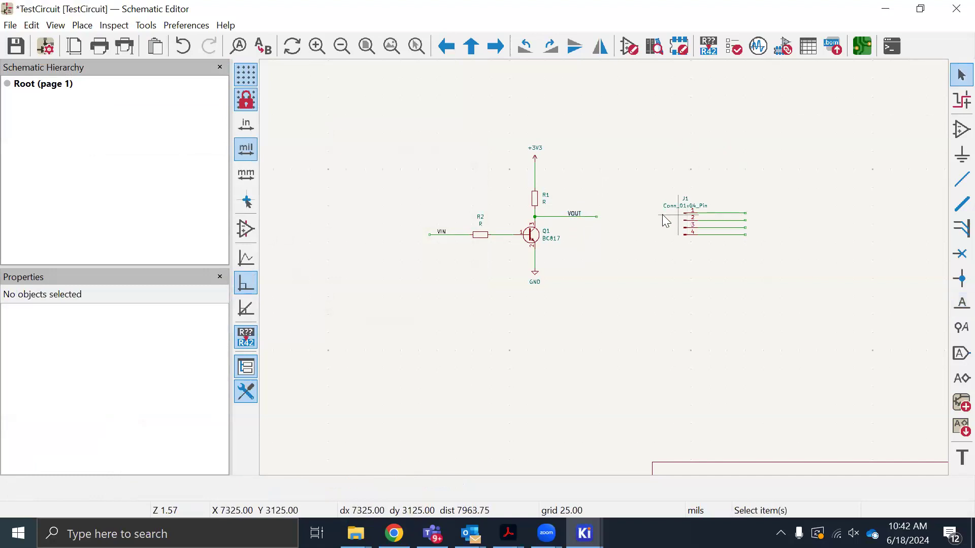
Add a net label GND and place it on the wire from pin 4 of connector J1 at X 8000, Y 3400 mils
{"action": "left_click", "coordinate": [726, 235]}
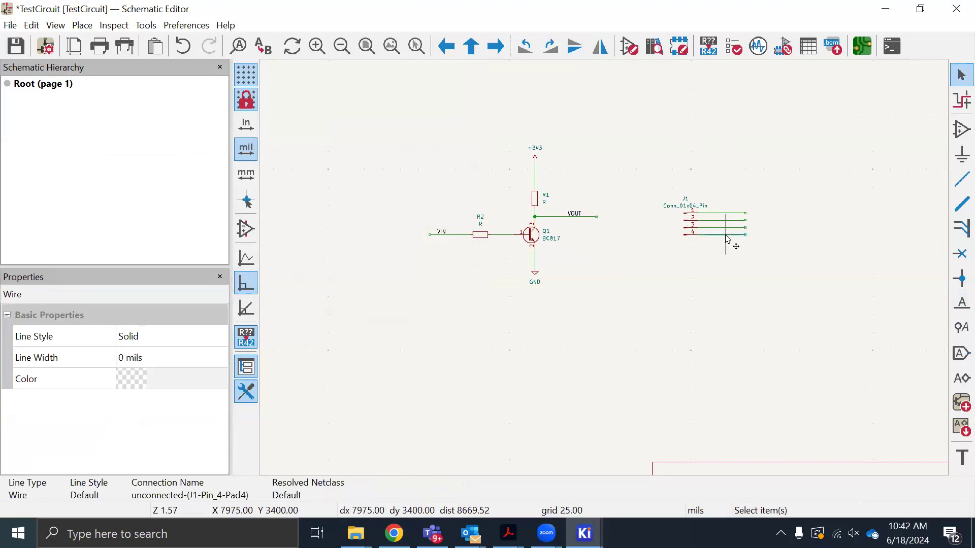
{"action": "key", "text": "l"}
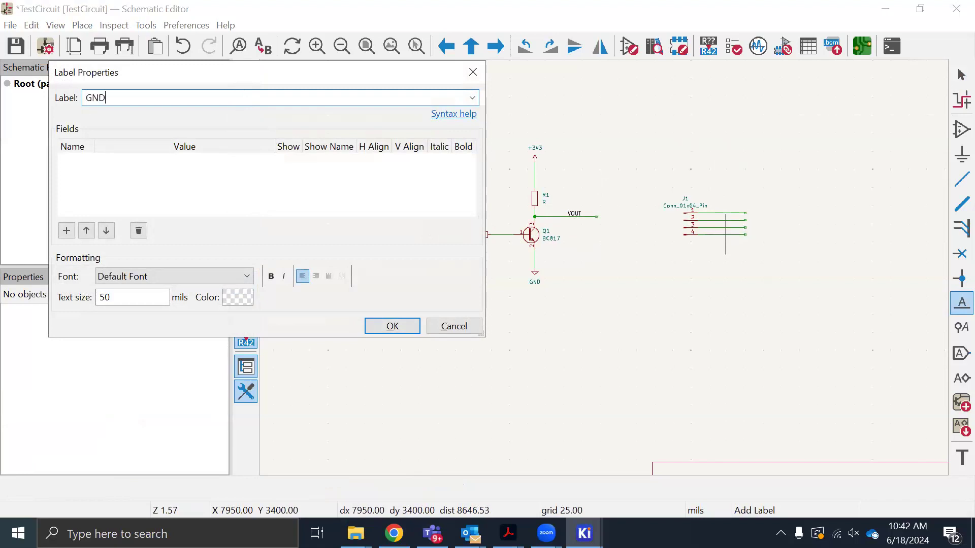
{"action": "left_click", "coordinate": [393, 331]}
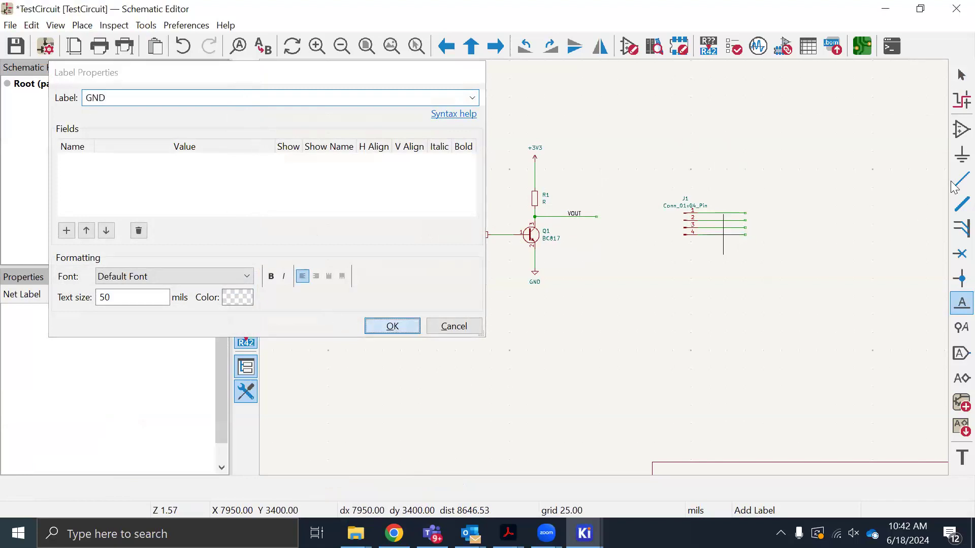
{"action": "scroll", "coordinate": [768, 220], "scroll_direction": "up", "scroll_amount": 5}
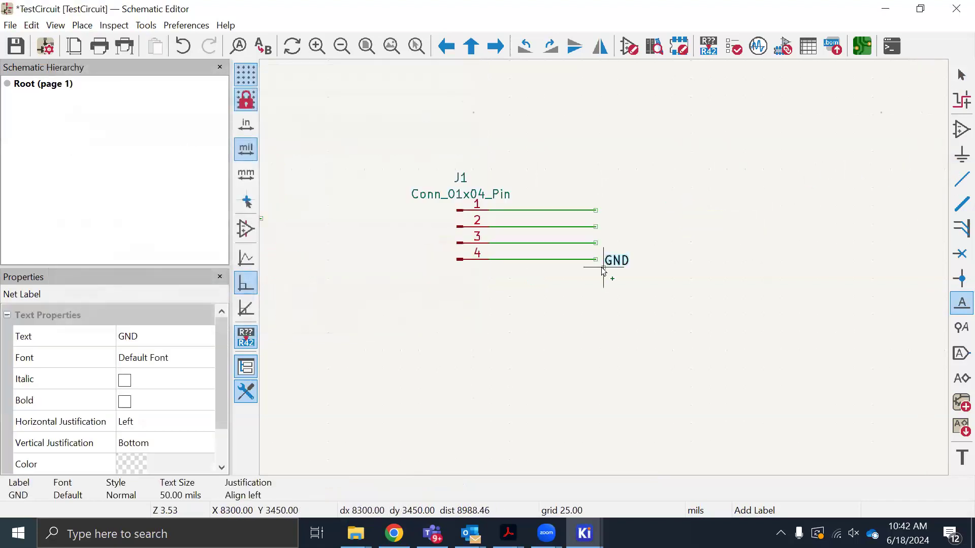
{"action": "left_click", "coordinate": [528, 256]}
{"action": "key", "text": "Escape"}
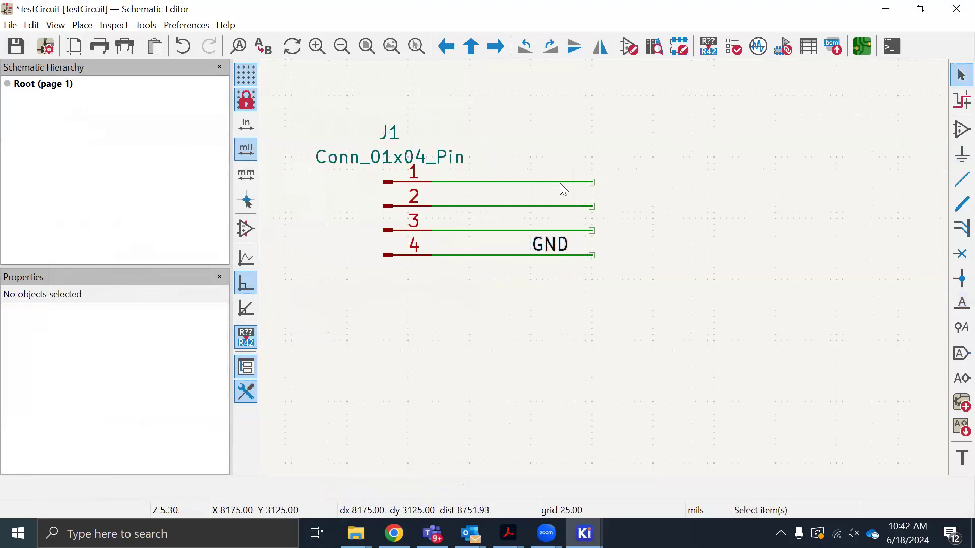
Add a net label 3V3 and place it on the wire from pin 1 of connector J1
{"action": "left_click", "coordinate": [559, 182]}
{"action": "key", "text": "l"}
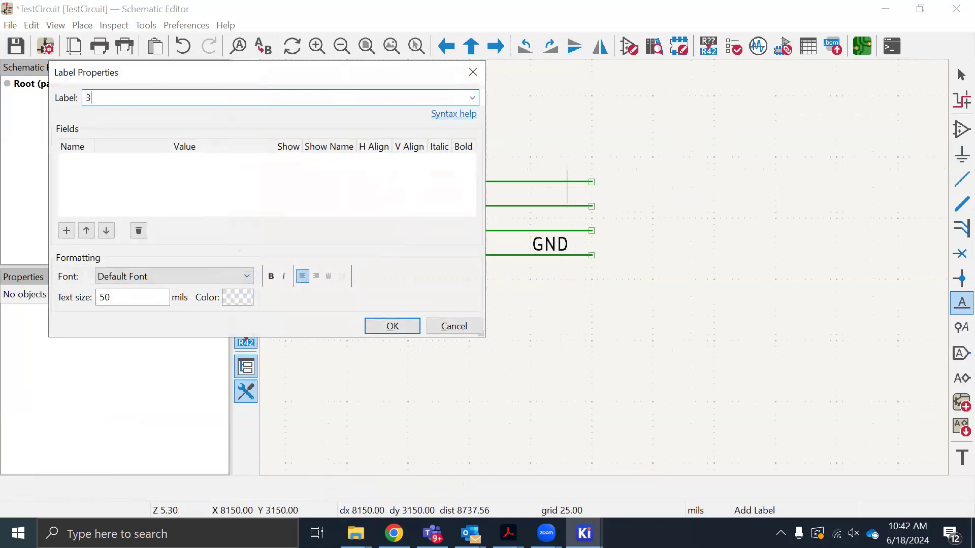
{"action": "left_click", "coordinate": [392, 326]}
{"action": "left_click", "coordinate": [543, 183]}
{"action": "scroll", "coordinate": [544, 189], "scroll_direction": "down", "scroll_amount": 3}
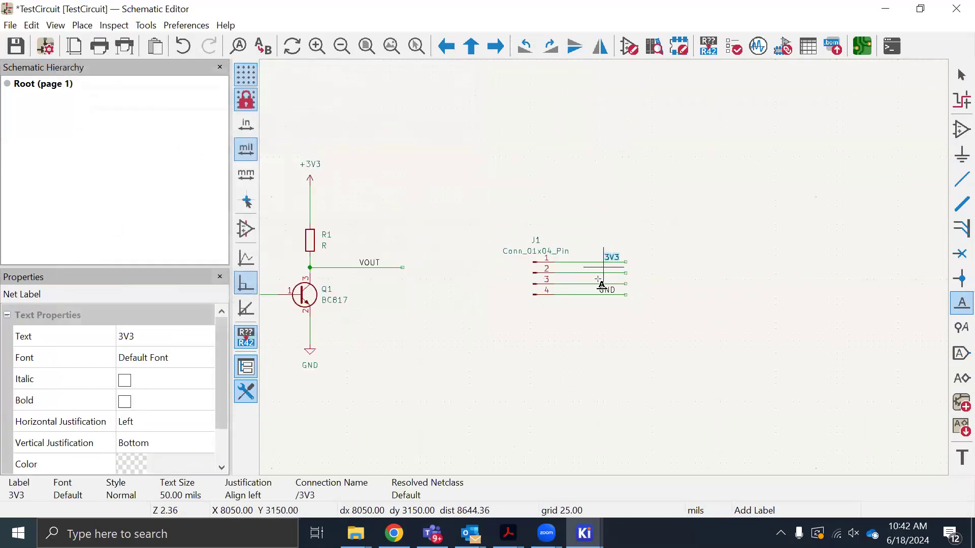
{"action": "scroll", "coordinate": [600, 282], "scroll_direction": "down", "scroll_amount": 2}
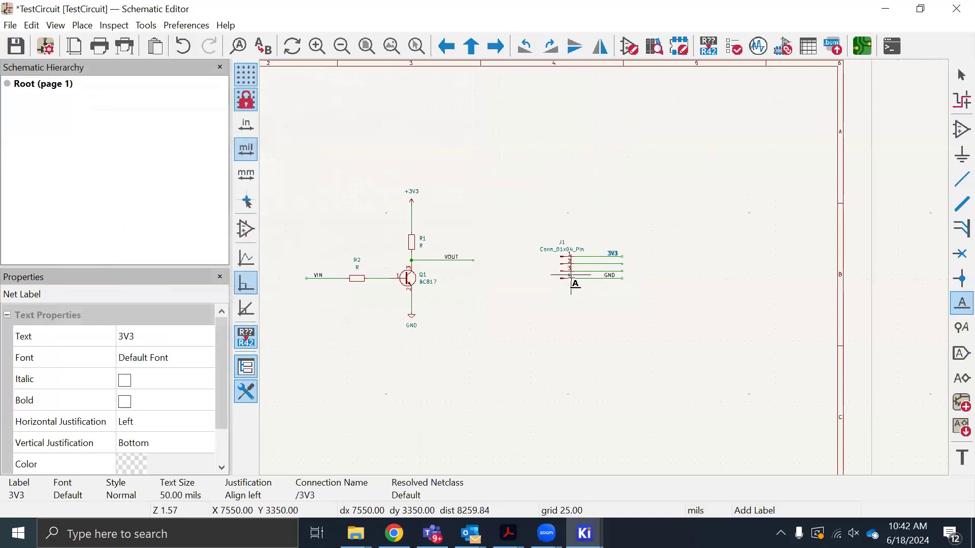
{"action": "left_click", "coordinate": [616, 257]}
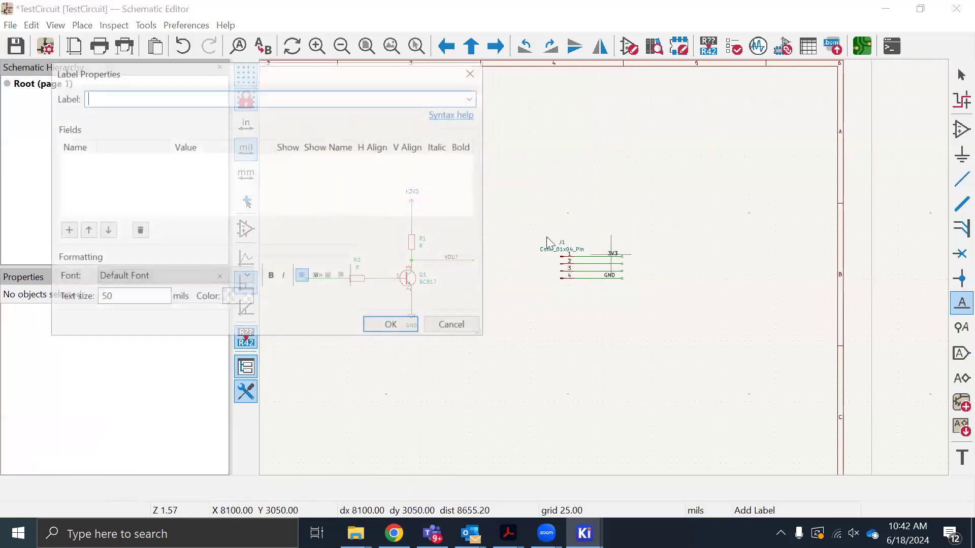
{"action": "left_click", "coordinate": [450, 326]}
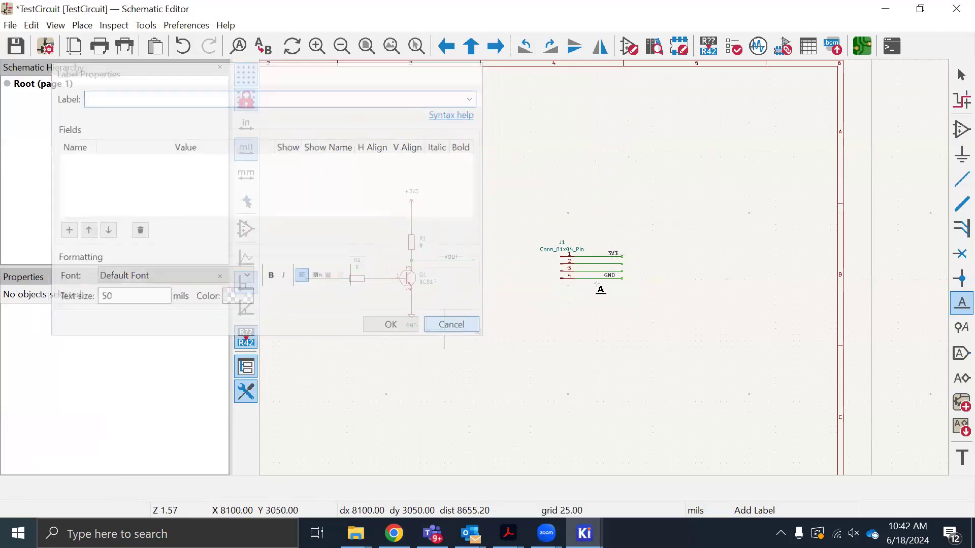
Replace the 3V3 label on J1's pin 1 wire with a new net label +3V3
{"action": "scroll", "coordinate": [615, 257], "scroll_direction": "up", "scroll_amount": 2}
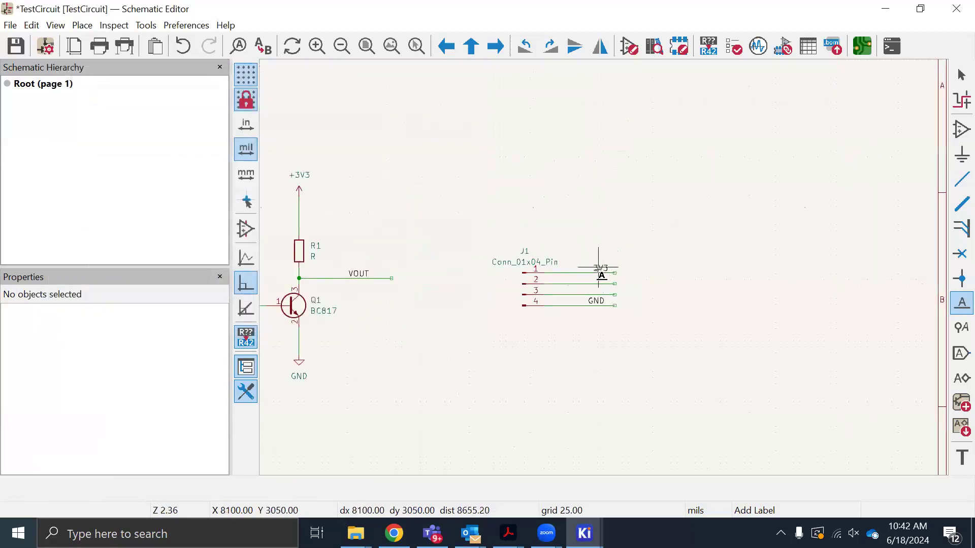
{"action": "left_click", "coordinate": [599, 268]}
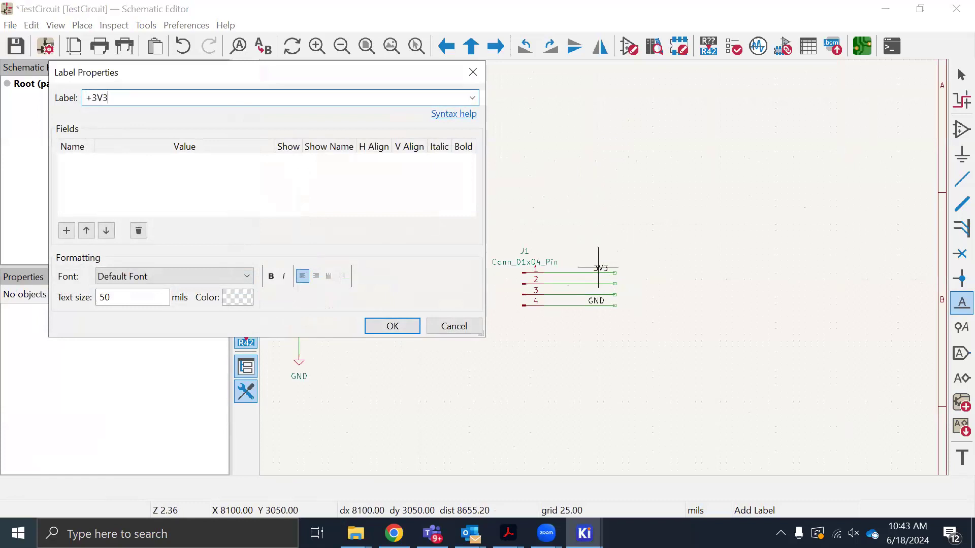
{"action": "left_click", "coordinate": [391, 325]}
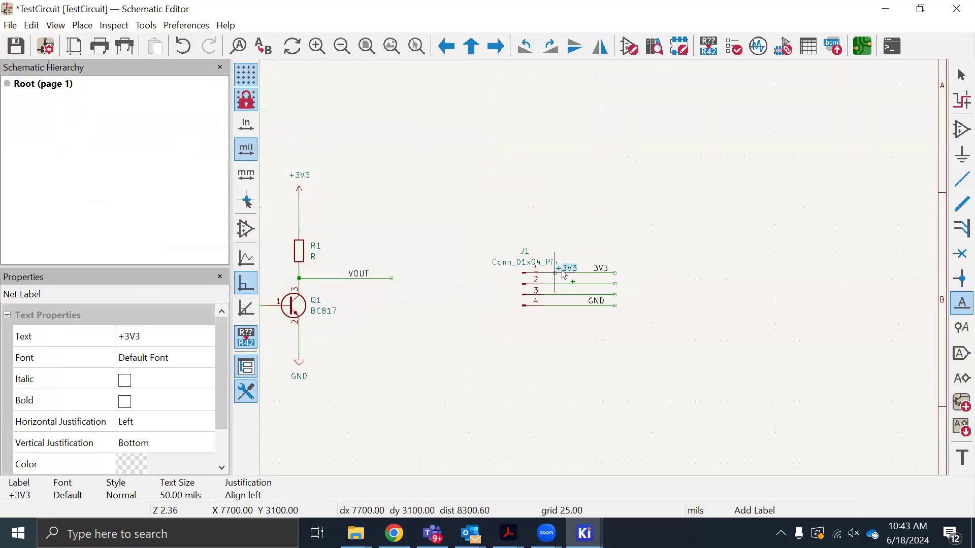
{"action": "left_click", "coordinate": [565, 273]}
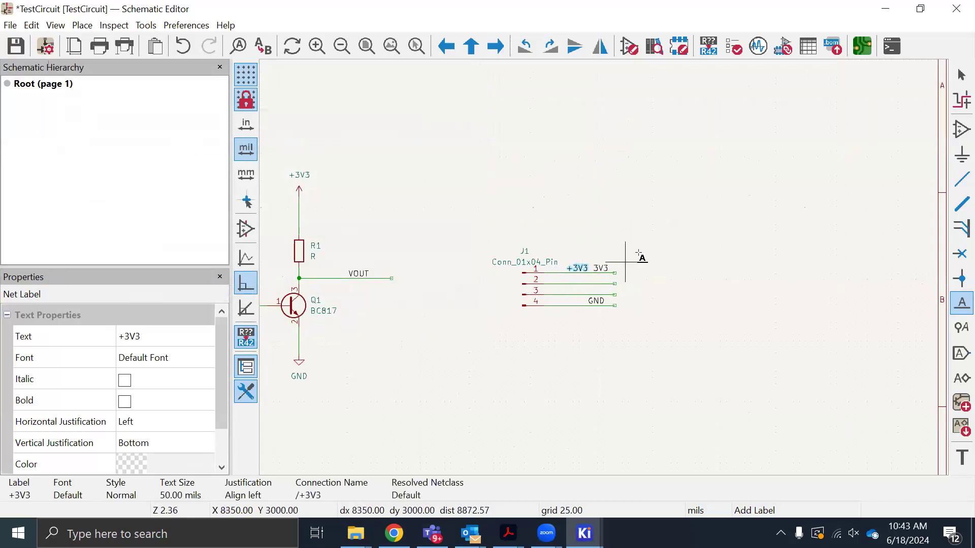
{"action": "key", "text": "Escape"}
{"action": "left_click", "coordinate": [607, 272]}
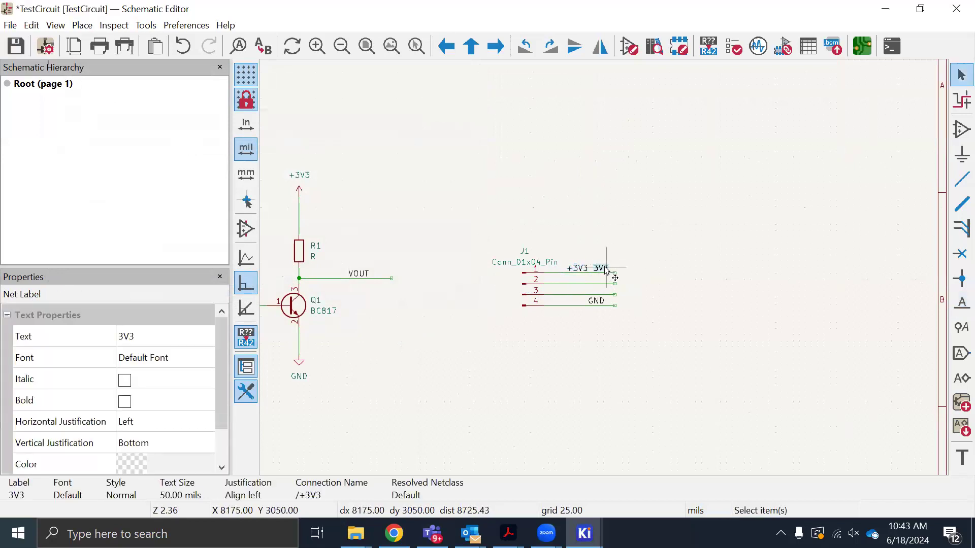
{"action": "key", "text": "Delete"}
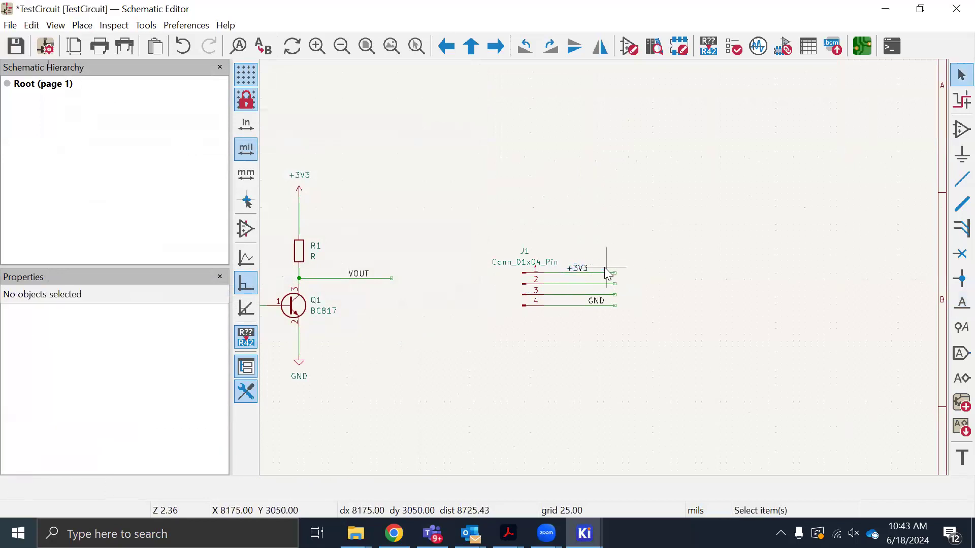
Add a net label VIN and place it on the wire from pin 2 of connector J1 at X 7900, Y 3200 mils
{"action": "left_click", "coordinate": [579, 283]}
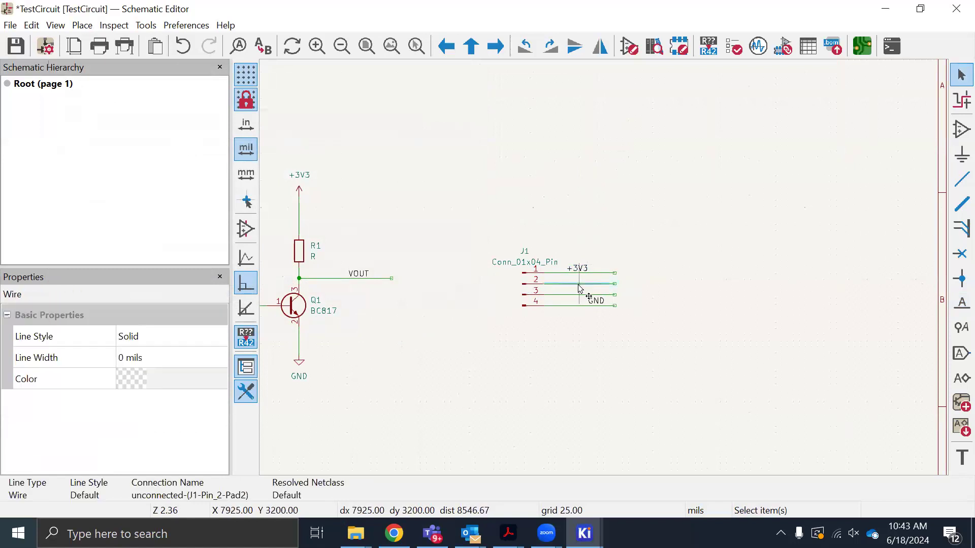
{"action": "key", "text": "l"}
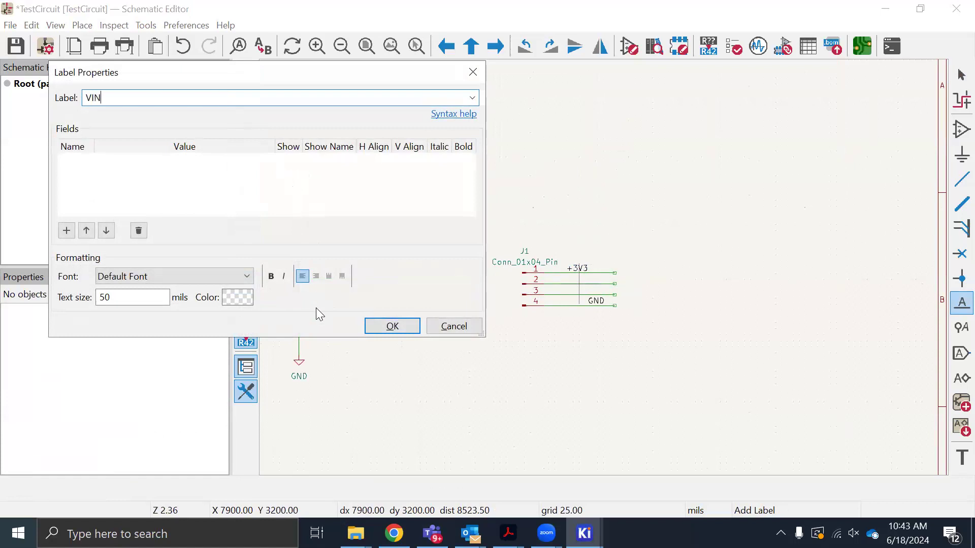
{"action": "left_click", "coordinate": [378, 326]}
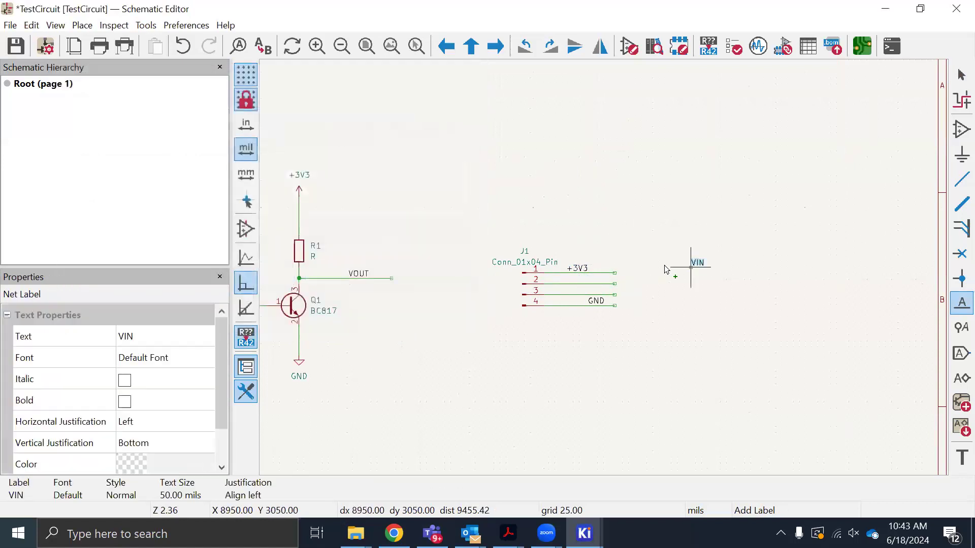
{"action": "left_click", "coordinate": [577, 284]}
{"action": "key", "text": "Escape"}
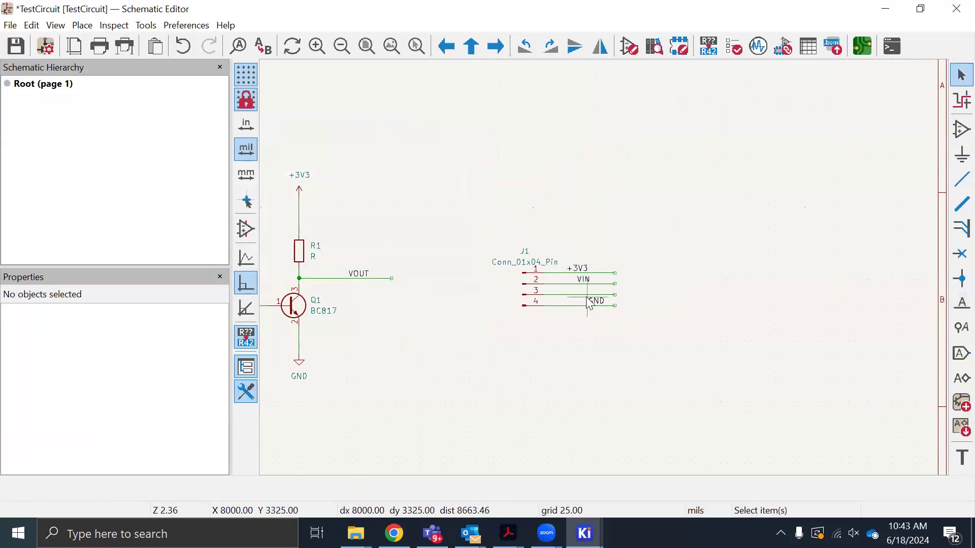
Add a net label VOUT and place it on the wire from pin 3 of connector J1
{"action": "left_click", "coordinate": [581, 295]}
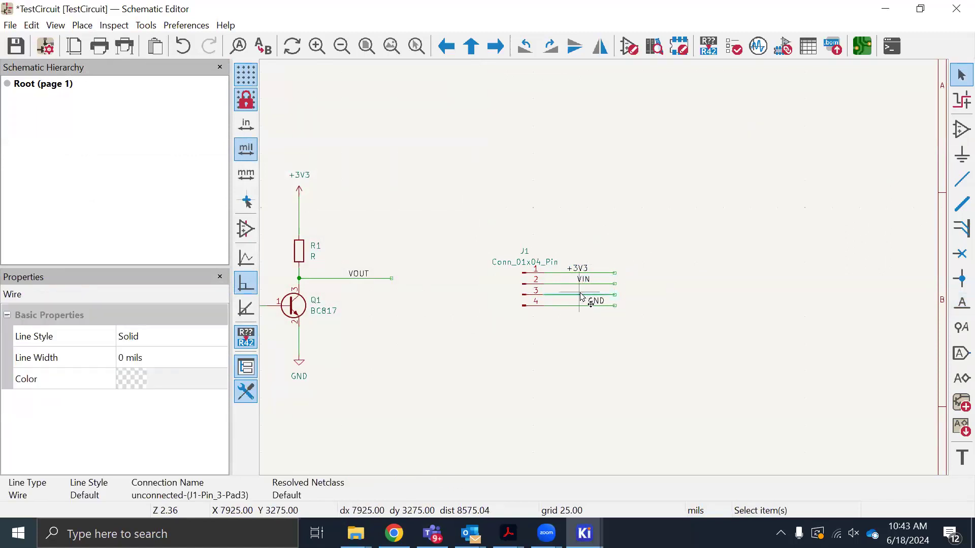
{"action": "key", "text": "l"}
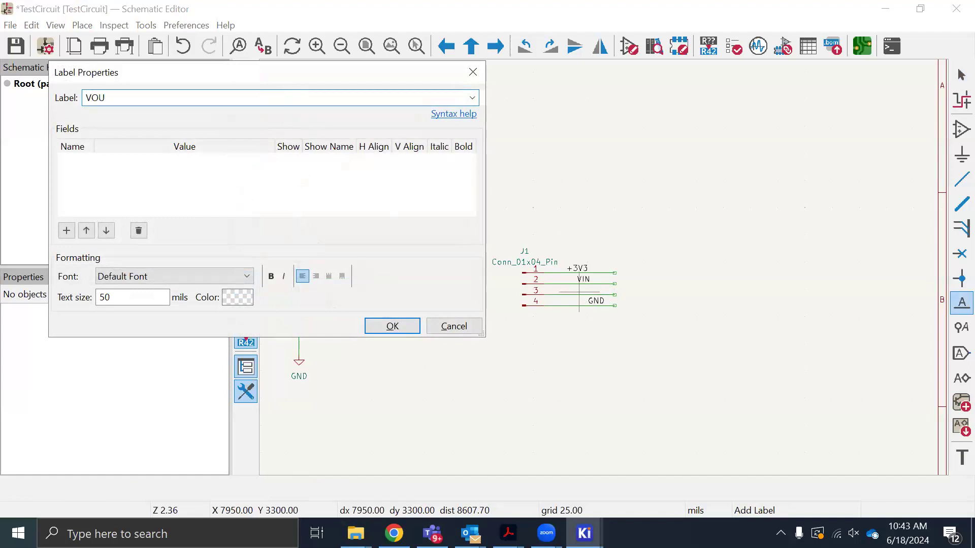
{"action": "type", "text": "VOUT"}
{"action": "left_click", "coordinate": [394, 328]}
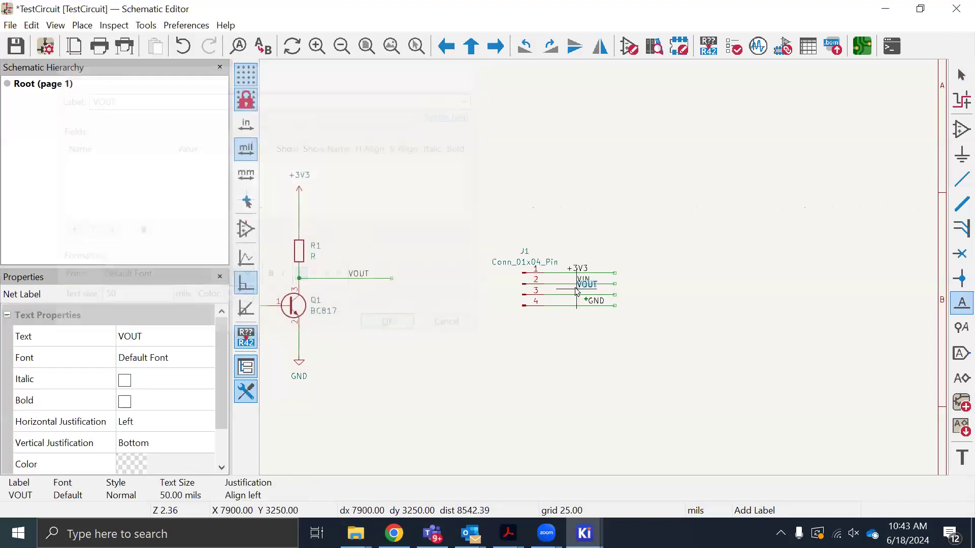
{"action": "left_click", "coordinate": [573, 297]}
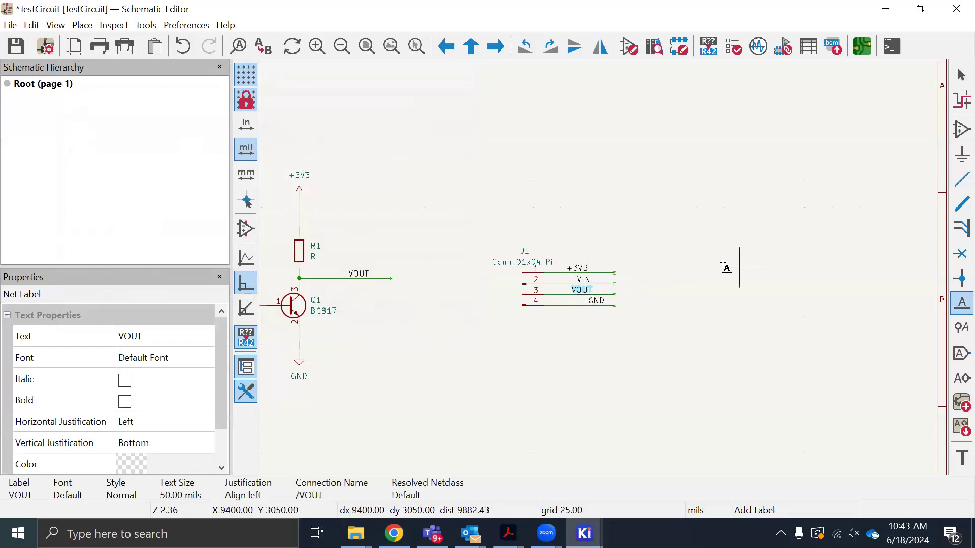
Move connector J1 together with its four wires and net labels upward and slightly closer to the transistor circuit
{"action": "scroll", "coordinate": [725, 266], "scroll_direction": "down", "scroll_amount": 3}
{"action": "scroll", "coordinate": [608, 274], "scroll_direction": "up", "scroll_amount": 2}
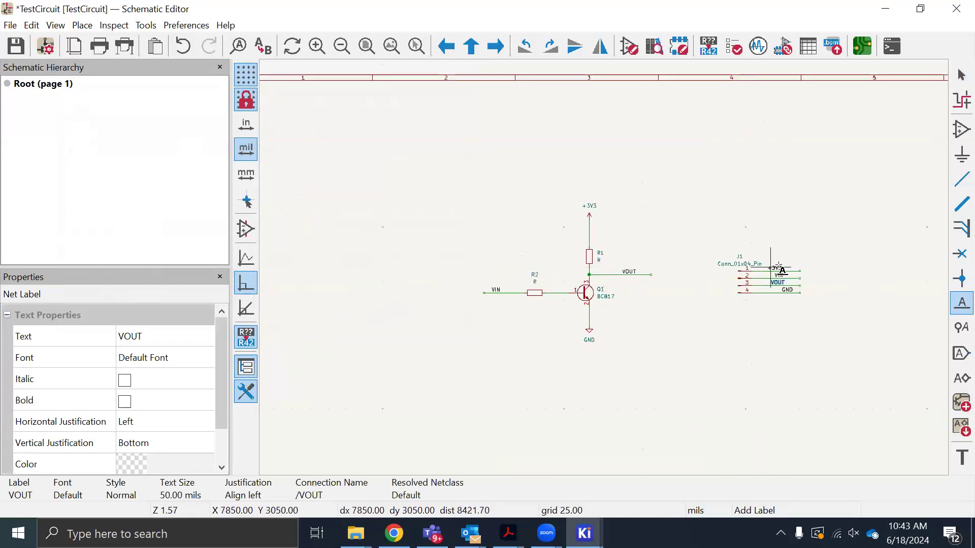
{"action": "left_click_drag", "start_coordinate": [701, 229], "coordinate": [843, 341]}
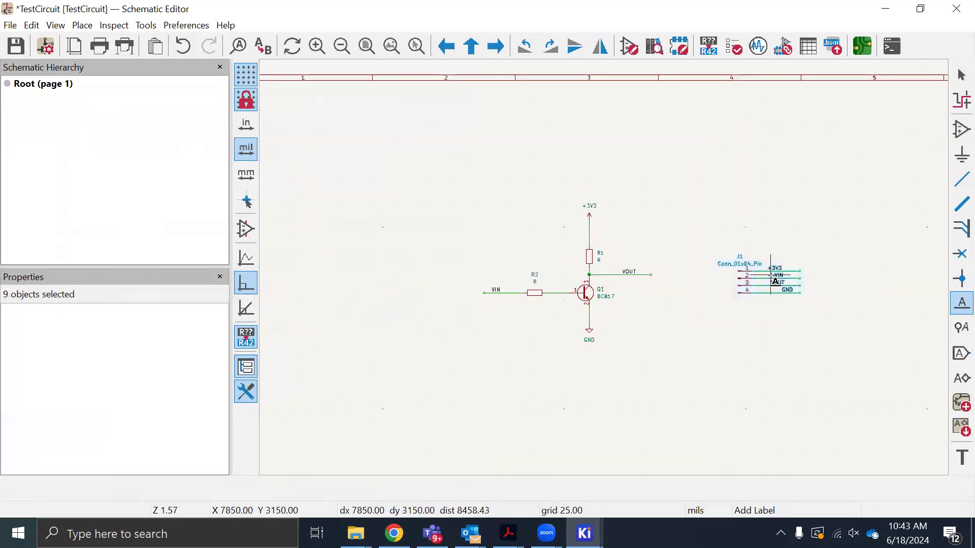
{"action": "key", "text": "g"}
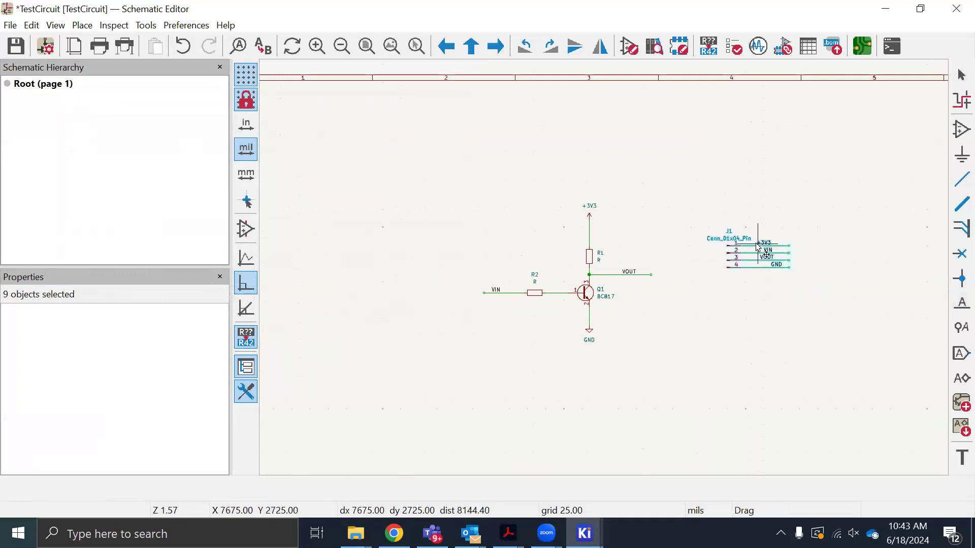
{"action": "left_click", "coordinate": [756, 242]}
{"action": "key", "text": "l"}
{"action": "left_click", "coordinate": [795, 303]}
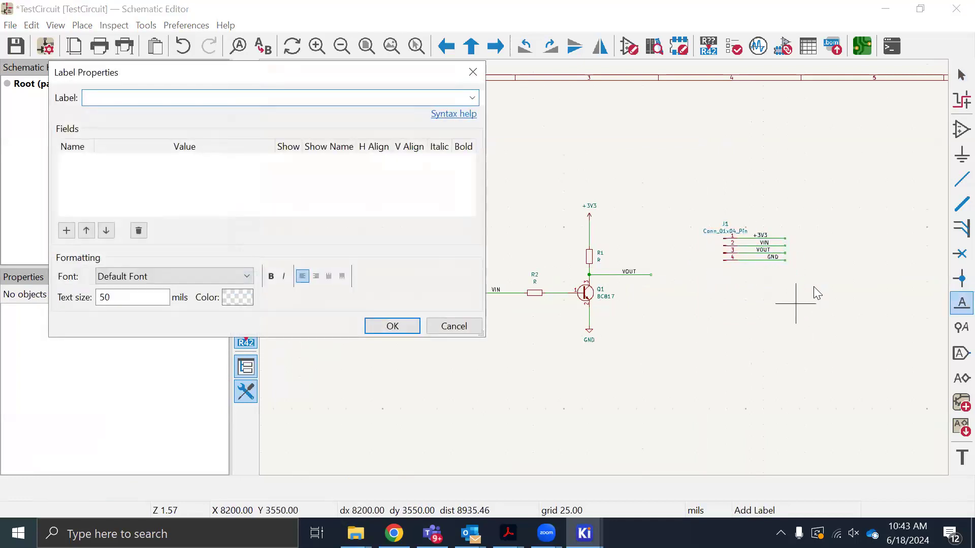
{"action": "left_click", "coordinate": [460, 326]}
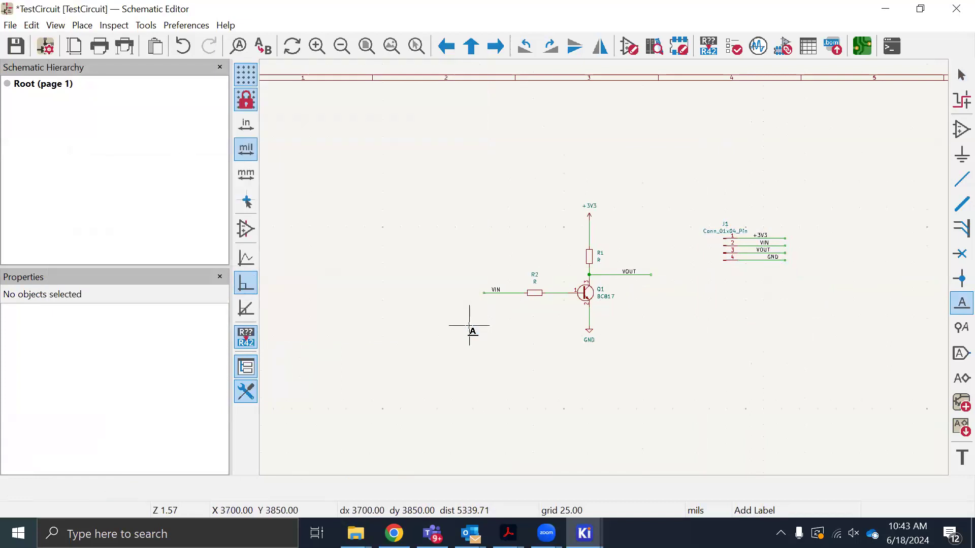
{"action": "key", "text": "Escape"}
Highlight the +3V3, GND and VOUT nets from connector J1's wires to check their connections to the transistor circuit
{"action": "scroll", "coordinate": [809, 263], "scroll_direction": "up", "scroll_amount": 1}
{"action": "scroll", "coordinate": [499, 256], "scroll_direction": "down", "scroll_amount": 1}
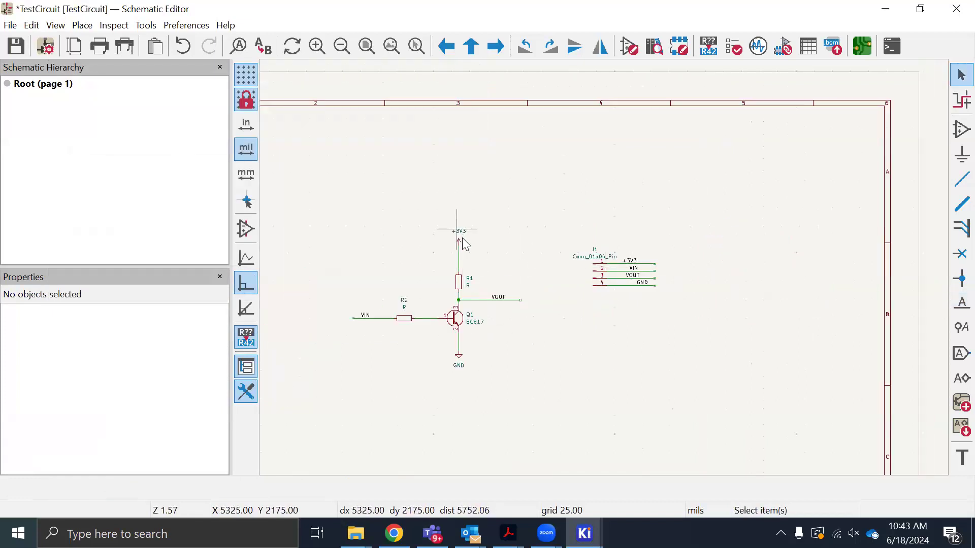
{"action": "left_click", "coordinate": [954, 106]}
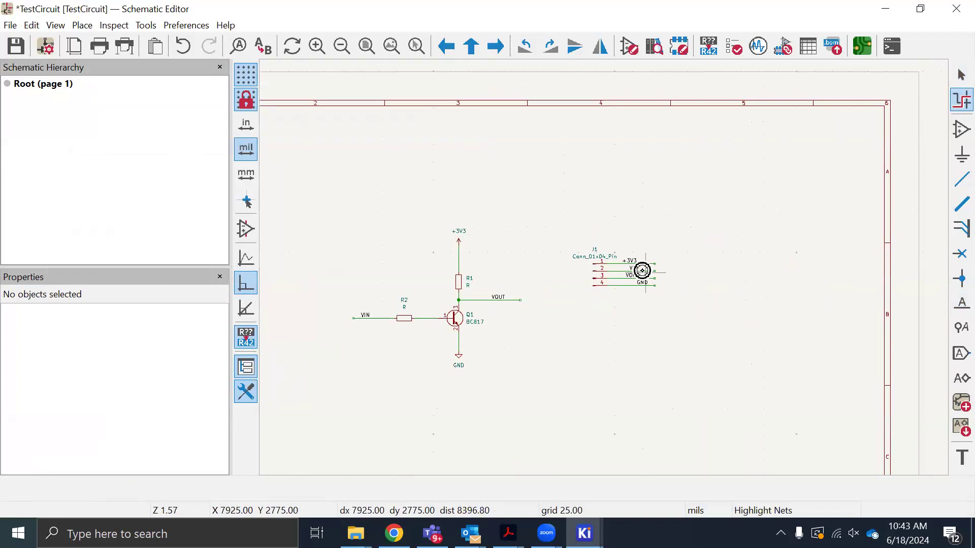
{"action": "left_click", "coordinate": [635, 263]}
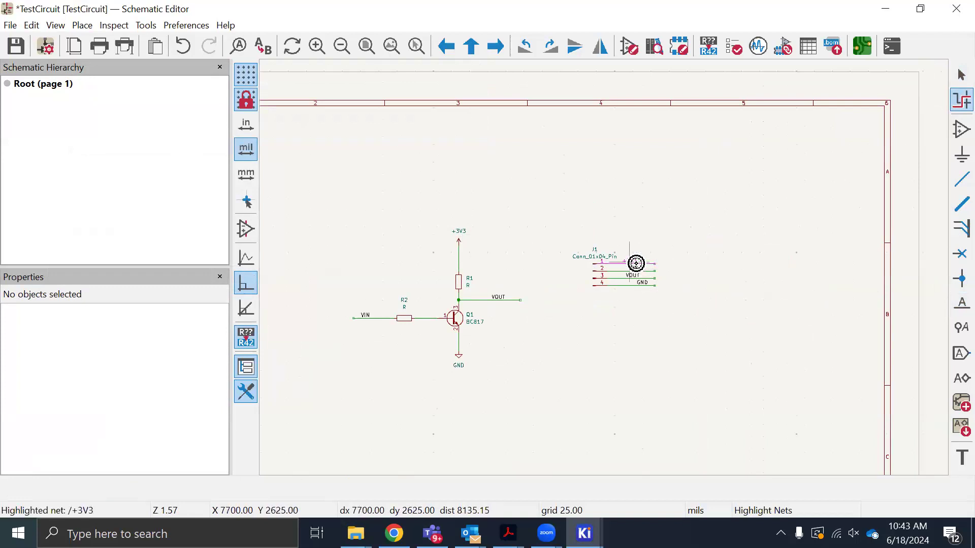
{"action": "scroll", "coordinate": [658, 276], "scroll_direction": "up", "scroll_amount": 2}
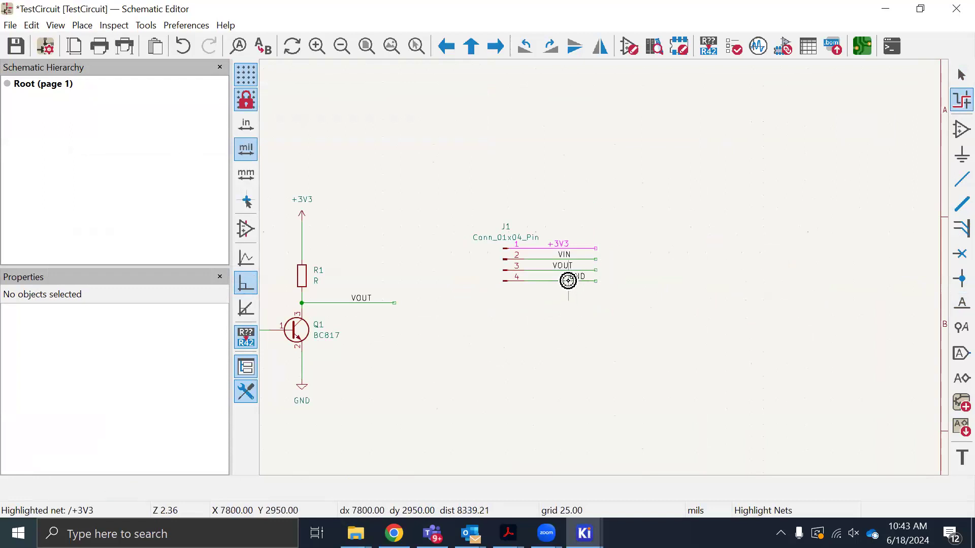
{"action": "scroll", "coordinate": [553, 294], "scroll_direction": "down", "scroll_amount": 2}
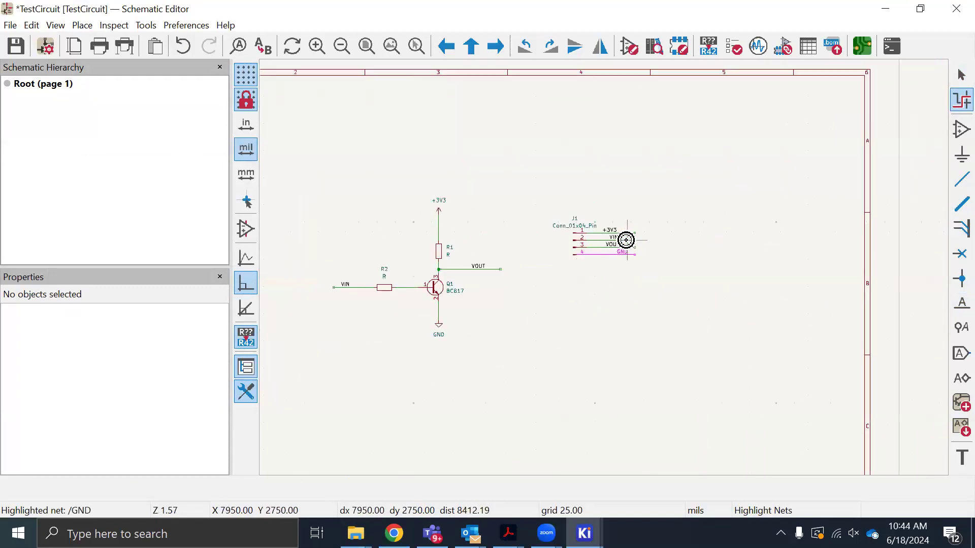
{"action": "left_click", "coordinate": [617, 251]}
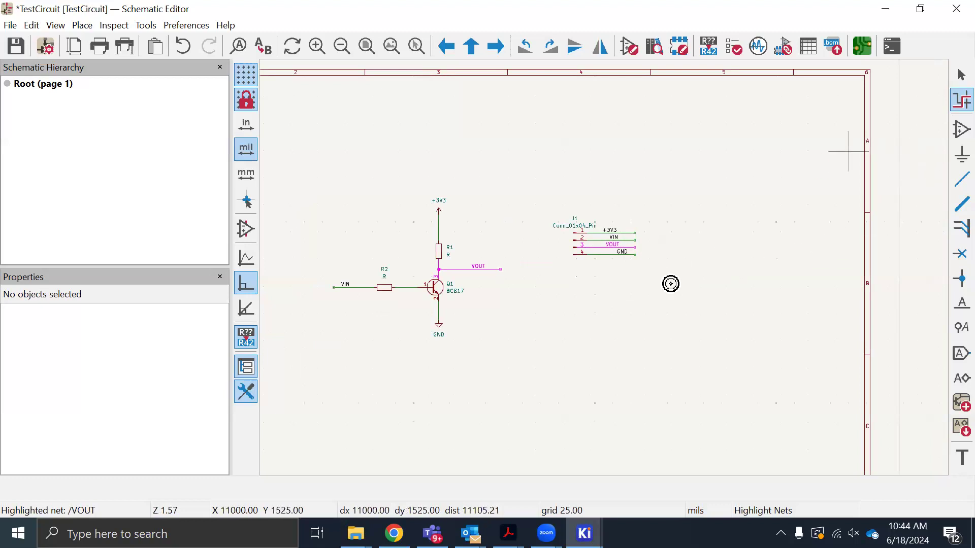
{"action": "key", "text": "Escape"}
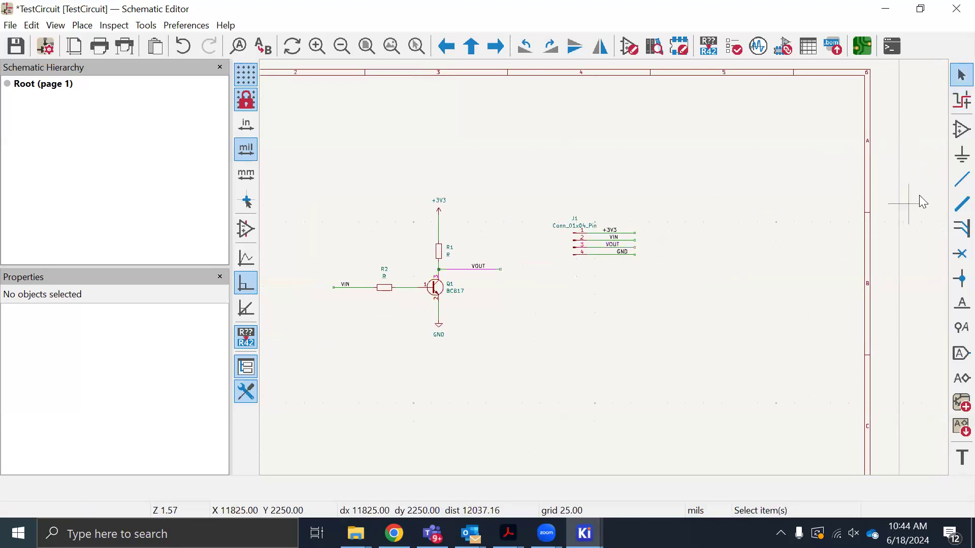
Draw a wire from the line between Q1's emitter and the GND symbol to the wire on pin 4 of J1
{"action": "left_click", "coordinate": [961, 181]}
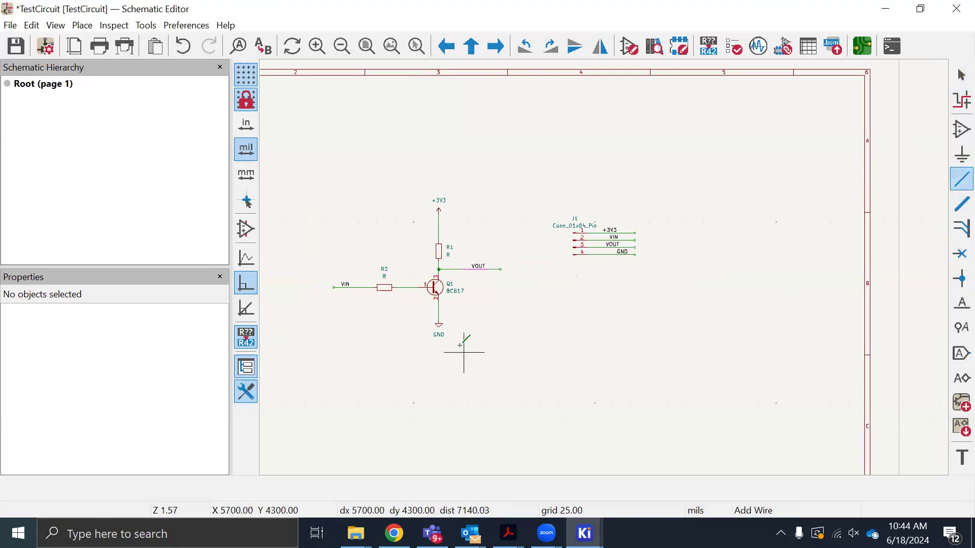
{"action": "scroll", "coordinate": [440, 309], "scroll_direction": "up", "scroll_amount": 2}
{"action": "left_click", "coordinate": [603, 273]}
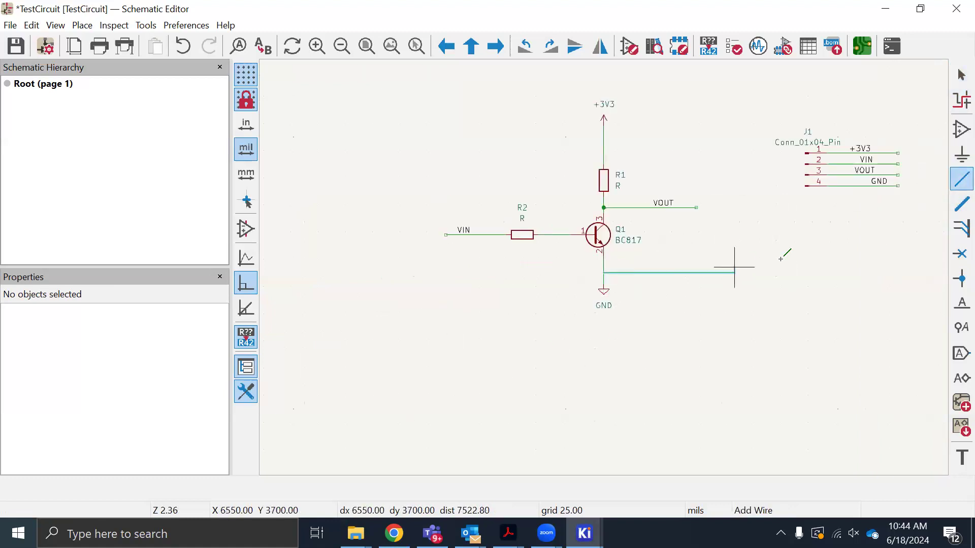
{"action": "left_click", "coordinate": [843, 187]}
{"action": "key", "text": "Escape"}
{"action": "scroll", "coordinate": [527, 260], "scroll_direction": "down", "scroll_amount": 4}
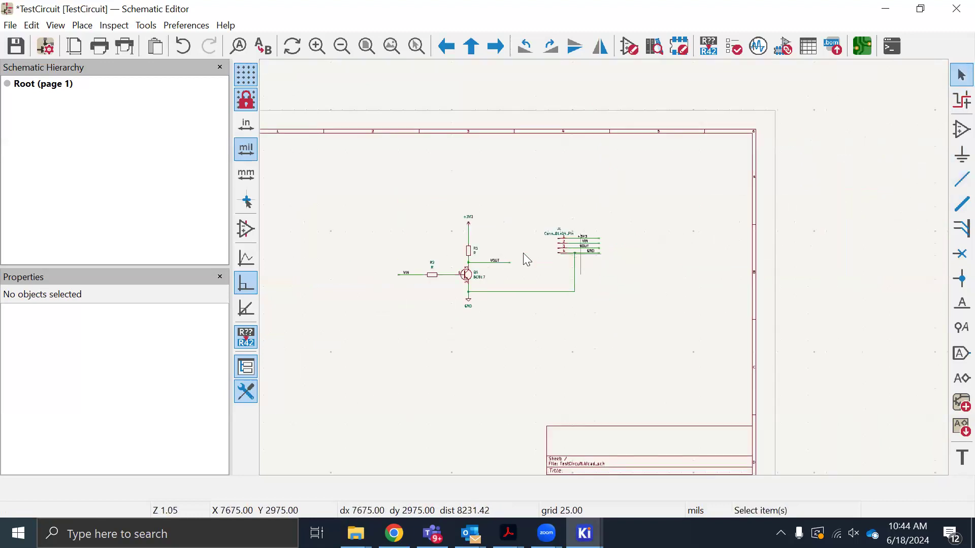
Delete the GND net label from the wire on pin 4 of connector J1
{"action": "scroll", "coordinate": [576, 259], "scroll_direction": "up", "scroll_amount": 10}
{"action": "left_click", "coordinate": [762, 261]}
{"action": "key", "text": "Delete"}
{"action": "scroll", "coordinate": [757, 264], "scroll_direction": "down", "scroll_amount": 7}
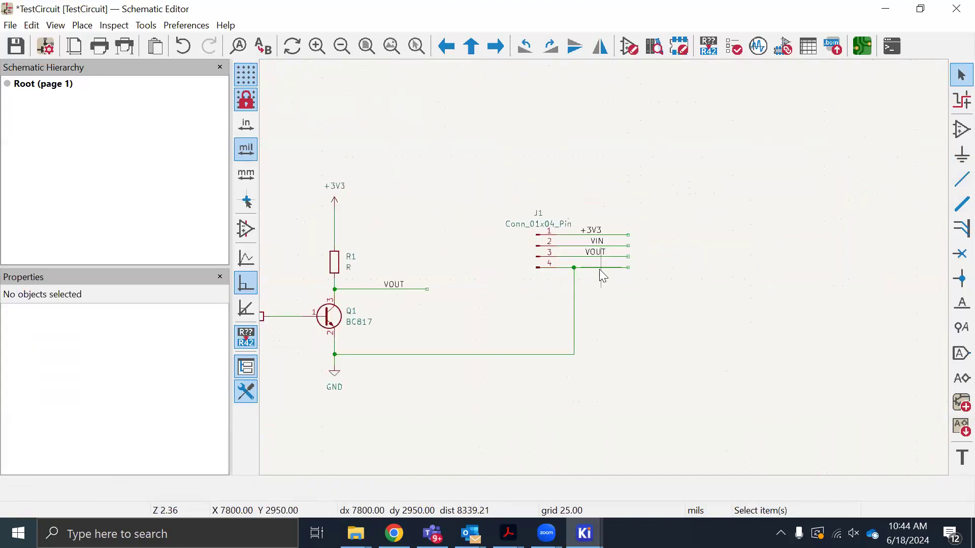
Compare the value text of the +3V3 power symbol with the text of the net label on J1's pin 1 wire
{"action": "left_click", "coordinate": [335, 186]}
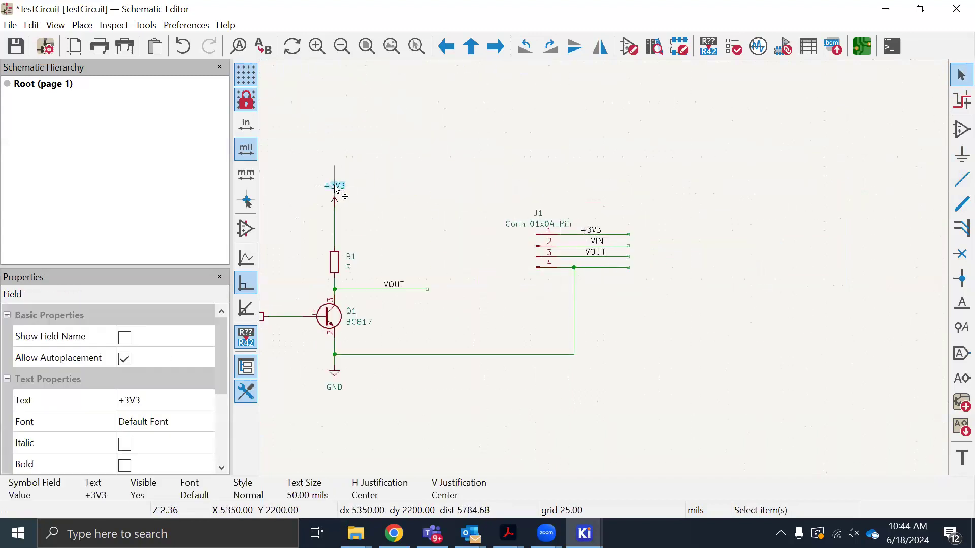
{"action": "double_click", "coordinate": [335, 187]}
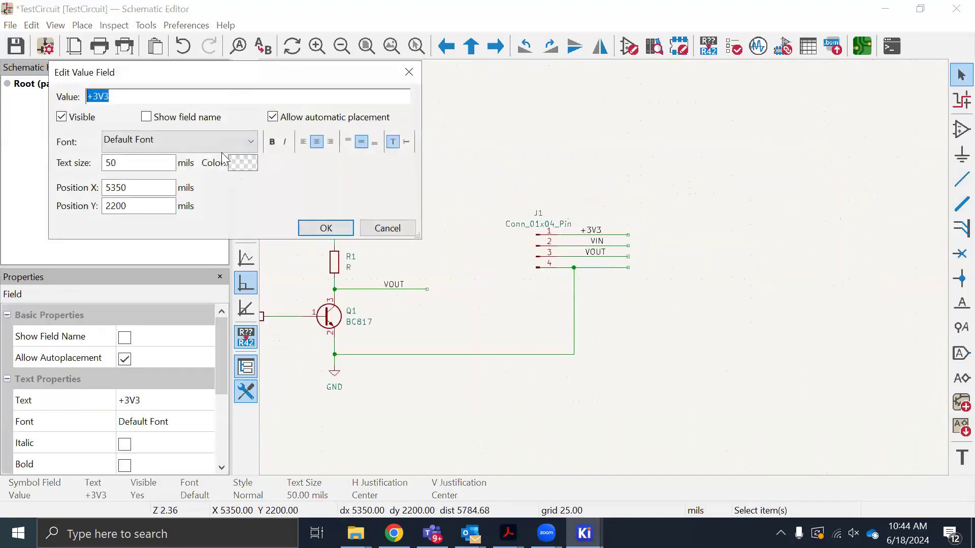
{"action": "left_click", "coordinate": [326, 228]}
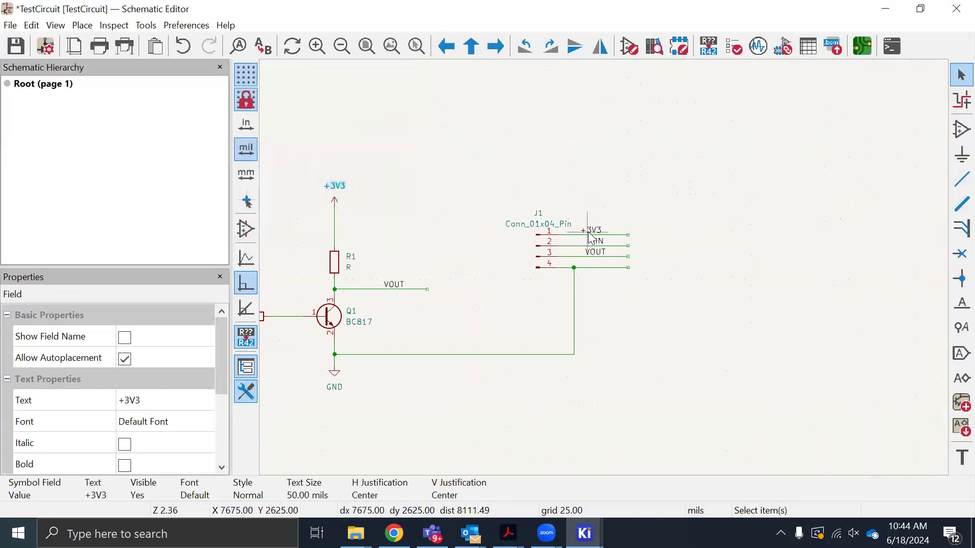
{"action": "double_click", "coordinate": [592, 235]}
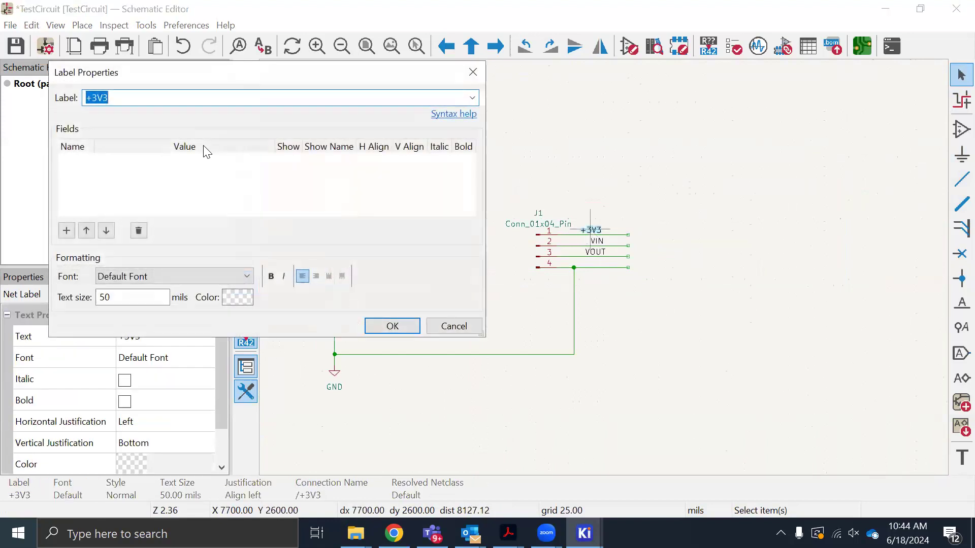
{"action": "left_click", "coordinate": [391, 326]}
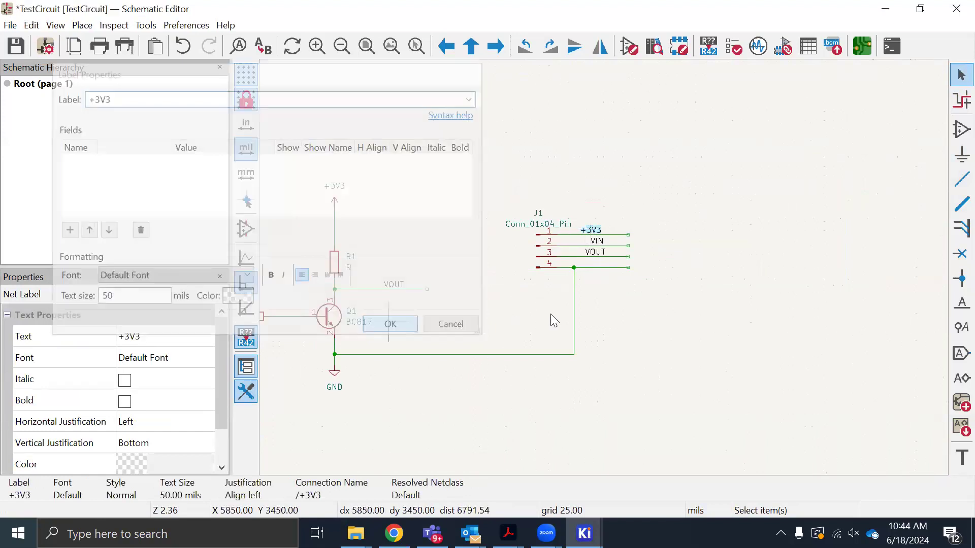
Save the schematic and highlight the net on J1's pin 1 wire
{"action": "key", "text": "ctrl+s"}
{"action": "left_click", "coordinate": [648, 307]}
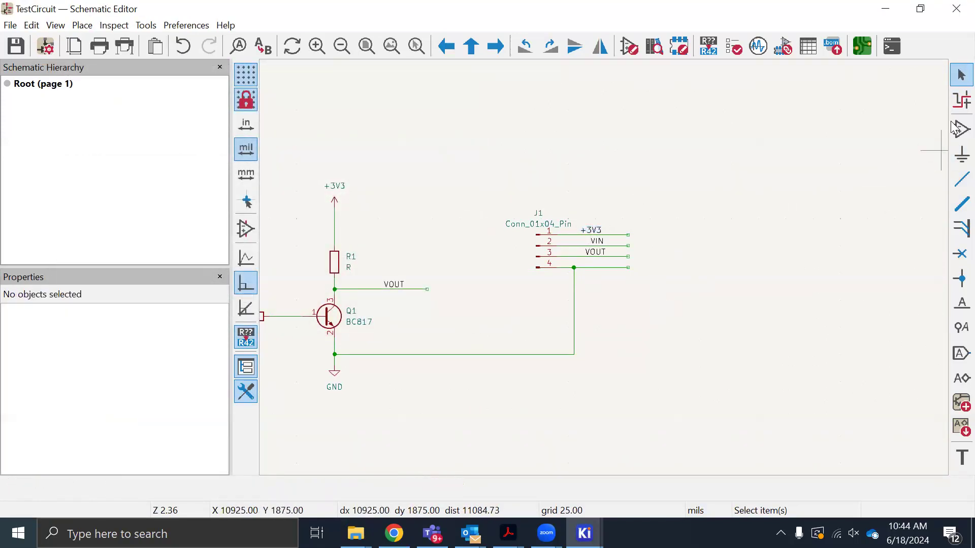
{"action": "left_click", "coordinate": [962, 100]}
{"action": "left_click", "coordinate": [585, 234]}
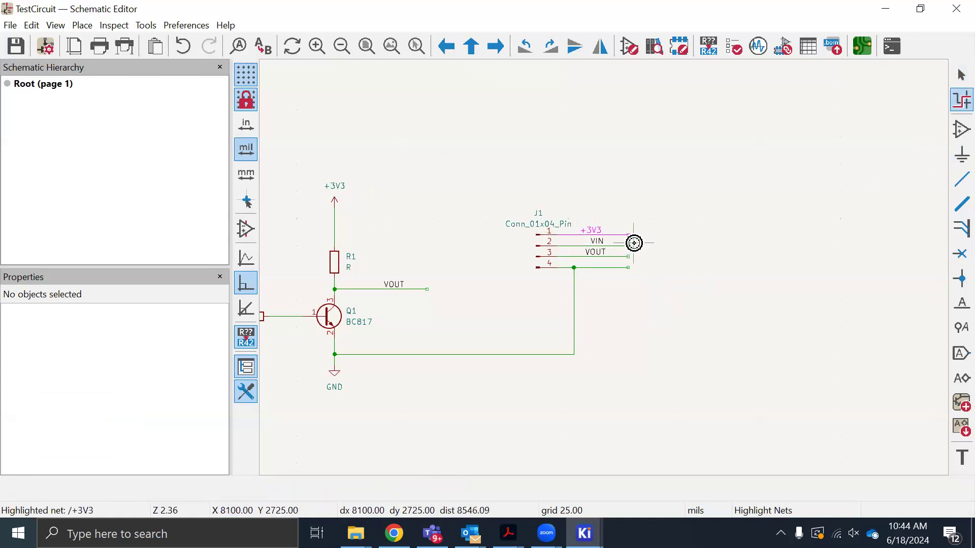
Replace the +3V3 label on J1's pin 1 wire with a direct wire from the line between the +3V3 symbol and R1
{"action": "key", "text": "Escape"}
{"action": "left_click", "coordinate": [593, 231]}
{"action": "key", "text": "Delete"}
{"action": "left_click", "coordinate": [961, 178]}
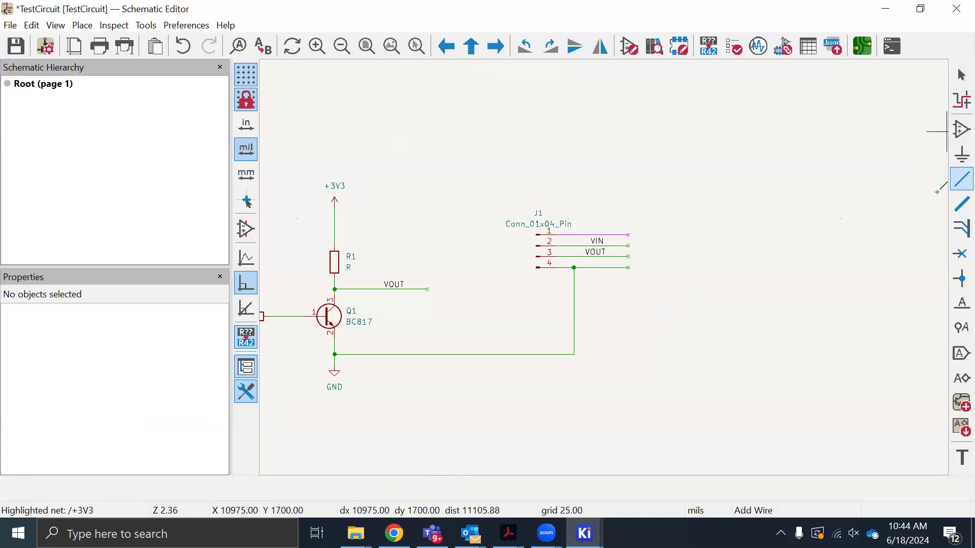
{"action": "left_click", "coordinate": [335, 223]}
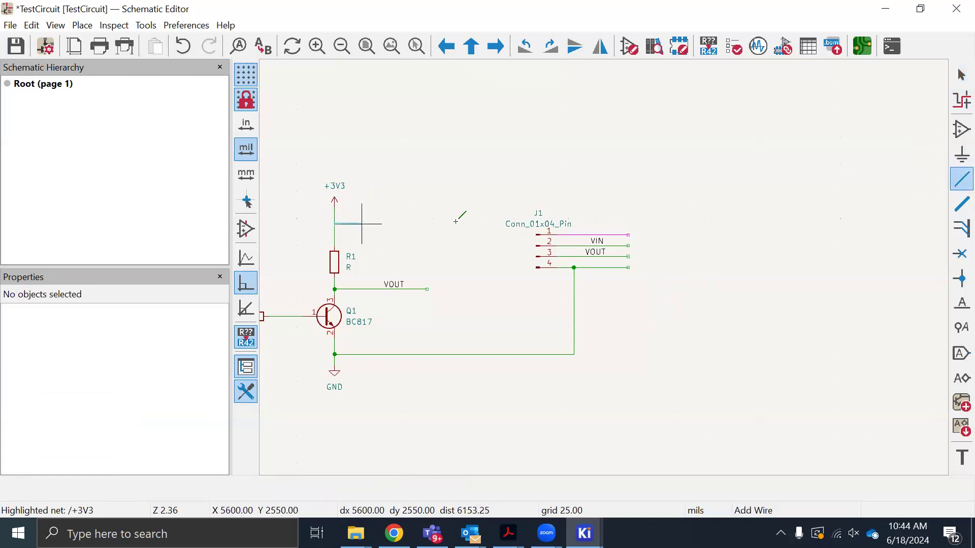
{"action": "left_click", "coordinate": [584, 234]}
{"action": "key", "text": "Escape"}
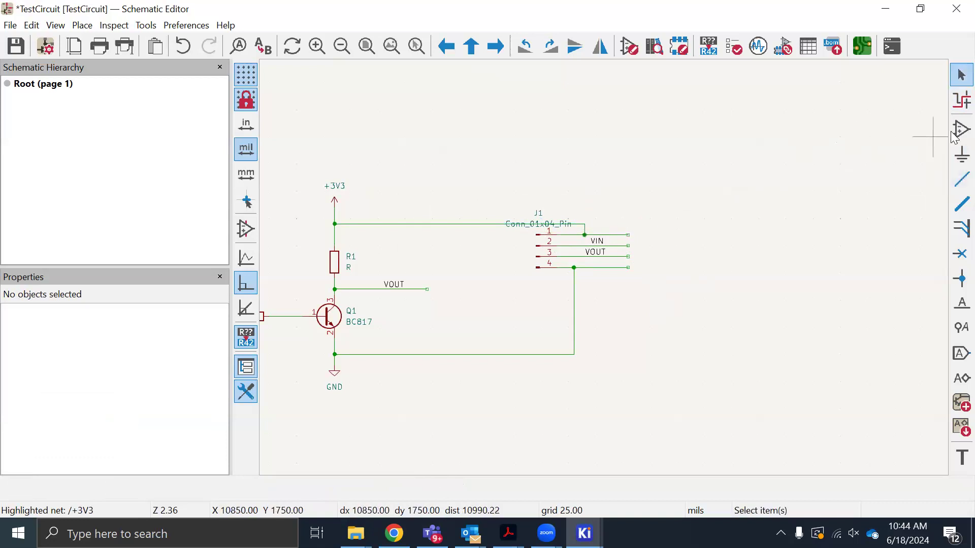
Highlight the net on J1's pin 1 wire, save the schematic and clear the highlight
{"action": "left_click", "coordinate": [962, 100]}
{"action": "left_click", "coordinate": [585, 234]}
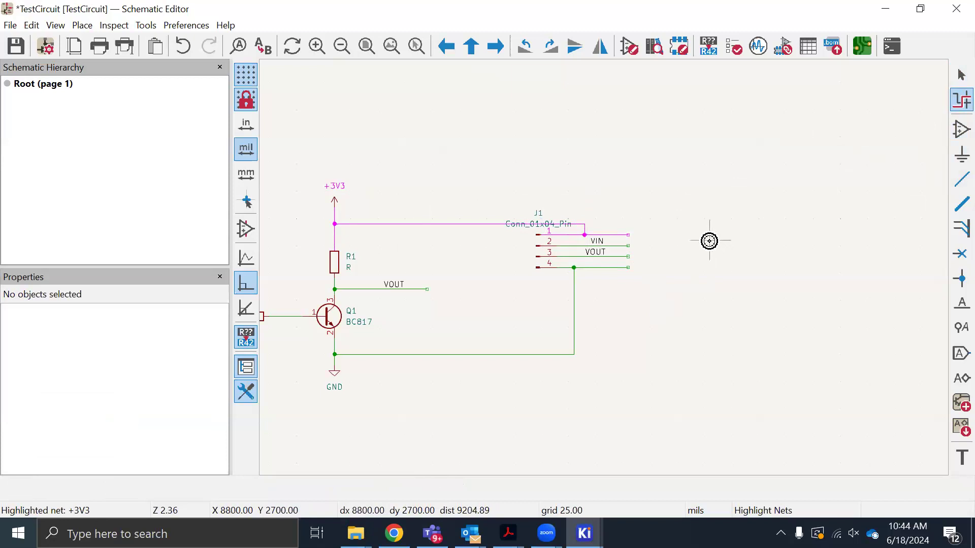
{"action": "key", "text": "ctrl+s"}
{"action": "scroll", "coordinate": [708, 240], "scroll_direction": "down", "scroll_amount": 3}
{"action": "left_click", "coordinate": [623, 287]}
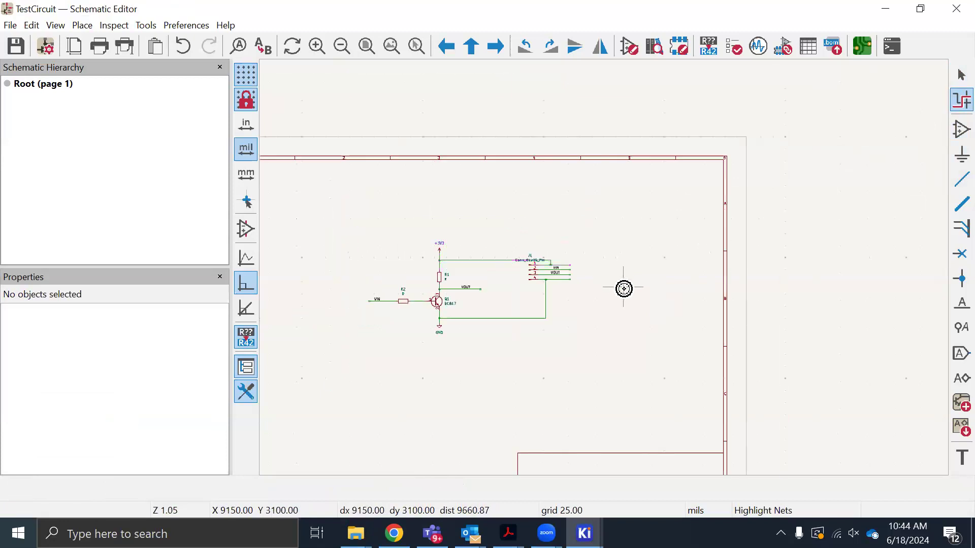
{"action": "scroll", "coordinate": [638, 298], "scroll_direction": "down", "scroll_amount": 2}
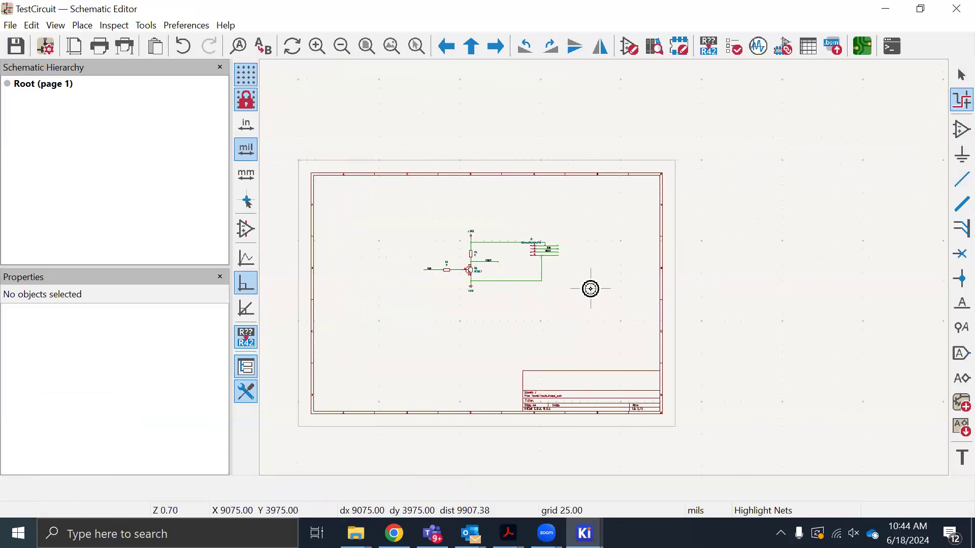
{"action": "scroll", "coordinate": [568, 281], "scroll_direction": "up", "scroll_amount": 3}
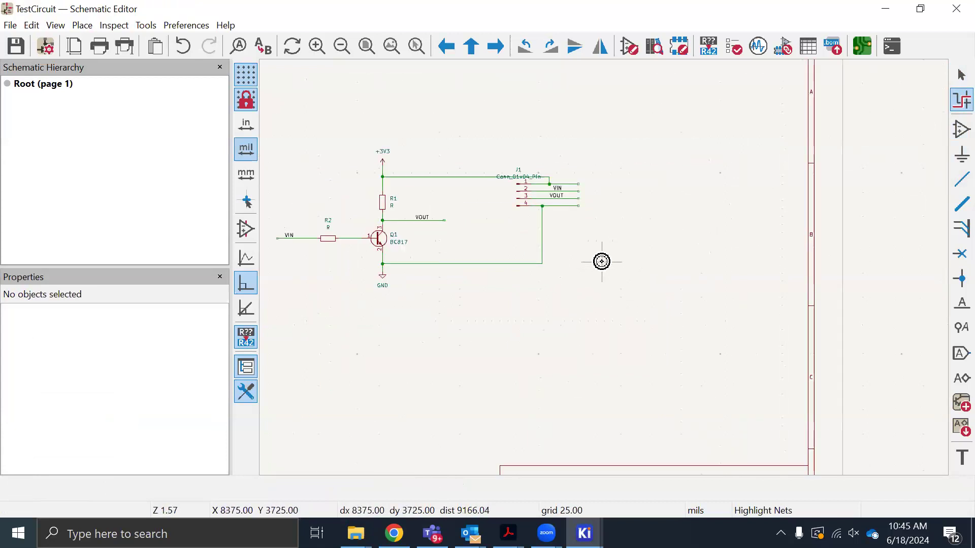
{"action": "scroll", "coordinate": [602, 261], "scroll_direction": "down", "scroll_amount": 2}
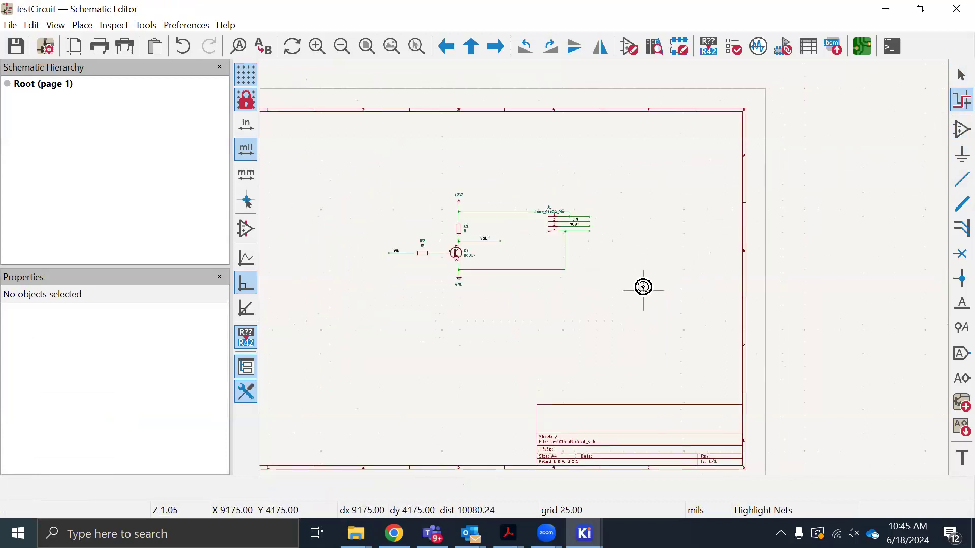
{"action": "scroll", "coordinate": [579, 270], "scroll_direction": "up", "scroll_amount": 2}
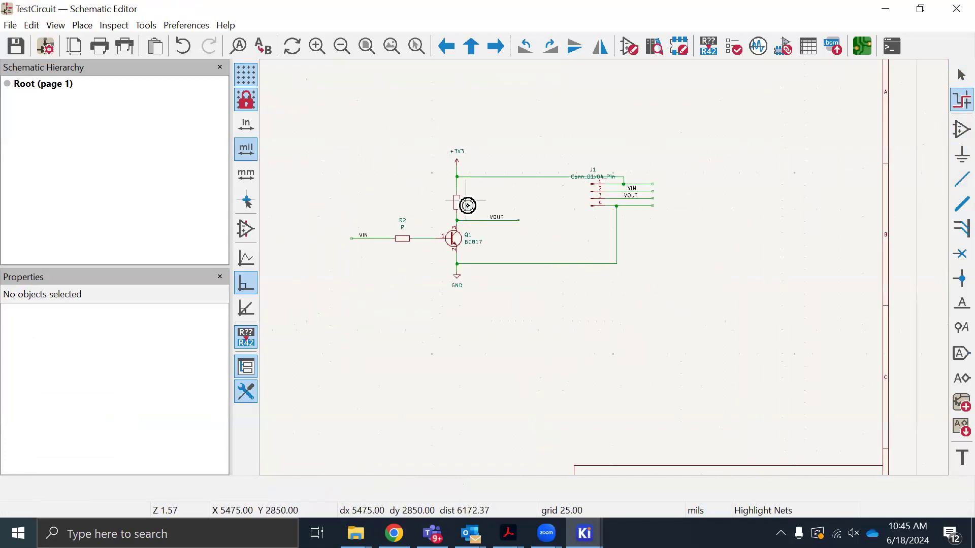
{"action": "scroll", "coordinate": [604, 259], "scroll_direction": "up", "scroll_amount": 2}
{"action": "scroll", "coordinate": [555, 217], "scroll_direction": "down", "scroll_amount": 4}
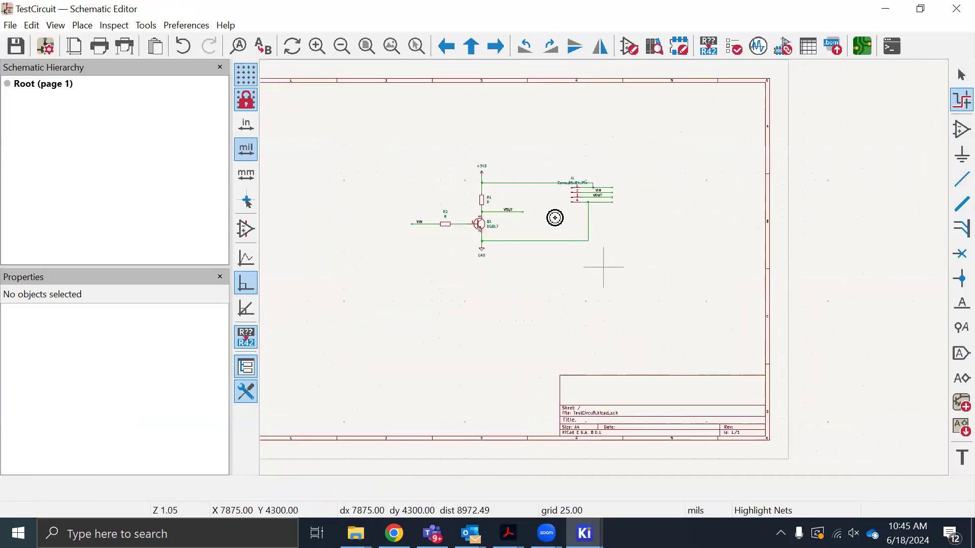
{"action": "scroll", "coordinate": [482, 205], "scroll_direction": "up", "scroll_amount": 3}
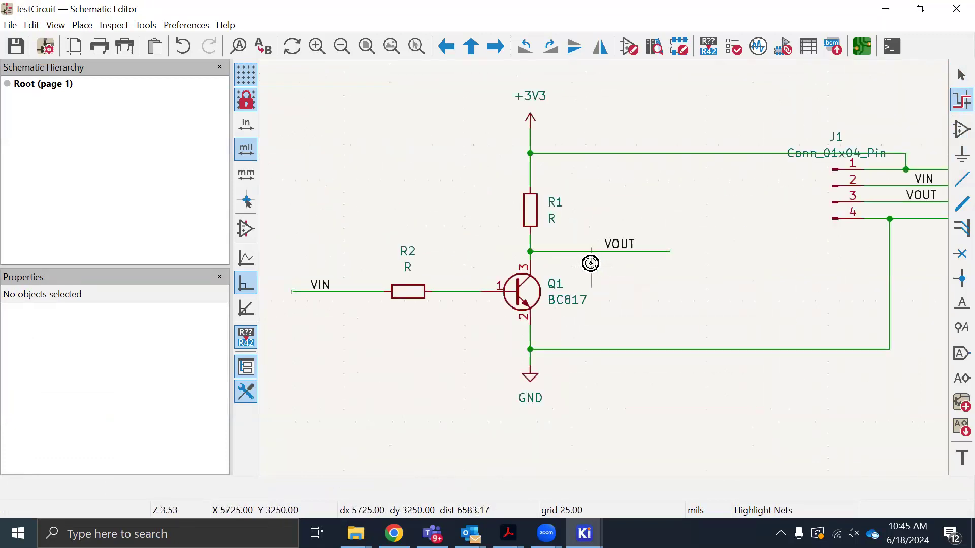
{"action": "scroll", "coordinate": [604, 267], "scroll_direction": "down", "scroll_amount": 1}
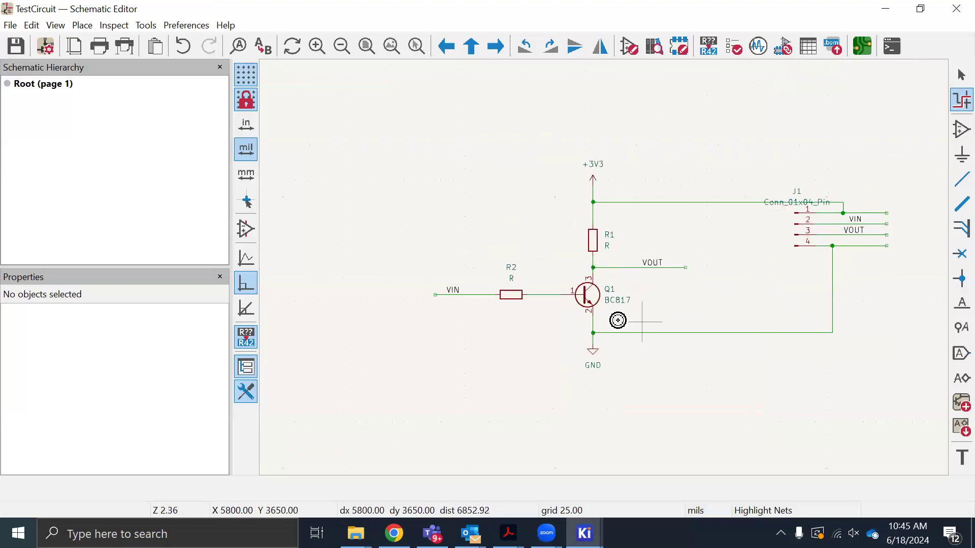
Open the footprint chooser for resistor R2's empty footprint field and filter the list for "resi"
{"action": "key", "text": "Escape"}
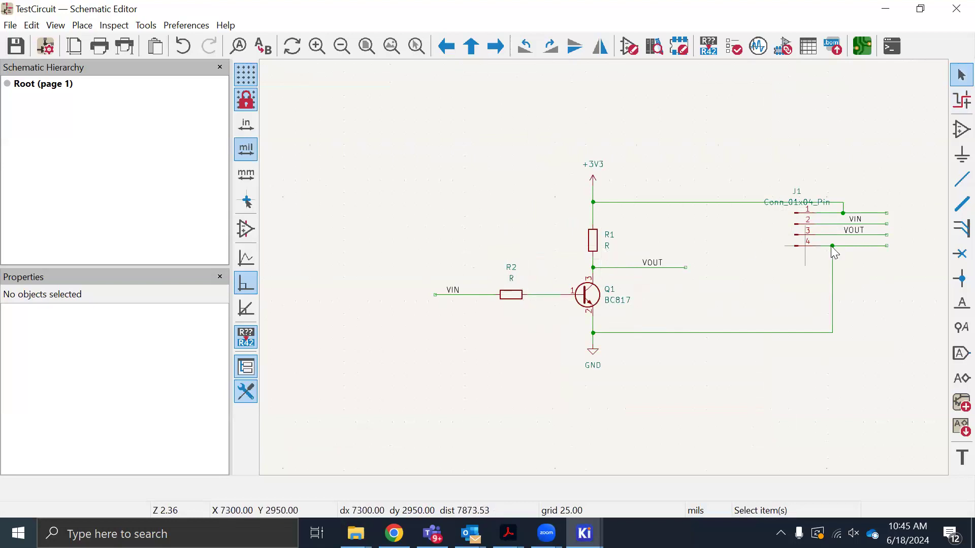
{"action": "double_click", "coordinate": [515, 301]}
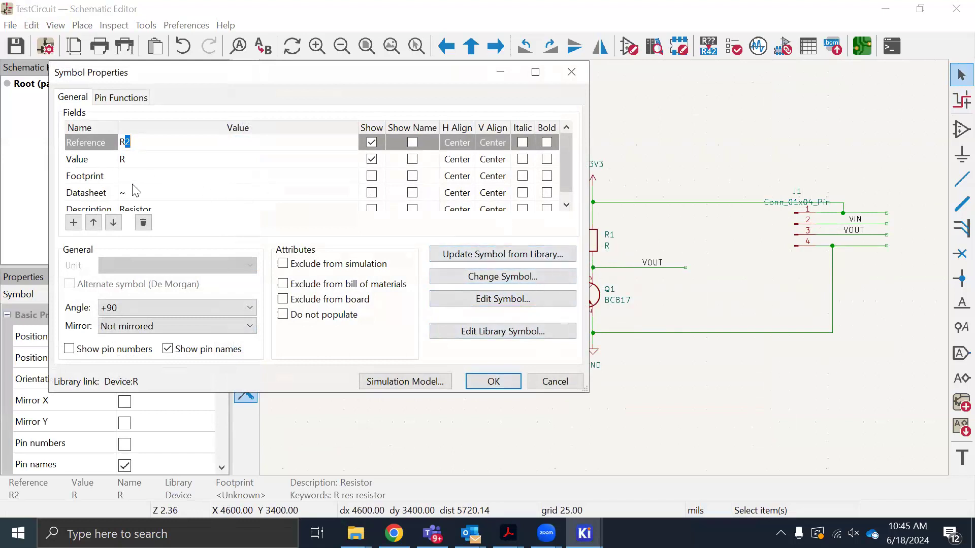
{"action": "left_click", "coordinate": [163, 178]}
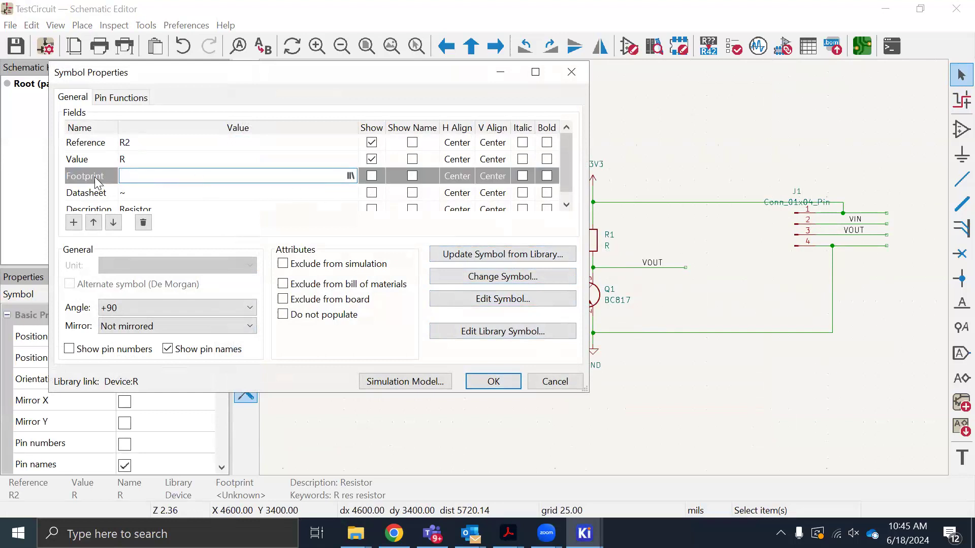
{"action": "left_click", "coordinate": [351, 176]}
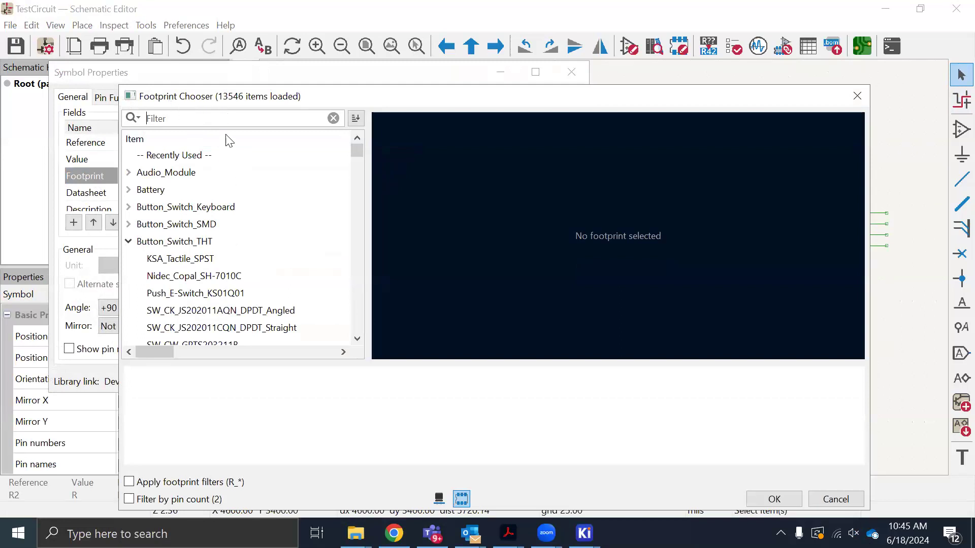
{"action": "scroll", "coordinate": [248, 249], "scroll_direction": "down", "scroll_amount": 5}
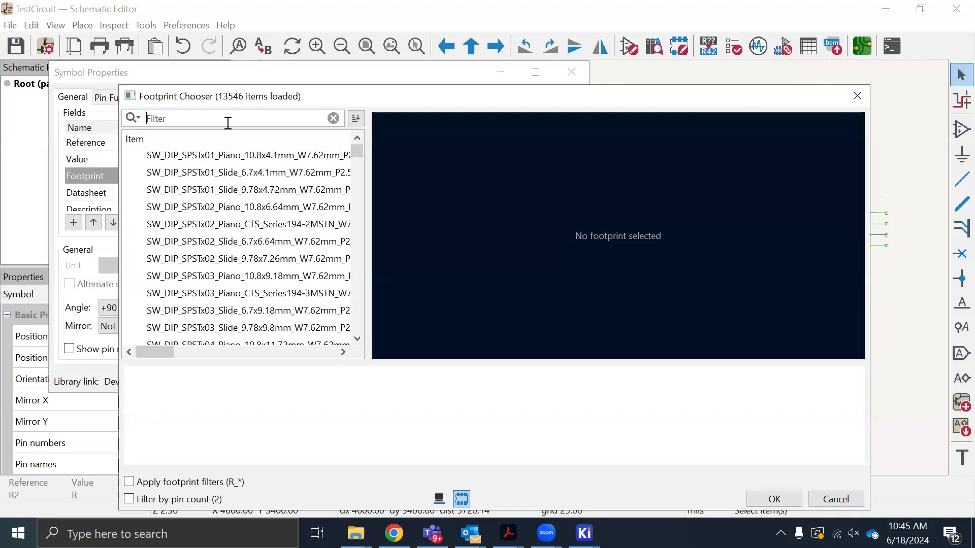
{"action": "type", "text": "re"}
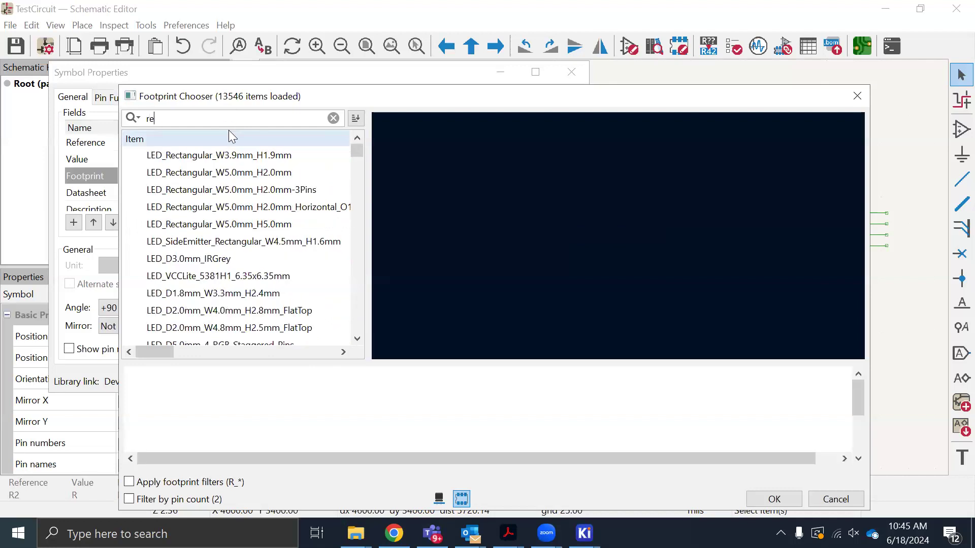
{"action": "type", "text": "si"}
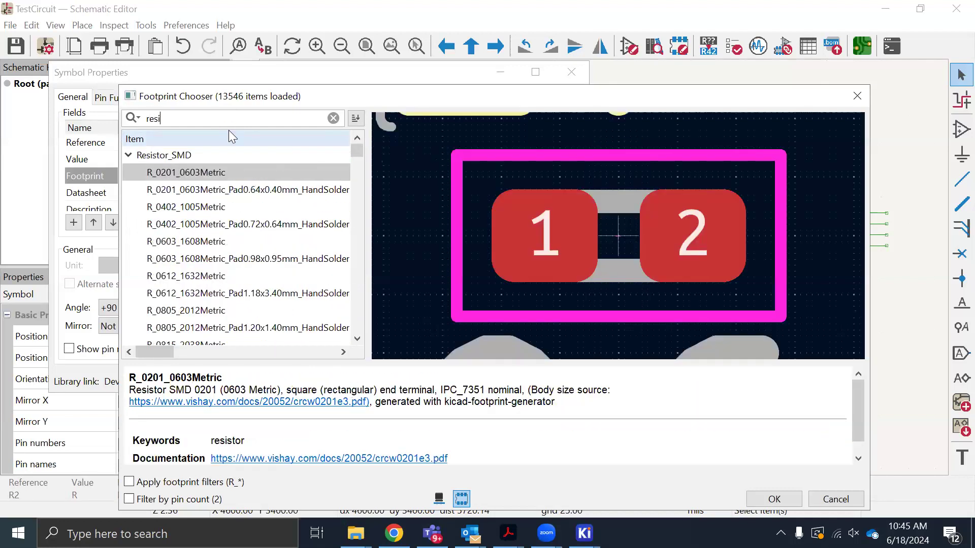
Choose the Resistor_SMD footprint R_0805_2012Metric for R2 from the filtered list
{"action": "scroll", "coordinate": [269, 315], "scroll_direction": "down", "scroll_amount": 4}
{"action": "scroll", "coordinate": [221, 284], "scroll_direction": "up", "scroll_amount": 4}
{"action": "scroll", "coordinate": [203, 251], "scroll_direction": "down", "scroll_amount": 10}
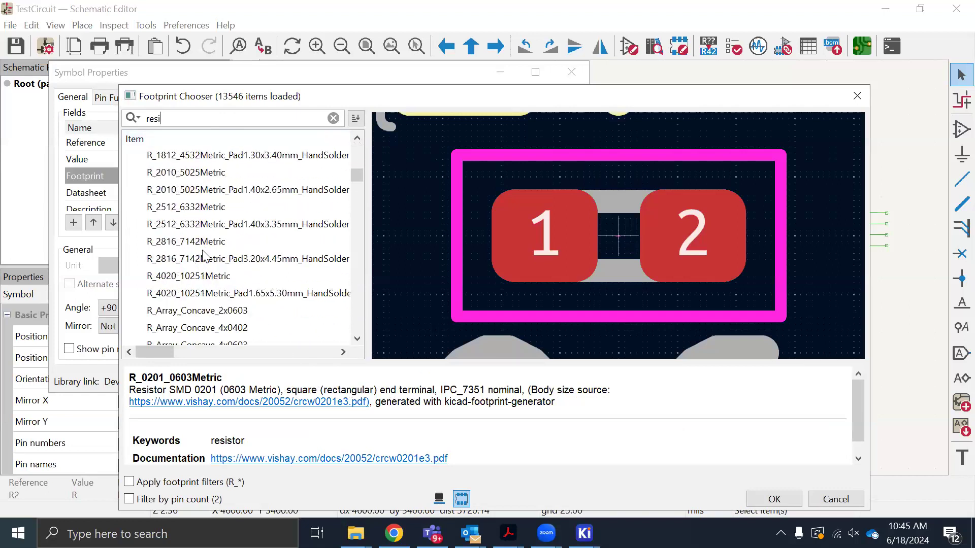
{"action": "scroll", "coordinate": [190, 264], "scroll_direction": "up", "scroll_amount": 5}
{"action": "scroll", "coordinate": [202, 268], "scroll_direction": "up", "scroll_amount": 1}
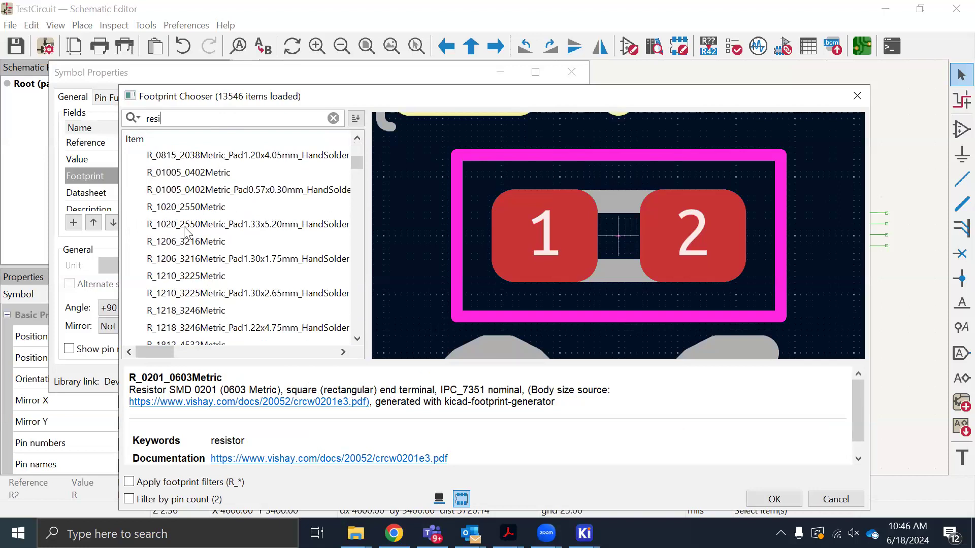
{"action": "left_click", "coordinate": [195, 156]}
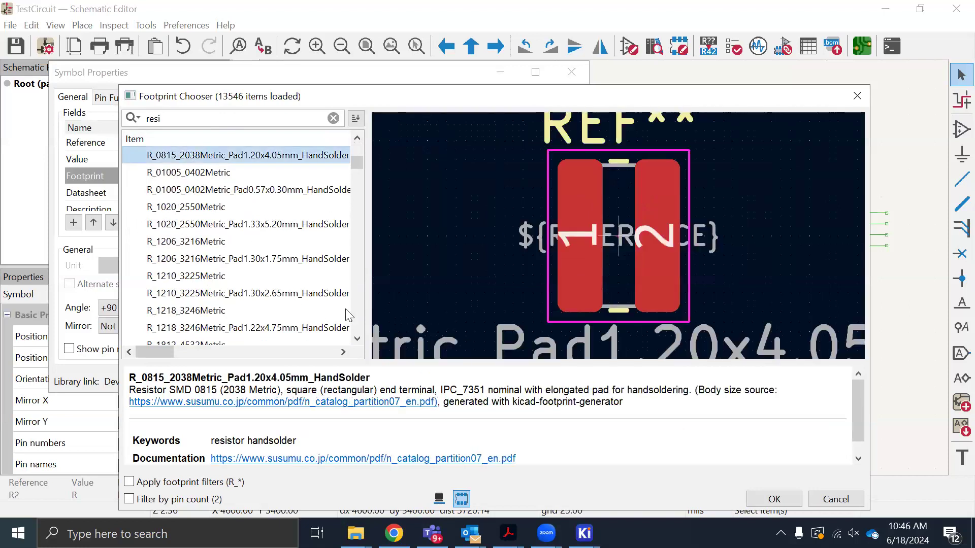
{"action": "scroll", "coordinate": [242, 269], "scroll_direction": "up", "scroll_amount": 2}
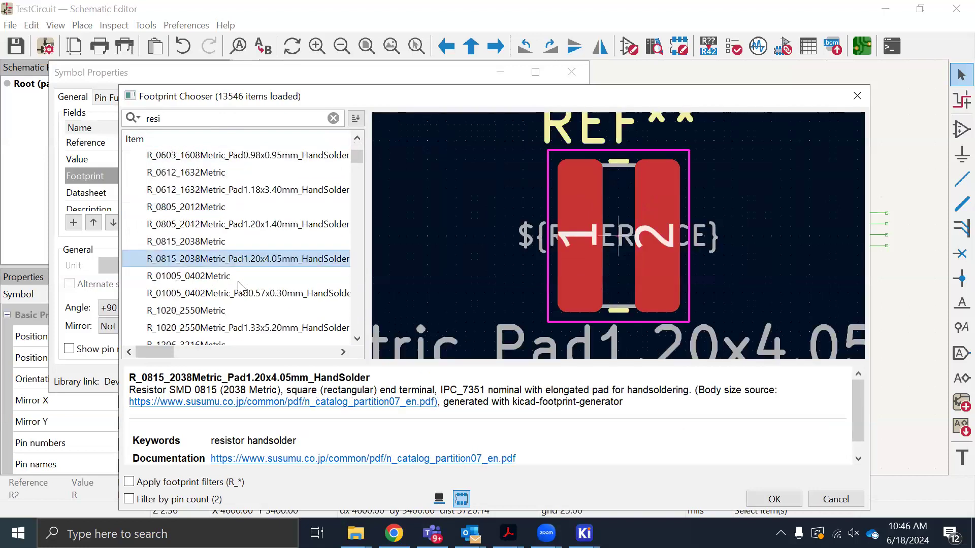
{"action": "left_click", "coordinate": [200, 210]}
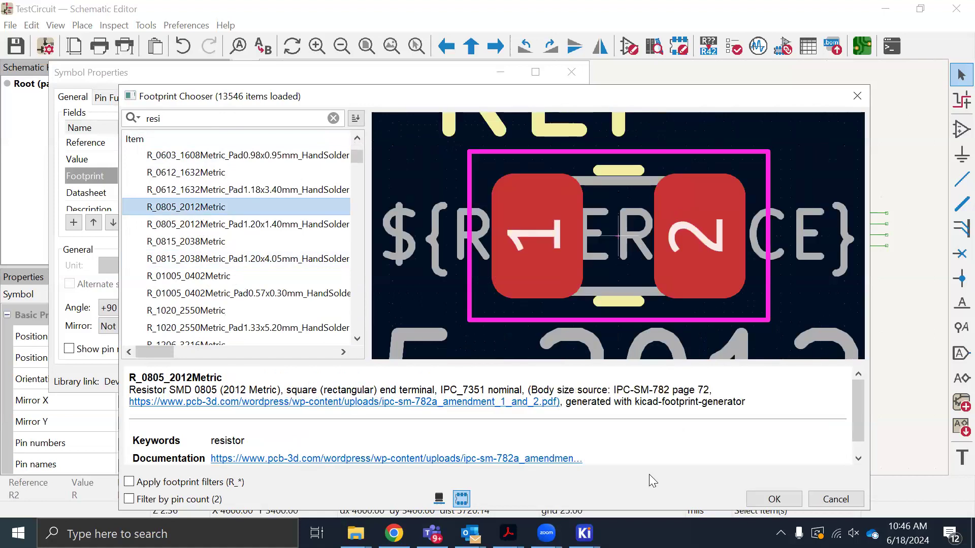
{"action": "left_click", "coordinate": [771, 501]}
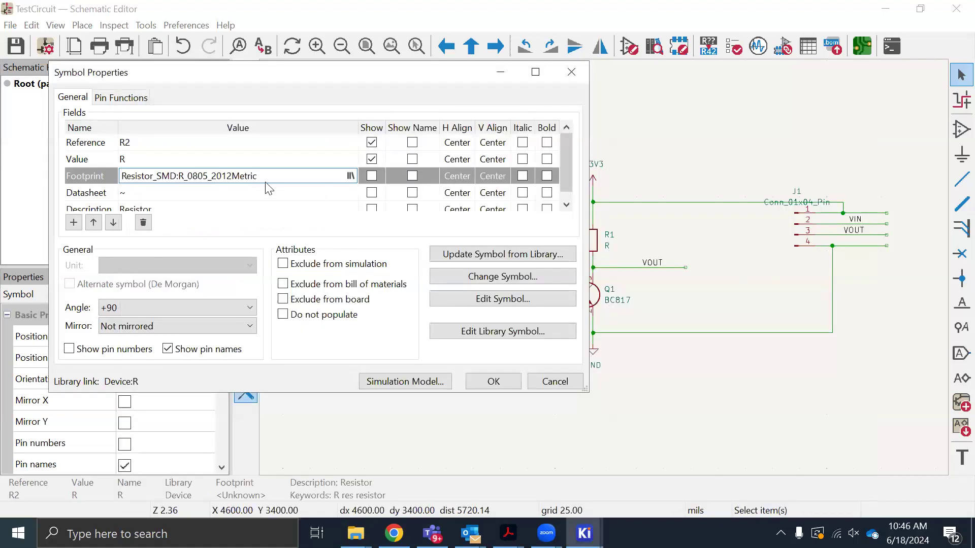
Copy R2's footprint entry, accept R2's properties, and set R1's footprint to the same Resistor_SMD:R_0805_2012Metric
{"action": "left_click_drag", "start_coordinate": [290, 176], "coordinate": [105, 185]}
{"action": "key", "text": "ctrl+c"}
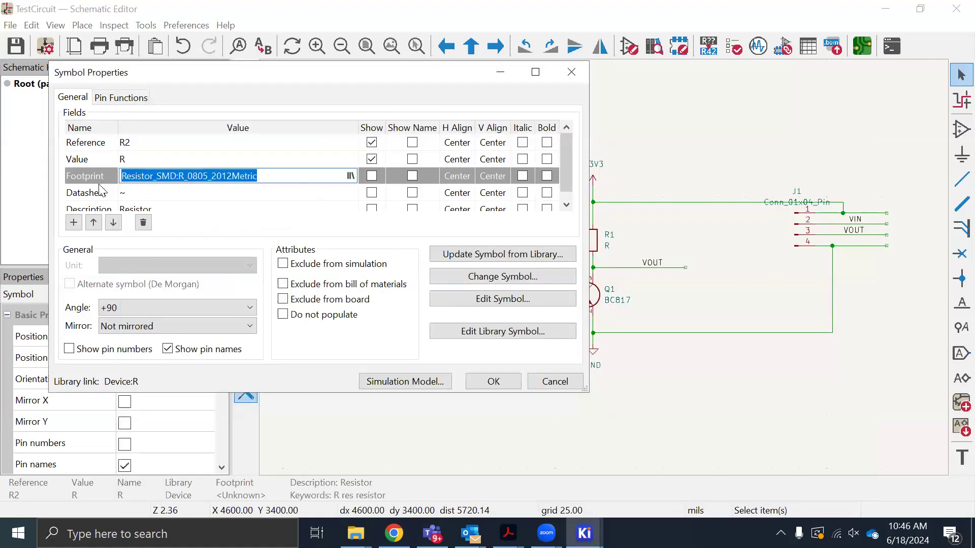
{"action": "left_click", "coordinate": [495, 381]}
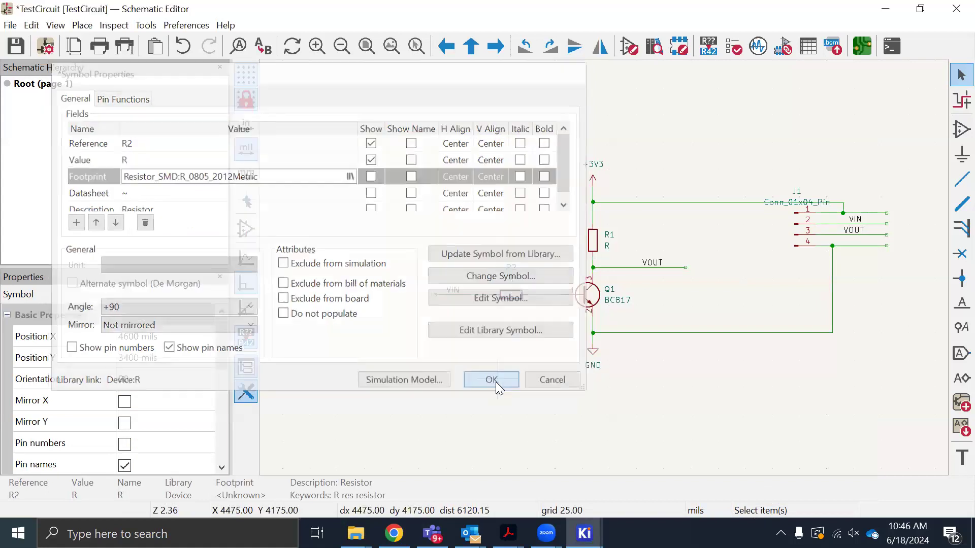
{"action": "left_click", "coordinate": [518, 322]}
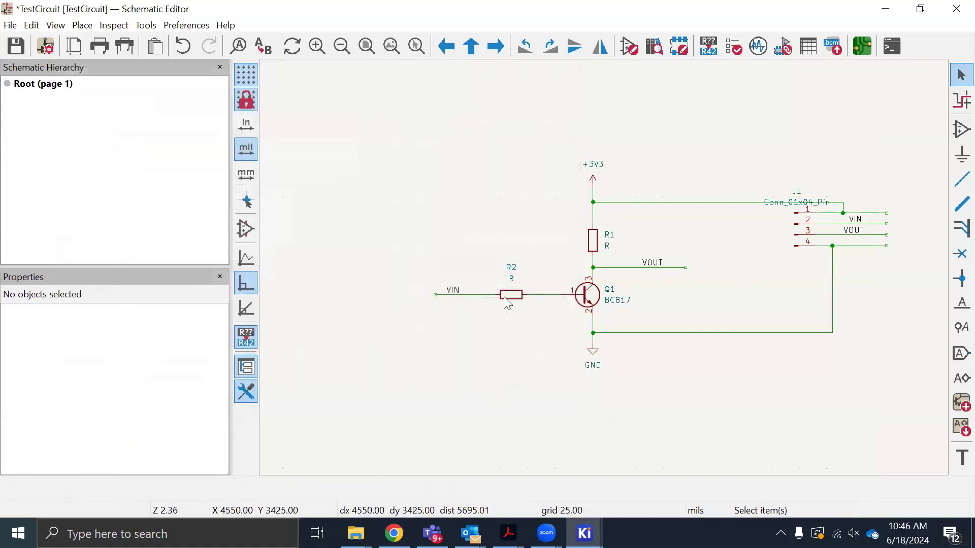
{"action": "double_click", "coordinate": [596, 246]}
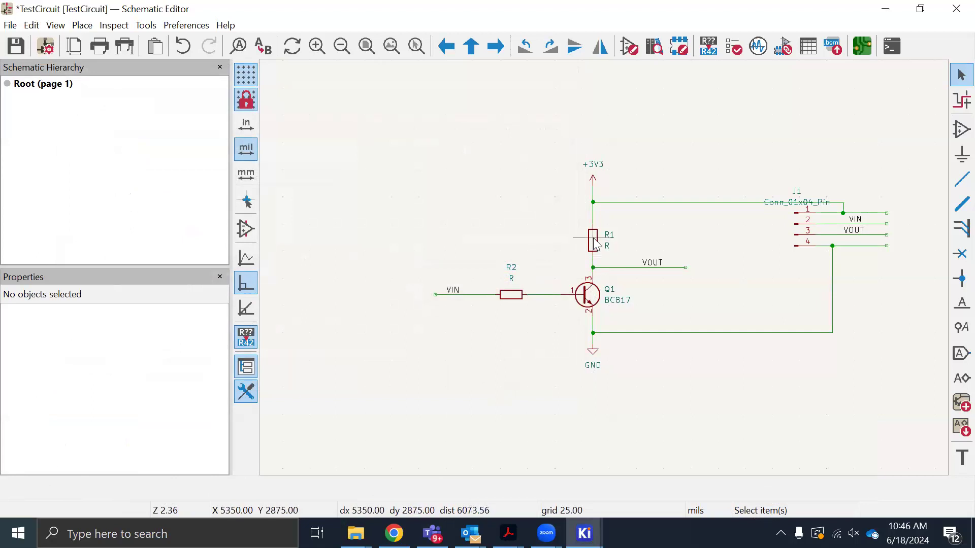
{"action": "left_click", "coordinate": [179, 175]}
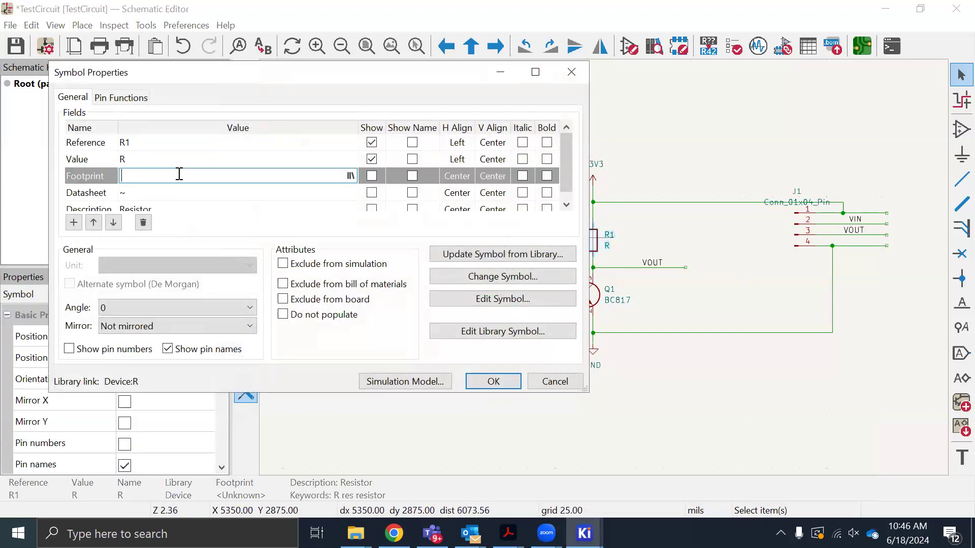
{"action": "key", "text": "ctrl+v"}
{"action": "left_click", "coordinate": [493, 381]}
Check the footprint assigned to transistor Q1 and close its properties without changes
{"action": "double_click", "coordinate": [592, 301]}
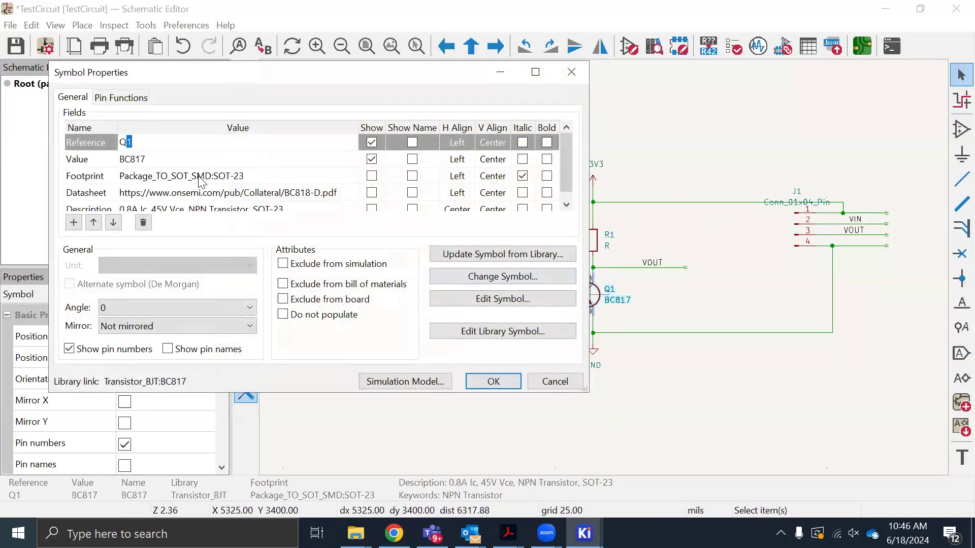
{"action": "left_click", "coordinate": [259, 177]}
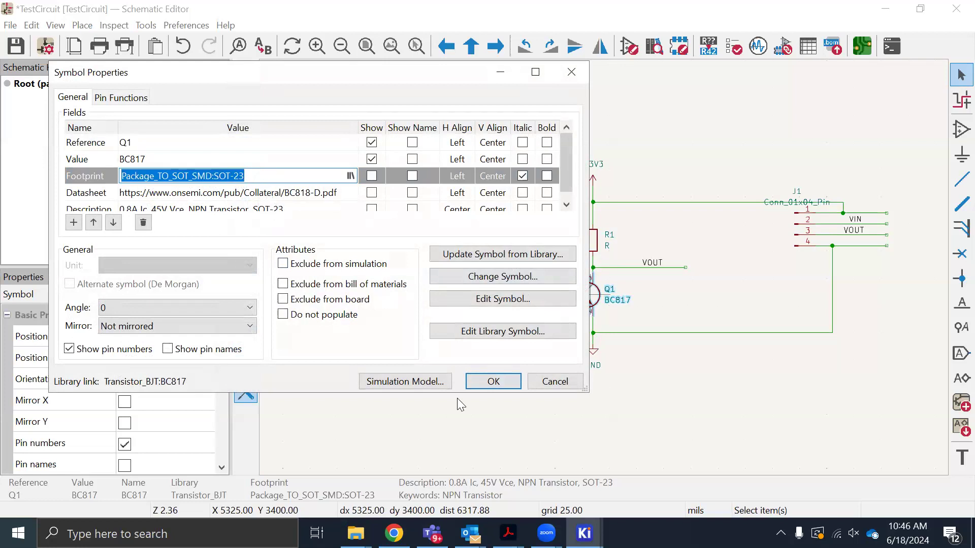
{"action": "left_click", "coordinate": [555, 382]}
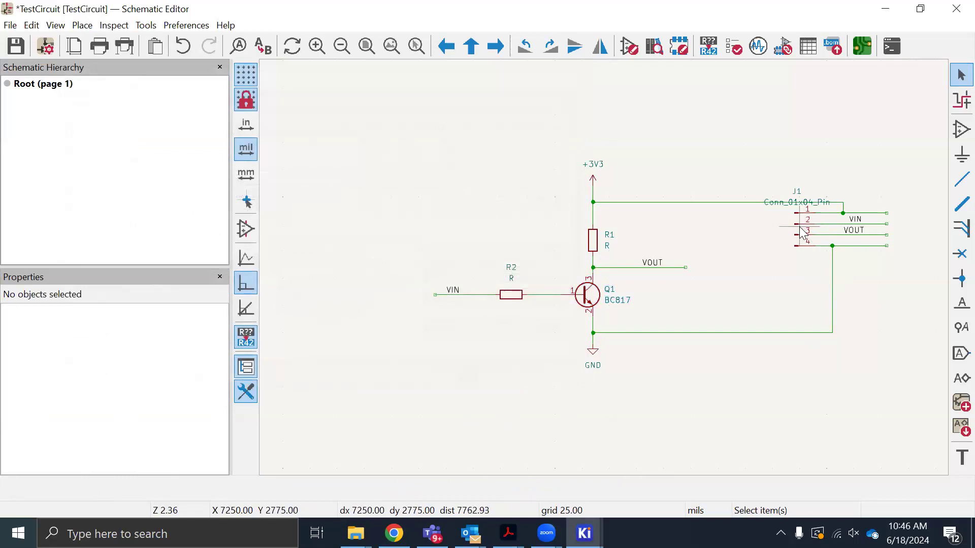
Open the footprint chooser for connector J1's empty footprint field and filter the list for "connec"
{"action": "left_click", "coordinate": [799, 229]}
{"action": "double_click", "coordinate": [799, 229]}
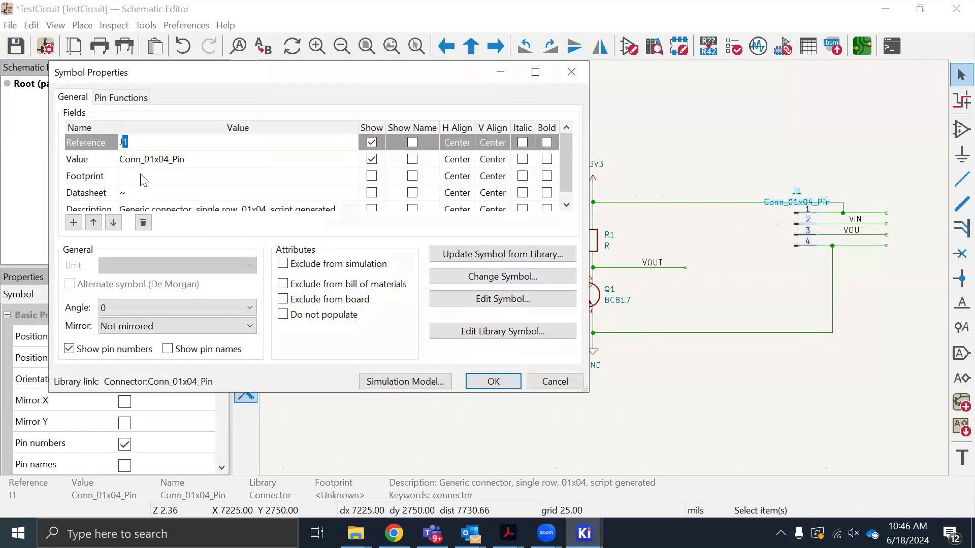
{"action": "left_click", "coordinate": [185, 176]}
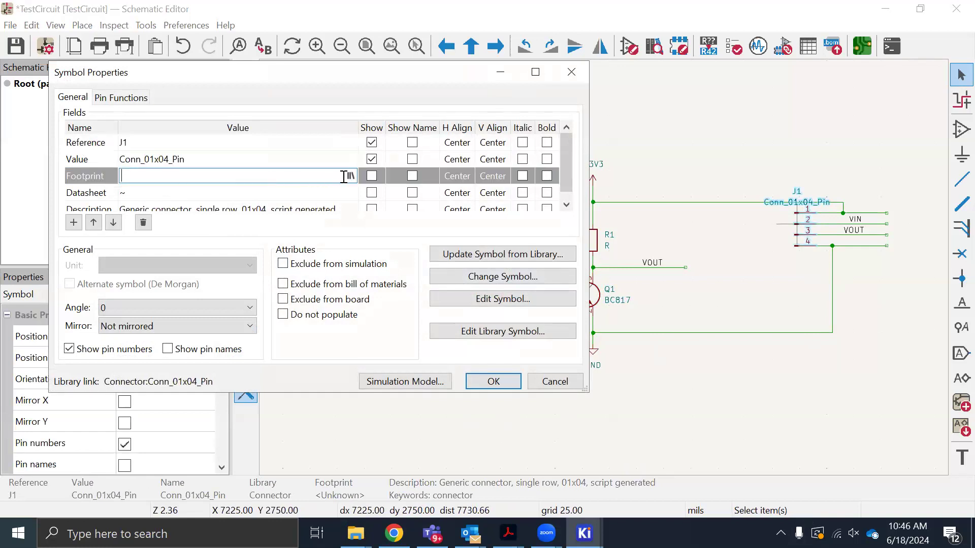
{"action": "left_click", "coordinate": [351, 176]}
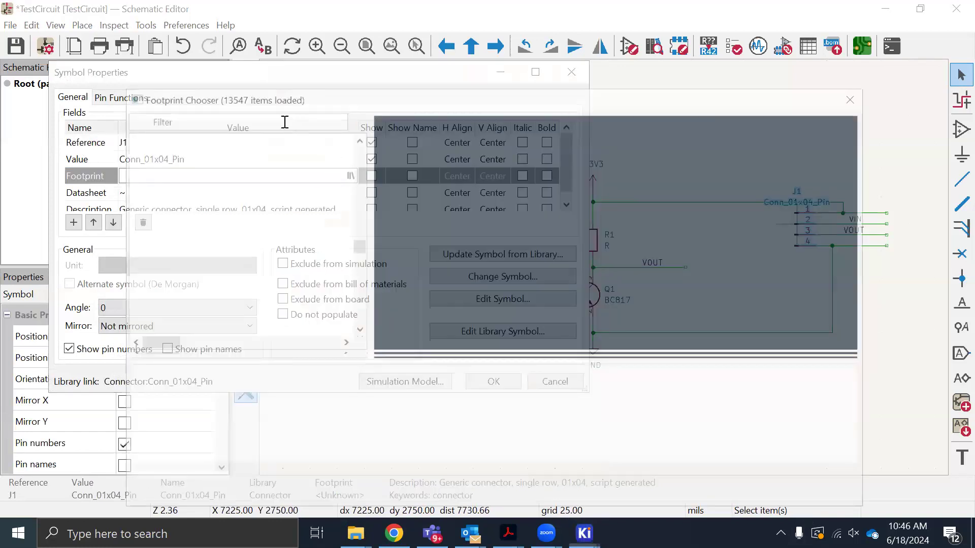
{"action": "type", "text": "c"}
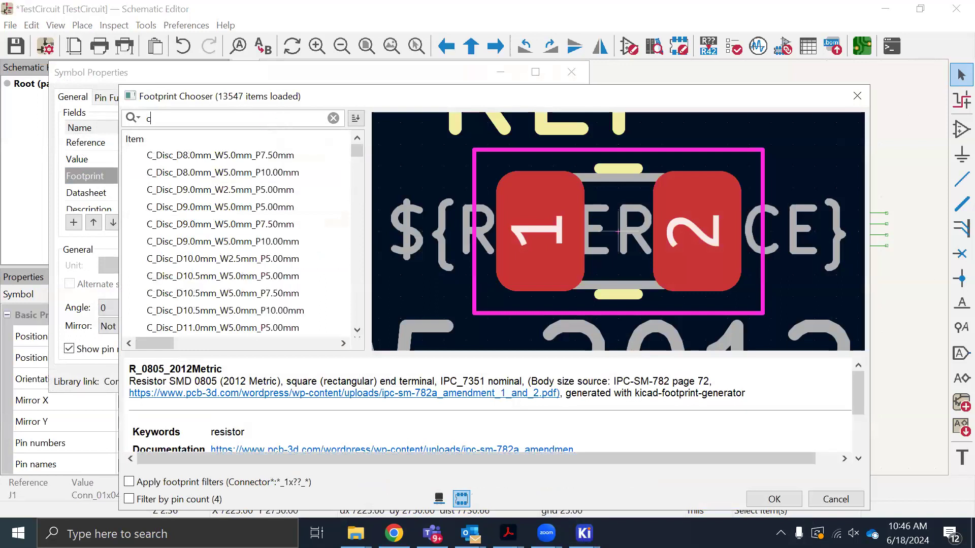
{"action": "type", "text": "onn"}
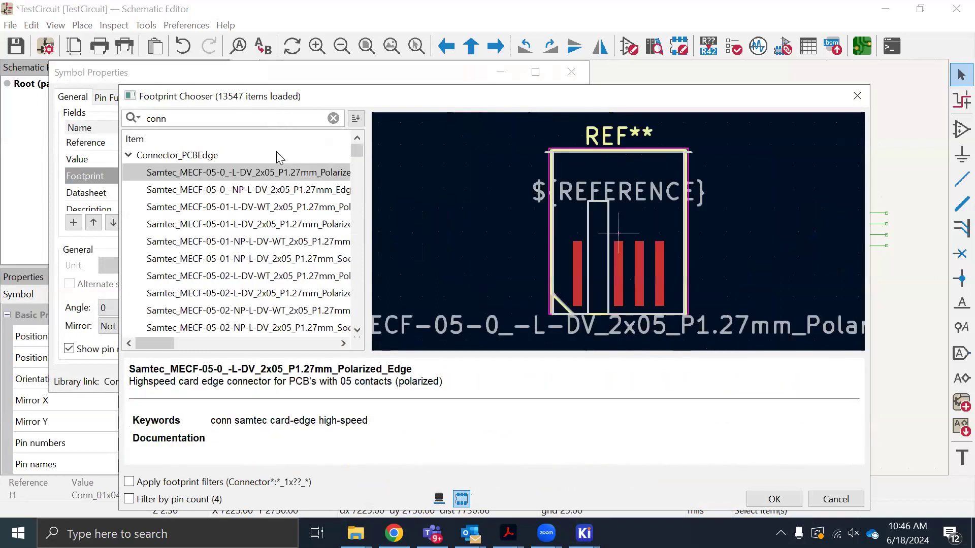
{"action": "type", "text": "ec"}
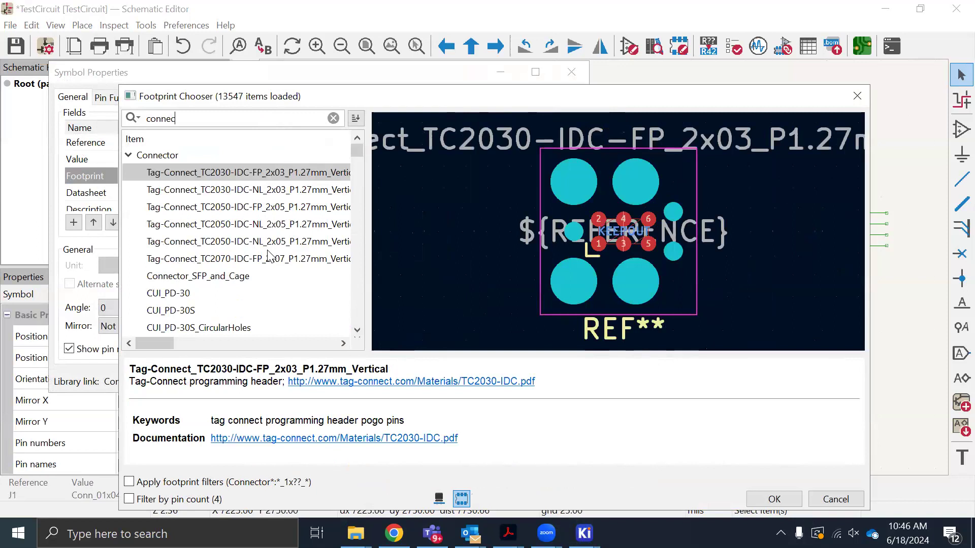
Examine the connector footprints for a four-pin option, previewing TE_826576-3_1x03_P3.96mm_Vertical and TE_2834006-4_1x04_P4.0mm_Horizontal
{"action": "scroll", "coordinate": [272, 257], "scroll_direction": "down", "scroll_amount": 5}
{"action": "scroll", "coordinate": [275, 265], "scroll_direction": "down", "scroll_amount": 15}
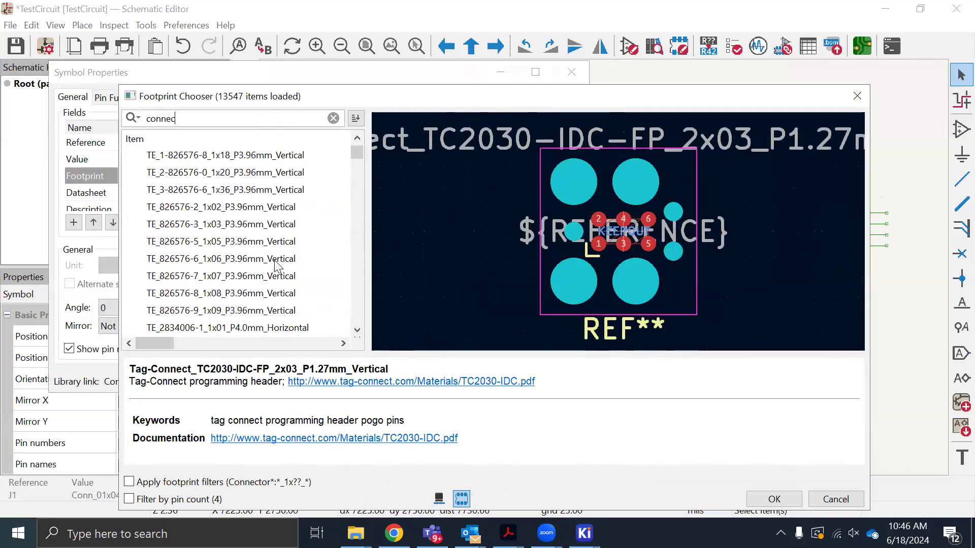
{"action": "scroll", "coordinate": [276, 264], "scroll_direction": "down", "scroll_amount": 2}
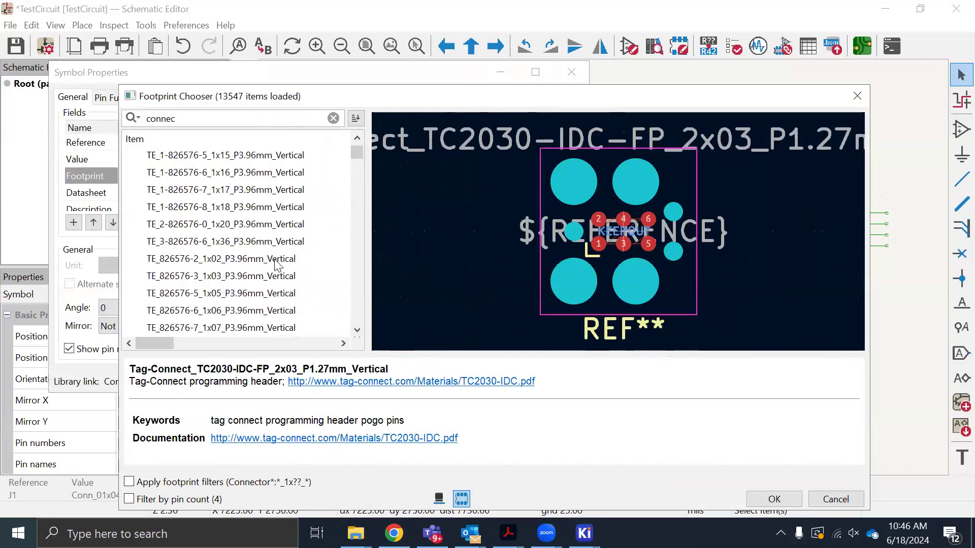
{"action": "left_click", "coordinate": [263, 278]}
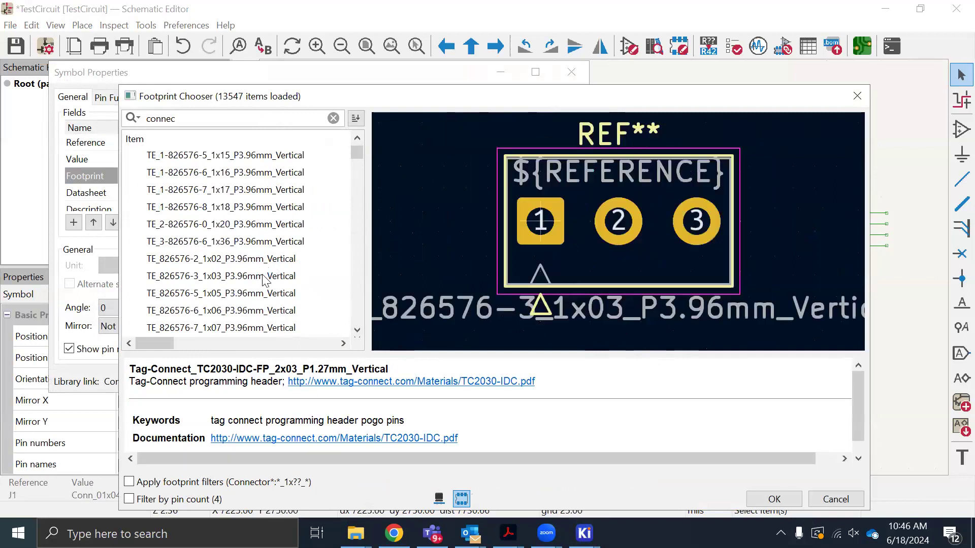
{"action": "scroll", "coordinate": [264, 280], "scroll_direction": "down", "scroll_amount": 3}
{"action": "left_click", "coordinate": [264, 277]}
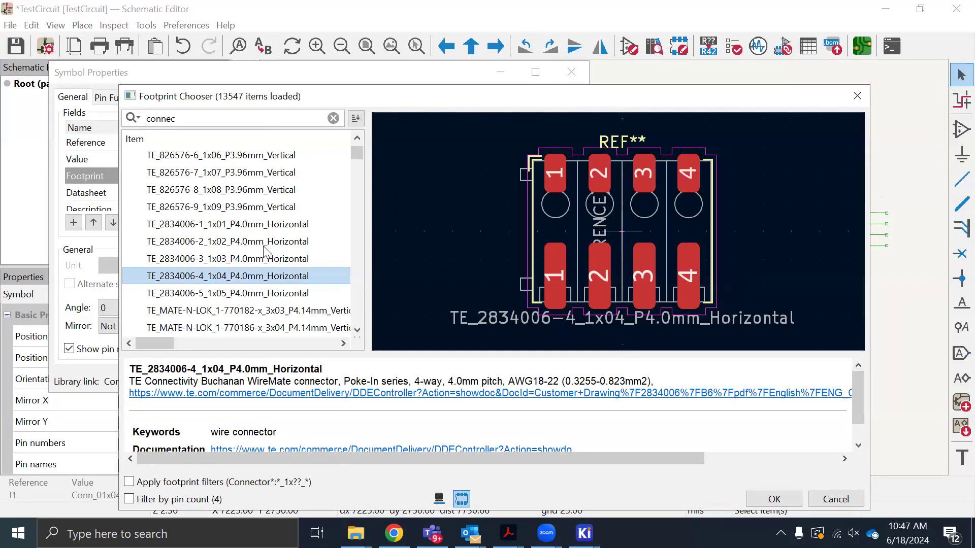
{"action": "scroll", "coordinate": [263, 249], "scroll_direction": "down", "scroll_amount": 8}
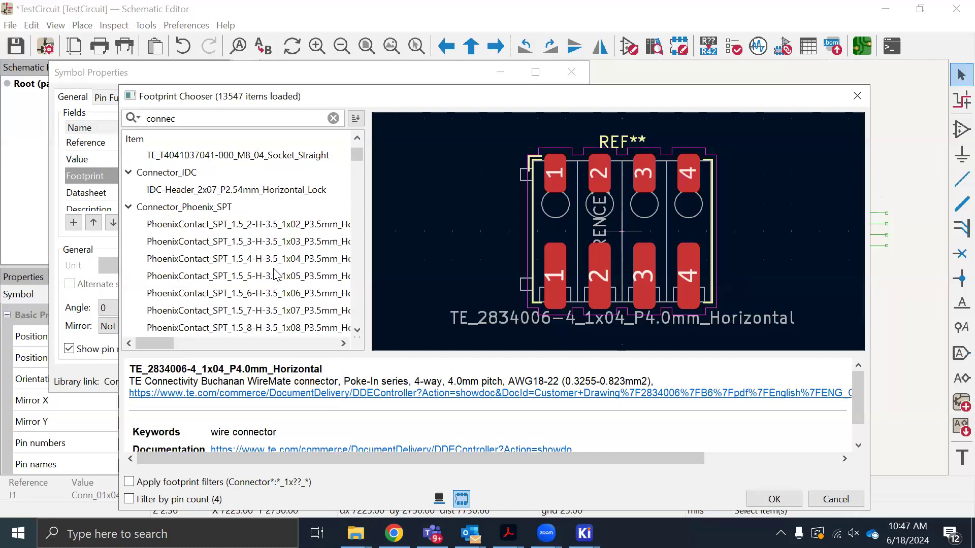
{"action": "scroll", "coordinate": [275, 274], "scroll_direction": "down", "scroll_amount": 4}
Filter the footprint list for "header" and preview PinHeader_1x04_P1.00mm_Vertical
{"action": "double_click", "coordinate": [130, 117]}
{"action": "type", "text": "he"}
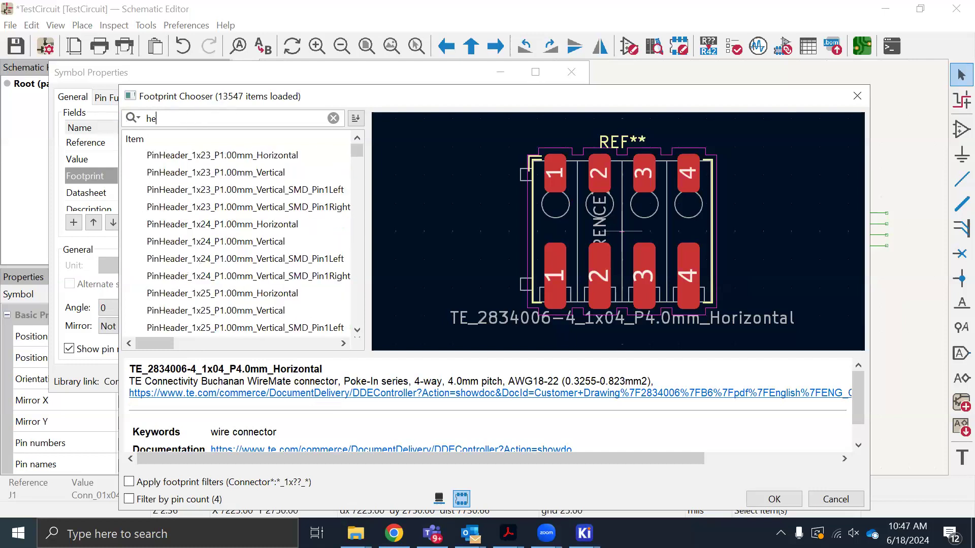
{"action": "type", "text": "ader"}
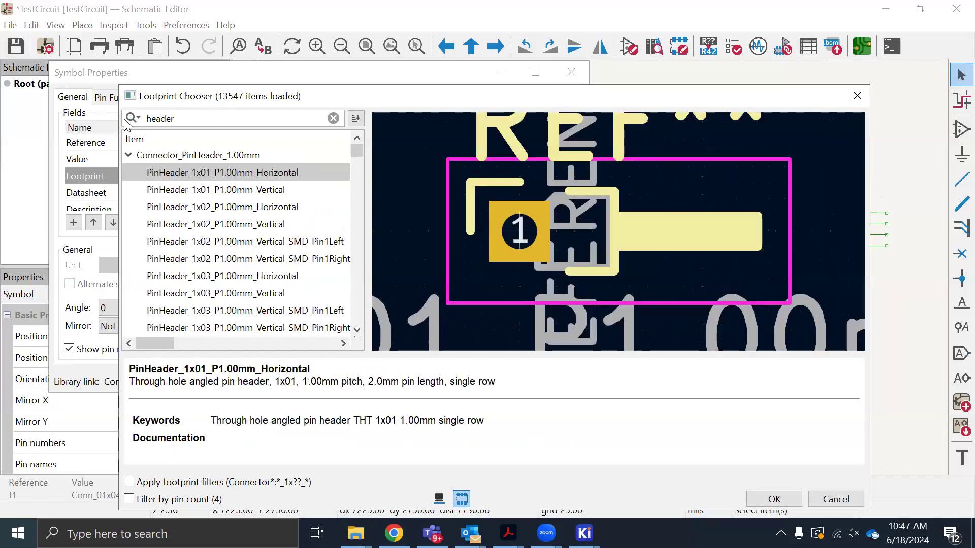
{"action": "scroll", "coordinate": [192, 300], "scroll_direction": "down", "scroll_amount": 3}
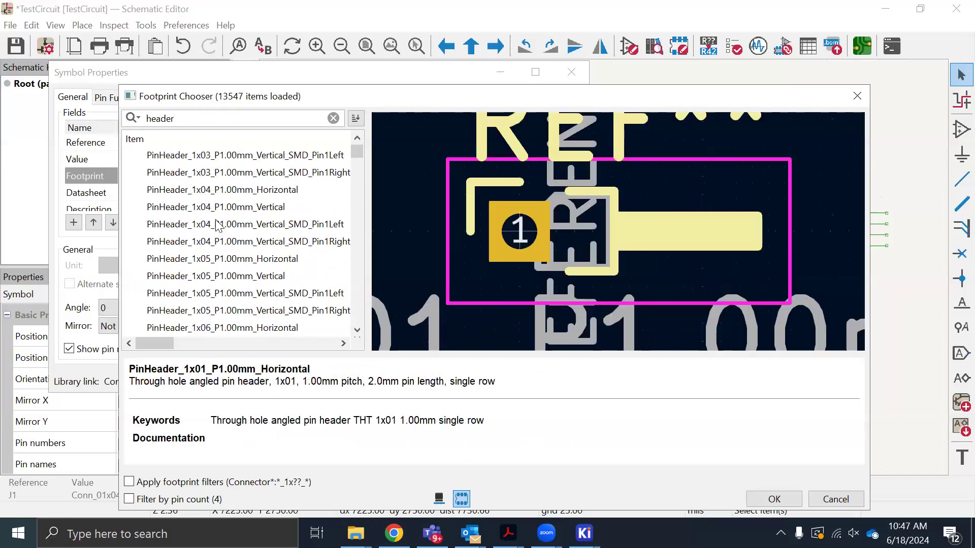
{"action": "left_click", "coordinate": [219, 208]}
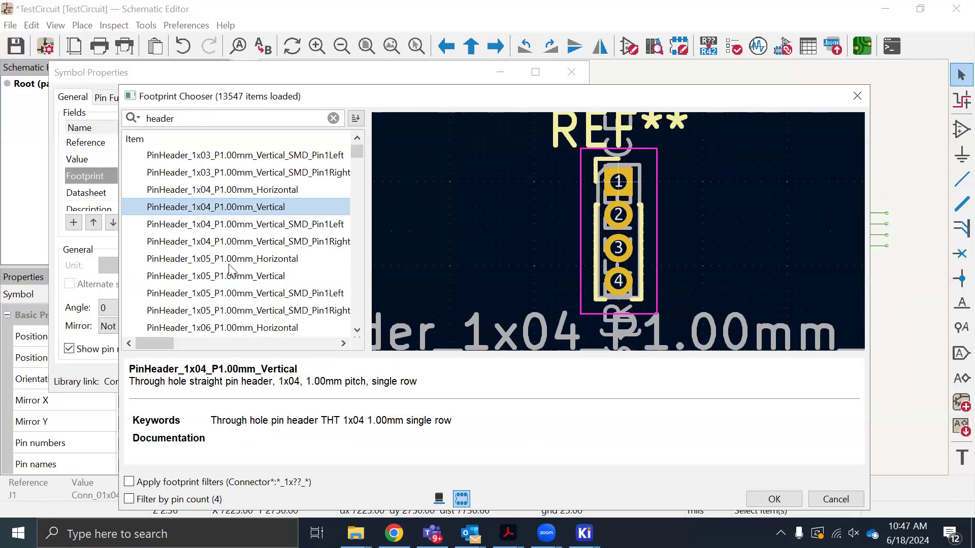
Assign PinHeader_1x04_P2.54mm_Vertical from Connector_PinHeader_2.54mm to J1, accept its properties and save the schematic
{"action": "scroll", "coordinate": [231, 274], "scroll_direction": "down", "scroll_amount": 3}
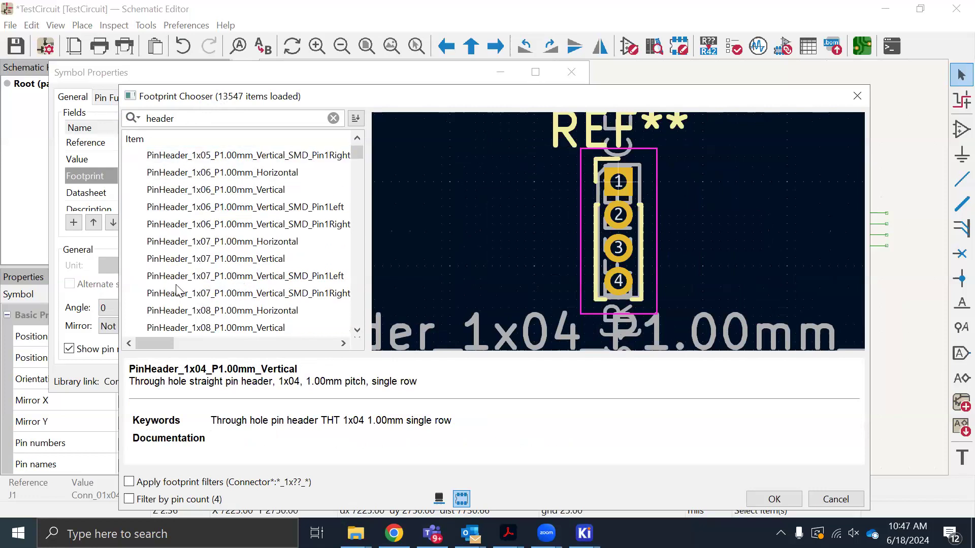
{"action": "scroll", "coordinate": [219, 292], "scroll_direction": "down", "scroll_amount": 11}
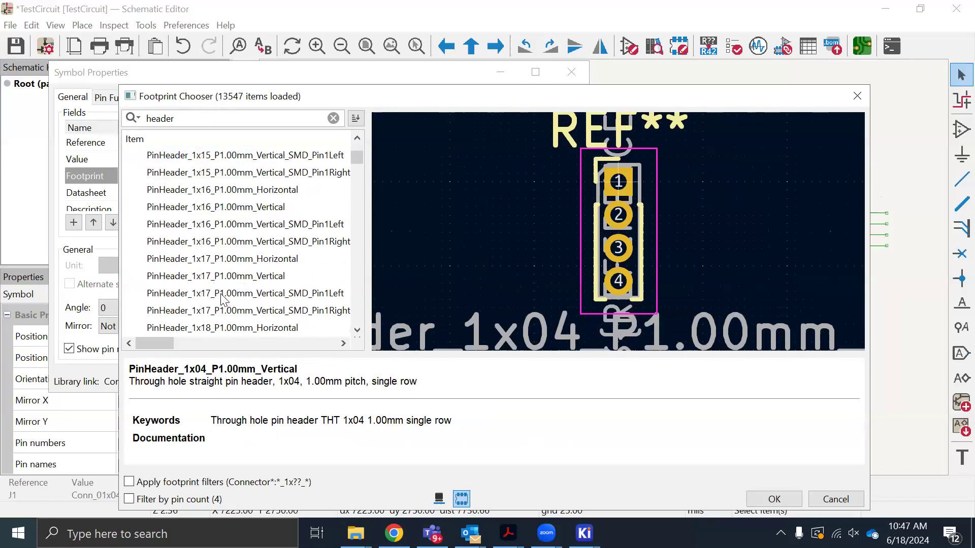
{"action": "scroll", "coordinate": [223, 293], "scroll_direction": "up", "scroll_amount": 17}
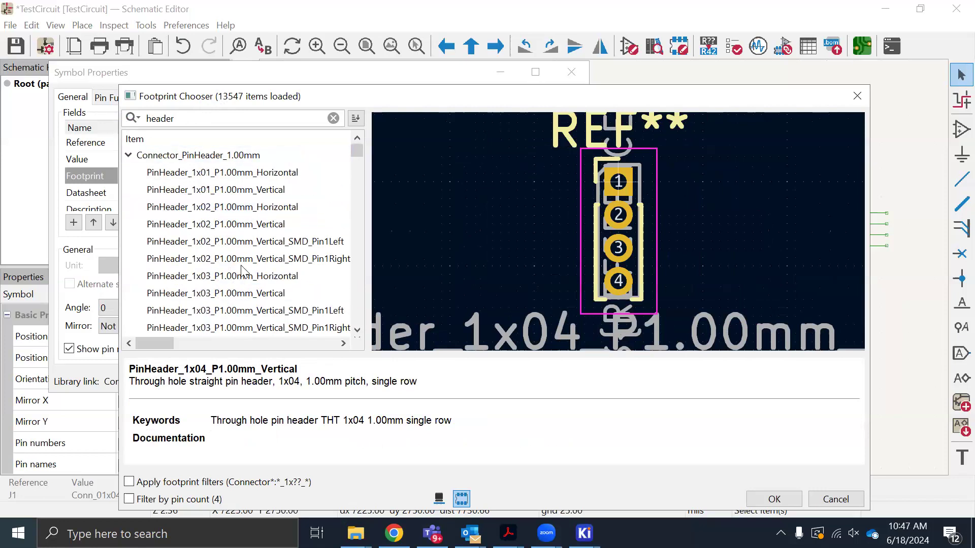
{"action": "scroll", "coordinate": [238, 266], "scroll_direction": "down", "scroll_amount": 2}
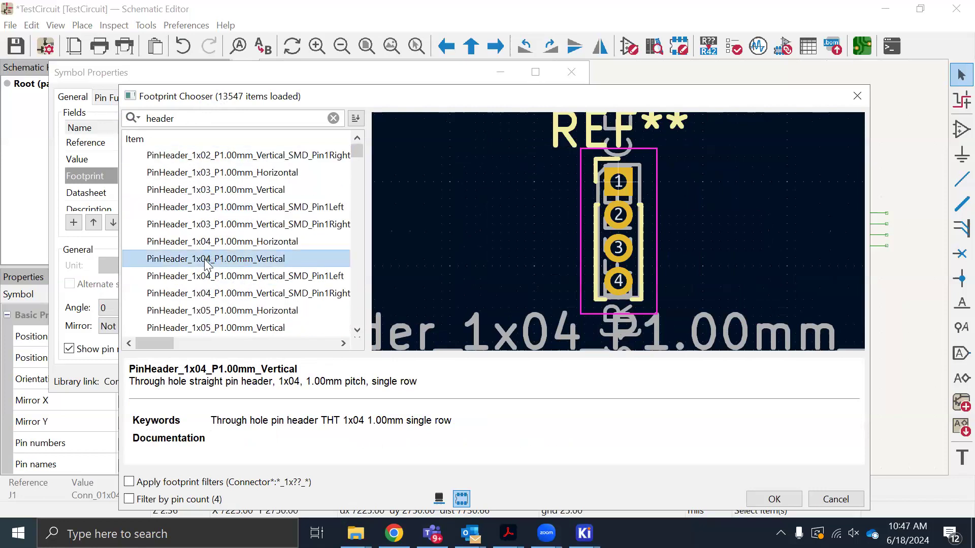
{"action": "left_click_drag", "start_coordinate": [355, 150], "coordinate": [346, 257]}
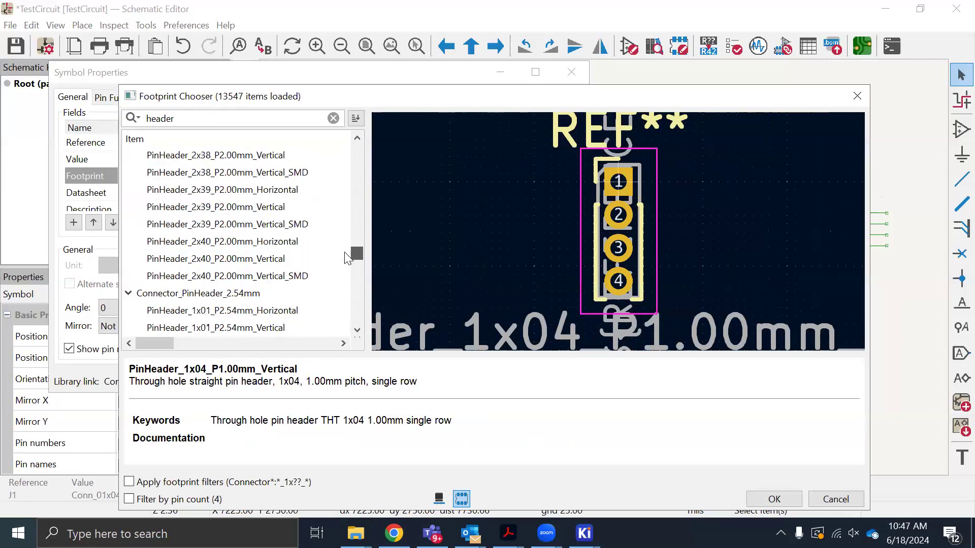
{"action": "scroll", "coordinate": [200, 287], "scroll_direction": "down", "scroll_amount": 2}
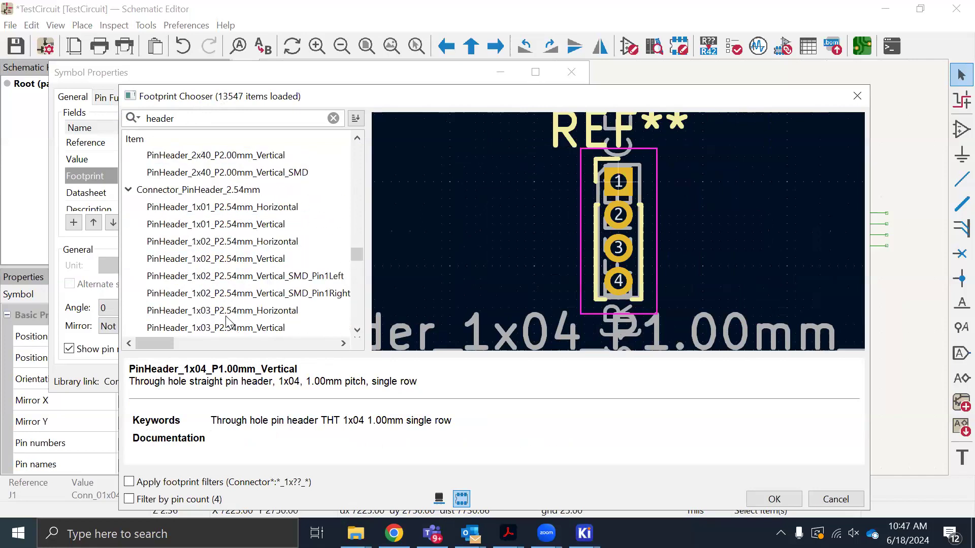
{"action": "scroll", "coordinate": [227, 322], "scroll_direction": "down", "scroll_amount": 3}
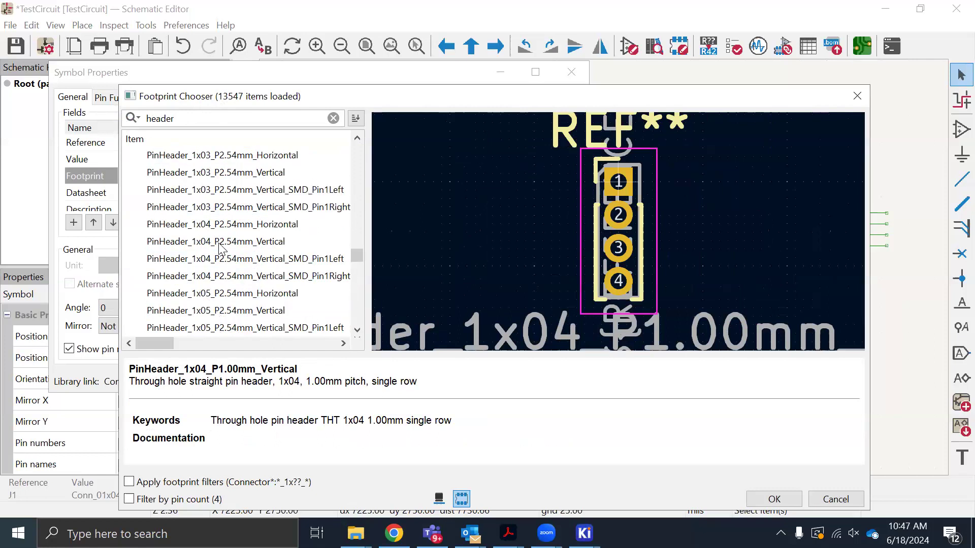
{"action": "left_click", "coordinate": [219, 243]}
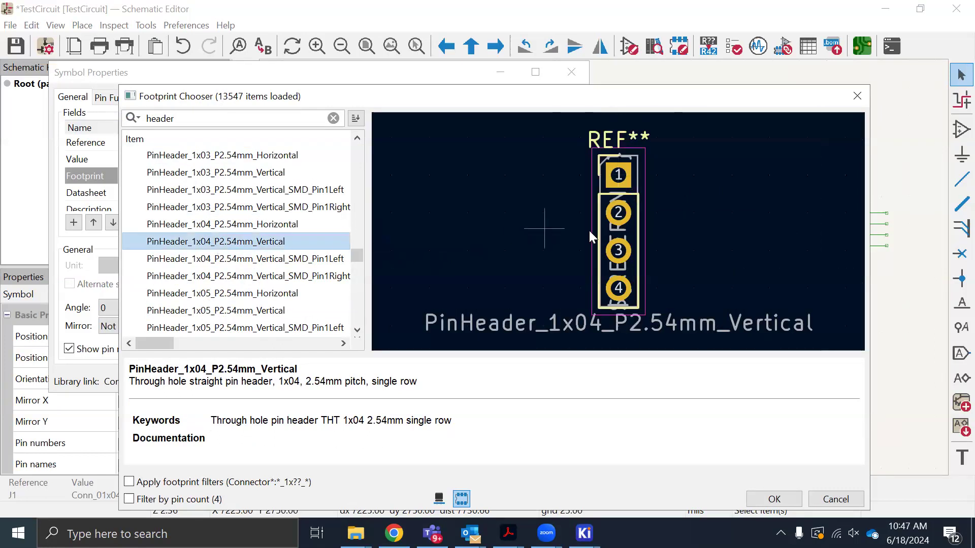
{"action": "left_click", "coordinate": [777, 503]}
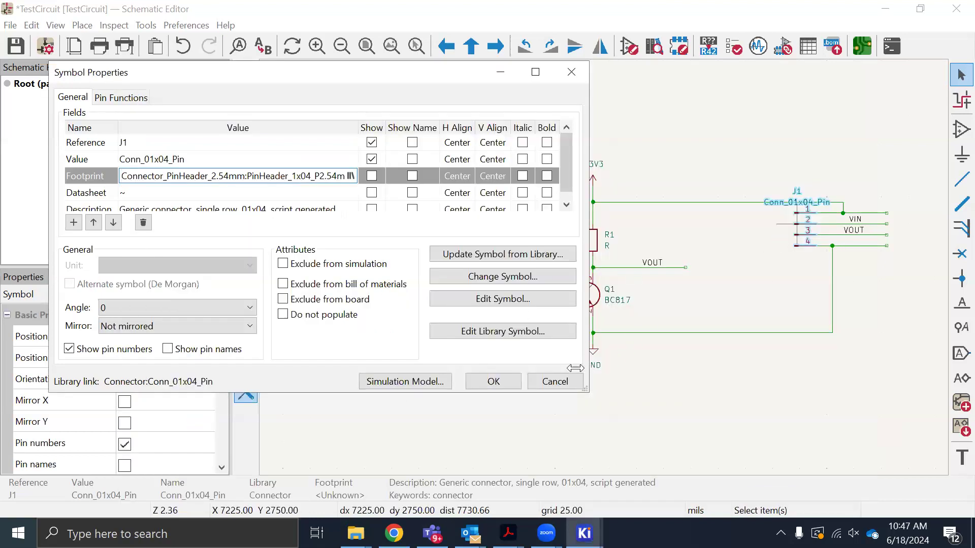
{"action": "left_click", "coordinate": [488, 382]}
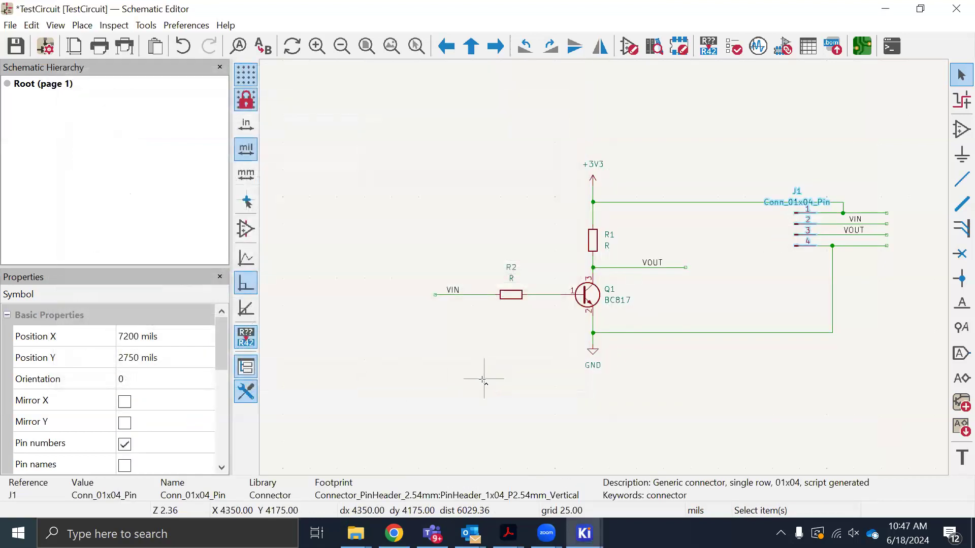
{"action": "key", "text": "ctrl+s"}
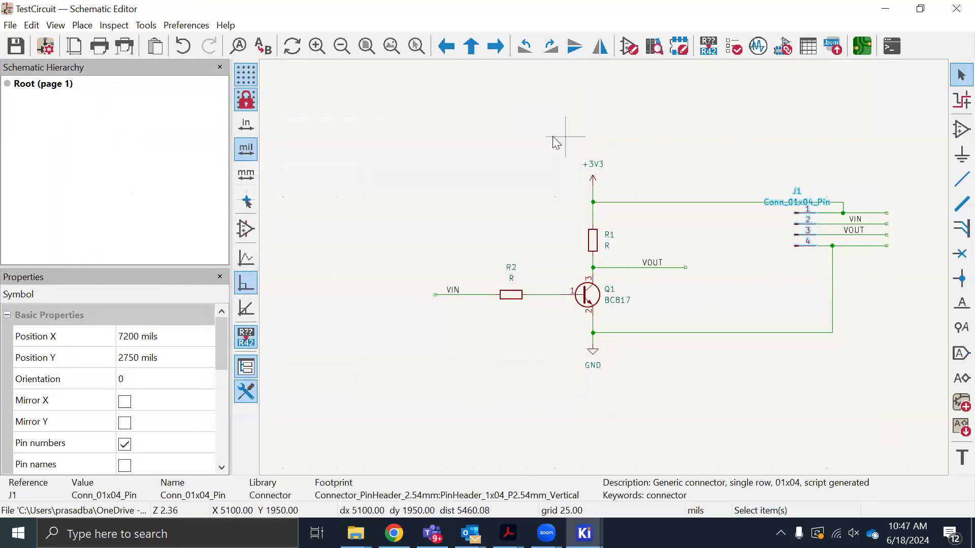
{"action": "left_click", "coordinate": [494, 141]}
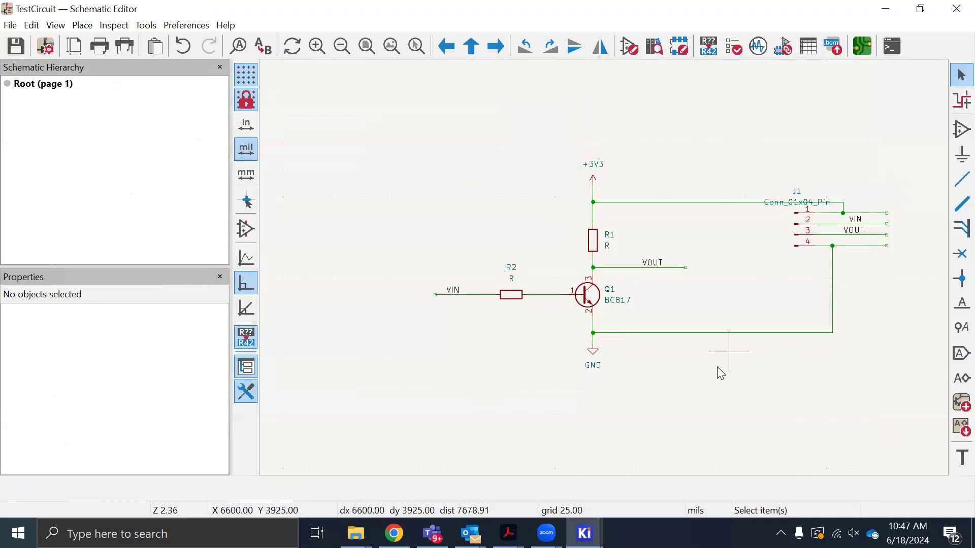
Open the bill of materials and examine its CSV export preview and the symbol fields table
{"action": "left_click", "coordinate": [844, 57]}
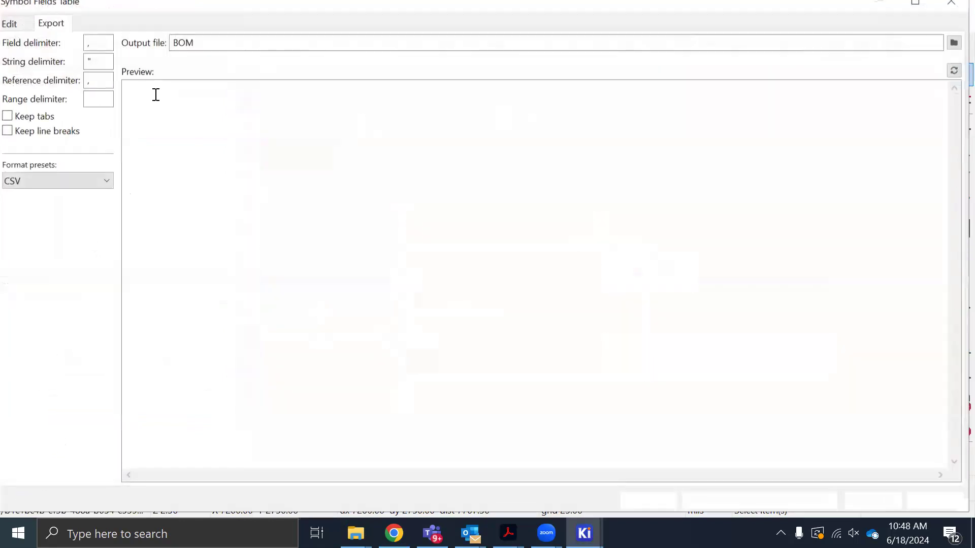
{"action": "left_click_drag", "start_coordinate": [431, 116], "coordinate": [123, 85]}
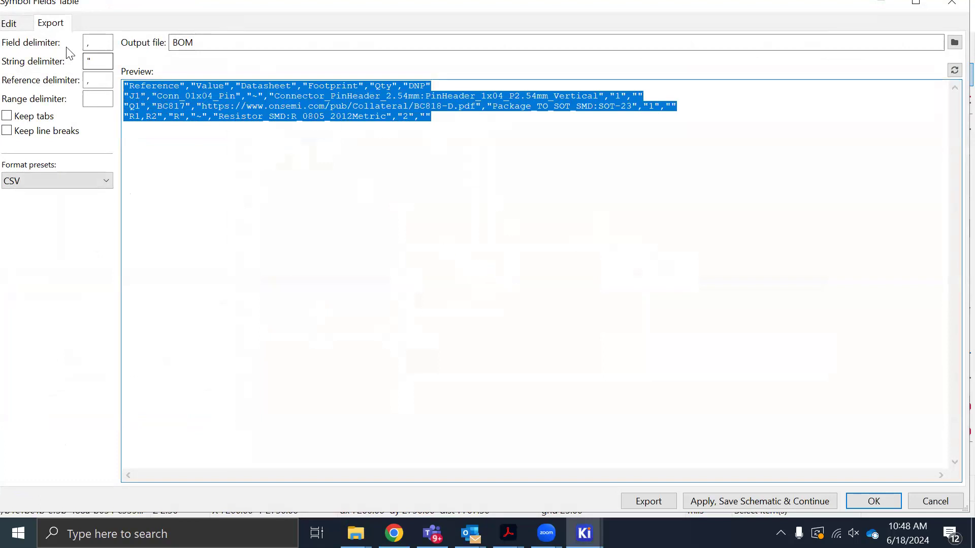
{"action": "left_click", "coordinate": [13, 24]}
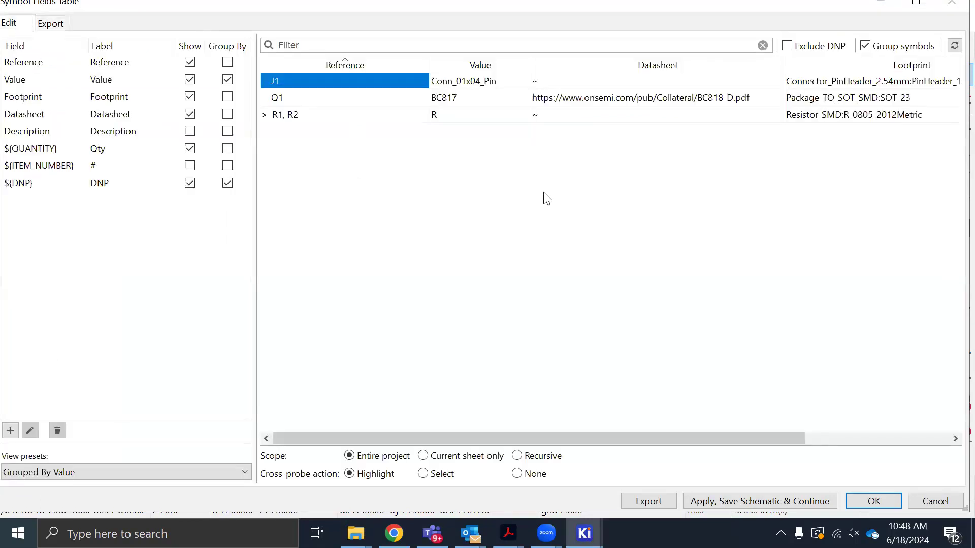
Check J1's footprint in the footprint chooser from the symbol fields table, and close both without changes
{"action": "double_click", "coordinate": [875, 85]}
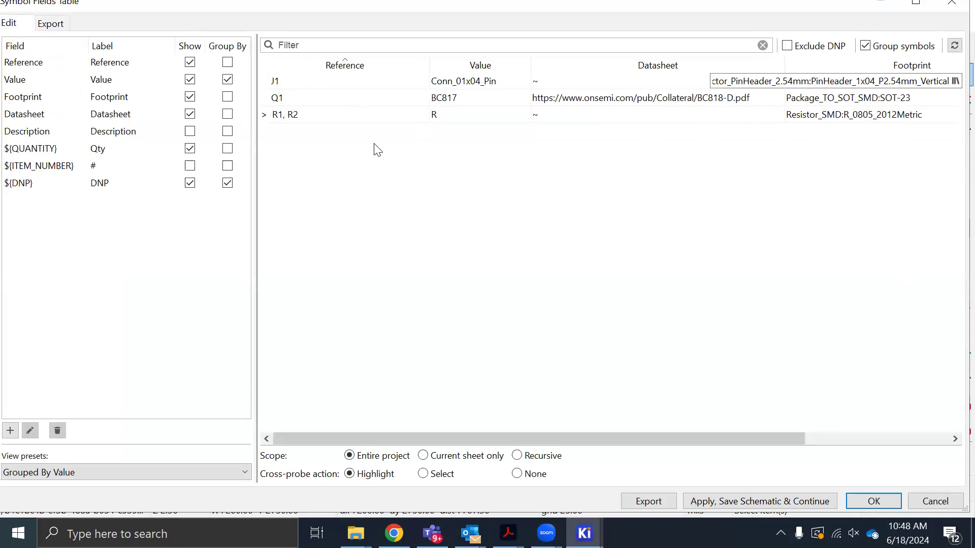
{"action": "left_click", "coordinate": [908, 80]}
{"action": "left_click", "coordinate": [955, 81]}
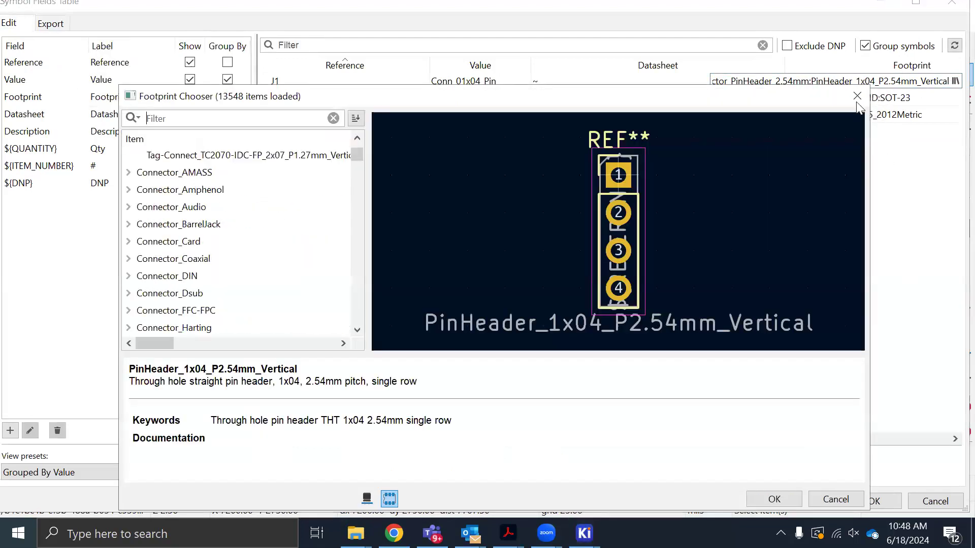
{"action": "left_click", "coordinate": [857, 96]}
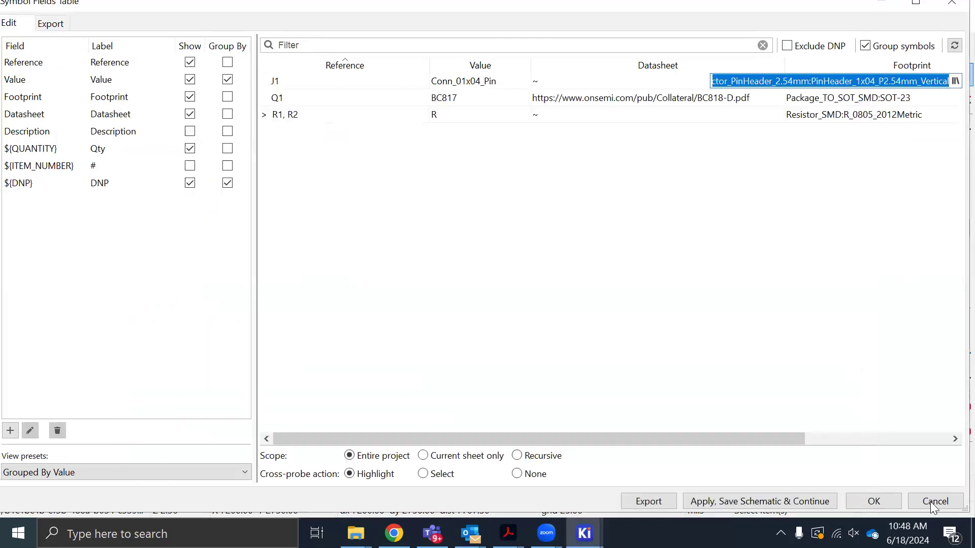
{"action": "key", "text": "Escape"}
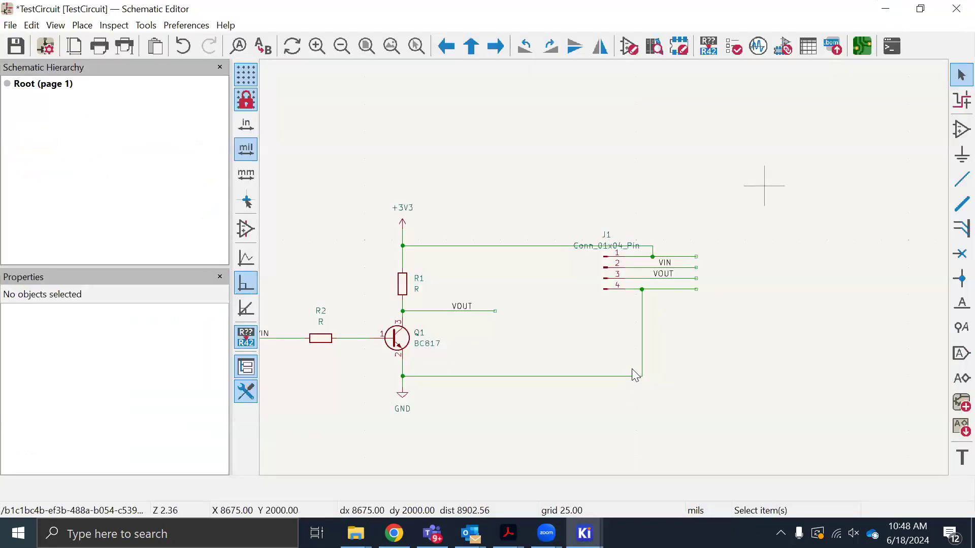
Save the schematic and switch to the PCB Editor to open the TestCircuit board
{"action": "scroll", "coordinate": [608, 274], "scroll_direction": "down", "scroll_amount": 2}
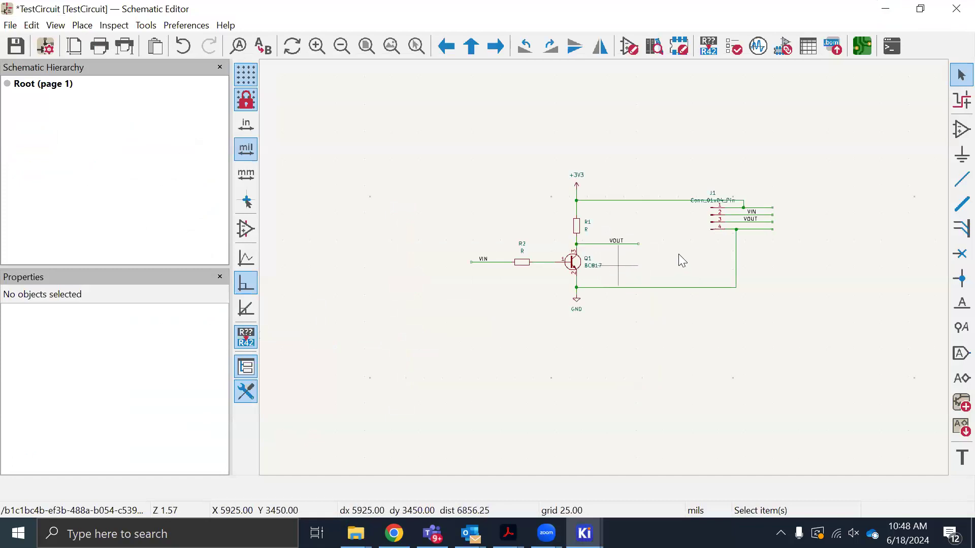
{"action": "key", "text": "ctrl+s"}
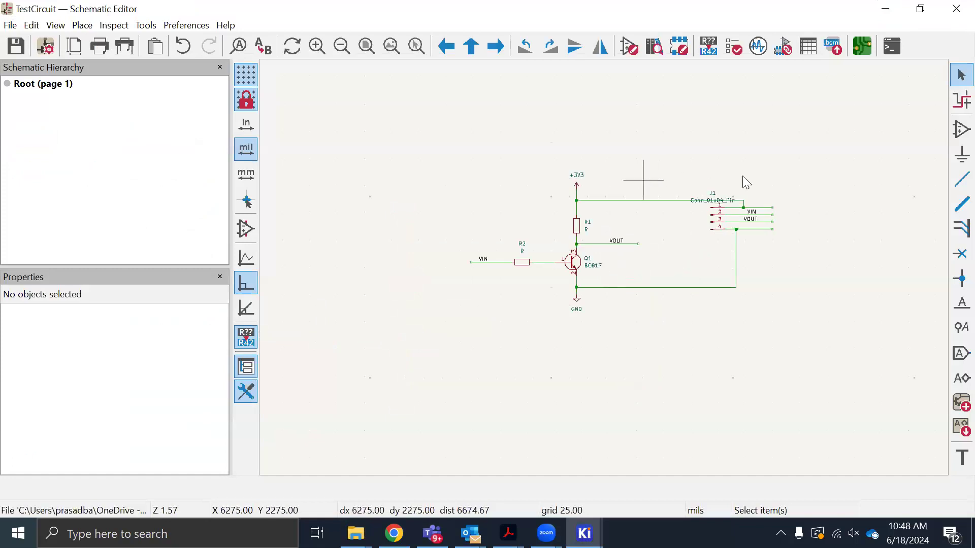
{"action": "left_click", "coordinate": [863, 51]}
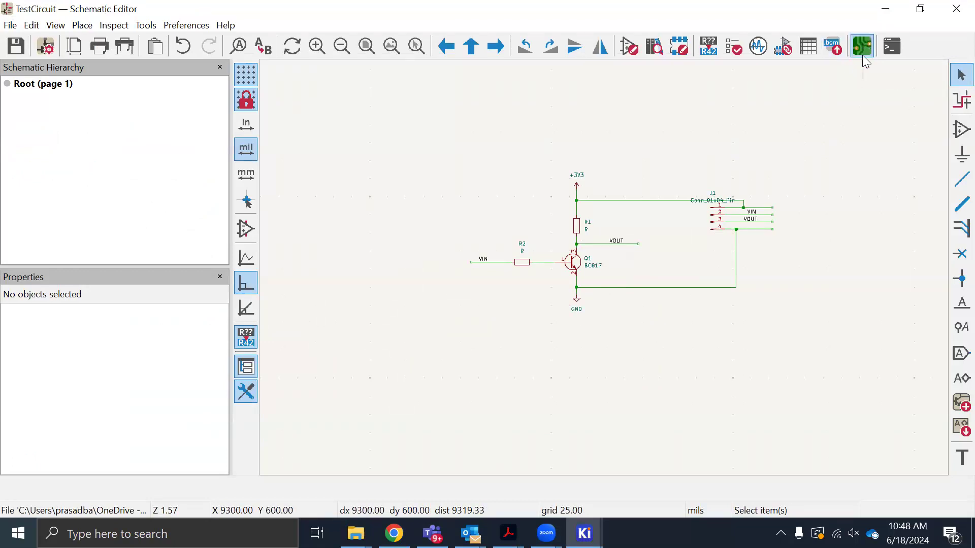
{"action": "mouse_move", "coordinate": [584, 533]}
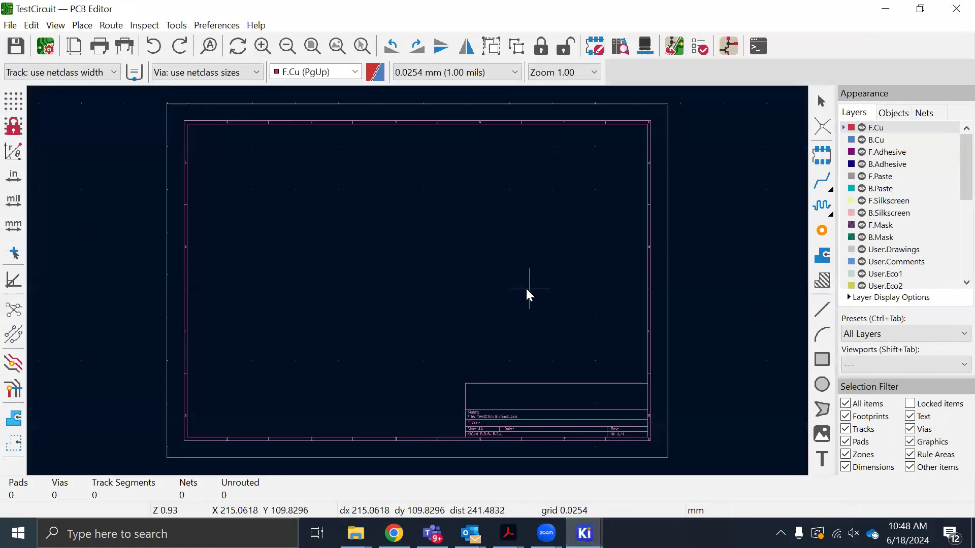
{"action": "scroll", "coordinate": [385, 279], "scroll_direction": "down", "scroll_amount": 2}
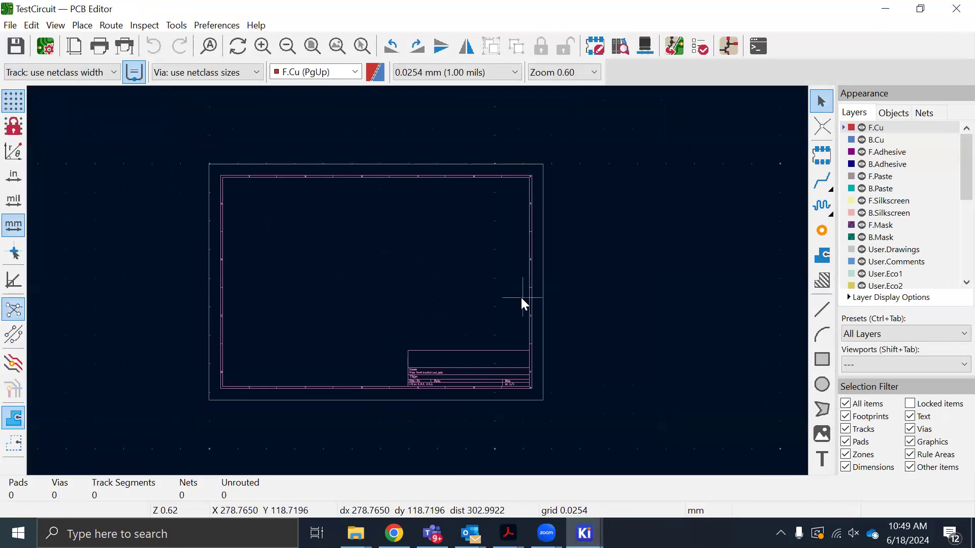
{"action": "left_click", "coordinate": [479, 73]}
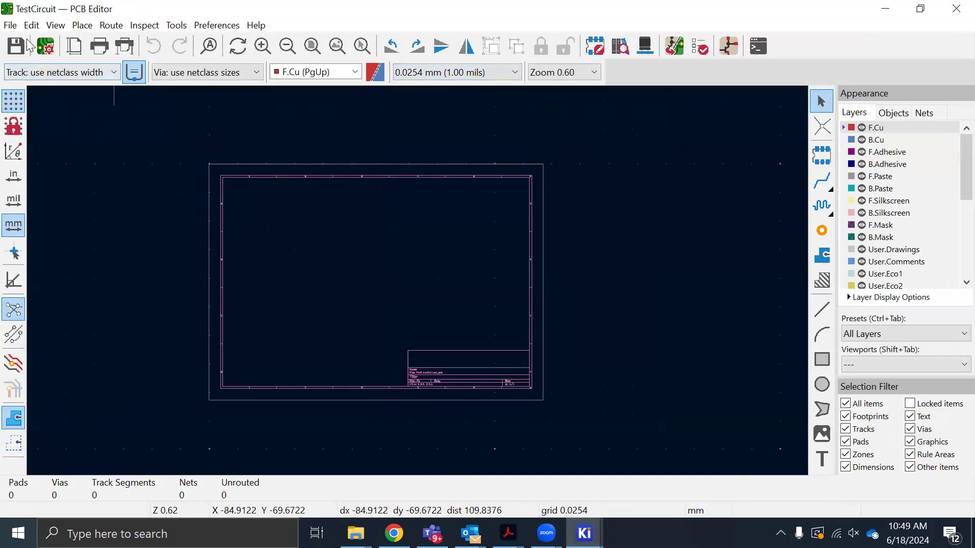
Review the physical stackup and the copper layer count options in the board setup, and close it without changes
{"action": "left_click", "coordinate": [11, 26]}
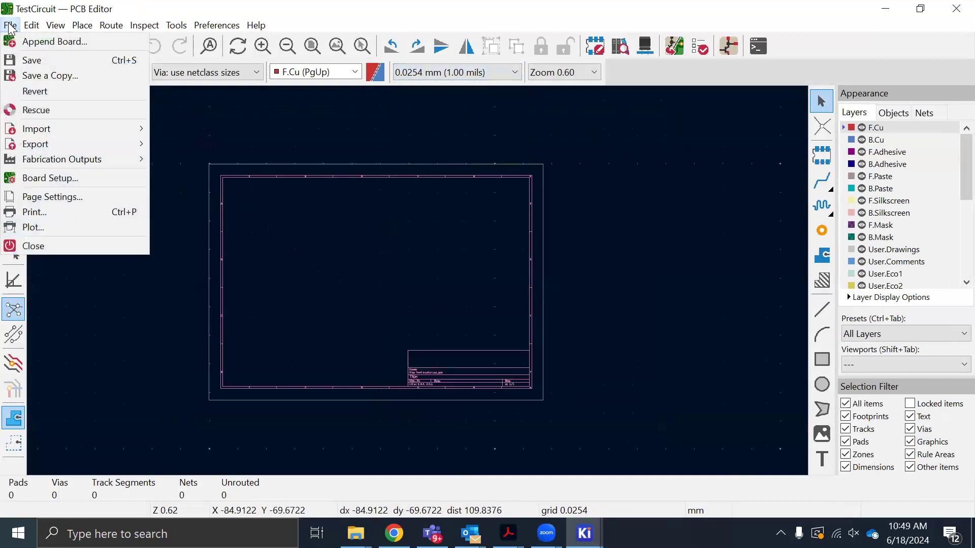
{"action": "left_click", "coordinate": [44, 179]}
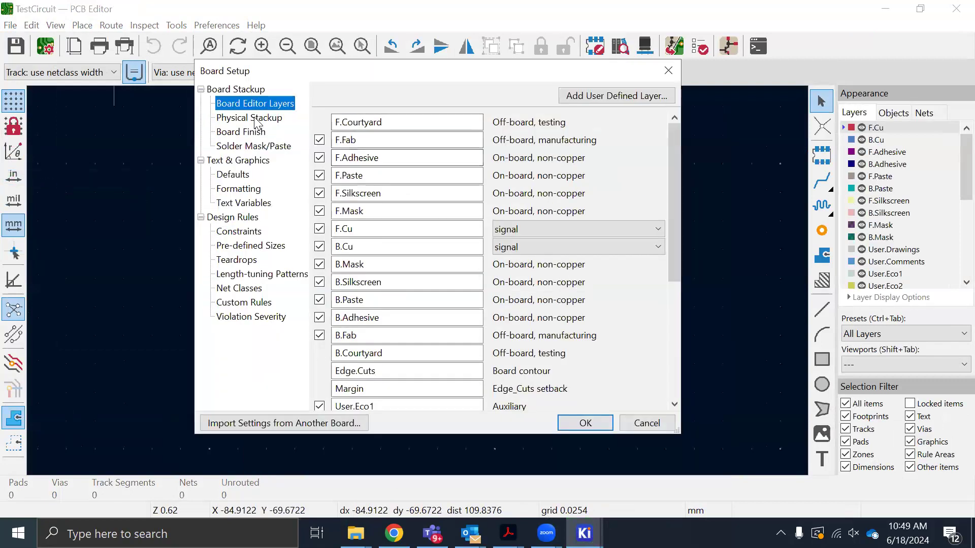
{"action": "left_click", "coordinate": [254, 119]}
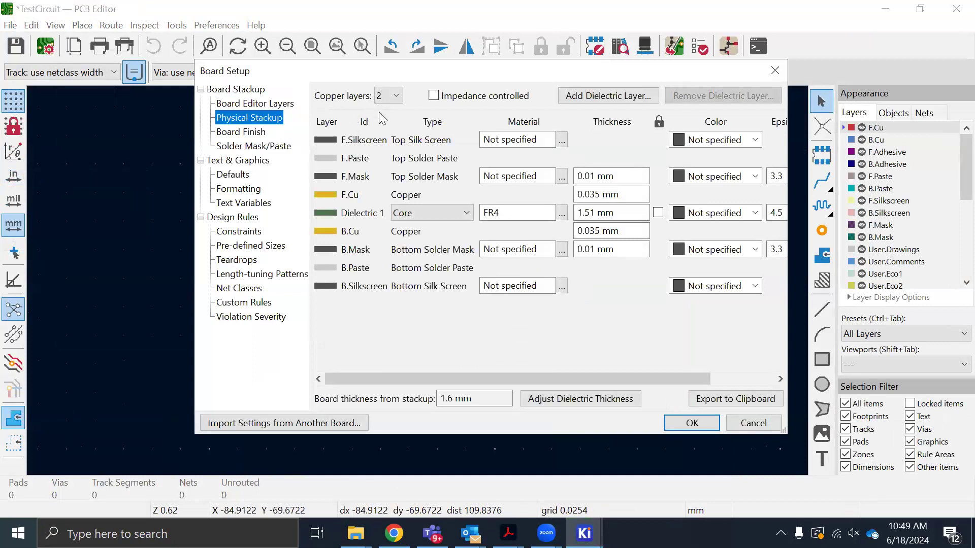
{"action": "left_click", "coordinate": [396, 96]}
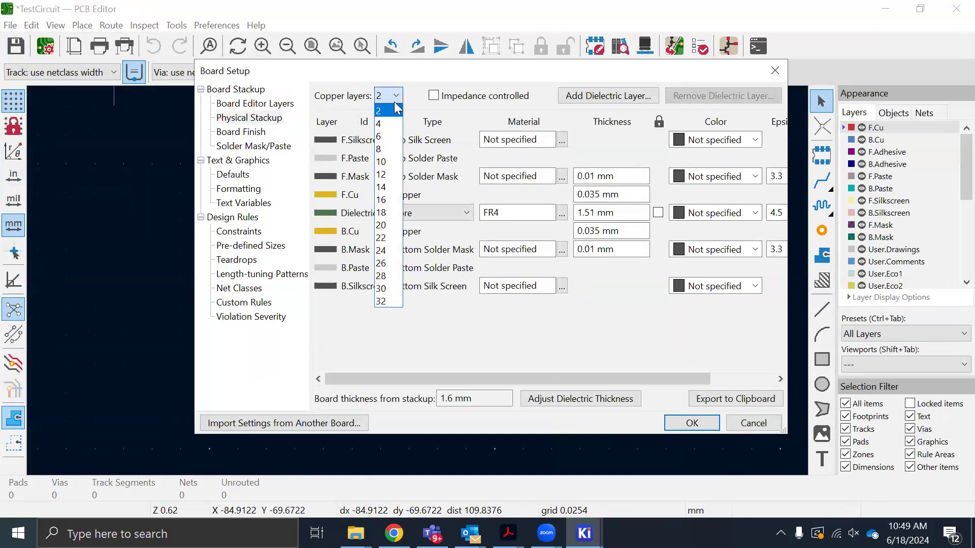
{"action": "left_click", "coordinate": [334, 74]}
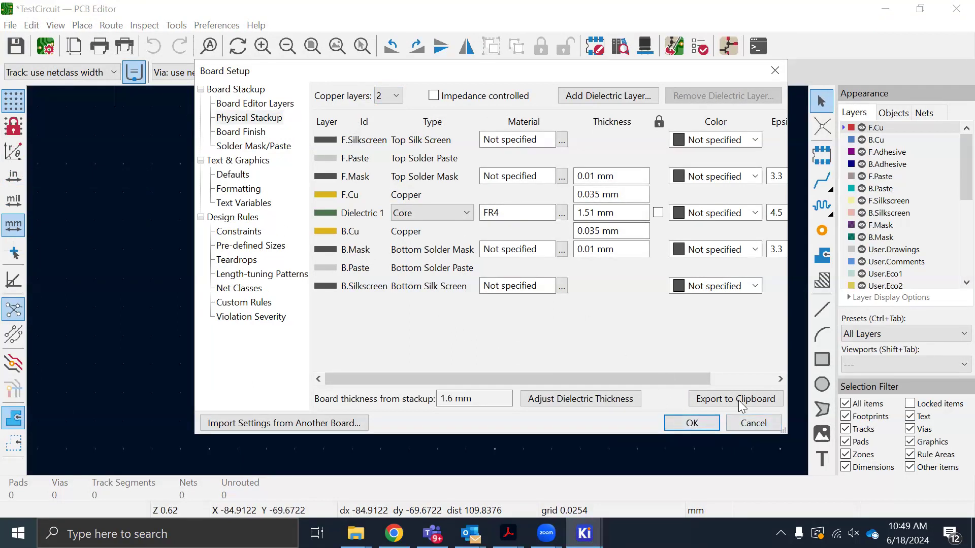
{"action": "left_click", "coordinate": [745, 426]}
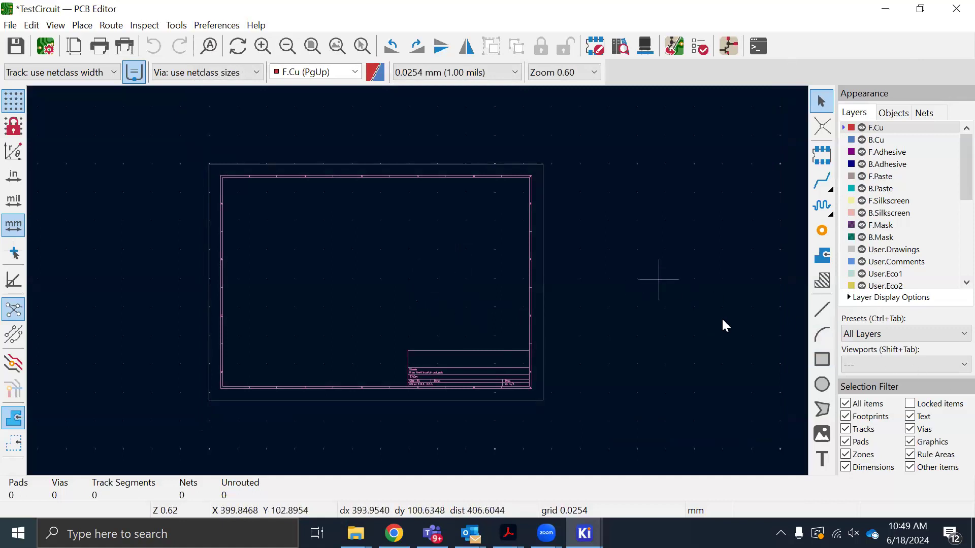
Look through the board's layer list and make Edge.Cuts the active layer
{"action": "scroll", "coordinate": [379, 276], "scroll_direction": "up", "scroll_amount": 2}
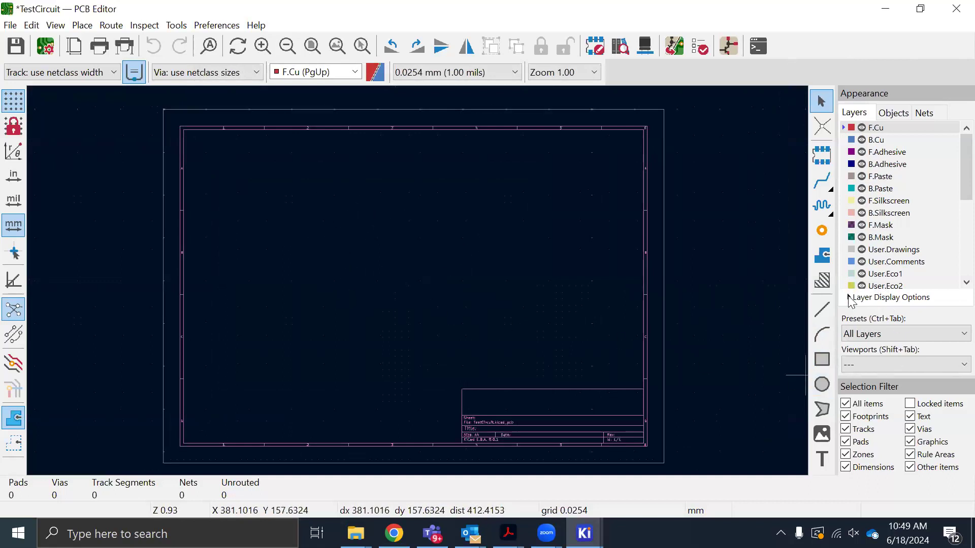
{"action": "scroll", "coordinate": [909, 238], "scroll_direction": "down", "scroll_amount": 2}
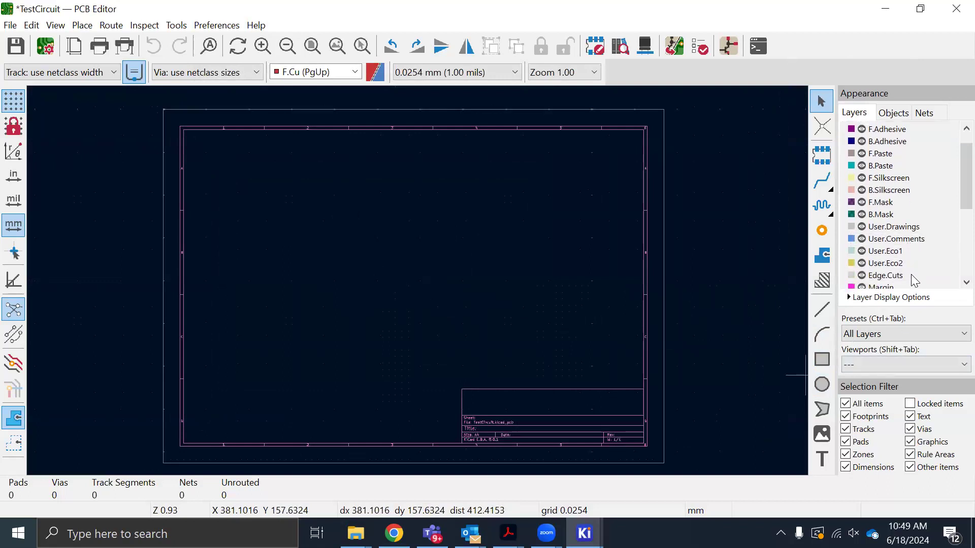
{"action": "scroll", "coordinate": [910, 255], "scroll_direction": "down", "scroll_amount": 2}
{"action": "scroll", "coordinate": [910, 251], "scroll_direction": "up", "scroll_amount": 4}
{"action": "scroll", "coordinate": [904, 259], "scroll_direction": "down", "scroll_amount": 4}
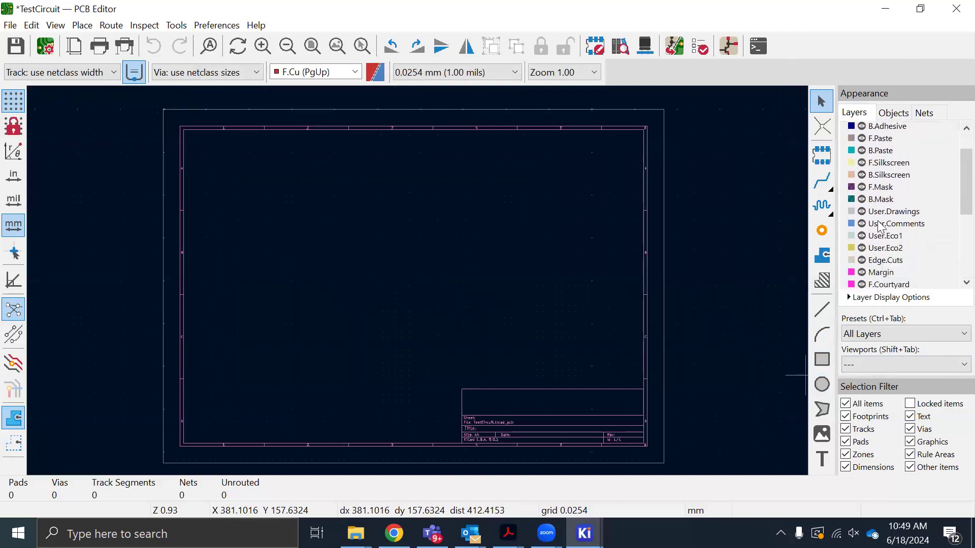
{"action": "scroll", "coordinate": [898, 272], "scroll_direction": "down", "scroll_amount": 3}
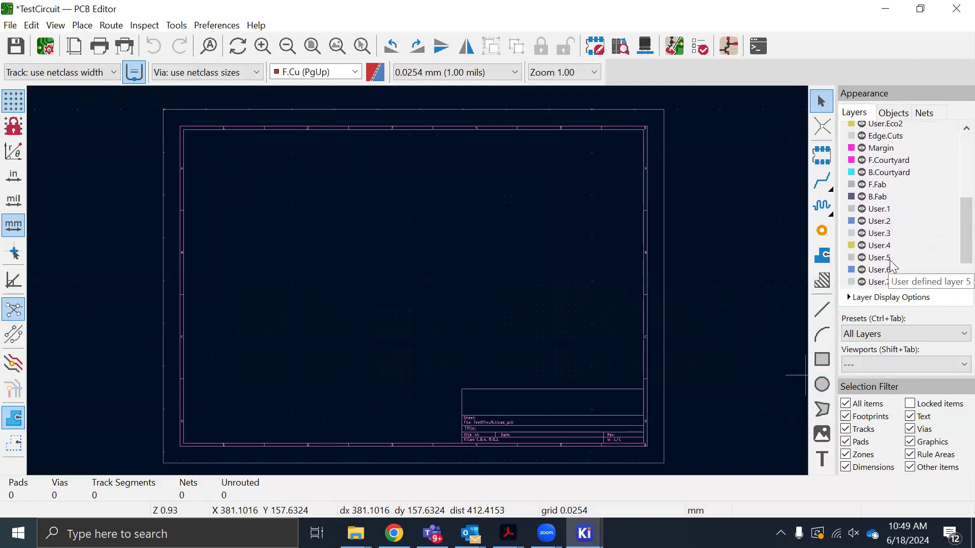
{"action": "scroll", "coordinate": [892, 265], "scroll_direction": "up", "scroll_amount": 1}
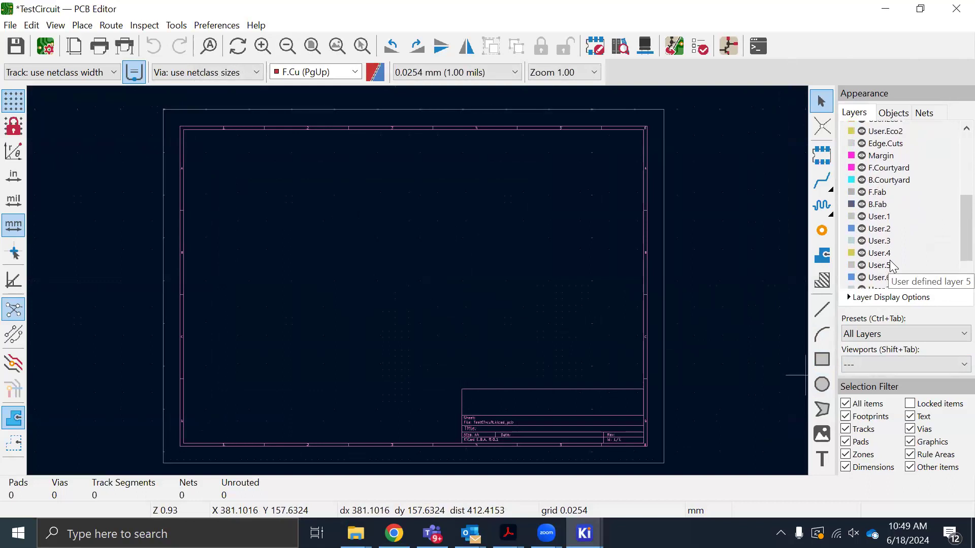
{"action": "left_click", "coordinate": [873, 143]}
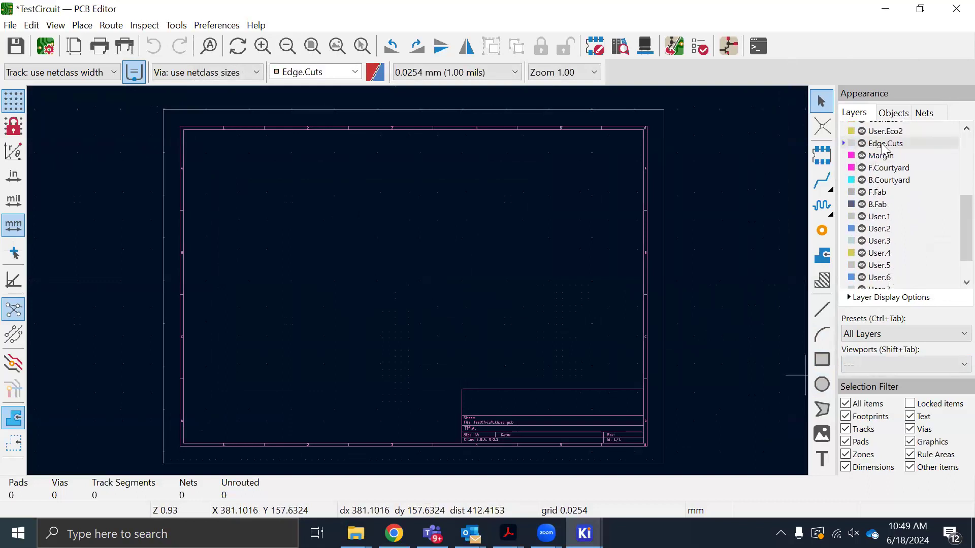
Review the available layer visibility presets and close the list without changing the preset
{"action": "left_click", "coordinate": [899, 335]}
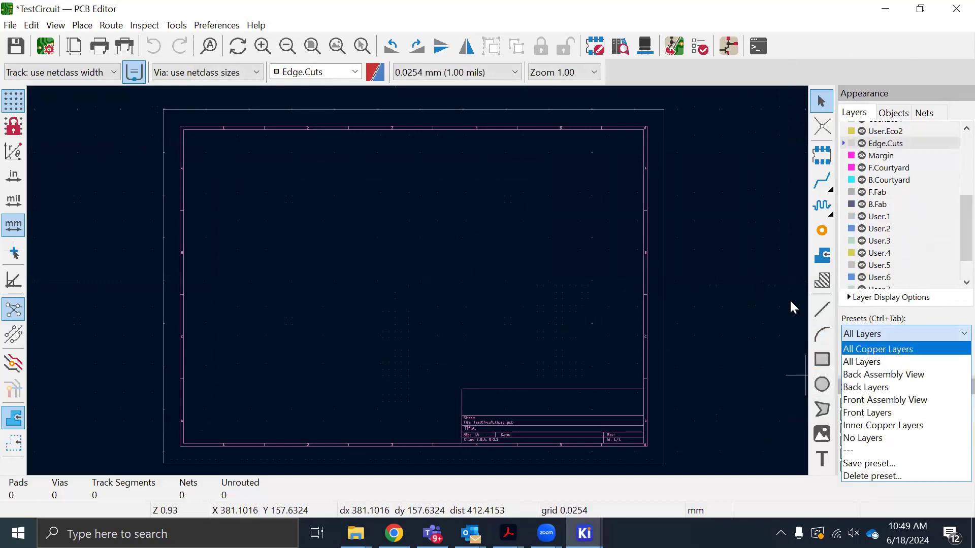
{"action": "left_click", "coordinate": [748, 235]}
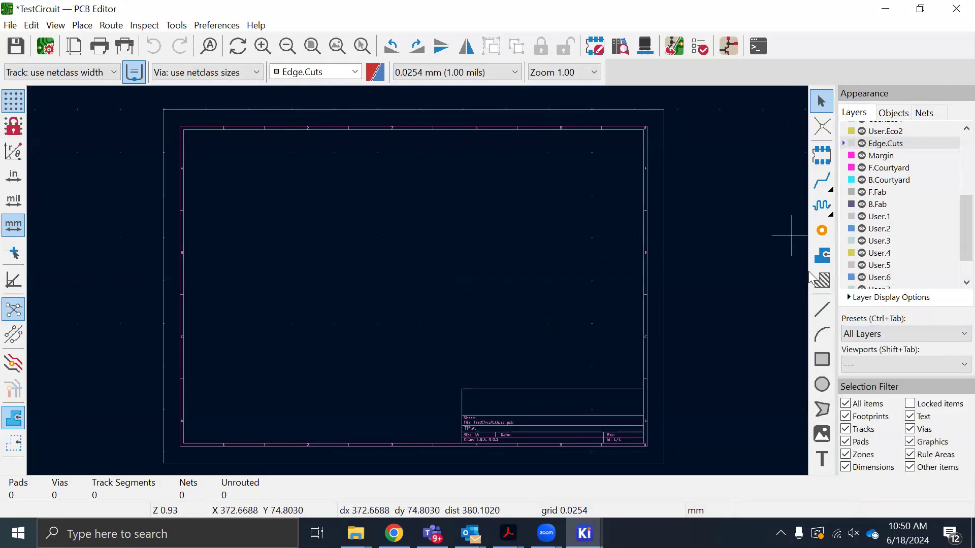
{"action": "left_click", "coordinate": [886, 335]}
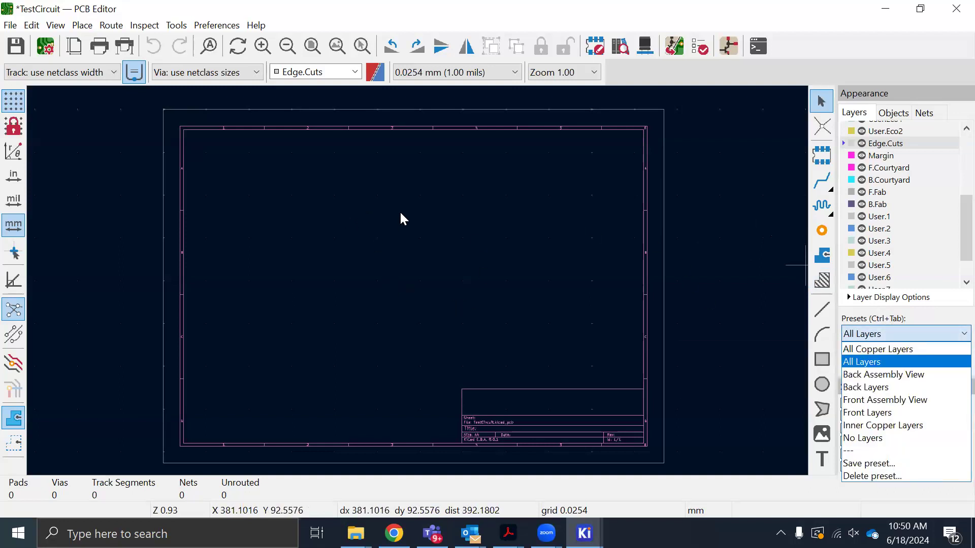
{"action": "scroll", "coordinate": [382, 243], "scroll_direction": "up", "scroll_amount": 1}
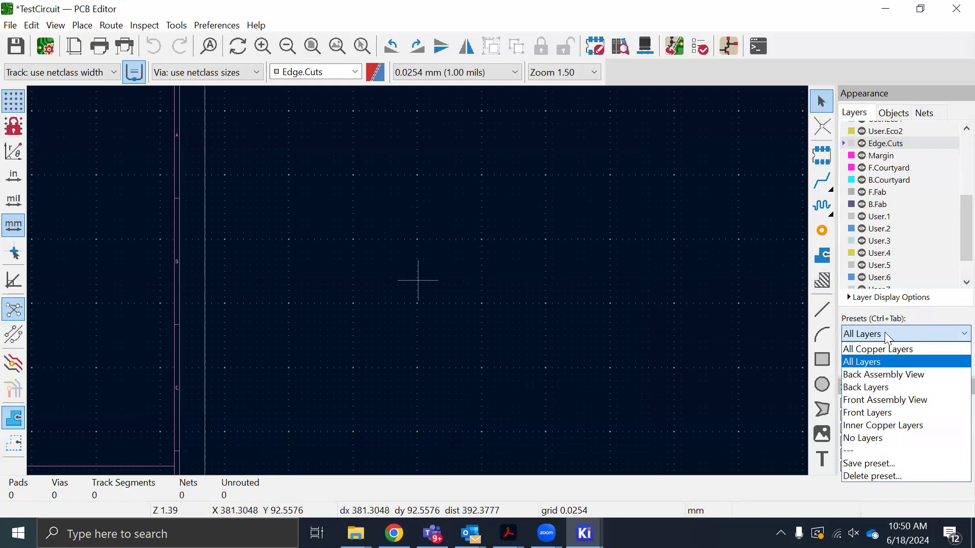
{"action": "scroll", "coordinate": [418, 279], "scroll_direction": "down", "scroll_amount": 2}
{"action": "scroll", "coordinate": [418, 280], "scroll_direction": "up", "scroll_amount": 1}
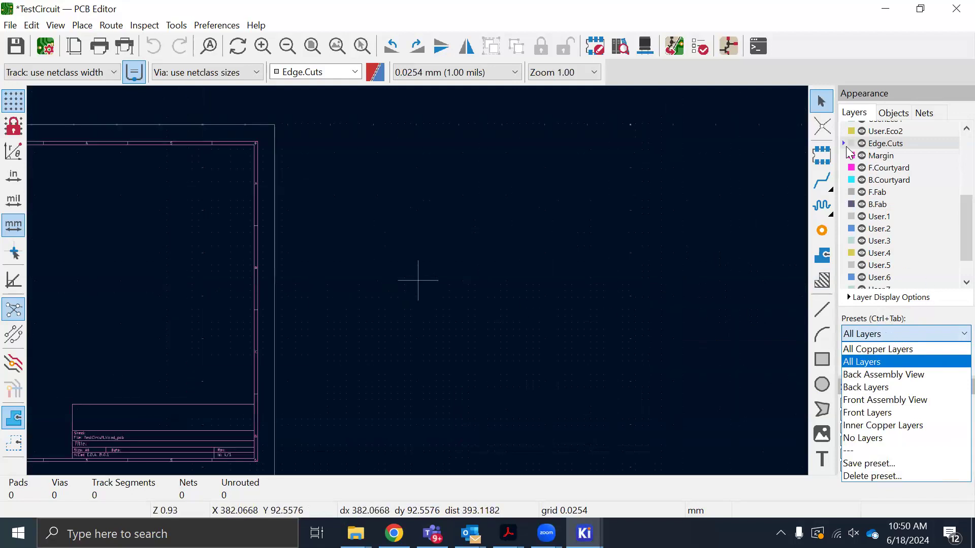
{"action": "scroll", "coordinate": [417, 280], "scroll_direction": "down", "scroll_amount": 2}
{"action": "scroll", "coordinate": [417, 279], "scroll_direction": "up", "scroll_amount": 1}
{"action": "scroll", "coordinate": [417, 280], "scroll_direction": "down", "scroll_amount": 2}
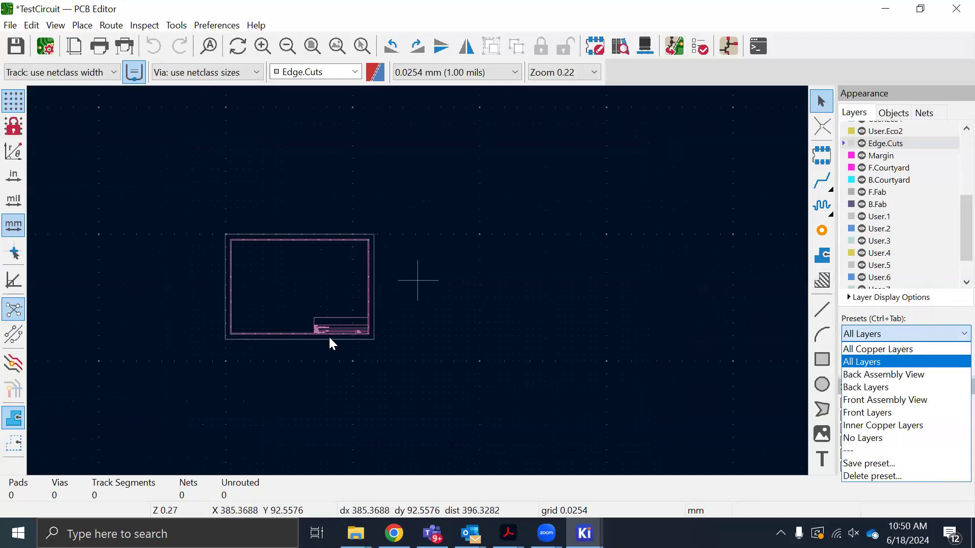
{"action": "scroll", "coordinate": [418, 280], "scroll_direction": "up", "scroll_amount": 1}
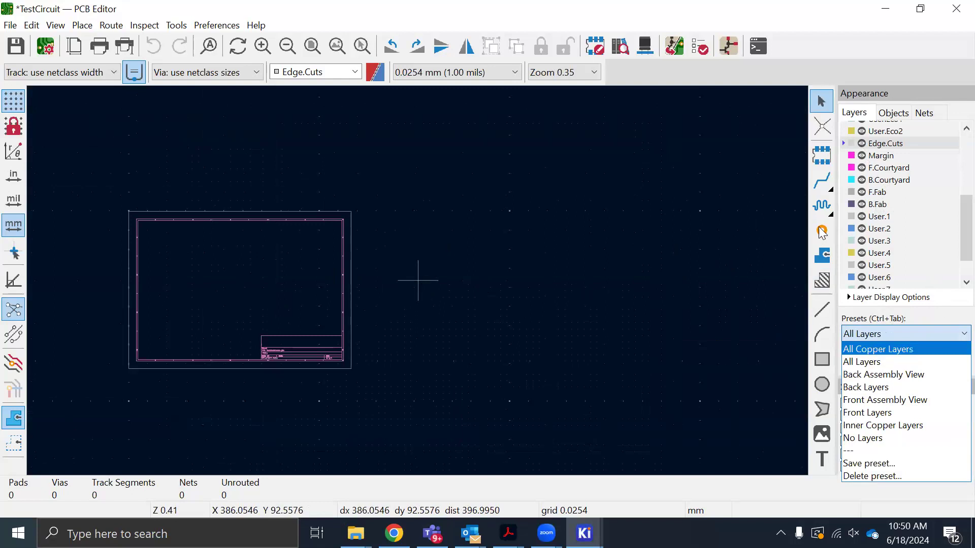
{"action": "left_click", "coordinate": [818, 363]}
Draw a rectangular board outline about 63 mm wide and 34 mm high on Edge.Cuts inside the sheet frame, and save the board
{"action": "scroll", "coordinate": [417, 279], "scroll_direction": "up", "scroll_amount": 4}
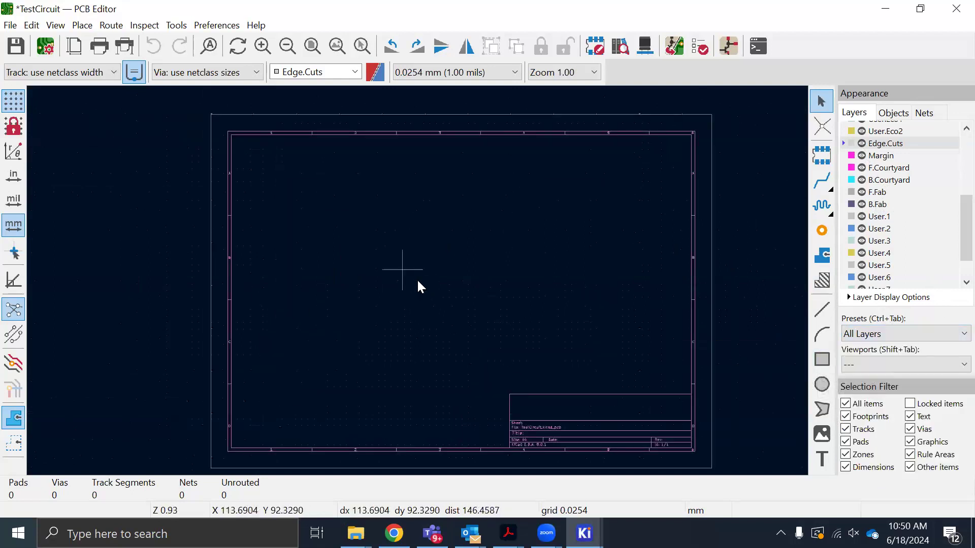
{"action": "scroll", "coordinate": [418, 282], "scroll_direction": "up", "scroll_amount": 2}
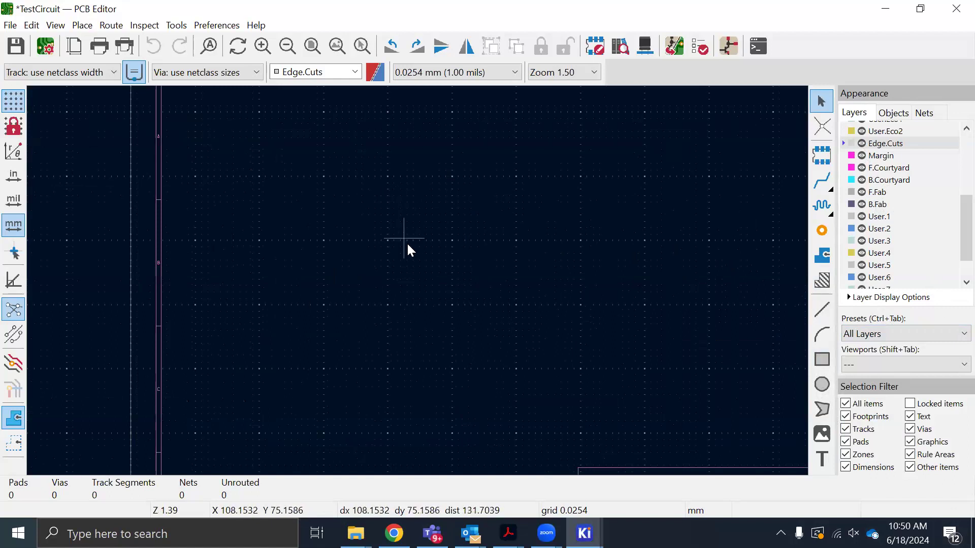
{"action": "scroll", "coordinate": [881, 205], "scroll_direction": "up", "scroll_amount": 1}
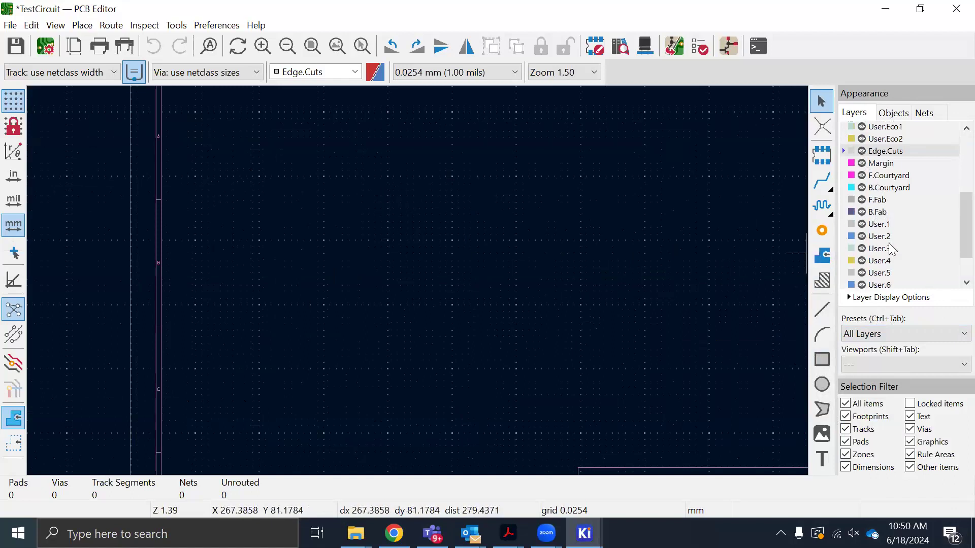
{"action": "left_click", "coordinate": [822, 359]}
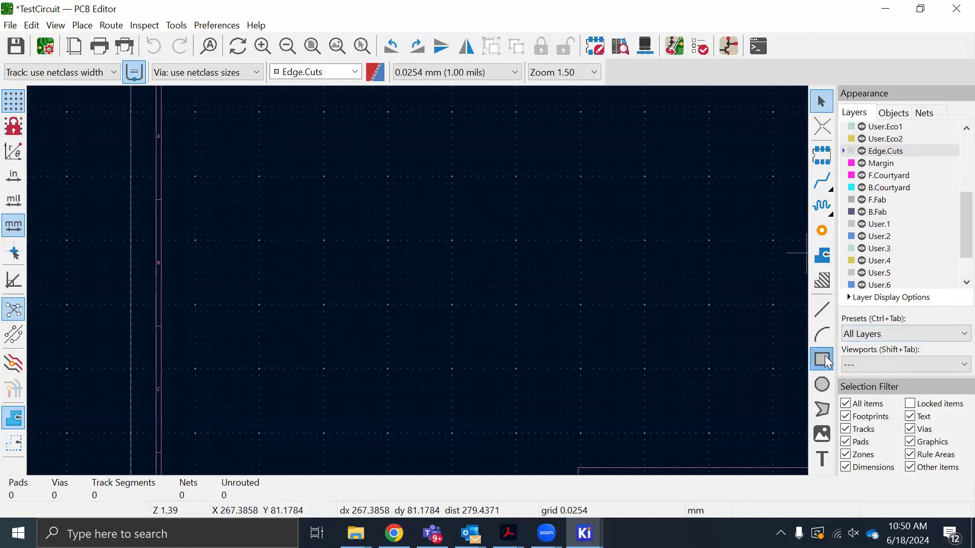
{"action": "left_click", "coordinate": [389, 229]}
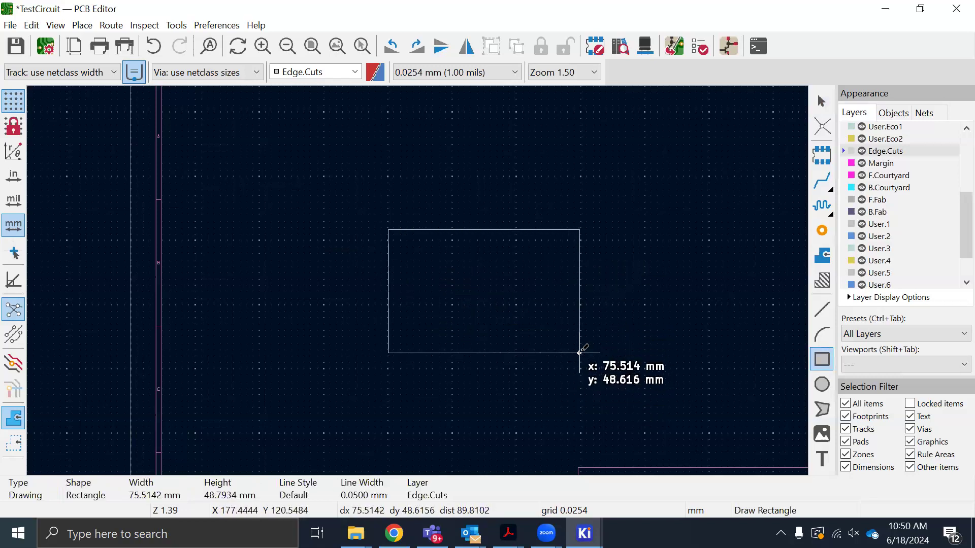
{"action": "scroll", "coordinate": [580, 350], "scroll_direction": "up", "scroll_amount": 2}
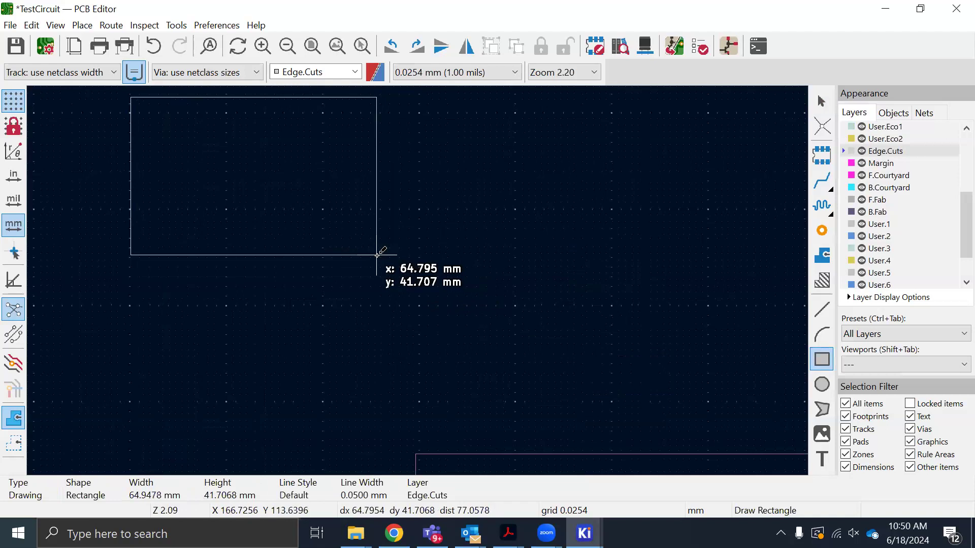
{"action": "left_click", "coordinate": [369, 227]}
{"action": "scroll", "coordinate": [420, 265], "scroll_direction": "down", "scroll_amount": 6}
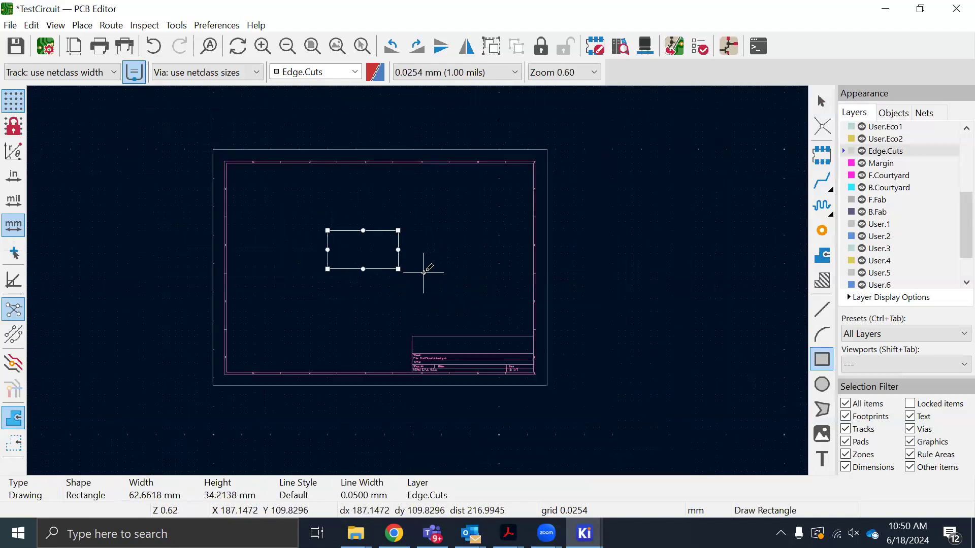
{"action": "key", "text": "Escape"}
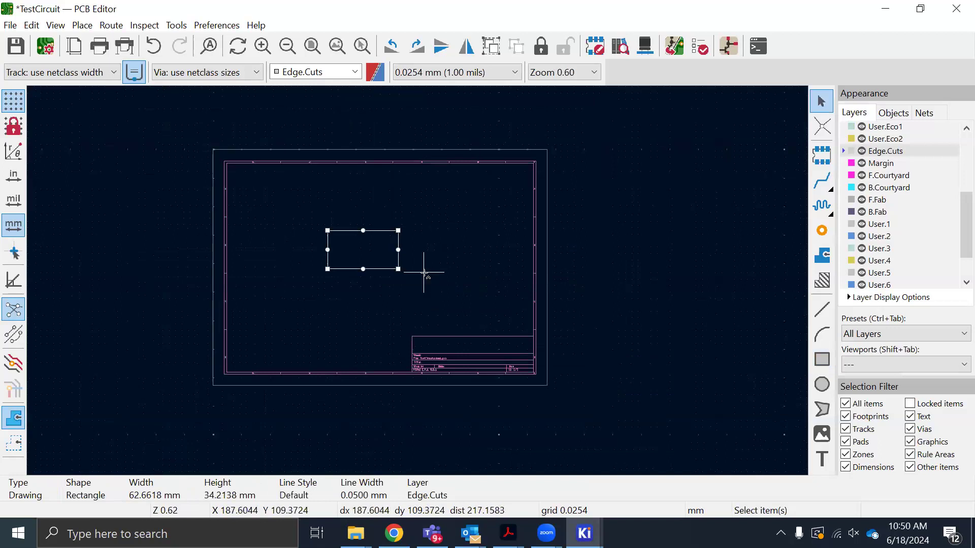
{"action": "key", "text": "ctrl+s"}
{"action": "key", "text": "Escape"}
{"action": "scroll", "coordinate": [418, 278], "scroll_direction": "up", "scroll_amount": 6}
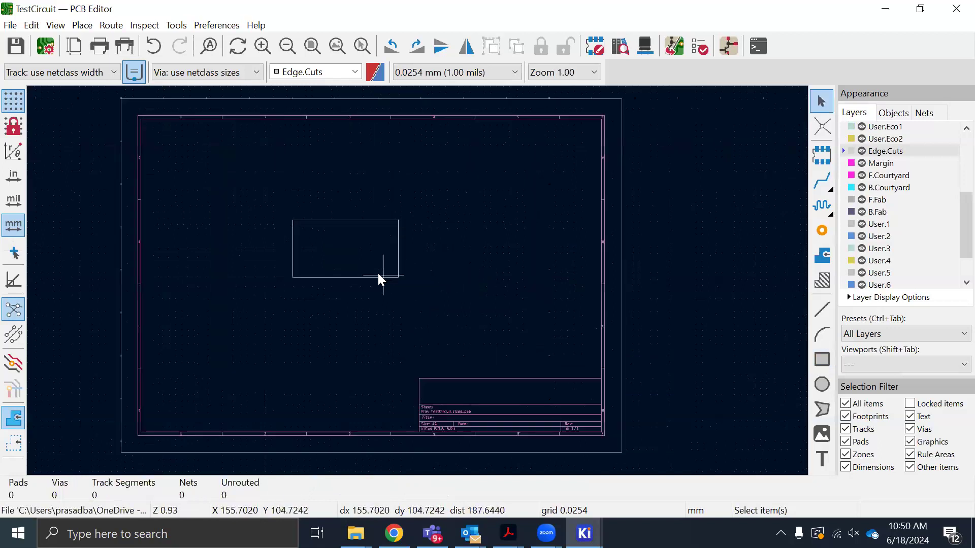
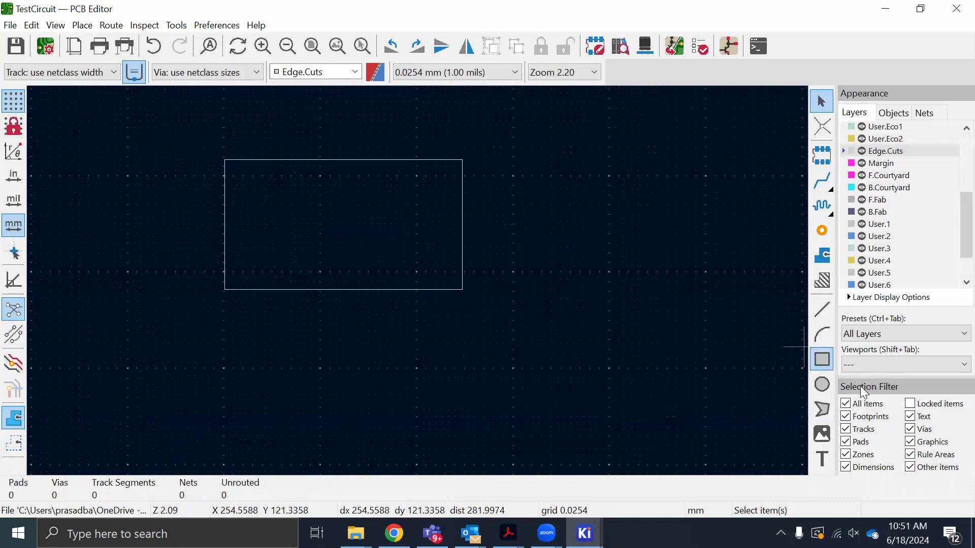
{"action": "left_click", "coordinate": [823, 386]}
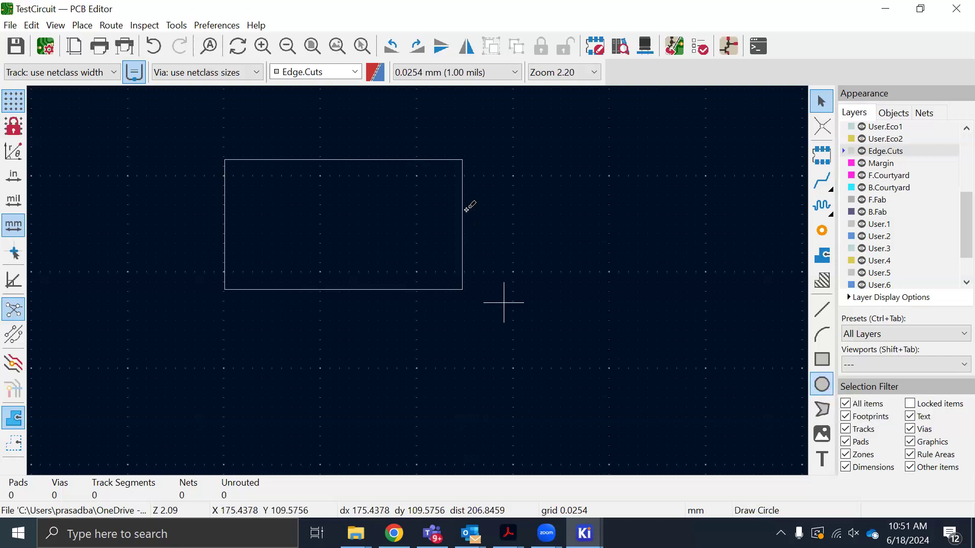
{"action": "left_click", "coordinate": [463, 160]}
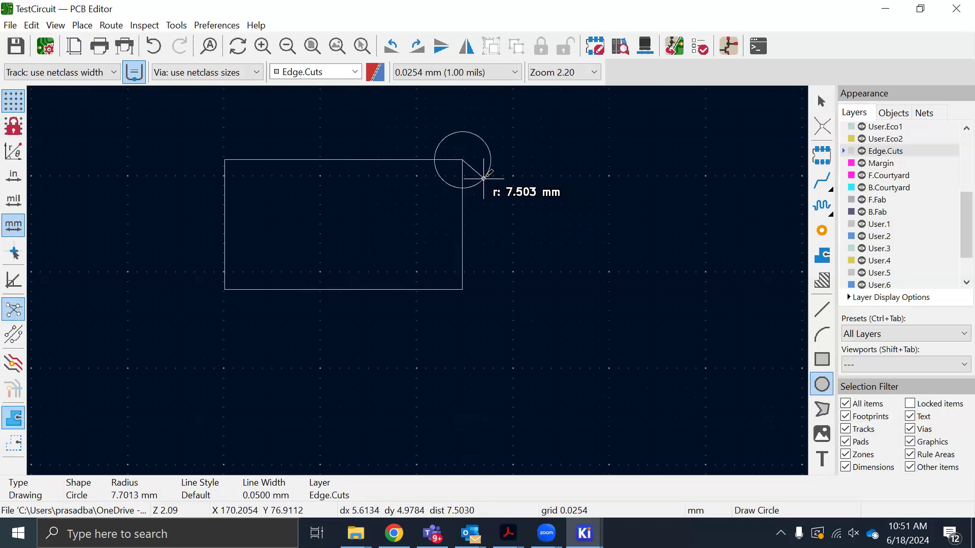
{"action": "key", "text": "Escape"}
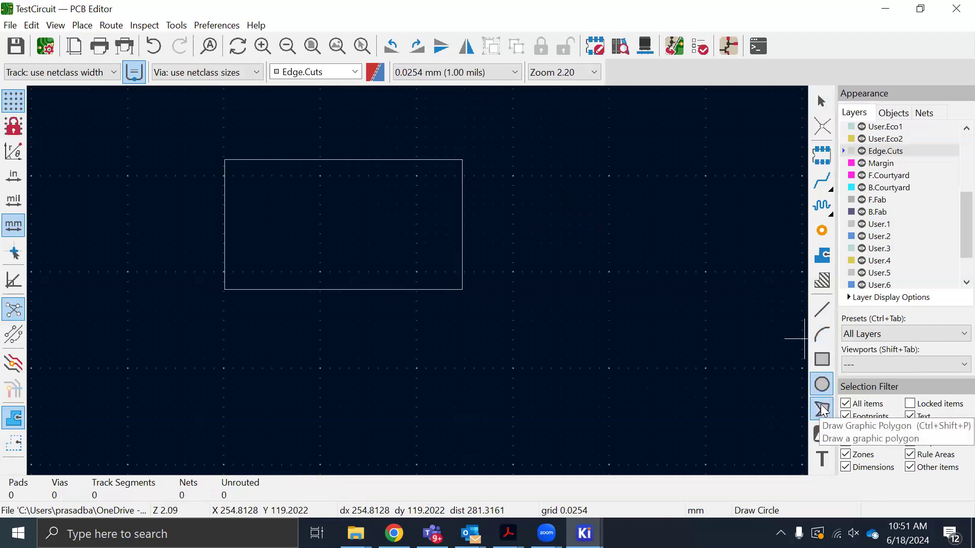
{"action": "key", "text": "ctrl+shift+p"}
{"action": "left_click", "coordinate": [512, 380]}
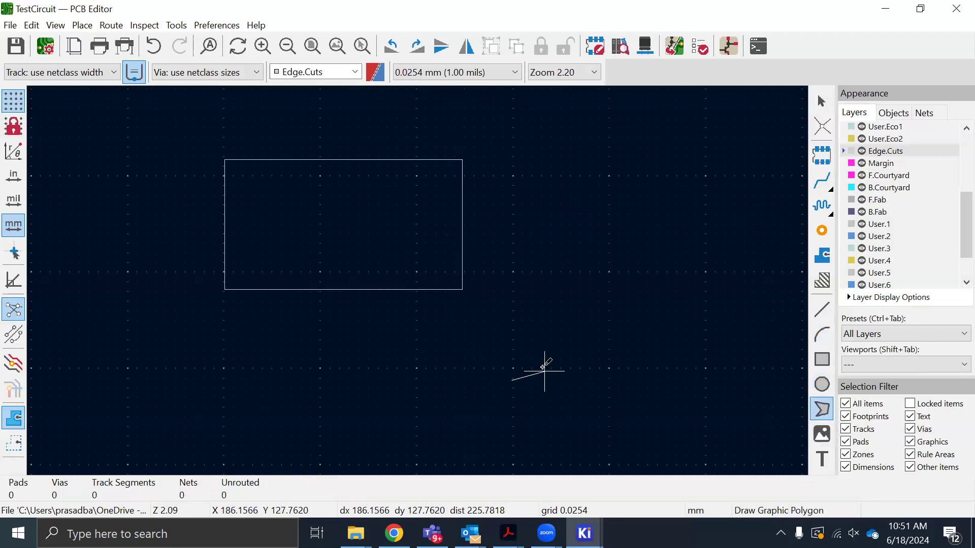
{"action": "left_click", "coordinate": [662, 380]}
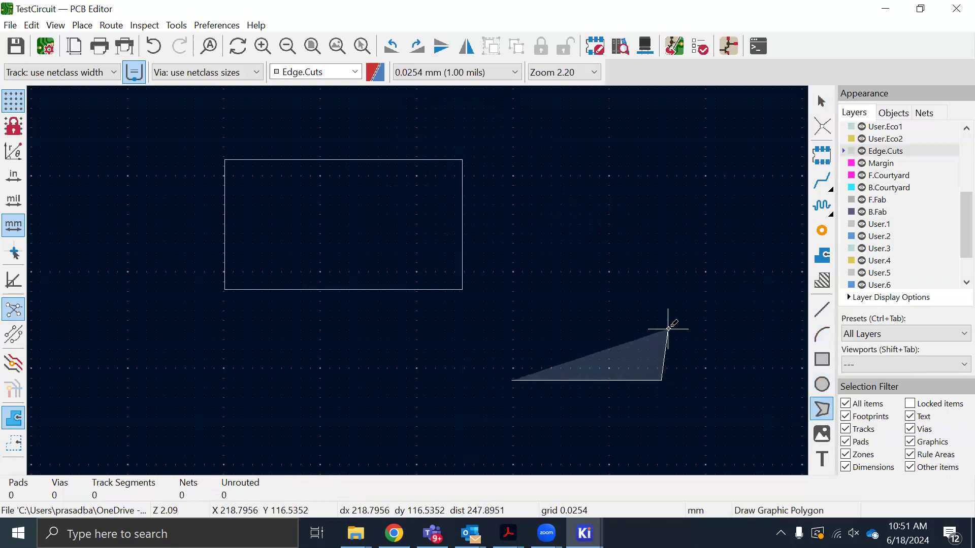
{"action": "left_click", "coordinate": [693, 327]}
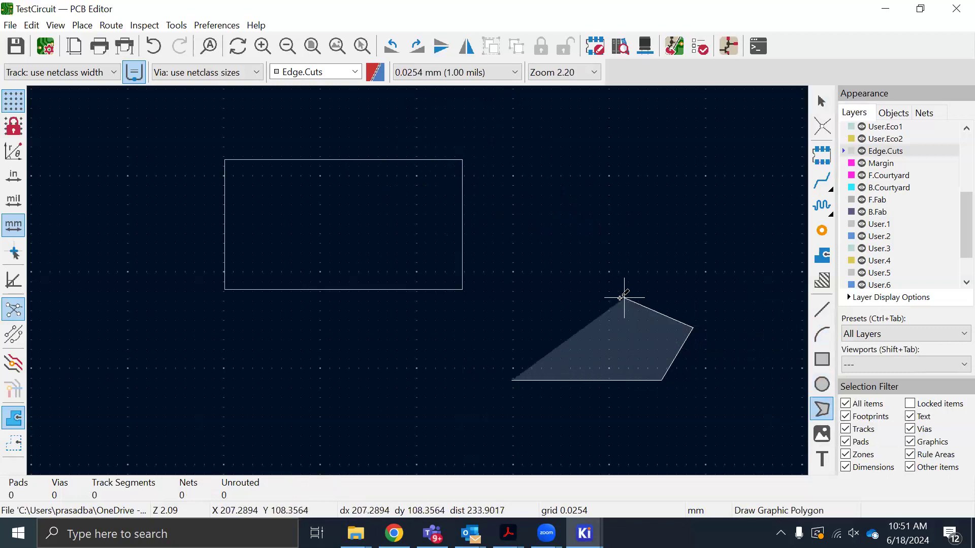
{"action": "left_click", "coordinate": [539, 265]}
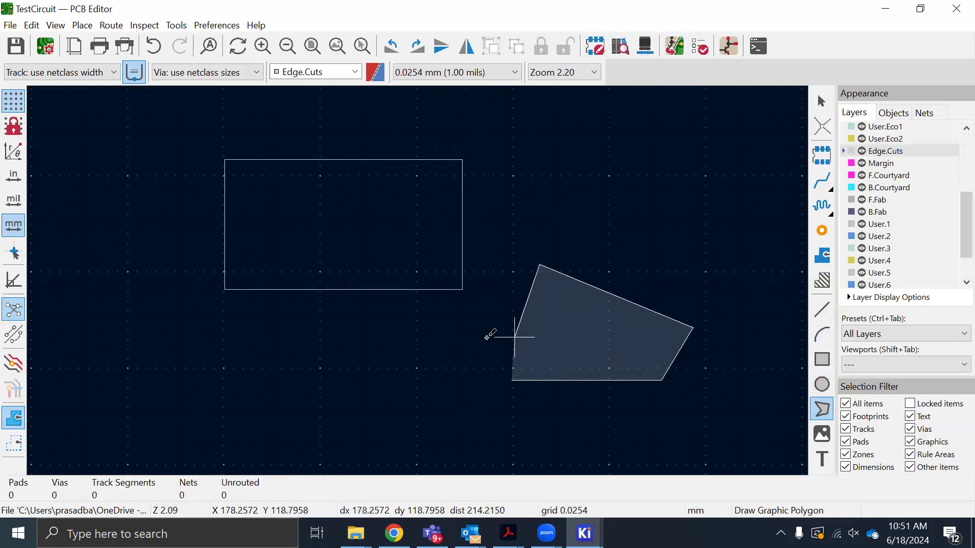
{"action": "key", "text": "Escape"}
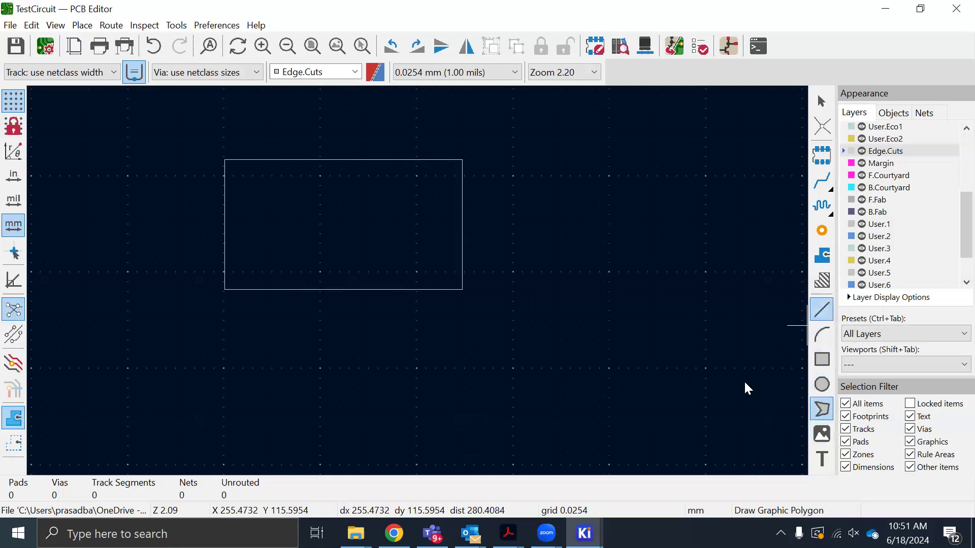
{"action": "scroll", "coordinate": [419, 278], "scroll_direction": "down", "scroll_amount": 3}
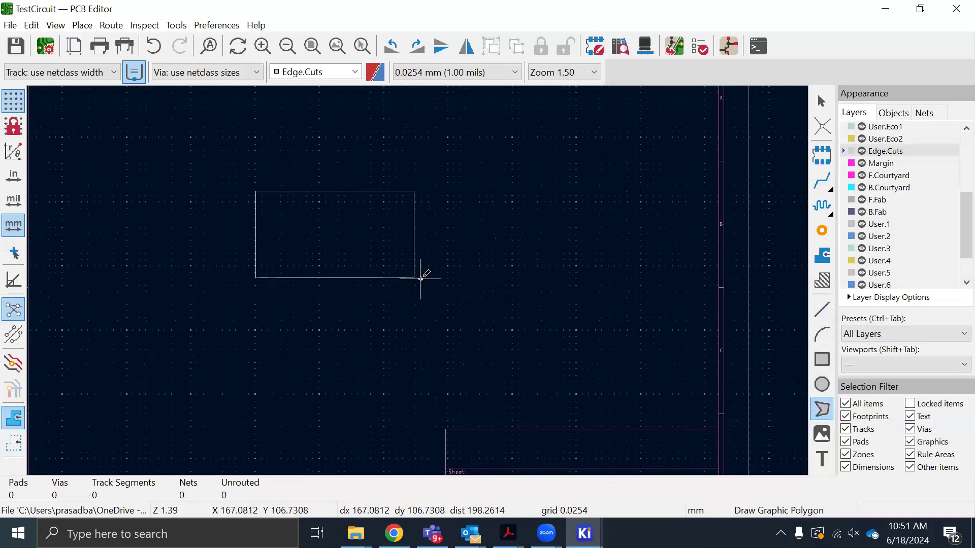
{"action": "key", "text": "Escape"}
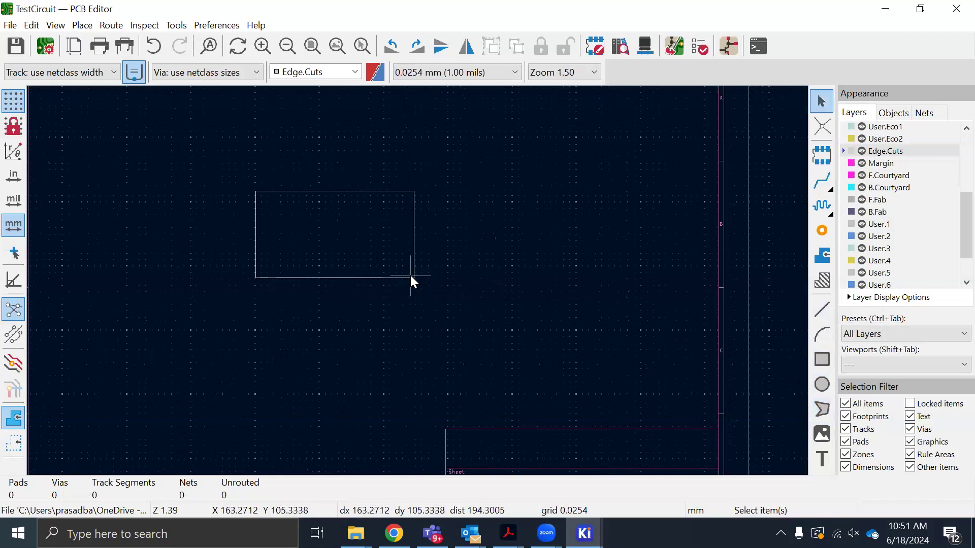
Set the Edge.Cuts outline rectangle's height and width to 40 mm each in its properties
{"action": "scroll", "coordinate": [409, 274], "scroll_direction": "up", "scroll_amount": 3}
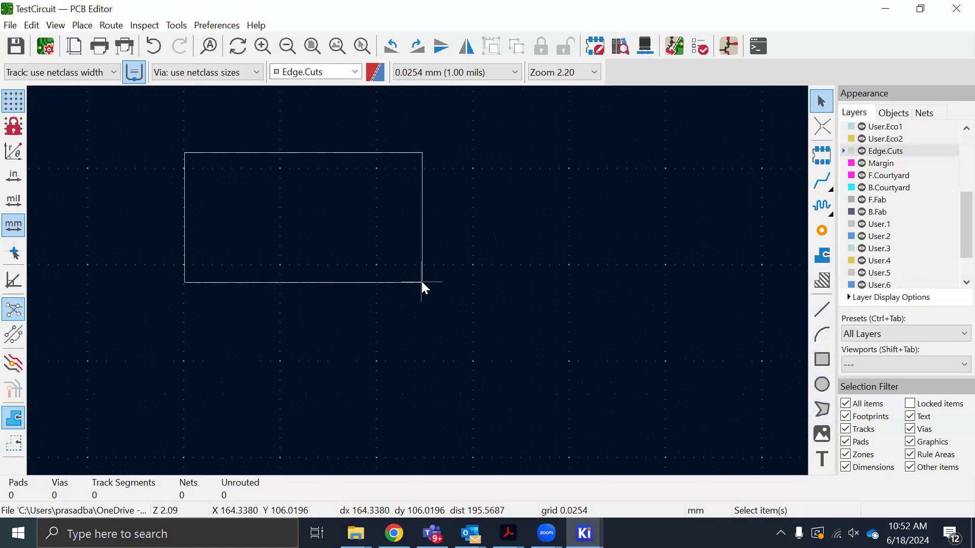
{"action": "left_click", "coordinate": [422, 282]}
{"action": "key", "text": "e"}
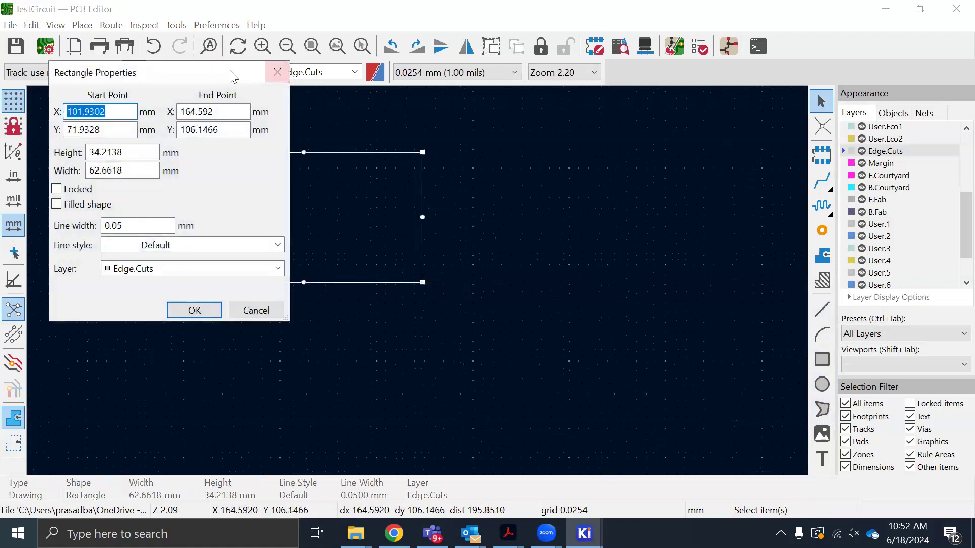
{"action": "left_click_drag", "start_coordinate": [231, 73], "coordinate": [676, 129]}
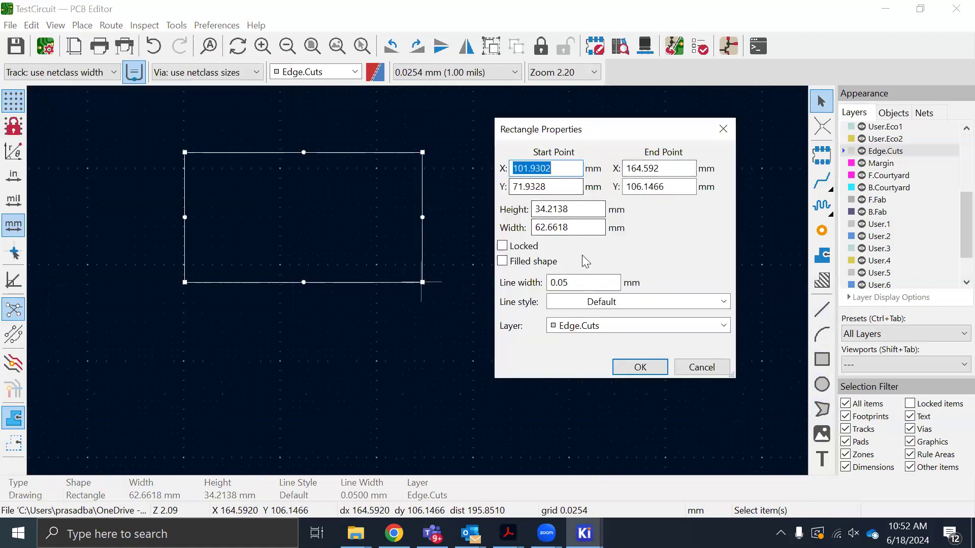
{"action": "left_click_drag", "start_coordinate": [579, 210], "coordinate": [506, 208]}
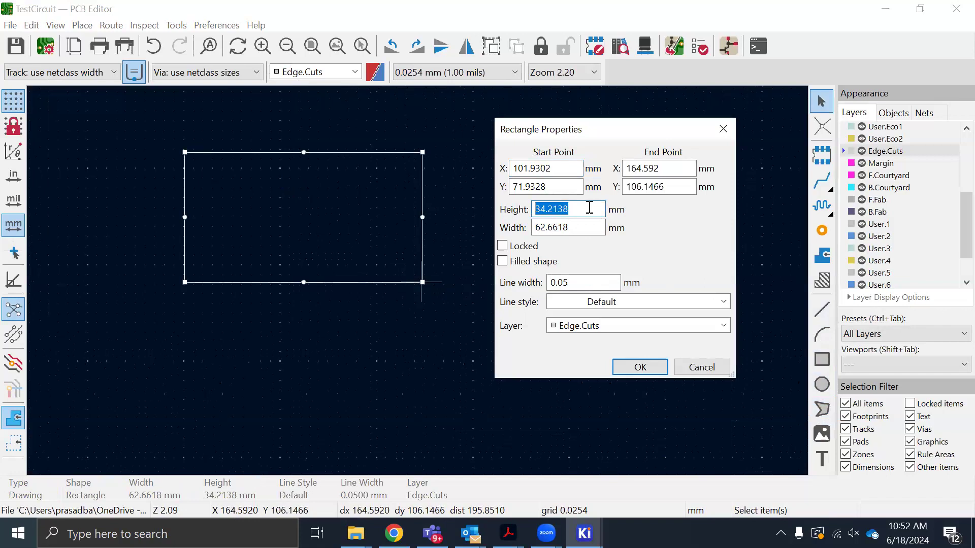
{"action": "type", "text": "40"}
{"action": "key", "text": "Tab"}
{"action": "type", "text": "40"}
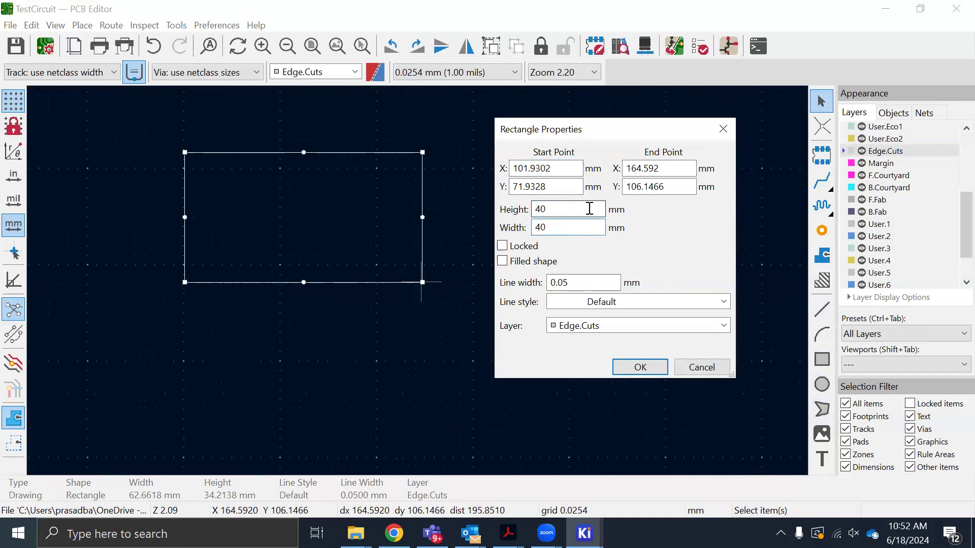
Set the board outline's line width to 1 mm, apply the property changes, and save the board
{"action": "left_click", "coordinate": [589, 282]}
{"action": "double_click", "coordinate": [581, 288]}
{"action": "type", "text": "1"}
{"action": "left_click", "coordinate": [627, 368]}
{"action": "scroll", "coordinate": [373, 276], "scroll_direction": "up", "scroll_amount": 5}
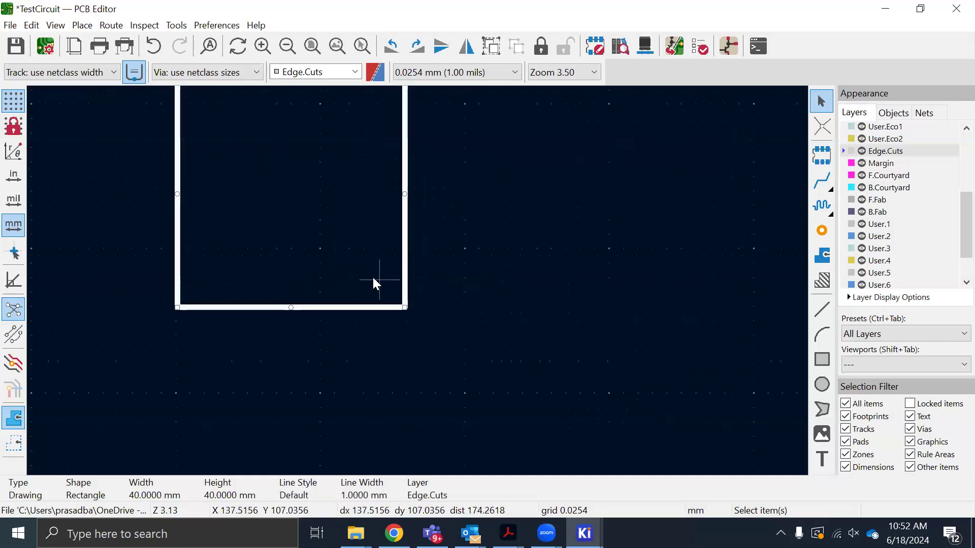
{"action": "scroll", "coordinate": [419, 279], "scroll_direction": "down", "scroll_amount": 5}
{"action": "left_click", "coordinate": [481, 247]}
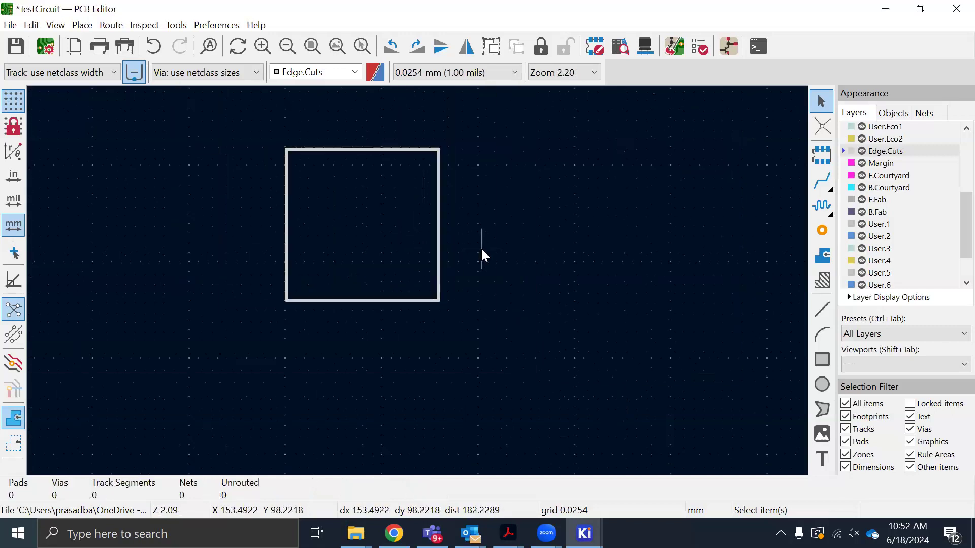
{"action": "key", "text": "ctrl+s"}
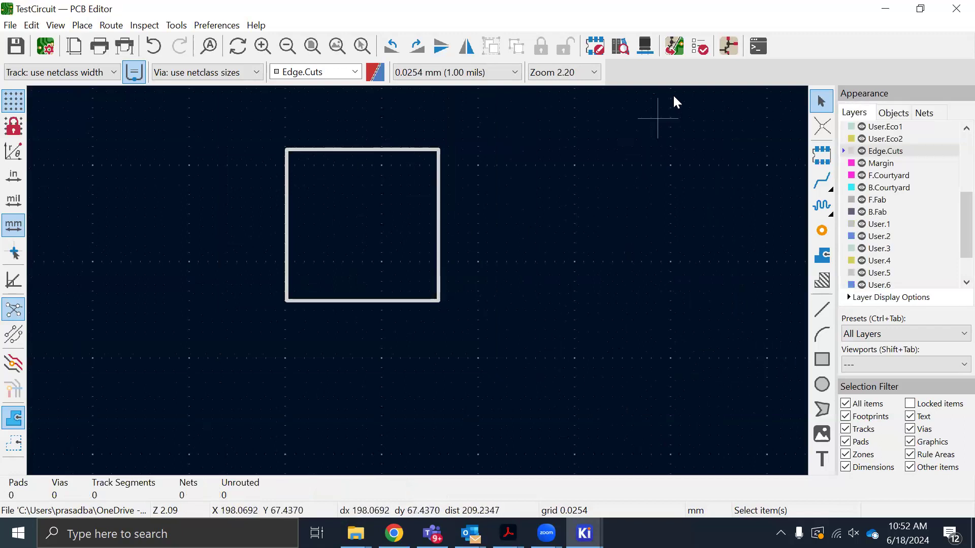
Run the design rules check on the board, review its violations list, and close the checker
{"action": "left_click", "coordinate": [699, 47]}
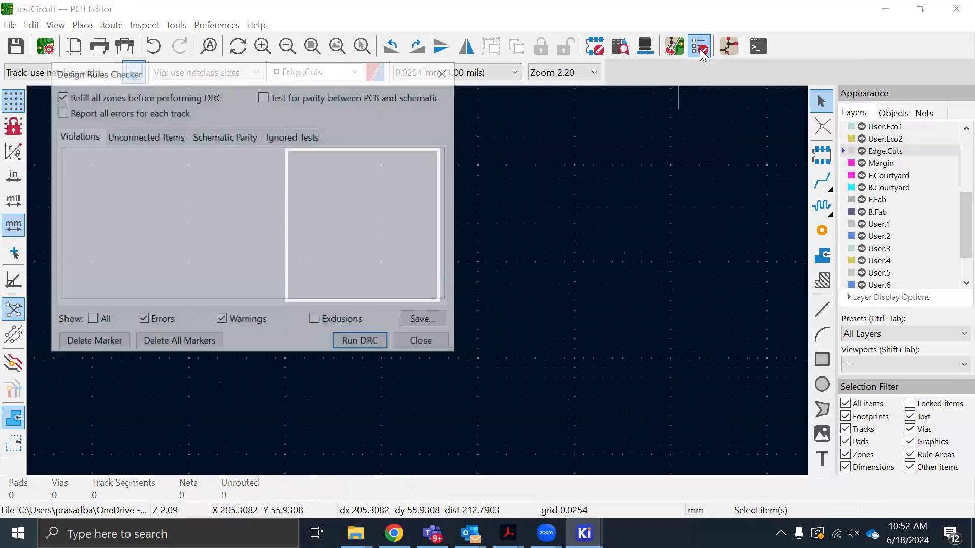
{"action": "left_click", "coordinate": [362, 343]}
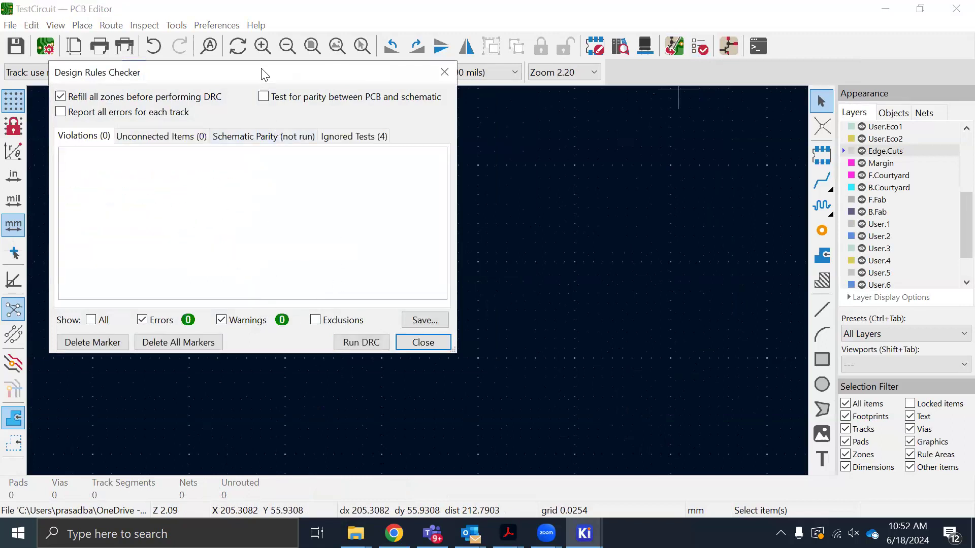
{"action": "left_click_drag", "start_coordinate": [274, 73], "coordinate": [584, 105]}
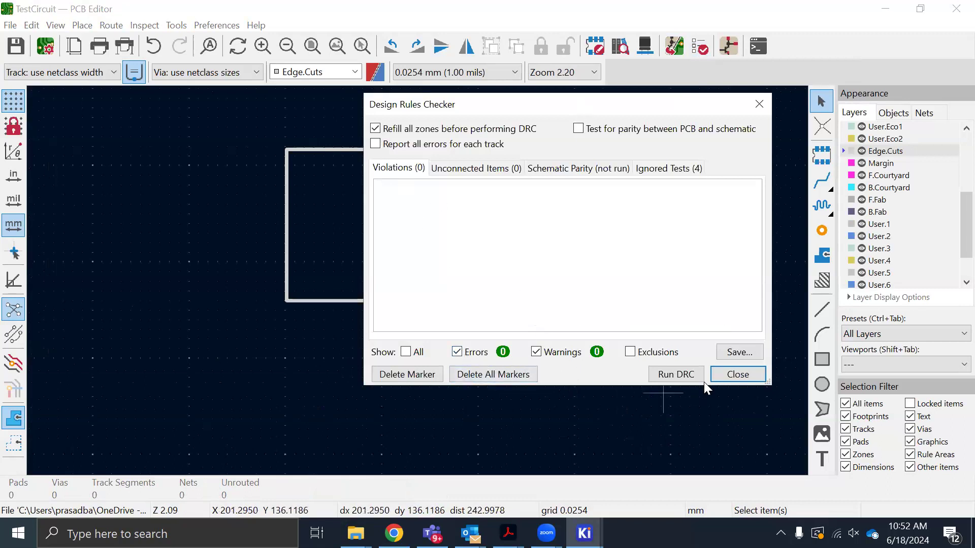
{"action": "left_click", "coordinate": [736, 376]}
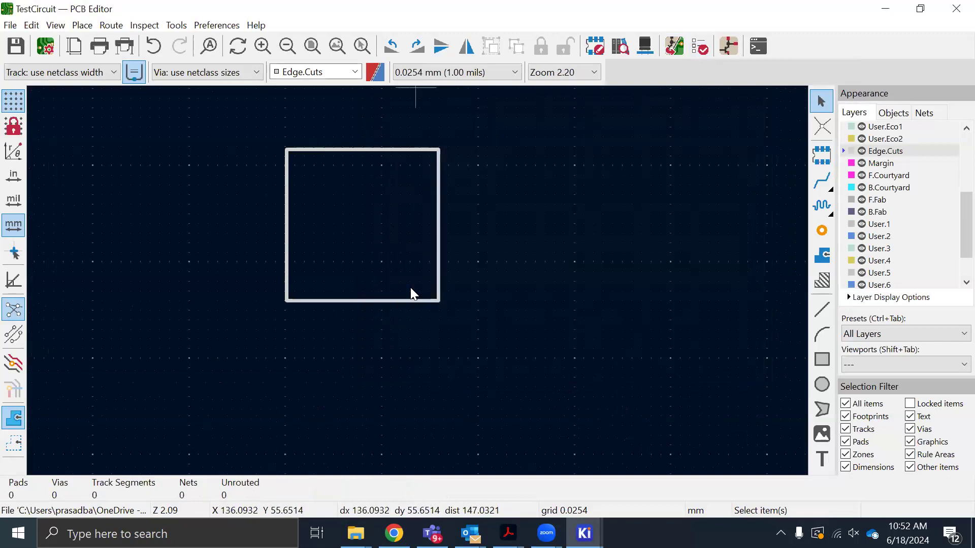
Switch to the Schematic Editor, clear the footprint assigned to resistor R1, and save the schematic
{"action": "left_click", "coordinate": [584, 533]}
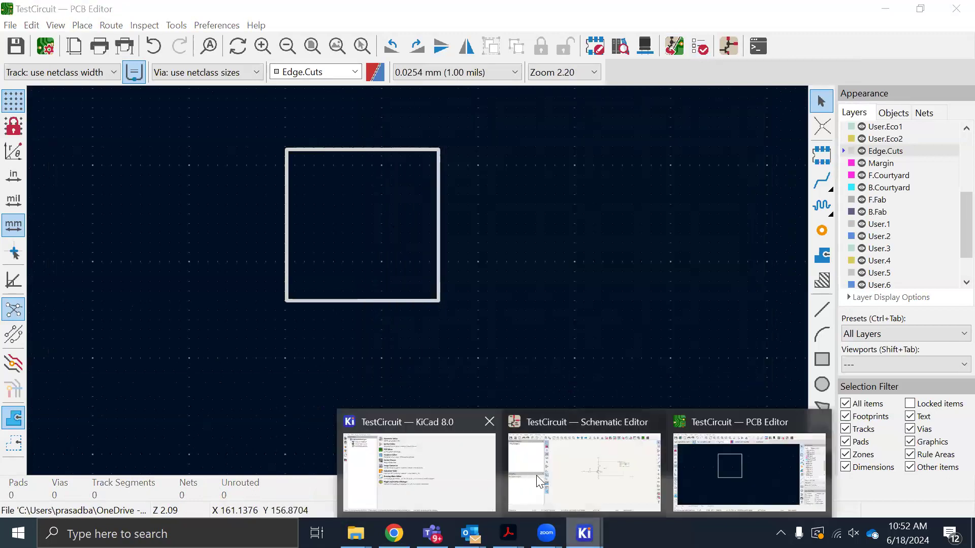
{"action": "left_click", "coordinate": [570, 476]}
{"action": "double_click", "coordinate": [376, 289]}
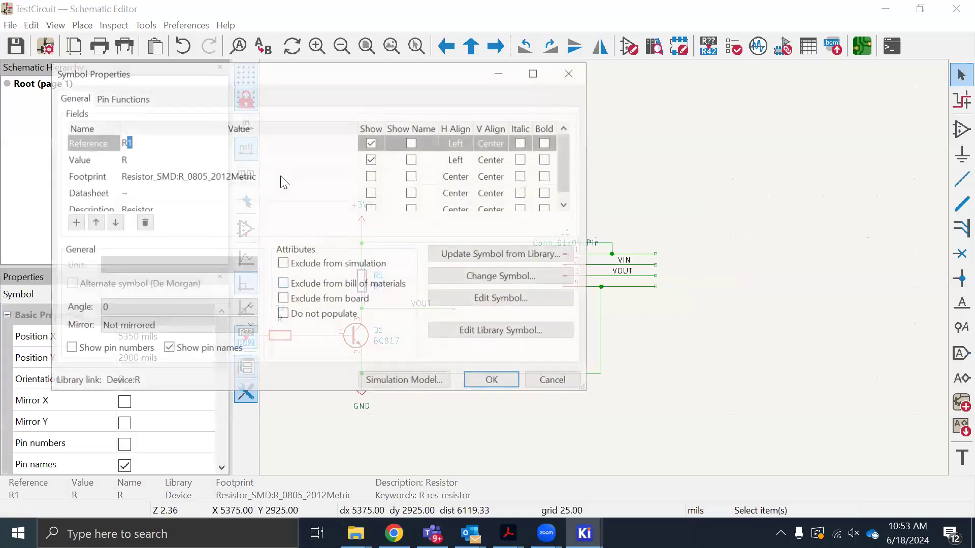
{"action": "left_click", "coordinate": [289, 177]}
{"action": "key", "text": "ctrl+c"}
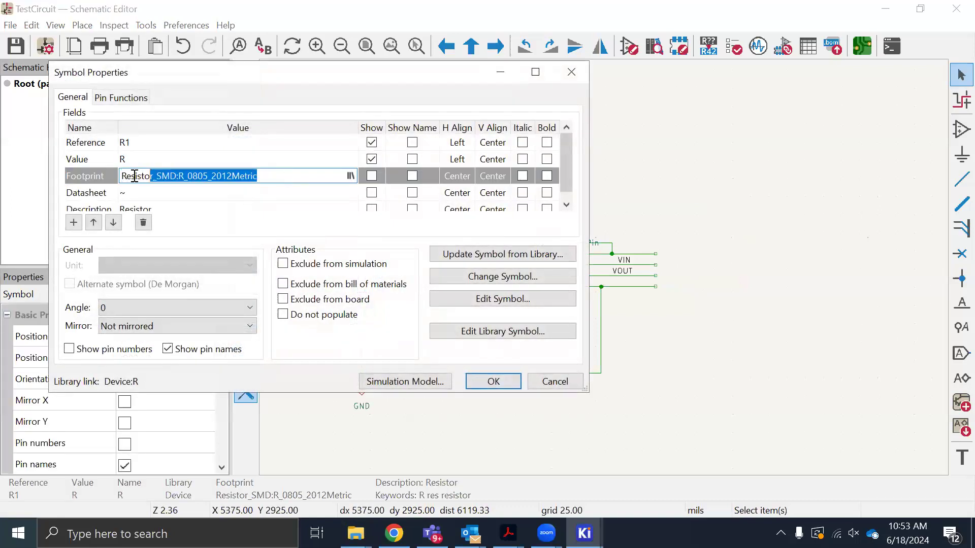
{"action": "key", "text": "BackSpace"}
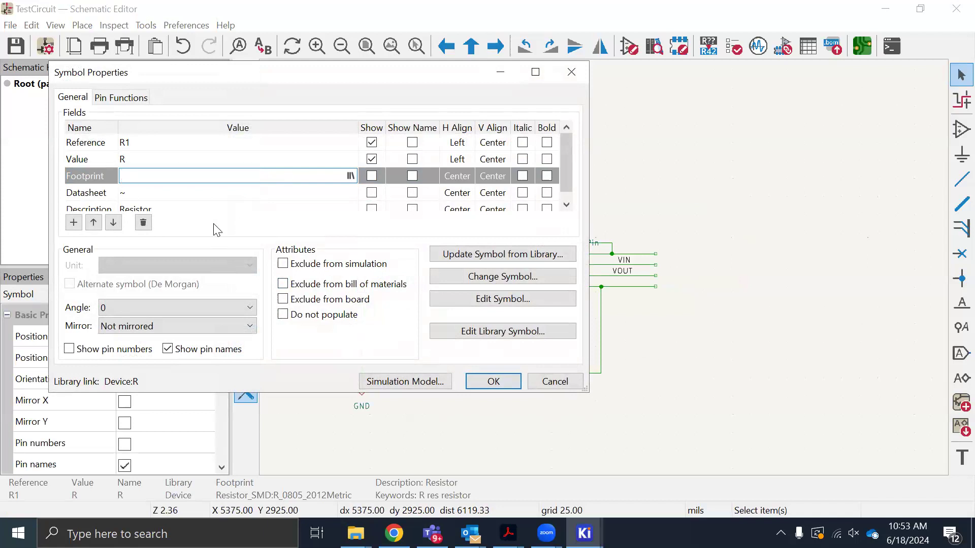
{"action": "left_click", "coordinate": [491, 382]}
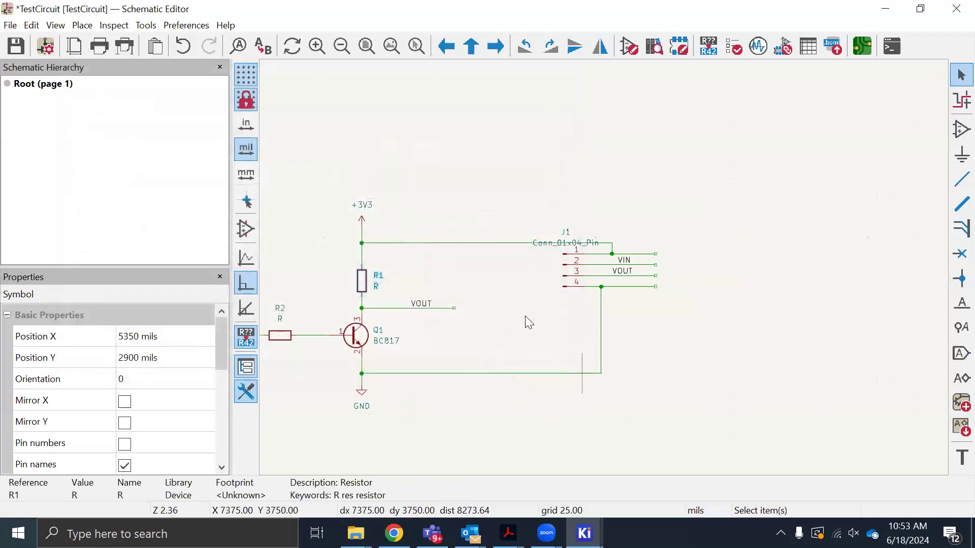
{"action": "left_click", "coordinate": [525, 316]}
{"action": "key", "text": "ctrl+s"}
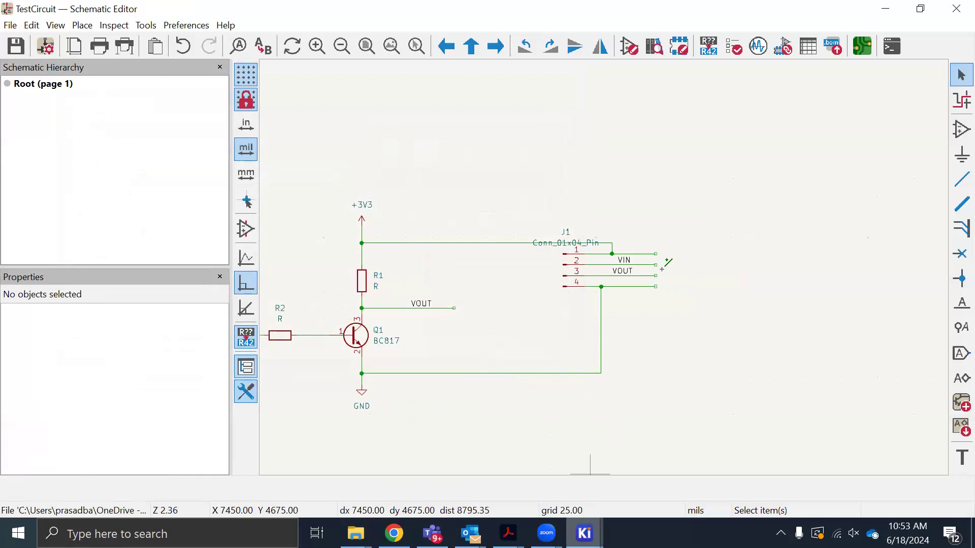
Return to the PCB Editor, rerun the design rules check on the board, and close the checker
{"action": "left_click", "coordinate": [864, 51]}
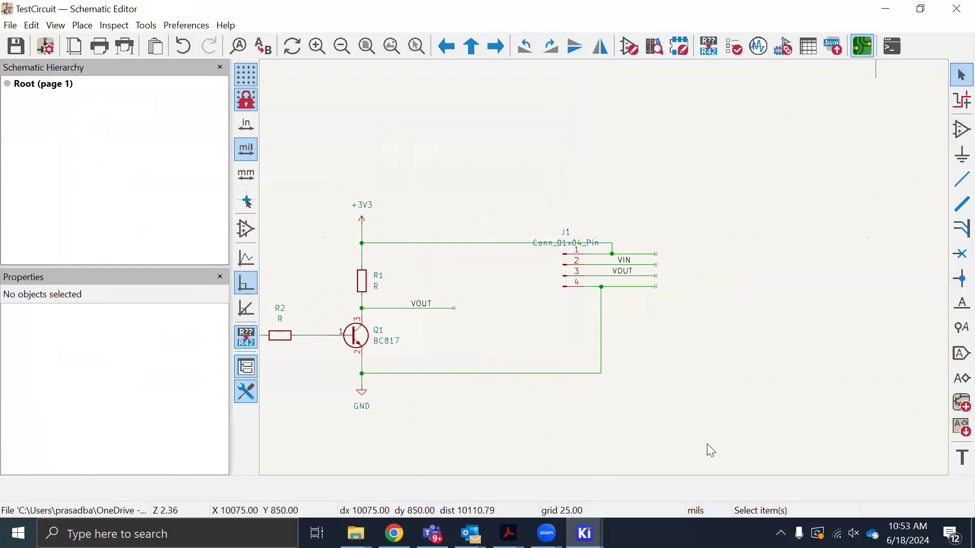
{"action": "mouse_move", "coordinate": [584, 533]}
{"action": "left_click", "coordinate": [727, 478]}
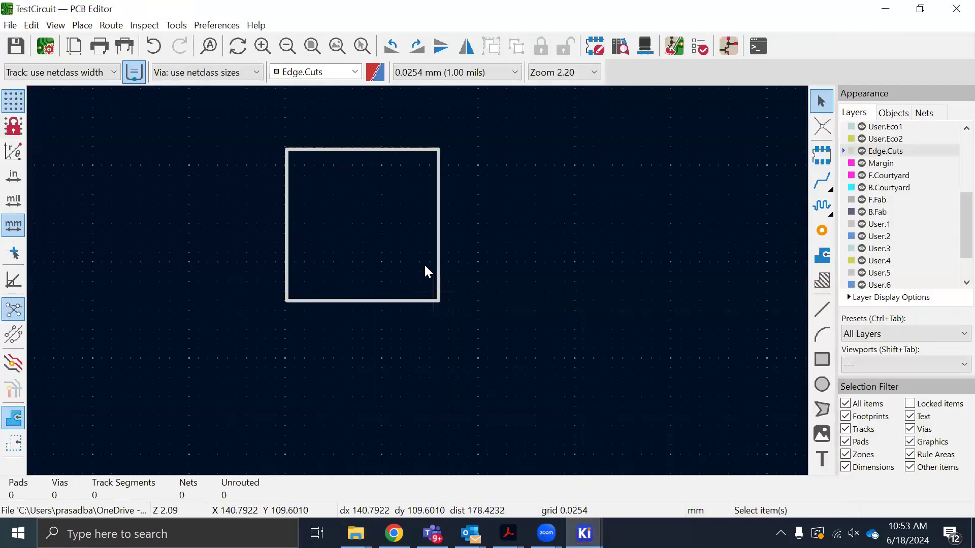
{"action": "left_click", "coordinate": [699, 47]}
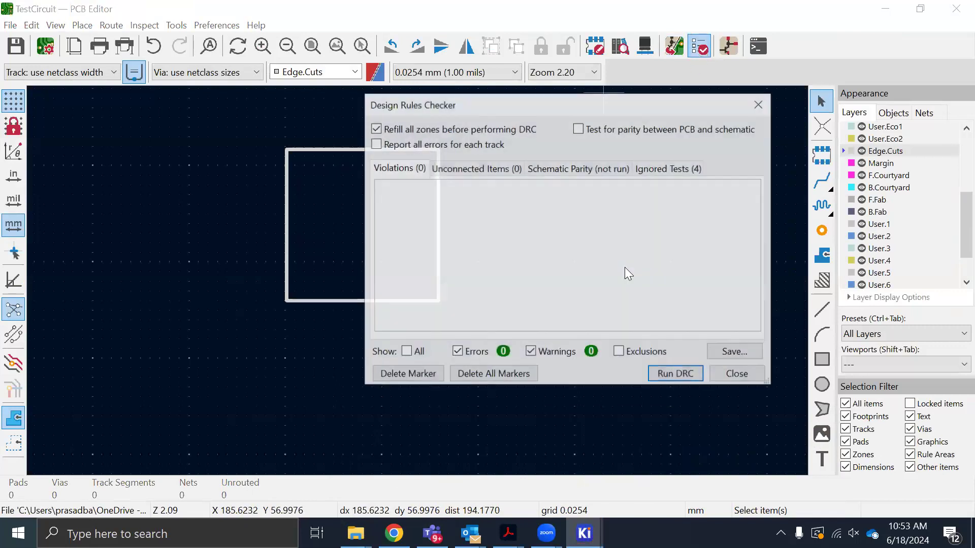
{"action": "left_click", "coordinate": [677, 374]}
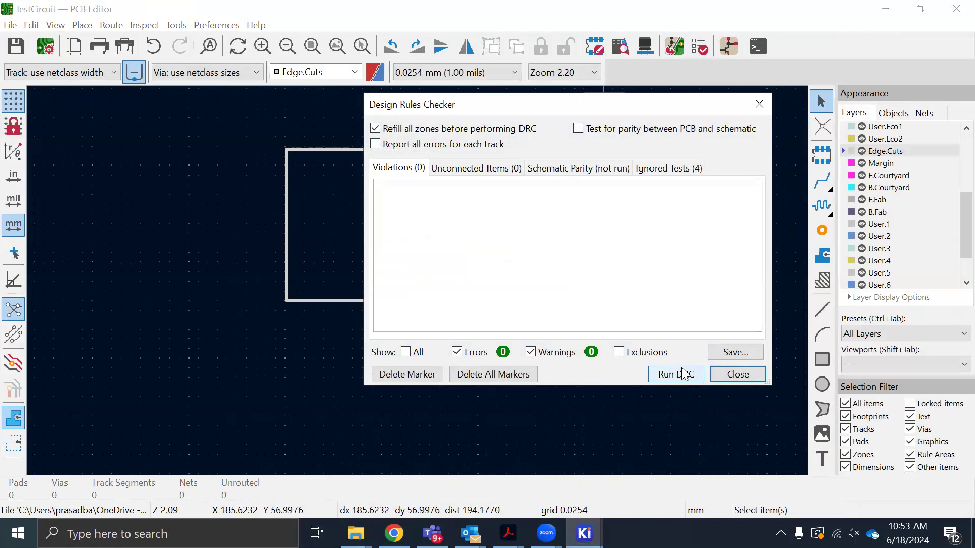
{"action": "left_click", "coordinate": [723, 376]}
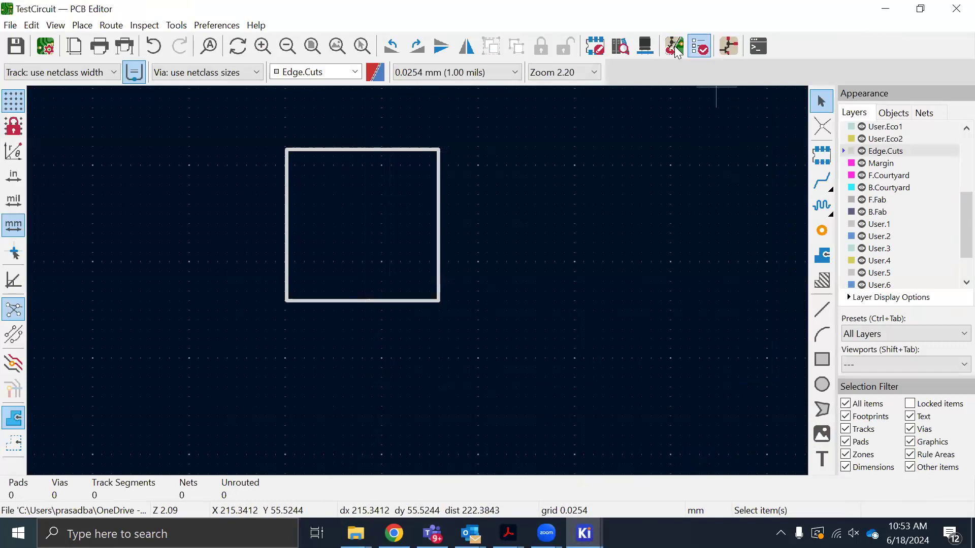
Review the changes pending in Update PCB from Schematic and close it without updating the board
{"action": "left_click", "coordinate": [674, 46]}
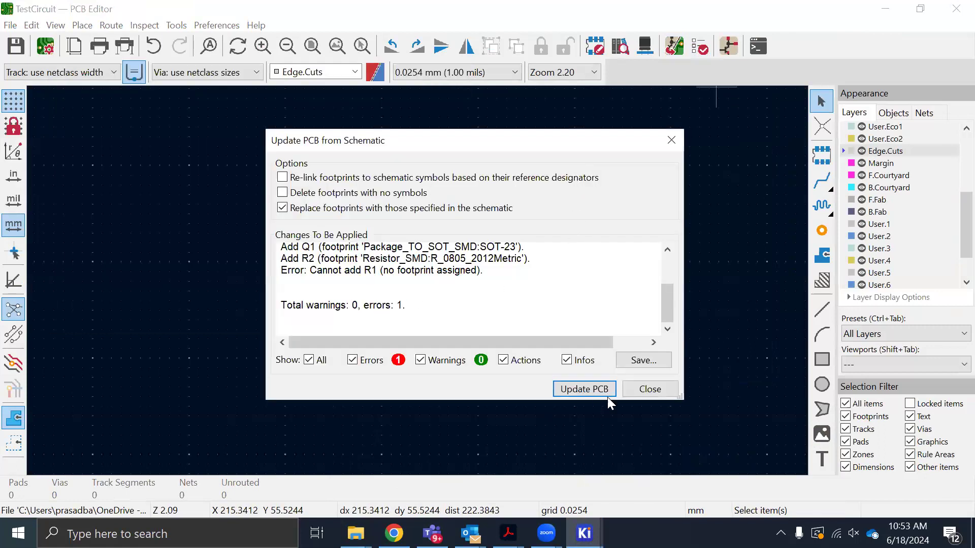
{"action": "left_click", "coordinate": [667, 144]}
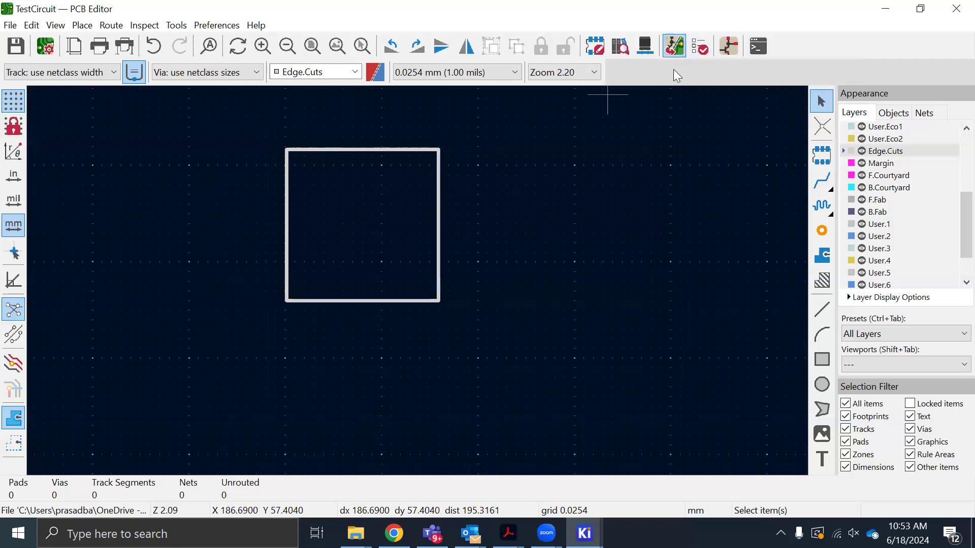
Reopen Update PCB from Schematic, examine the entry about resistor R1, and close it without updating the board
{"action": "left_click", "coordinate": [671, 46]}
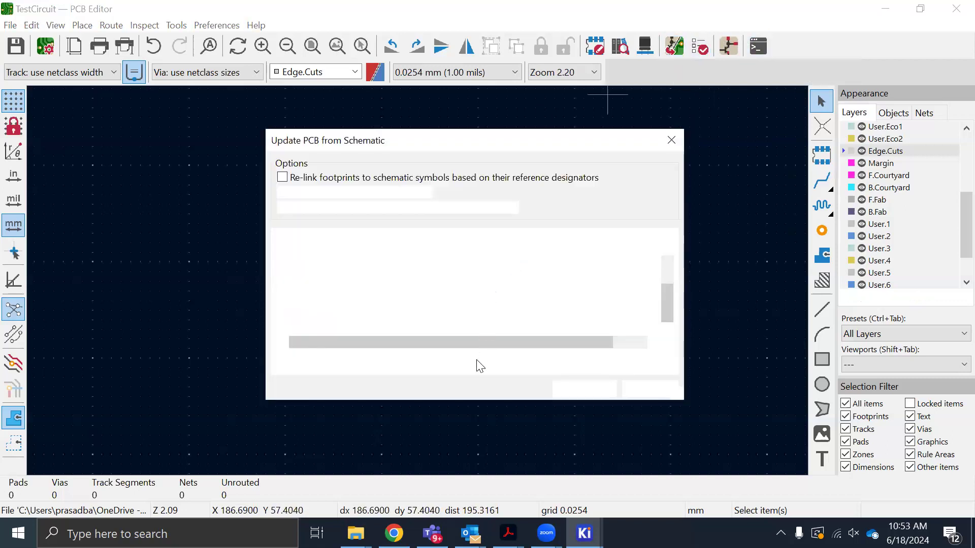
{"action": "scroll", "coordinate": [452, 273], "scroll_direction": "up", "scroll_amount": 2}
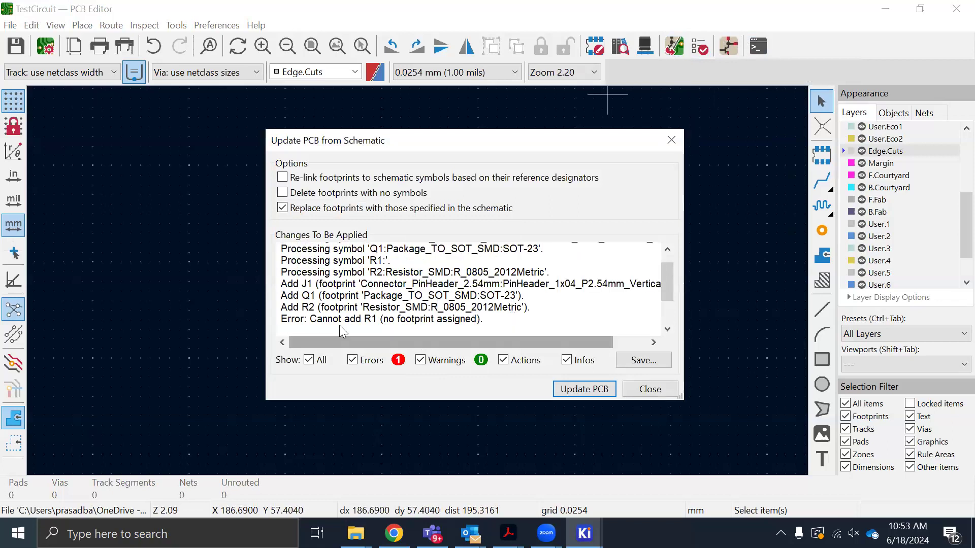
{"action": "left_click_drag", "start_coordinate": [309, 319], "coordinate": [483, 323]}
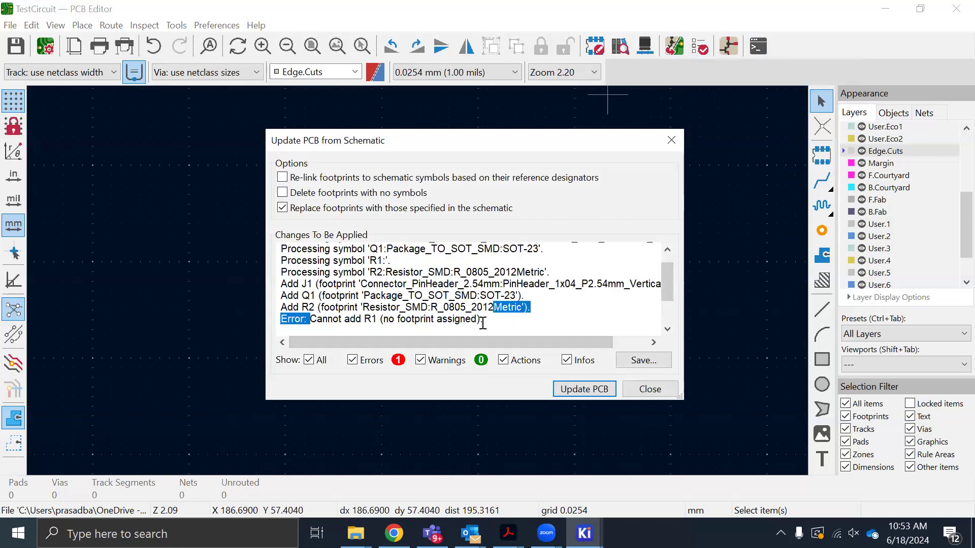
{"action": "left_click", "coordinate": [487, 321]}
{"action": "left_click", "coordinate": [641, 390]}
Switch to the Schematic Editor, assign footprint Resistor_SMD:R_0805_2012Metric to resistor R1, and save the schematic
{"action": "mouse_move", "coordinate": [584, 533]}
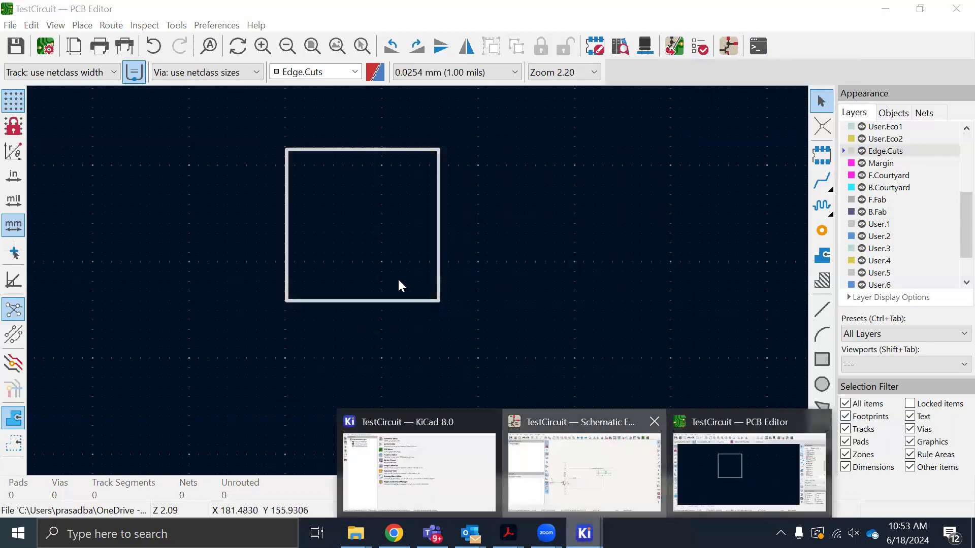
{"action": "left_click", "coordinate": [548, 474]}
{"action": "double_click", "coordinate": [361, 279]}
{"action": "left_click", "coordinate": [229, 176]}
{"action": "left_click", "coordinate": [229, 176]}
{"action": "key", "text": "ctrl+v"}
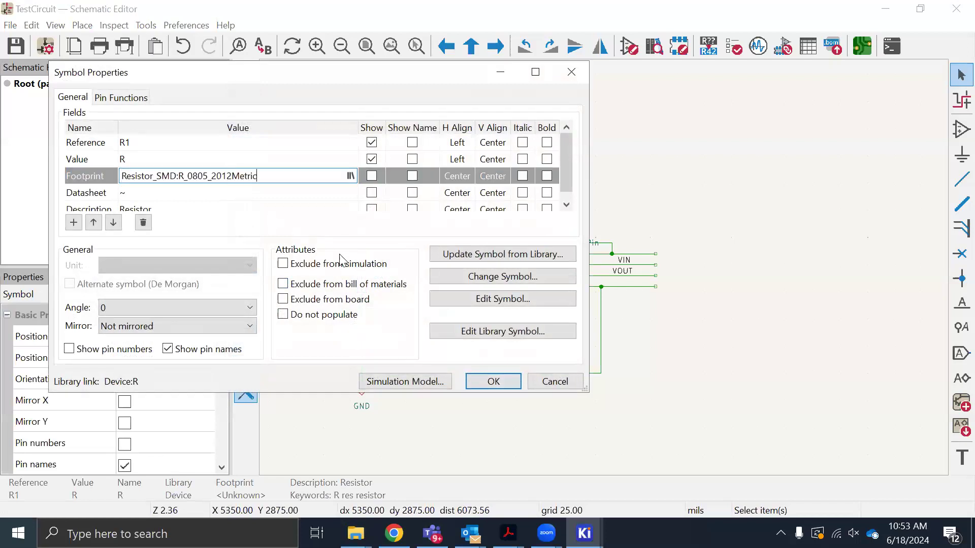
{"action": "left_click", "coordinate": [473, 381]}
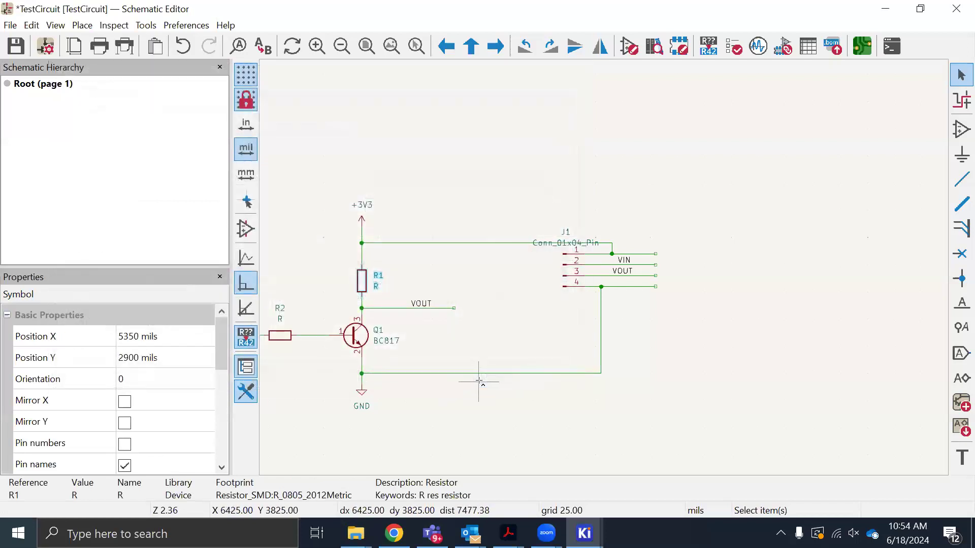
{"action": "key", "text": "ctrl+s"}
{"action": "left_click", "coordinate": [557, 316]}
Return to the PCB Editor, update the board from the schematic, and place the imported footprints to the right of the board outline
{"action": "left_click", "coordinate": [585, 533]}
{"action": "left_click", "coordinate": [760, 465]}
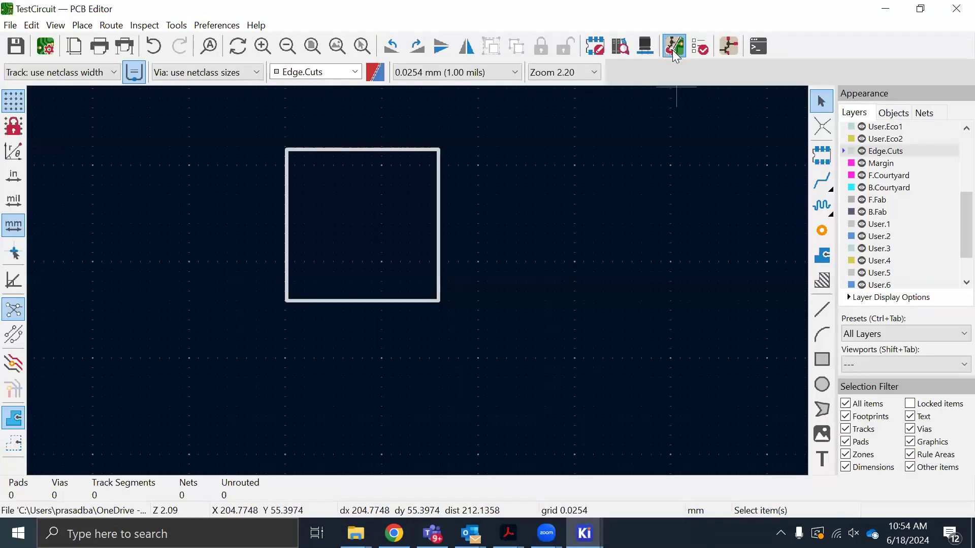
{"action": "left_click", "coordinate": [673, 51]}
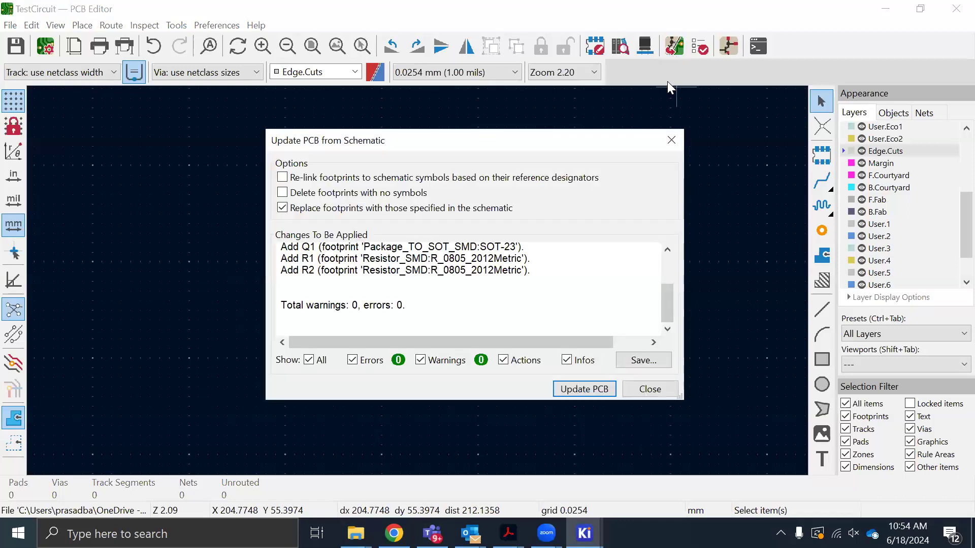
{"action": "left_click", "coordinate": [582, 390]}
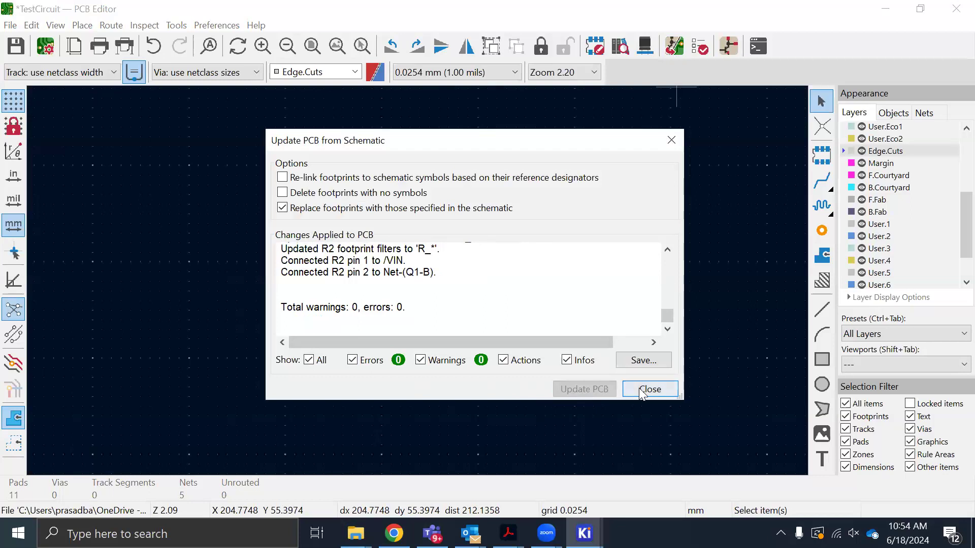
{"action": "left_click", "coordinate": [642, 390]}
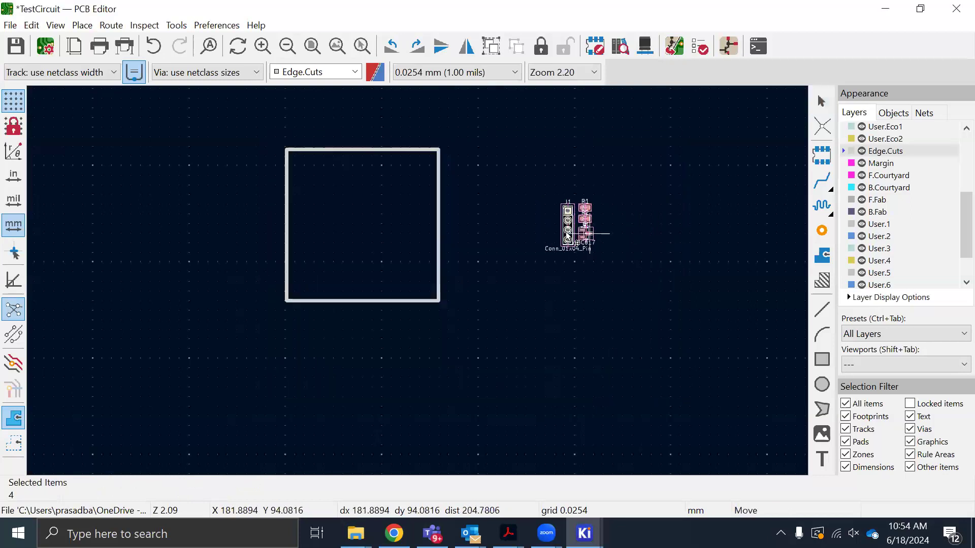
{"action": "left_click", "coordinate": [568, 229]}
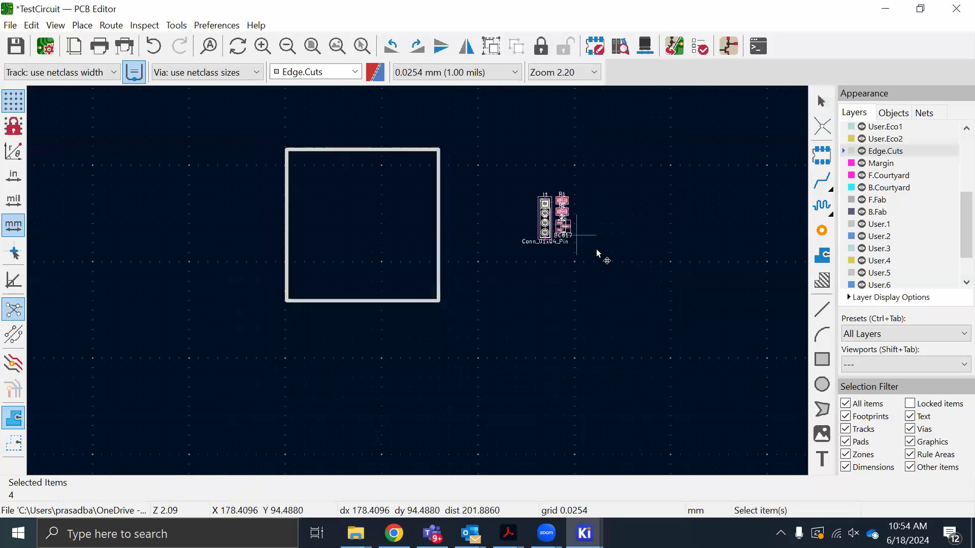
{"action": "scroll", "coordinate": [447, 264], "scroll_direction": "up", "scroll_amount": 7}
{"action": "scroll", "coordinate": [447, 269], "scroll_direction": "down", "scroll_amount": 7}
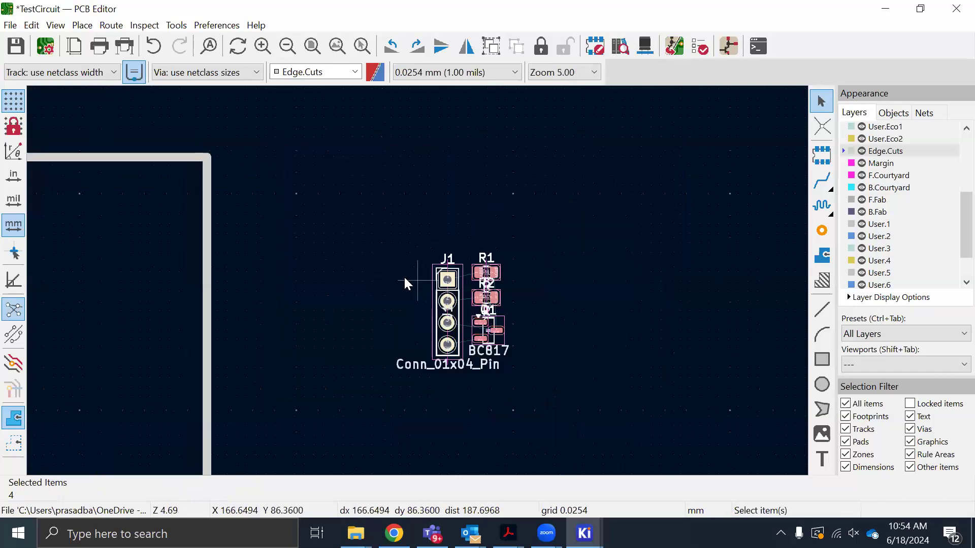
Move connector J1 just inside the board outline's left edge and resistor R1 into the outline's upper right area
{"action": "left_click", "coordinate": [438, 293]}
{"action": "left_click_drag", "start_coordinate": [437, 301], "coordinate": [196, 302]}
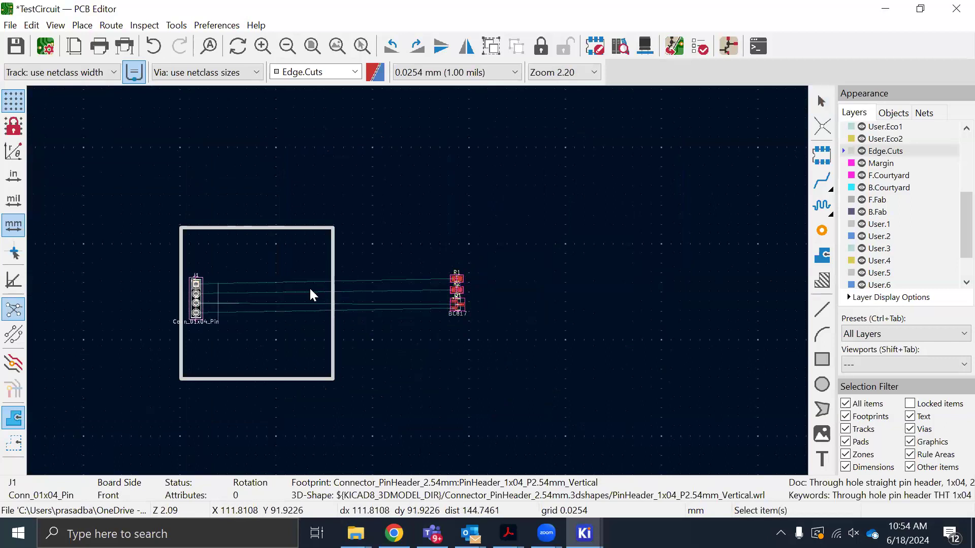
{"action": "scroll", "coordinate": [414, 280], "scroll_direction": "up", "scroll_amount": 5}
{"action": "scroll", "coordinate": [416, 279], "scroll_direction": "down", "scroll_amount": 3}
{"action": "scroll", "coordinate": [651, 282], "scroll_direction": "up", "scroll_amount": 1}
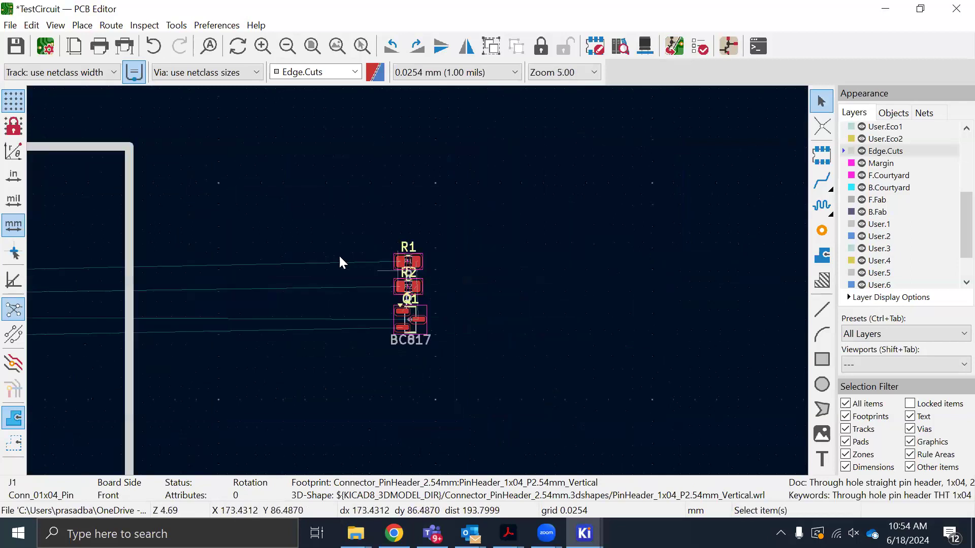
{"action": "scroll", "coordinate": [401, 267], "scroll_direction": "down", "scroll_amount": 1}
{"action": "scroll", "coordinate": [467, 285], "scroll_direction": "down", "scroll_amount": 4}
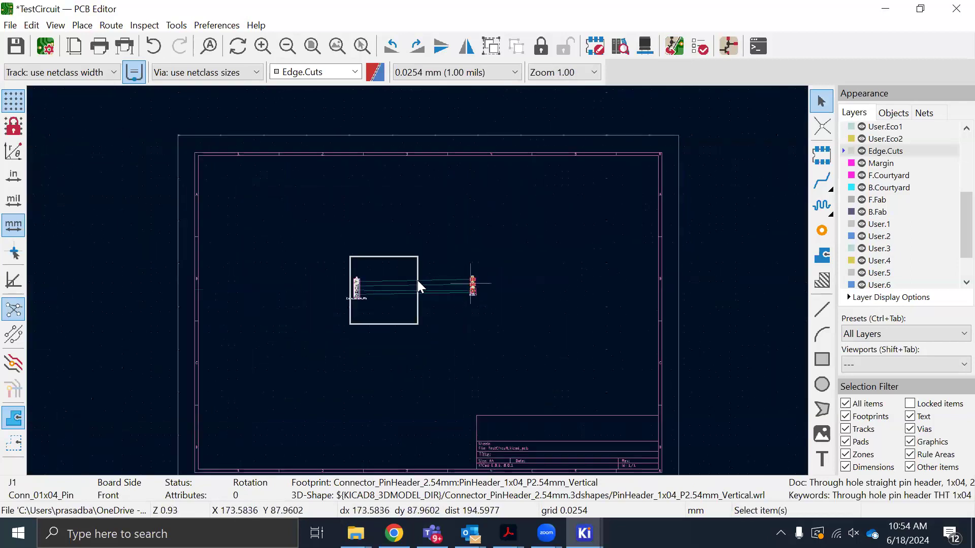
{"action": "scroll", "coordinate": [417, 280], "scroll_direction": "up", "scroll_amount": 3}
{"action": "scroll", "coordinate": [418, 281], "scroll_direction": "up", "scroll_amount": 2}
{"action": "left_click", "coordinate": [418, 279]}
{"action": "left_click", "coordinate": [468, 303]}
{"action": "left_click_drag", "start_coordinate": [408, 279], "coordinate": [87, 233]}
{"action": "scroll", "coordinate": [655, 322], "scroll_direction": "down", "scroll_amount": 2}
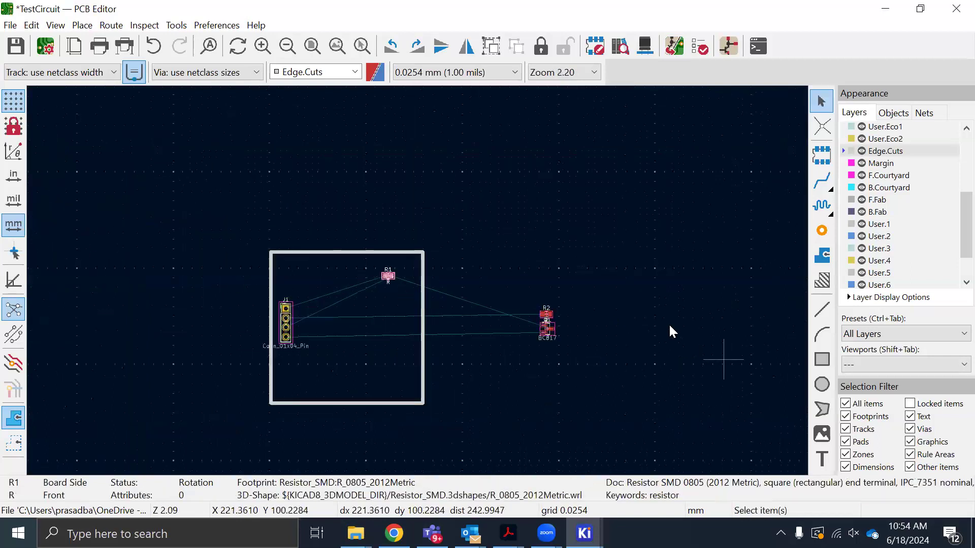
Move resistor R2 and transistor Q1 together into the lower right area of the board outline
{"action": "left_click", "coordinate": [594, 325]}
{"action": "left_click_drag", "start_coordinate": [516, 283], "coordinate": [599, 375]}
{"action": "left_click_drag", "start_coordinate": [554, 333], "coordinate": [390, 402]}
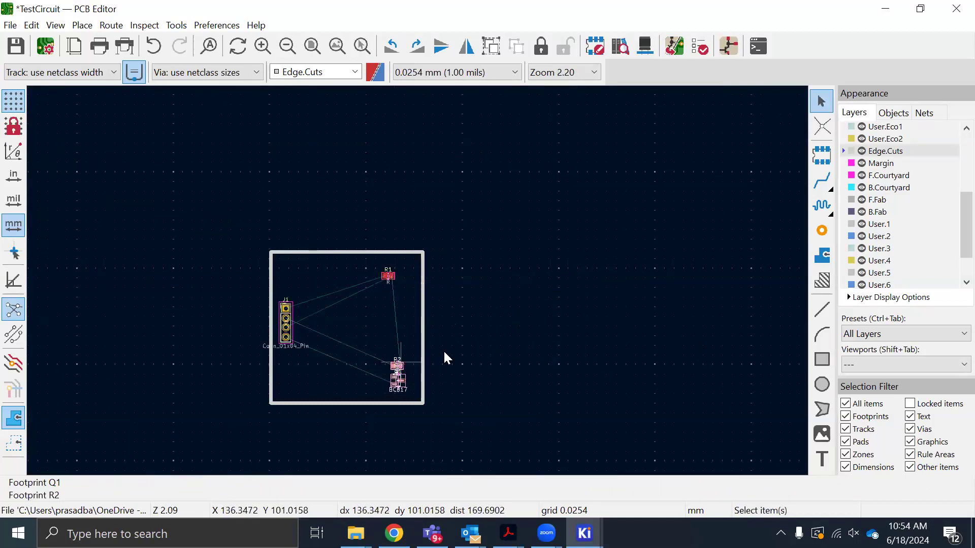
{"action": "left_click", "coordinate": [432, 370]}
Separate the two overlapping footprints by moving R2 below R1 and Q1 to the middle of the board
{"action": "scroll", "coordinate": [418, 280], "scroll_direction": "up", "scroll_amount": 5}
{"action": "scroll", "coordinate": [417, 282], "scroll_direction": "down", "scroll_amount": 3}
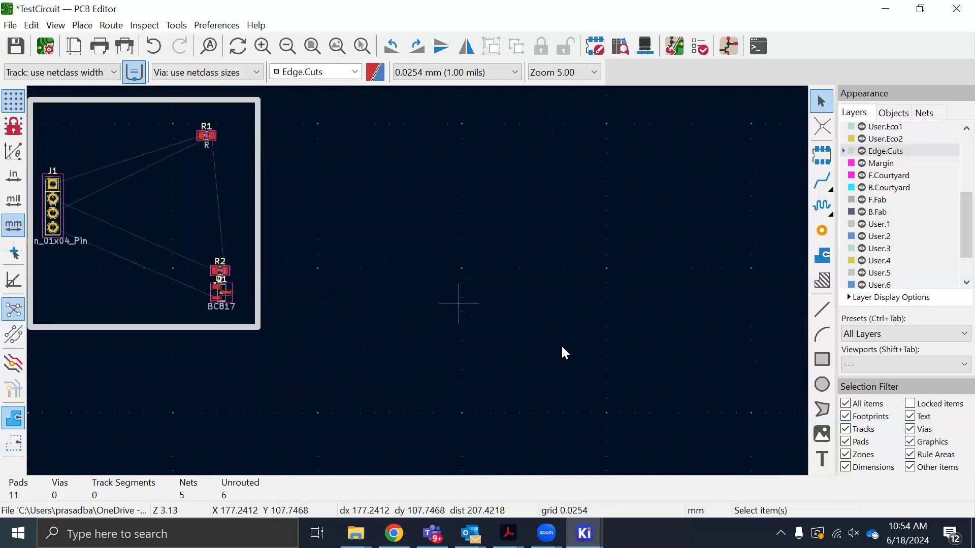
{"action": "scroll", "coordinate": [153, 244], "scroll_direction": "down", "scroll_amount": 1}
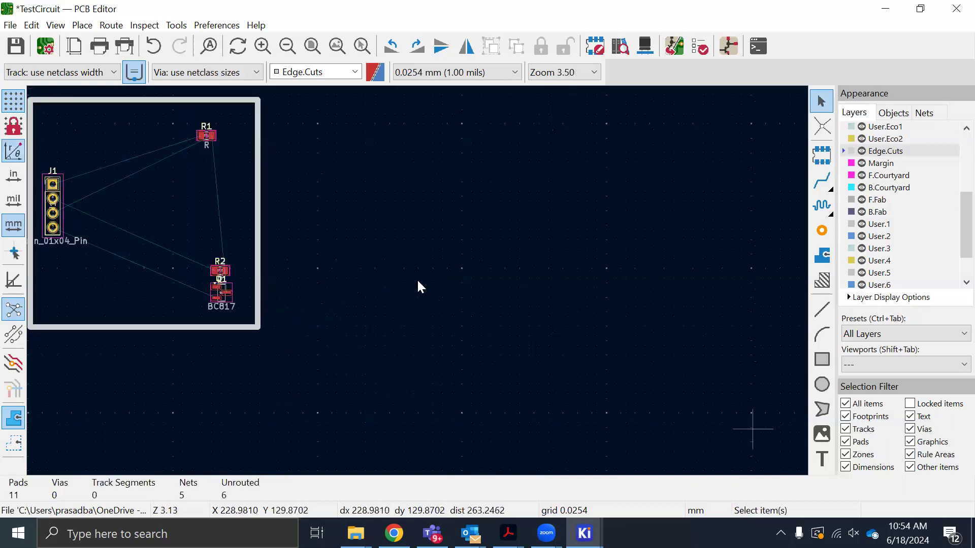
{"action": "scroll", "coordinate": [528, 340], "scroll_direction": "up", "scroll_amount": 2}
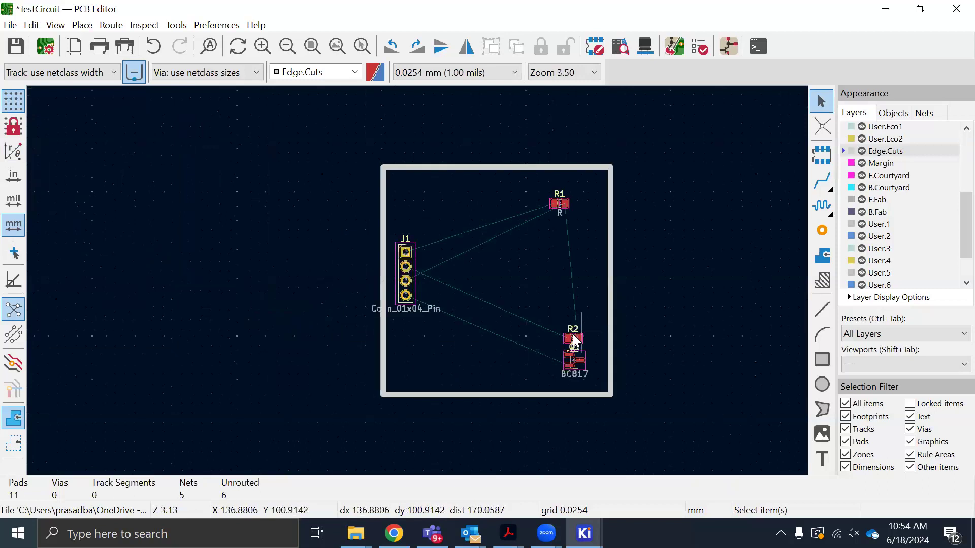
{"action": "left_click_drag", "start_coordinate": [572, 343], "coordinate": [567, 260]}
{"action": "left_click", "coordinate": [567, 364]}
{"action": "left_click_drag", "start_coordinate": [568, 363], "coordinate": [495, 305]}
{"action": "left_click", "coordinate": [575, 306]}
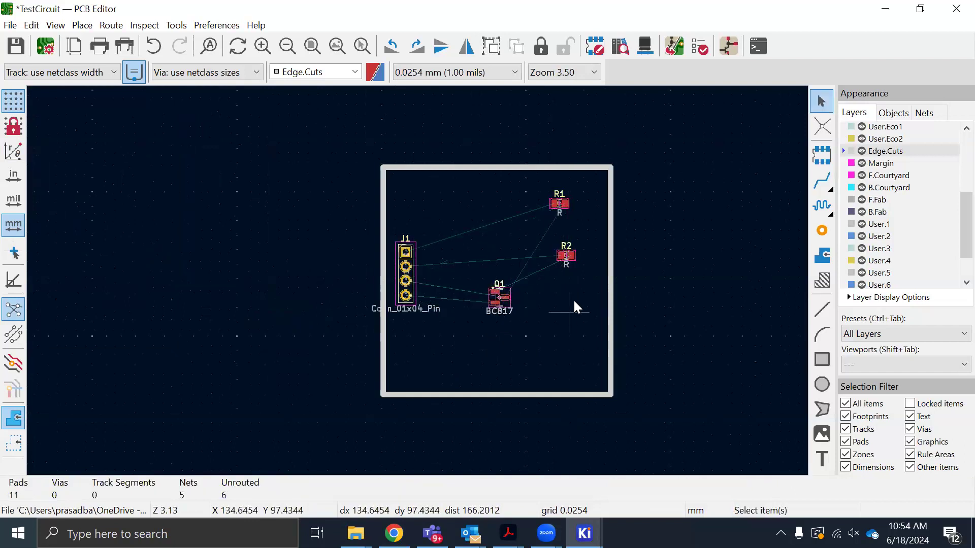
Move resistor R2 just above Q1, level with pin 2 of connector J1
{"action": "left_click", "coordinate": [556, 204]}
{"action": "left_click", "coordinate": [564, 255]}
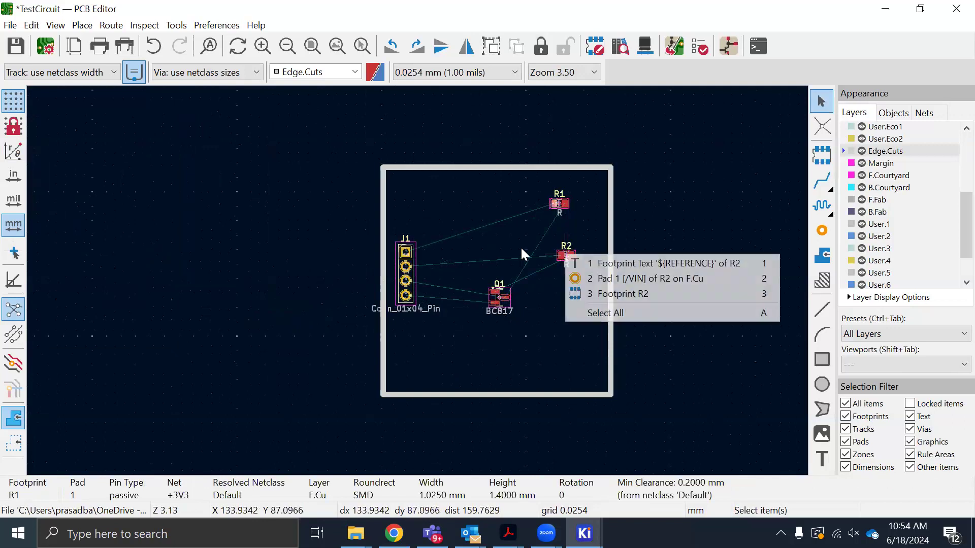
{"action": "left_click", "coordinate": [558, 256]}
{"action": "left_click", "coordinate": [559, 256]}
{"action": "left_click_drag", "start_coordinate": [560, 255], "coordinate": [480, 270]}
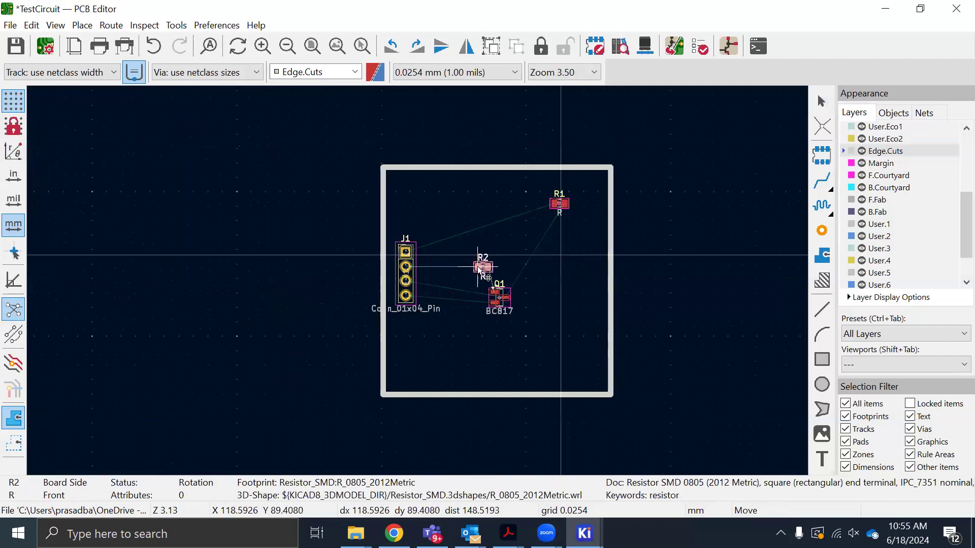
Move resistor R1 closer to the other parts, up and to the right of R2, and save the board
{"action": "left_click", "coordinate": [552, 204]}
{"action": "left_click_drag", "start_coordinate": [551, 204], "coordinate": [507, 246]}
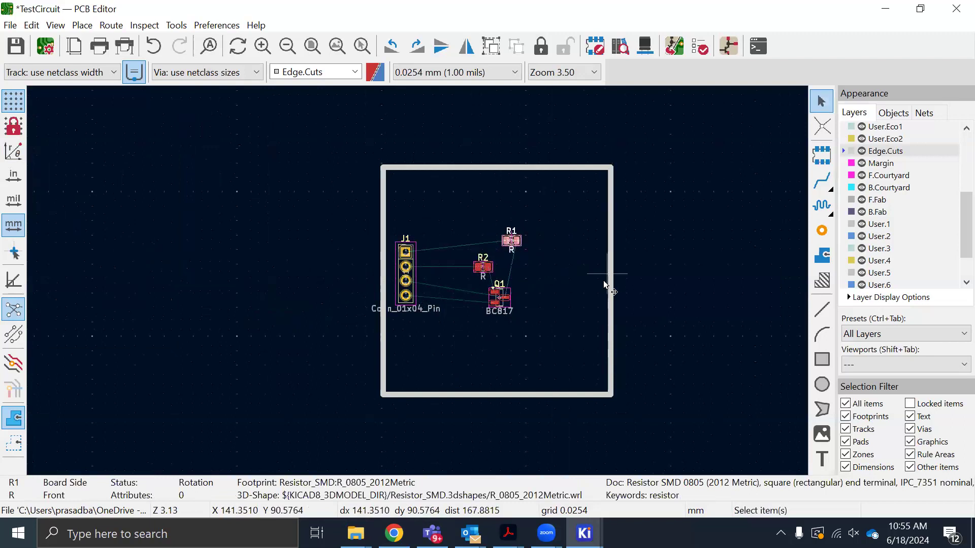
{"action": "left_click", "coordinate": [607, 278]}
{"action": "key", "text": "ctrl+s"}
Inspect the footprint placement, examine the board at a tilted angle in the 3D Viewer, and close the viewer
{"action": "scroll", "coordinate": [483, 303], "scroll_direction": "up", "scroll_amount": 2}
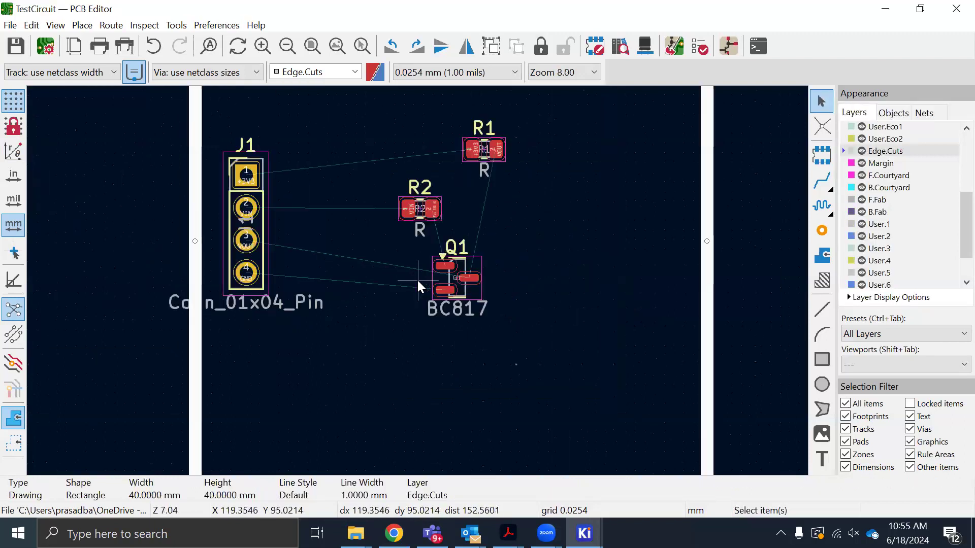
{"action": "scroll", "coordinate": [420, 283], "scroll_direction": "down", "scroll_amount": 1}
{"action": "scroll", "coordinate": [418, 280], "scroll_direction": "up", "scroll_amount": 2}
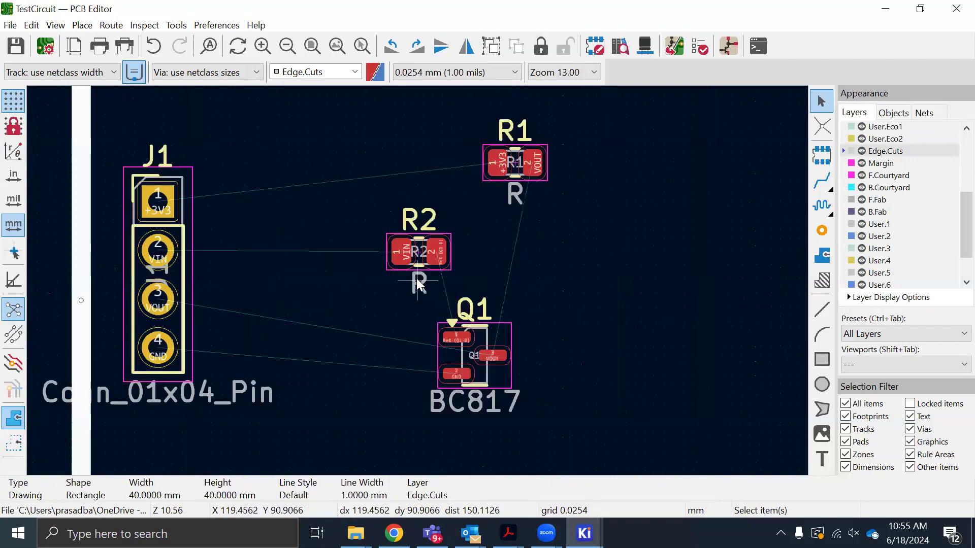
{"action": "scroll", "coordinate": [418, 280], "scroll_direction": "down", "scroll_amount": 2}
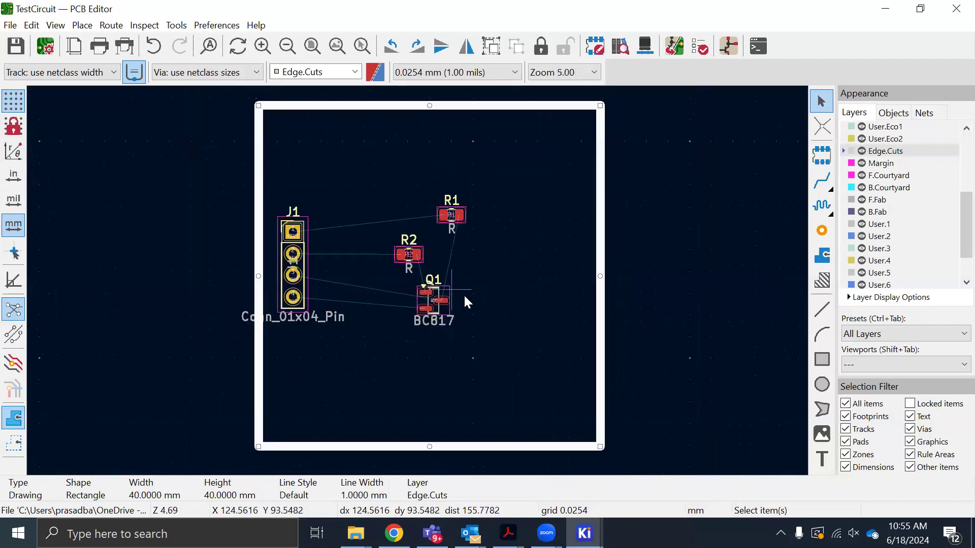
{"action": "scroll", "coordinate": [416, 279], "scroll_direction": "down", "scroll_amount": 1}
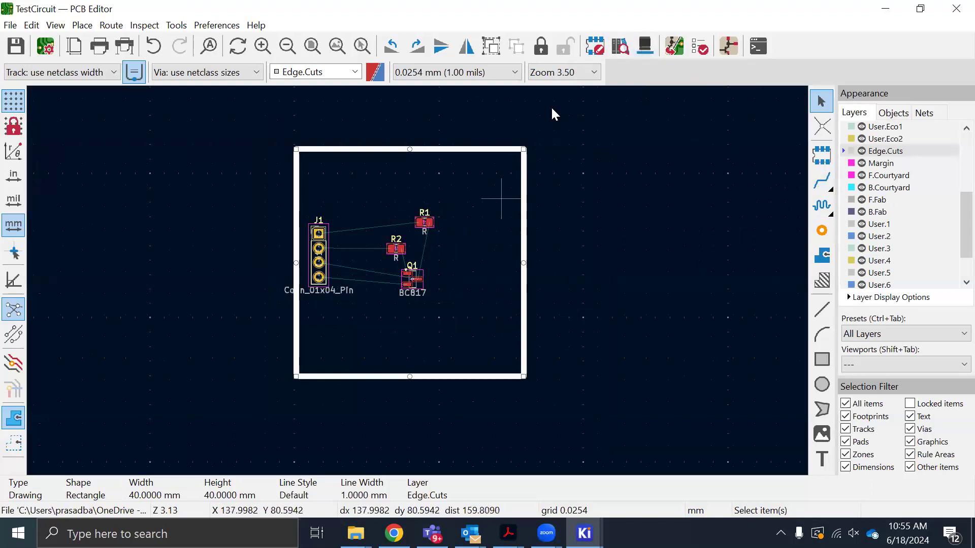
{"action": "left_click", "coordinate": [646, 49]}
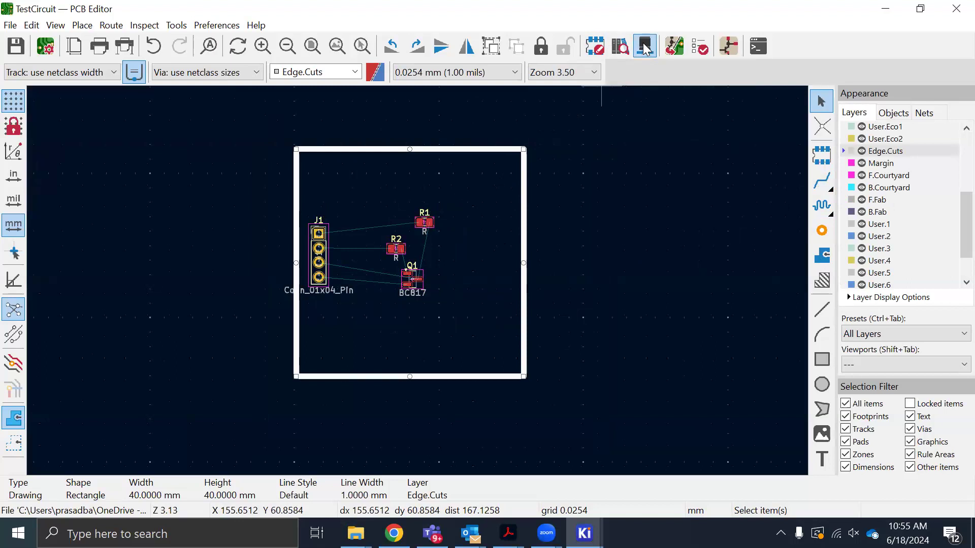
{"action": "key", "text": "alt+3"}
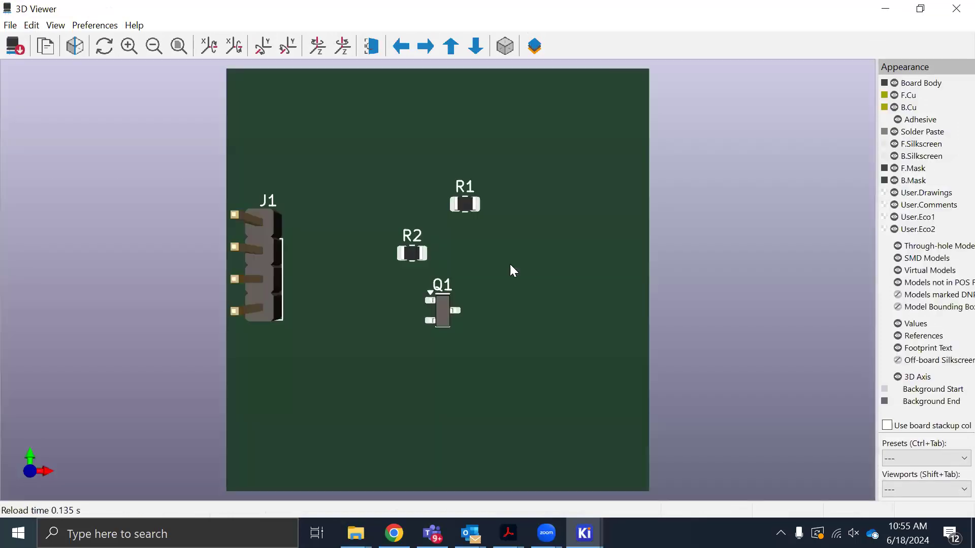
{"action": "left_click_drag", "start_coordinate": [413, 268], "coordinate": [536, 239]}
{"action": "scroll", "coordinate": [536, 241], "scroll_direction": "down", "scroll_amount": 1}
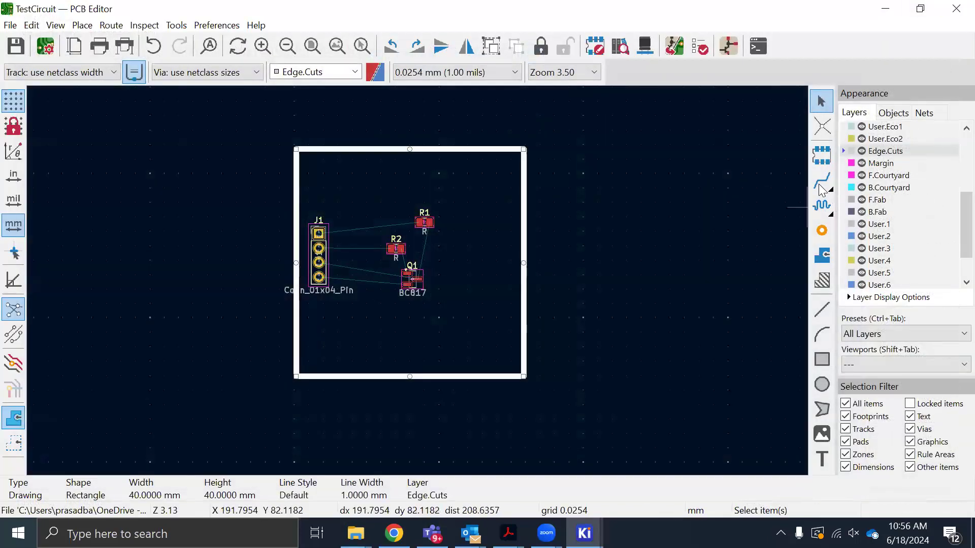
Route a +3V3 track on F.Cu from pin 1 of connector J1 to pad 1 of resistor R1
{"action": "left_click", "coordinate": [823, 183]}
{"action": "scroll", "coordinate": [338, 254], "scroll_direction": "up", "scroll_amount": 2}
{"action": "scroll", "coordinate": [376, 275], "scroll_direction": "up", "scroll_amount": 5}
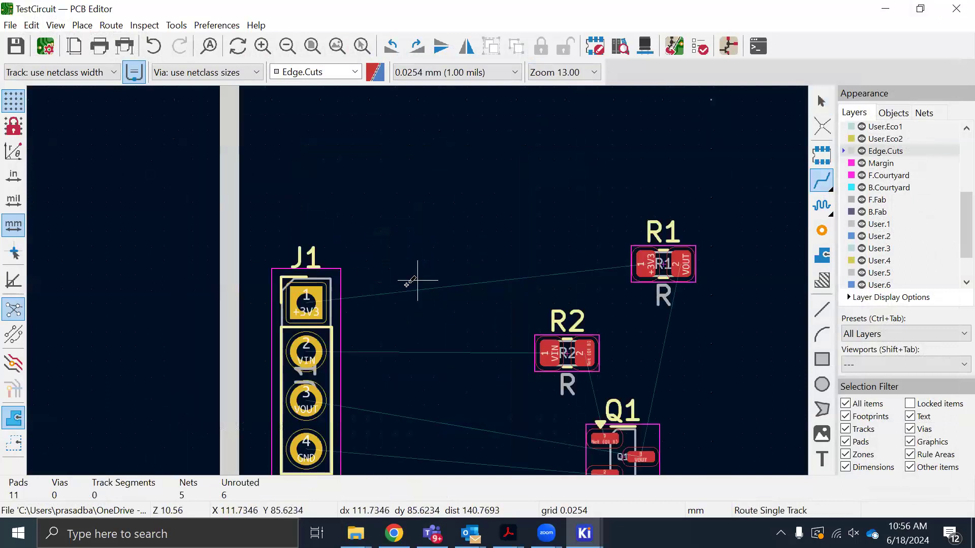
{"action": "left_click", "coordinate": [285, 313]}
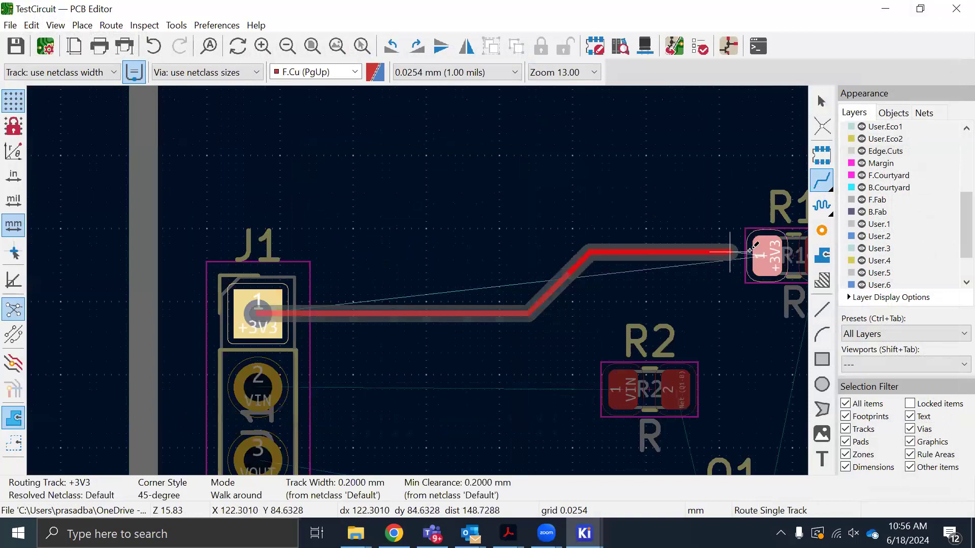
{"action": "left_click", "coordinate": [764, 257]}
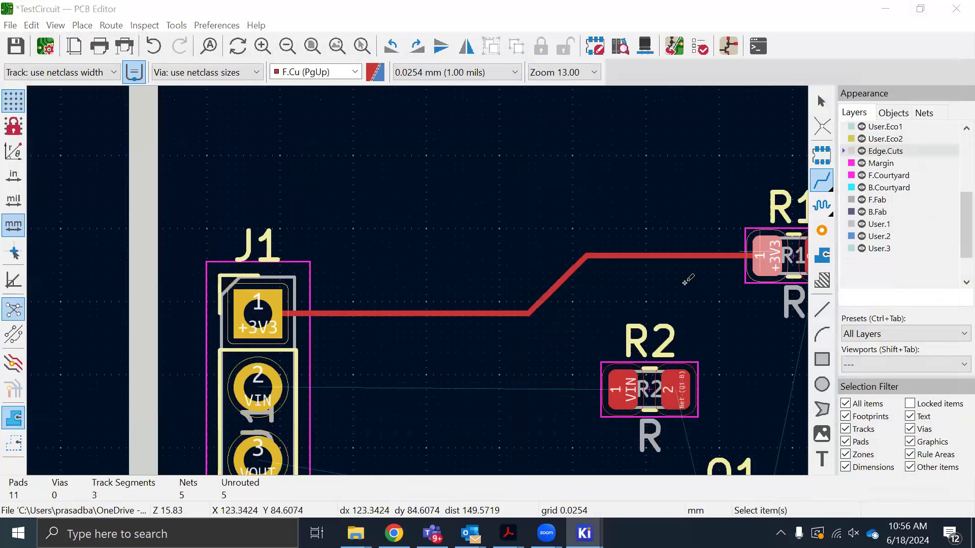
{"action": "key", "text": "e"}
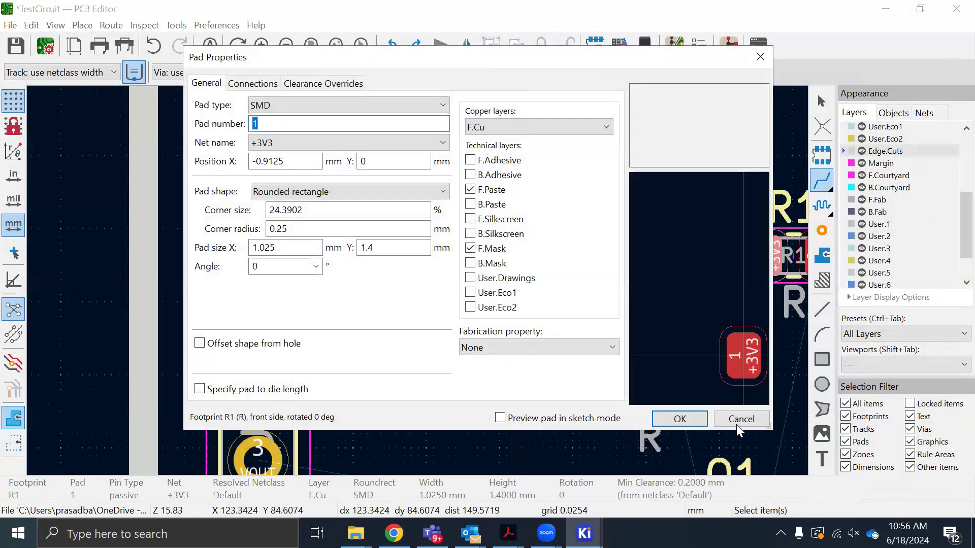
Route F.Cu tracks from pin 2 of connector J1 to pad 1 of R2, and from pad 2 of R2 to pad 1 of Q1
{"action": "left_click", "coordinate": [740, 419]}
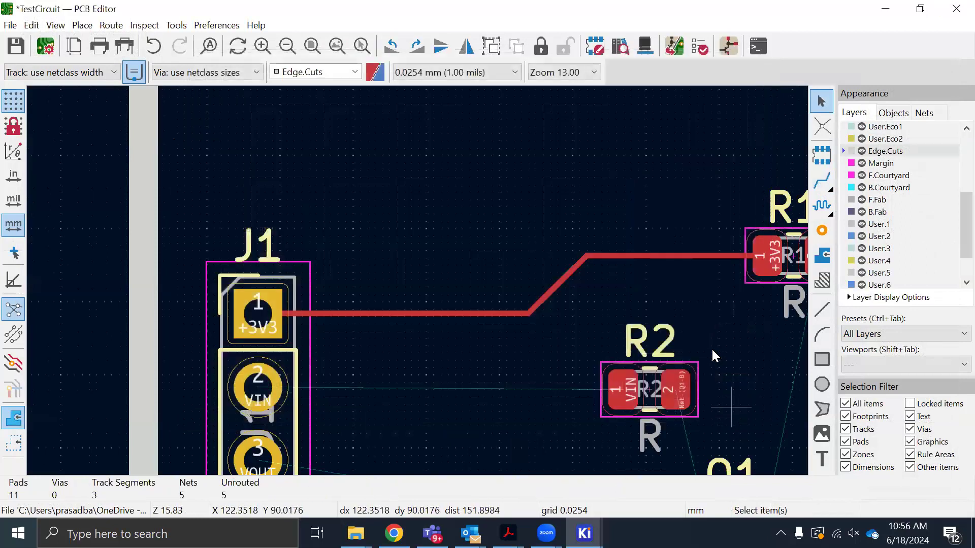
{"action": "scroll", "coordinate": [453, 299], "scroll_direction": "down", "scroll_amount": 3}
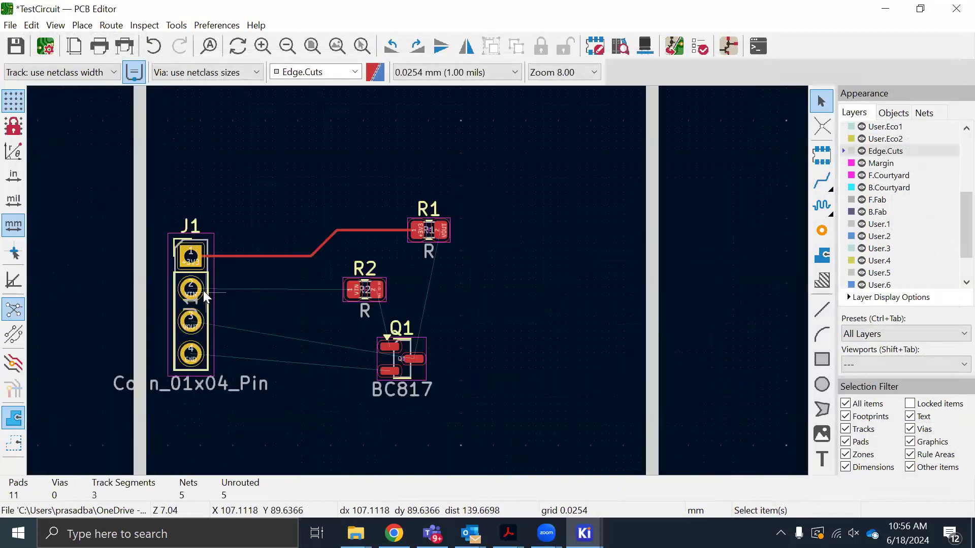
{"action": "left_click", "coordinate": [817, 188]}
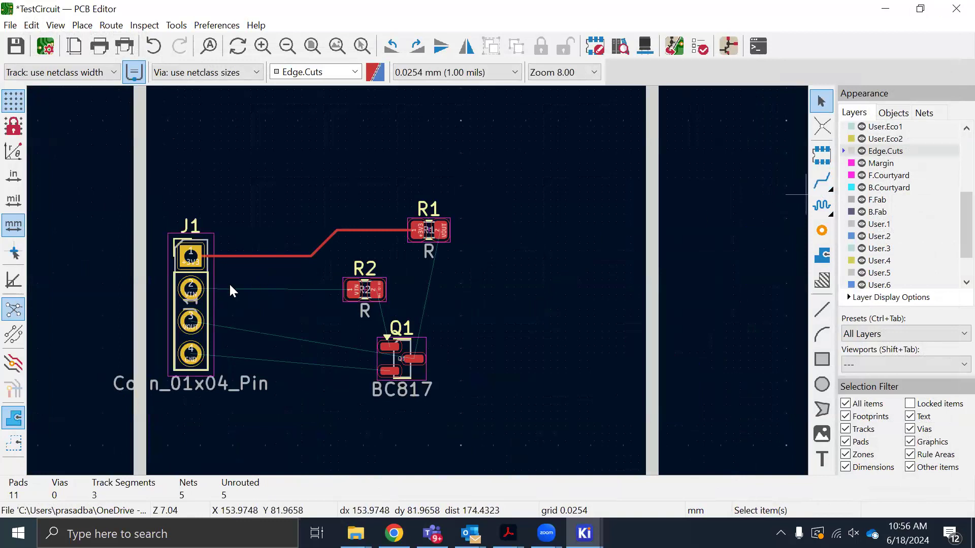
{"action": "left_click", "coordinate": [201, 290]}
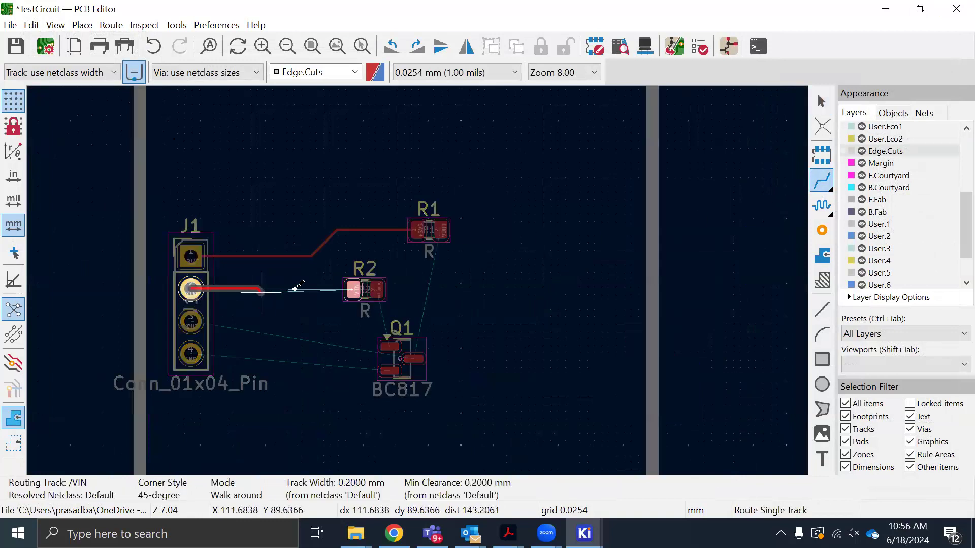
{"action": "left_click", "coordinate": [353, 290]}
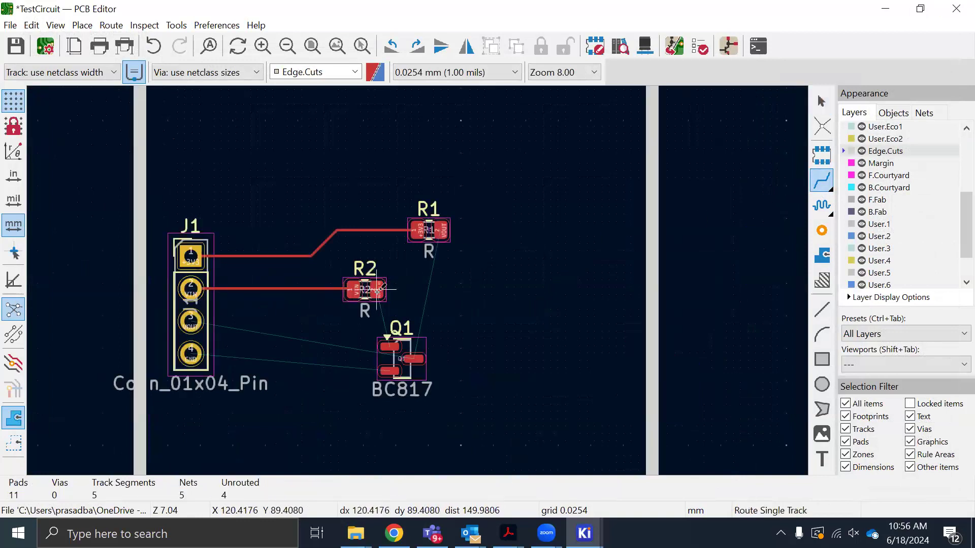
{"action": "left_click", "coordinate": [378, 292]}
{"action": "left_click", "coordinate": [388, 345]}
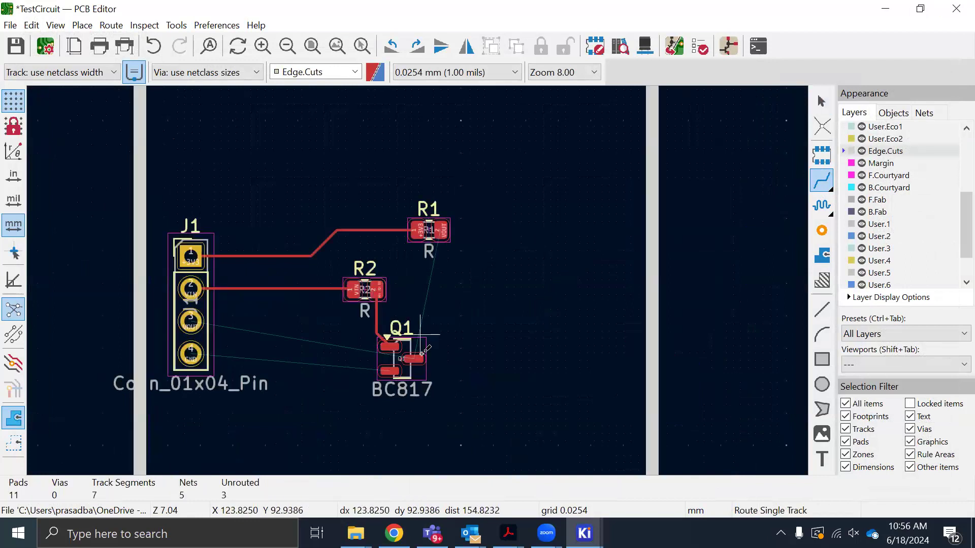
Route the VOUT tracks on F.Cu from pad 3 of Q1 to pad 2 of R1, and from pin 3 of J1 to pad 3 of Q1
{"action": "left_click", "coordinate": [414, 359]}
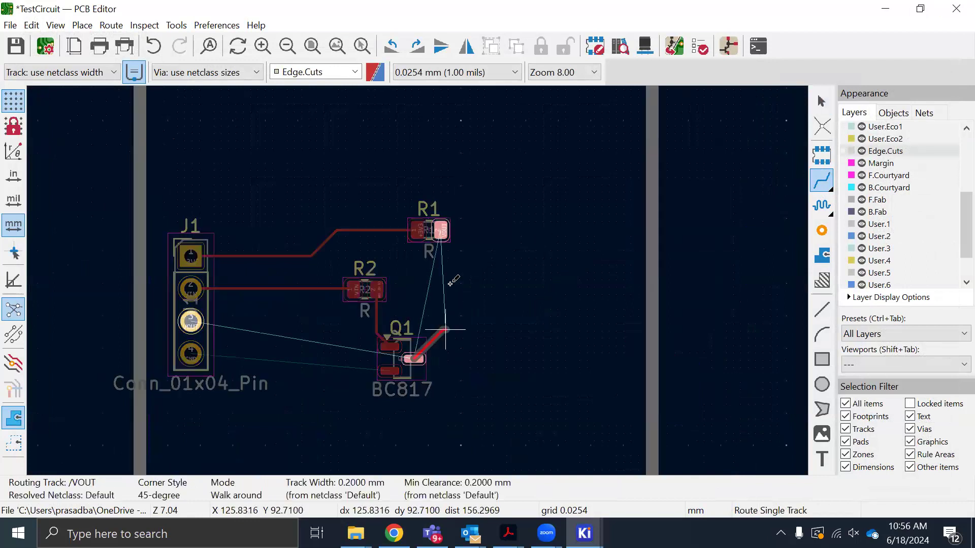
{"action": "left_click", "coordinate": [440, 230]}
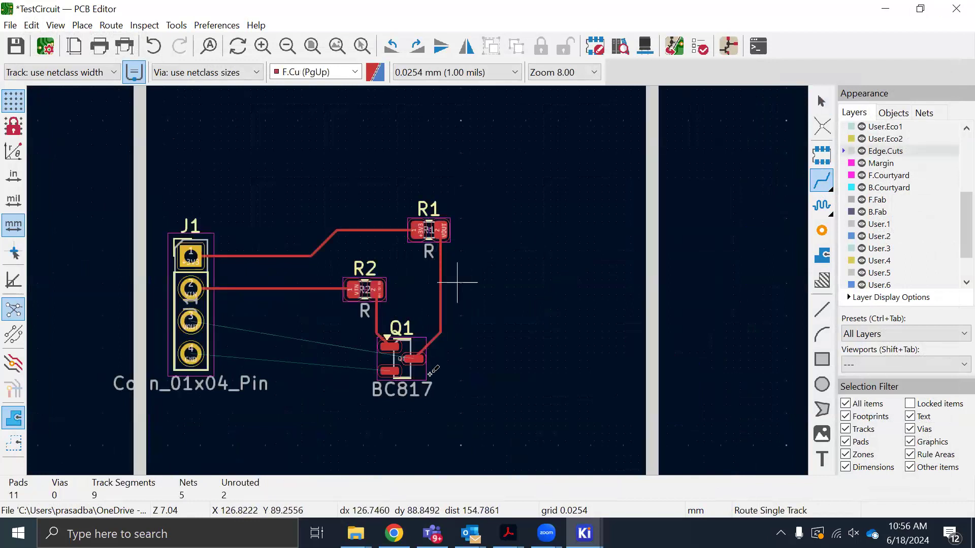
{"action": "left_click", "coordinate": [204, 321]}
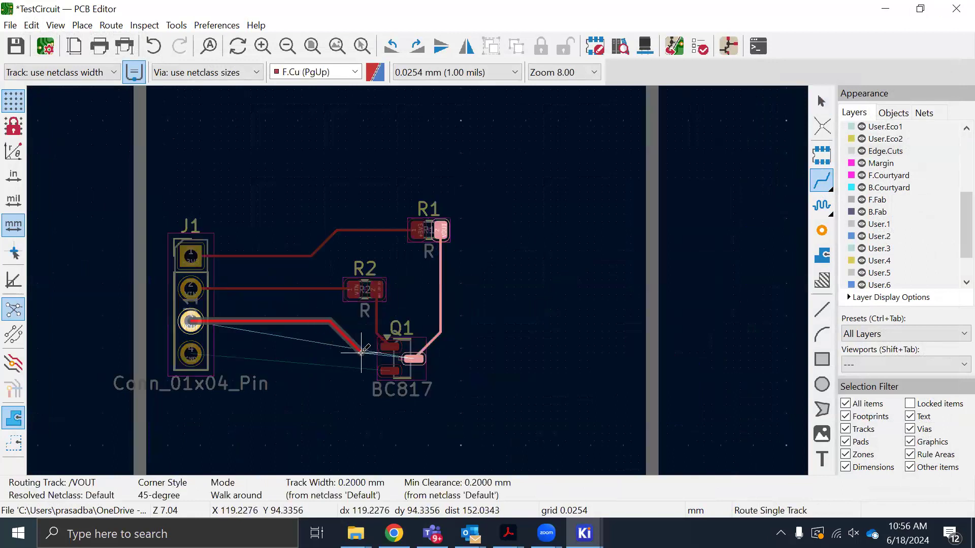
{"action": "left_click", "coordinate": [413, 358]}
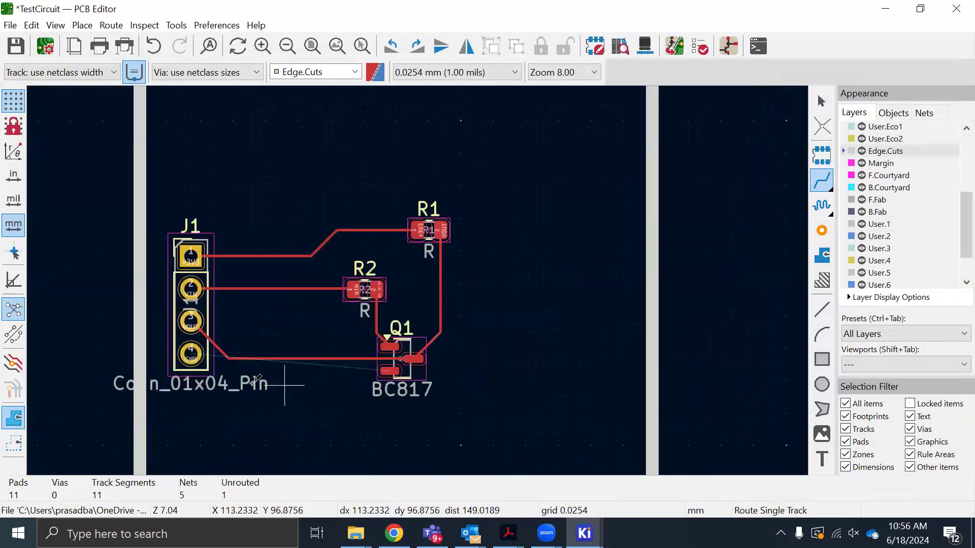
Route a GND track on F.Cu from pin 4 of J1 through the free area below Q1 and end it with a through via
{"action": "left_click", "coordinate": [191, 354]}
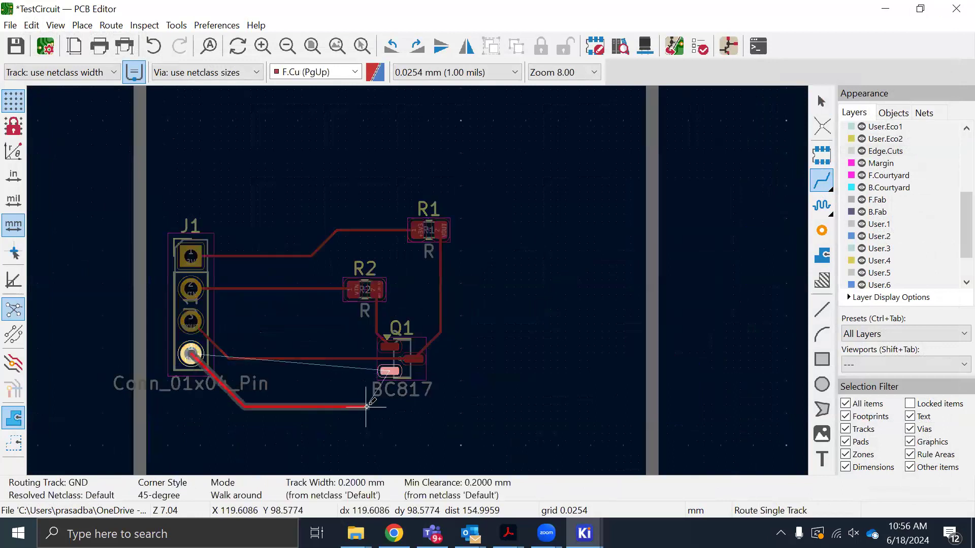
{"action": "scroll", "coordinate": [418, 280], "scroll_direction": "down", "scroll_amount": 3}
{"action": "scroll", "coordinate": [417, 281], "scroll_direction": "up", "scroll_amount": 2}
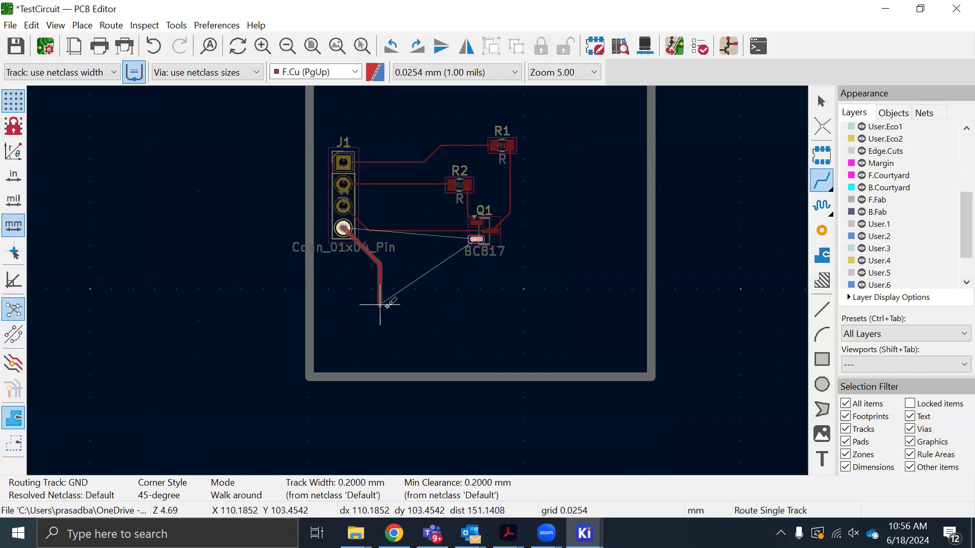
{"action": "left_click", "coordinate": [389, 306]}
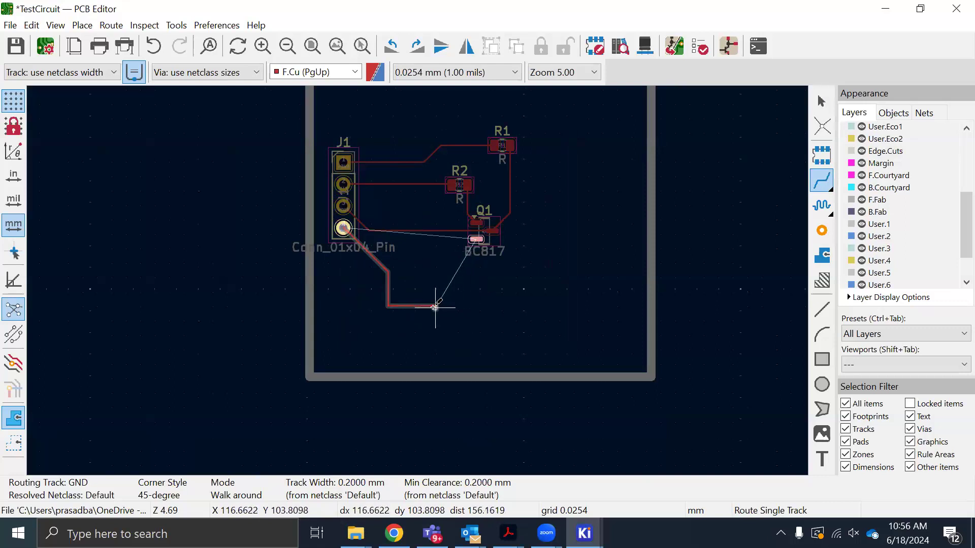
{"action": "double_click", "coordinate": [431, 306]}
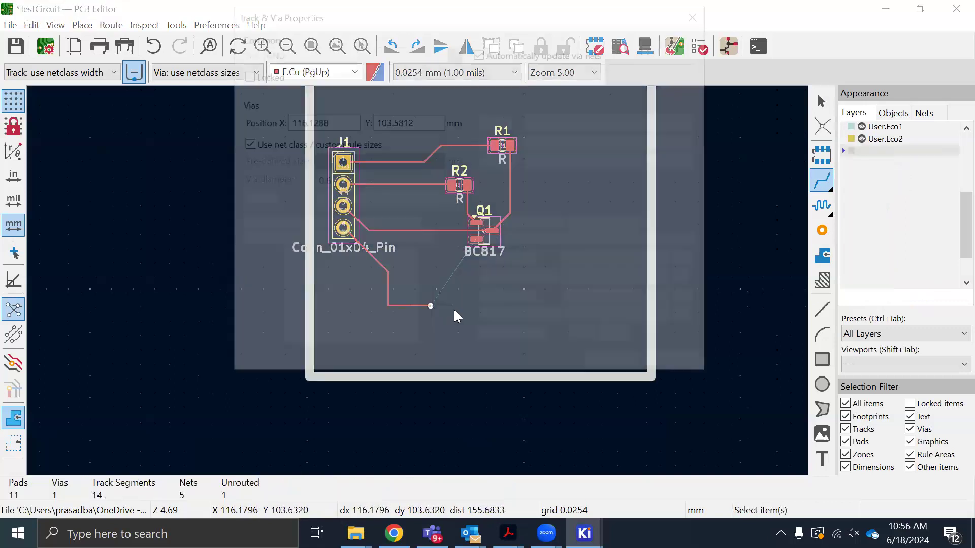
{"action": "left_click", "coordinate": [617, 365]}
{"action": "scroll", "coordinate": [431, 295], "scroll_direction": "up", "scroll_amount": 6}
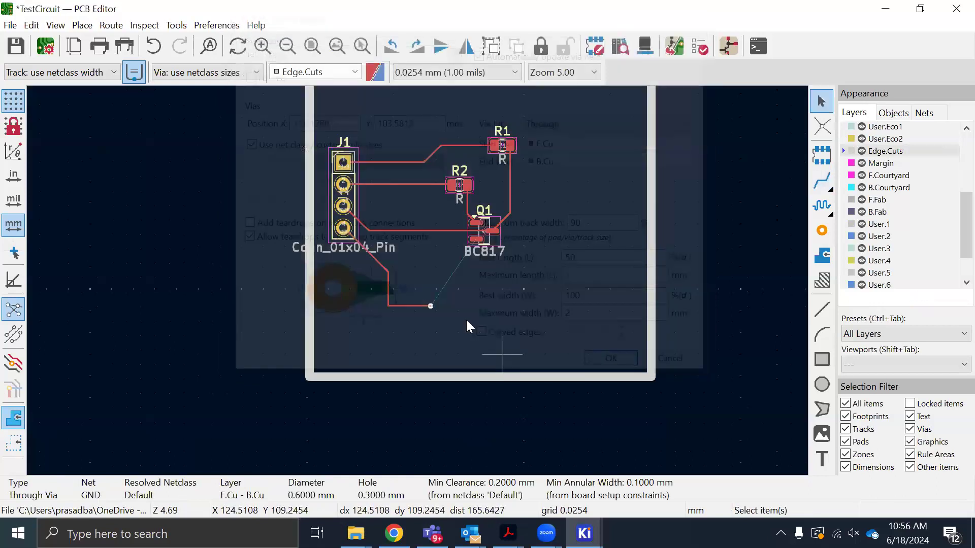
{"action": "scroll", "coordinate": [417, 286], "scroll_direction": "up", "scroll_amount": 2}
{"action": "scroll", "coordinate": [415, 284], "scroll_direction": "down", "scroll_amount": 4}
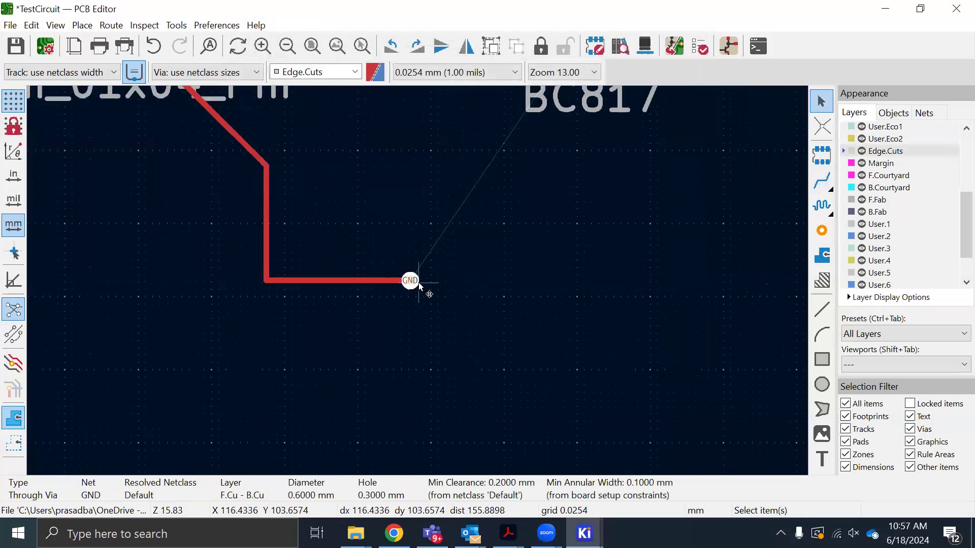
{"action": "right_click", "coordinate": [408, 281]}
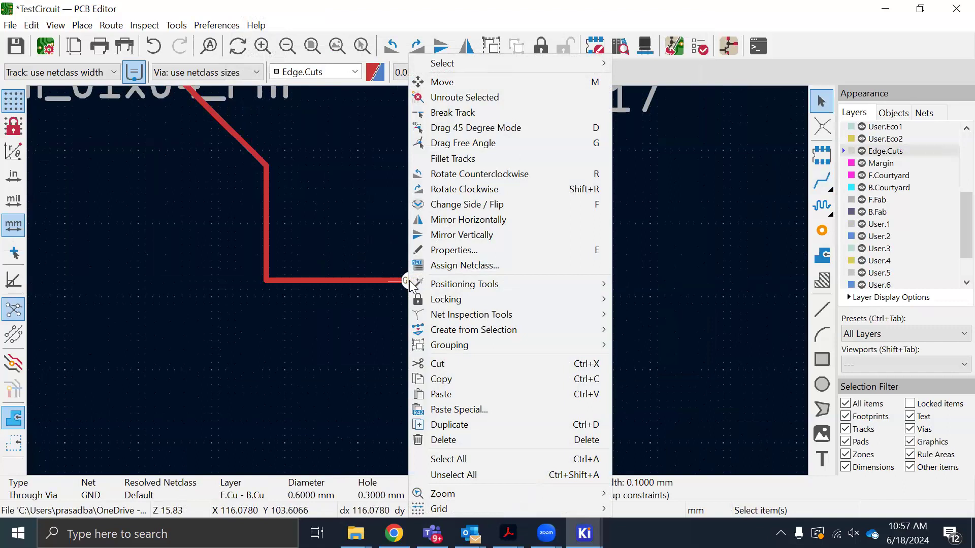
{"action": "left_click", "coordinate": [395, 291]}
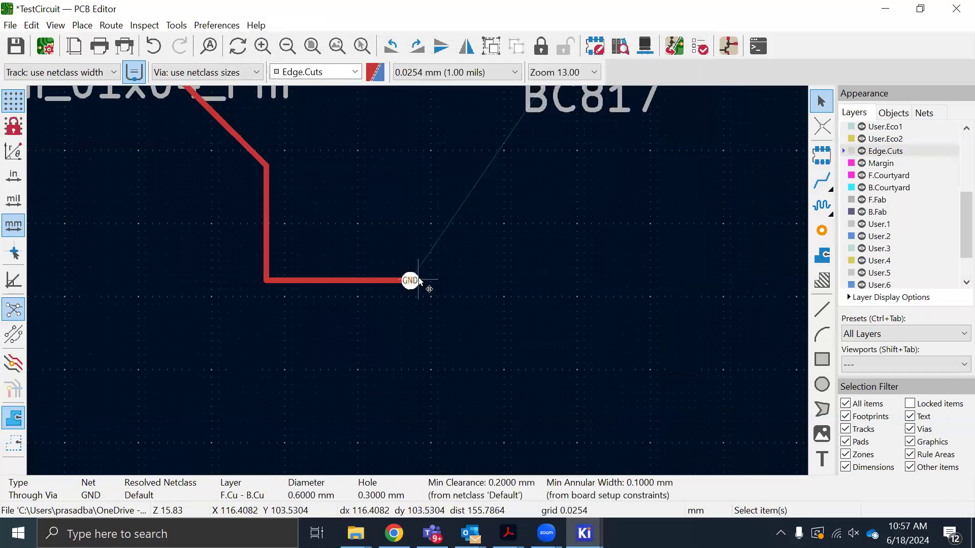
{"action": "left_click", "coordinate": [423, 273]}
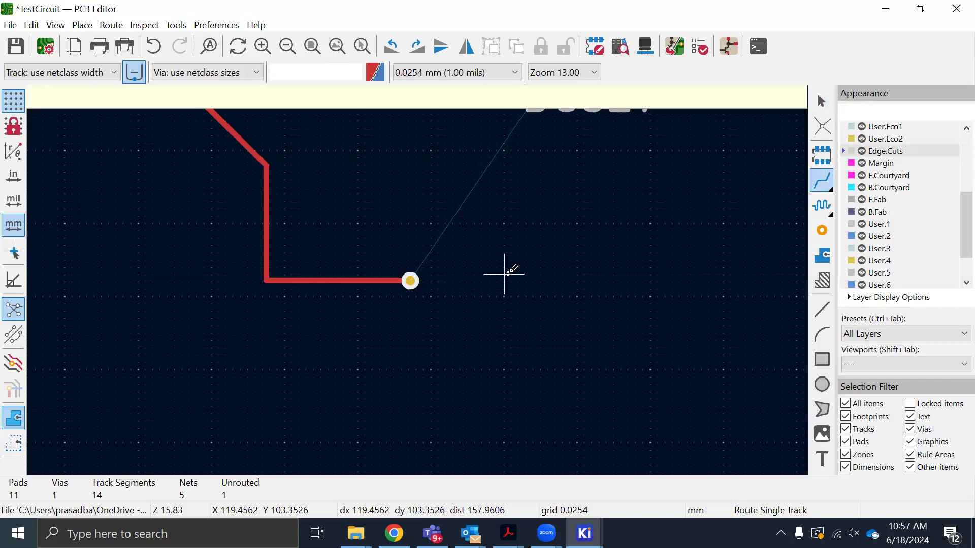
Continue the GND track from the via to pad 2 of Q1, running on B.Cu between two more vias, and save the board
{"action": "scroll", "coordinate": [454, 277], "scroll_direction": "down", "scroll_amount": 2}
{"action": "scroll", "coordinate": [419, 291], "scroll_direction": "down", "scroll_amount": 3}
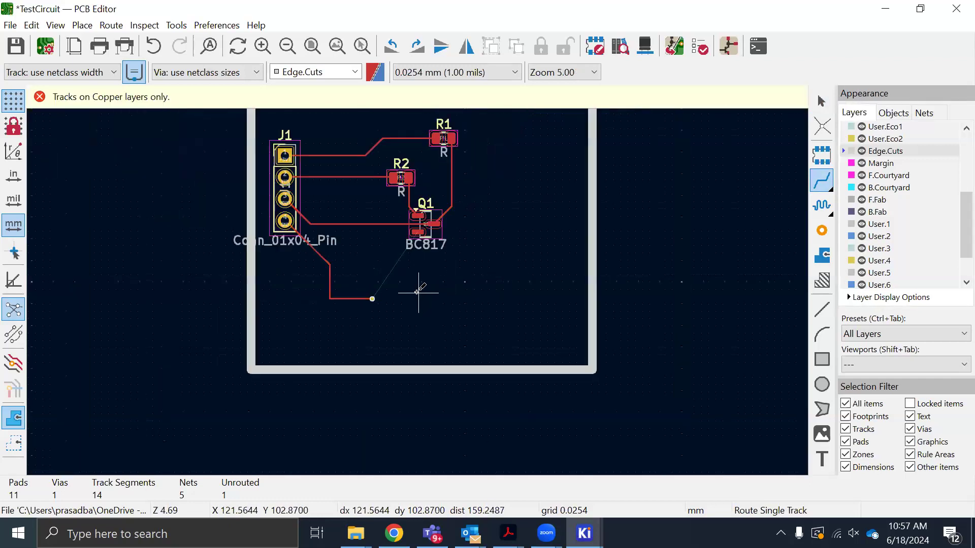
{"action": "scroll", "coordinate": [418, 291], "scroll_direction": "up", "scroll_amount": 3}
{"action": "left_click", "coordinate": [418, 294]}
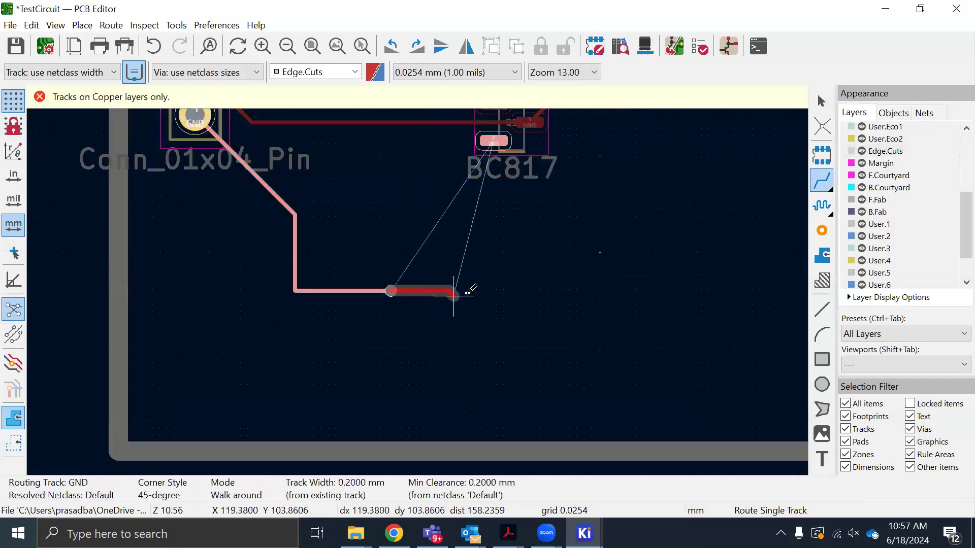
{"action": "key", "text": "v"}
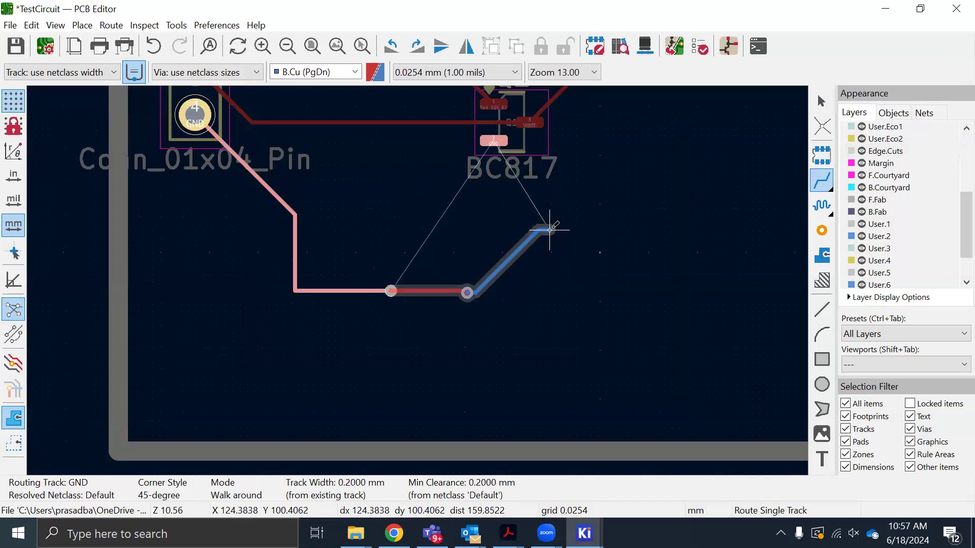
{"action": "key", "text": "v"}
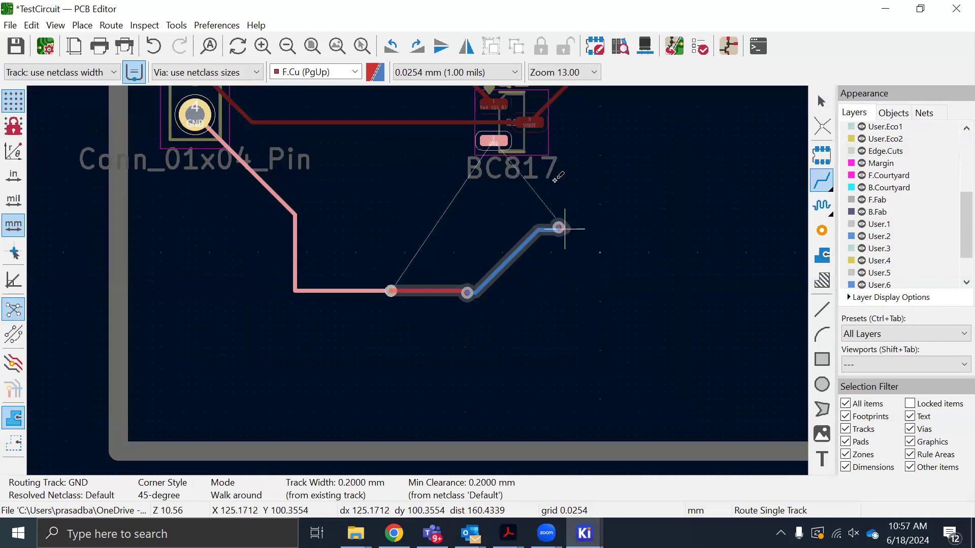
{"action": "left_click", "coordinate": [523, 145]}
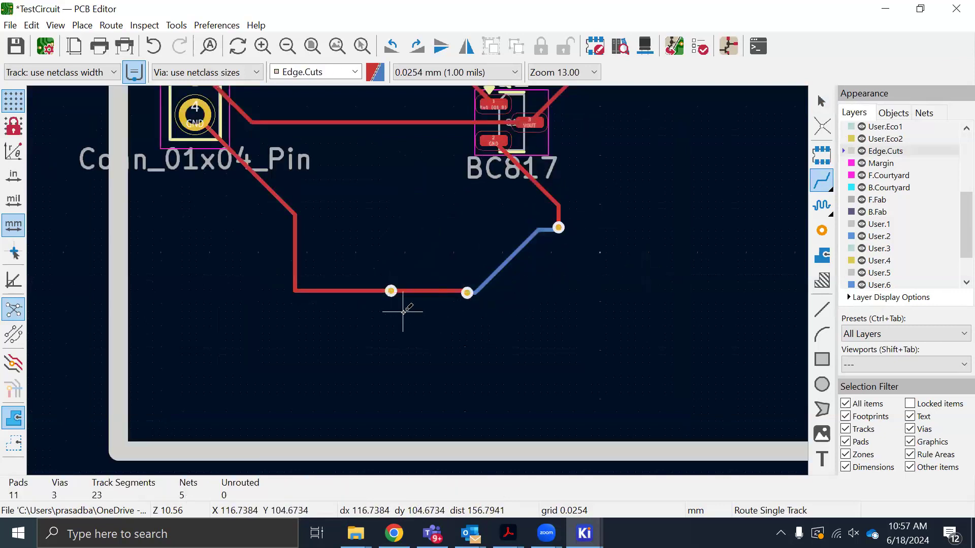
{"action": "scroll", "coordinate": [418, 280], "scroll_direction": "down", "scroll_amount": 2}
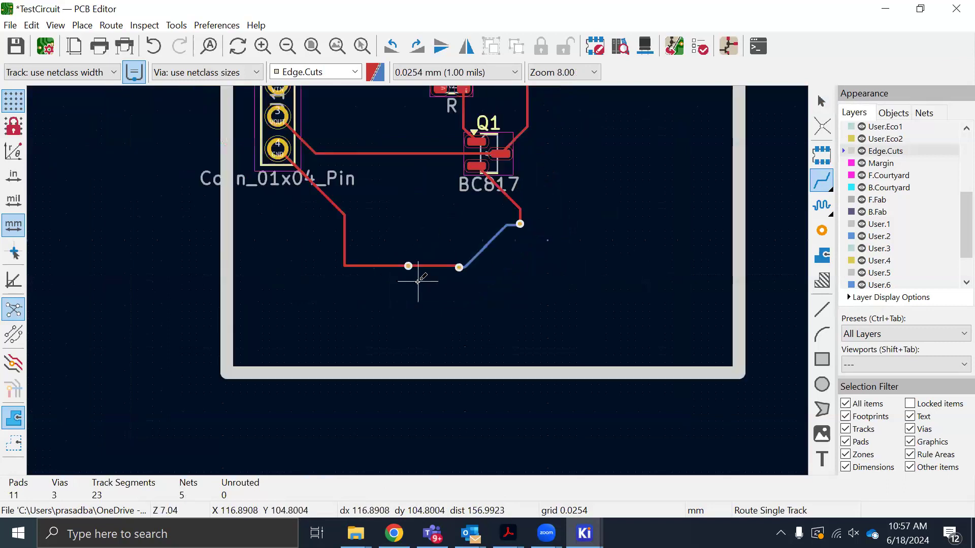
{"action": "key", "text": "ctrl+s"}
Examine the routed board from tilted angles in the 3D Viewer and minimize the viewer
{"action": "scroll", "coordinate": [483, 277], "scroll_direction": "down", "scroll_amount": 4}
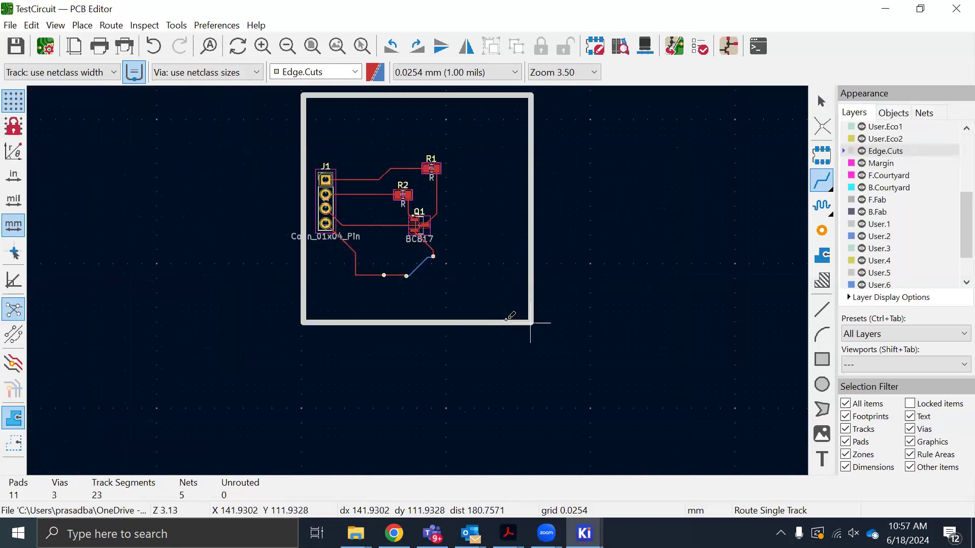
{"action": "left_click", "coordinate": [645, 47]}
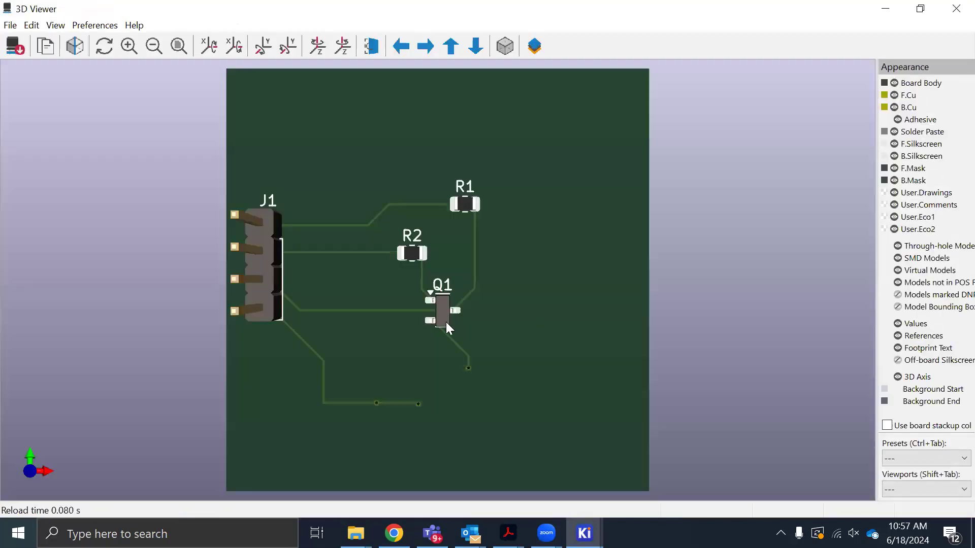
{"action": "left_click_drag", "start_coordinate": [400, 363], "coordinate": [353, 303]}
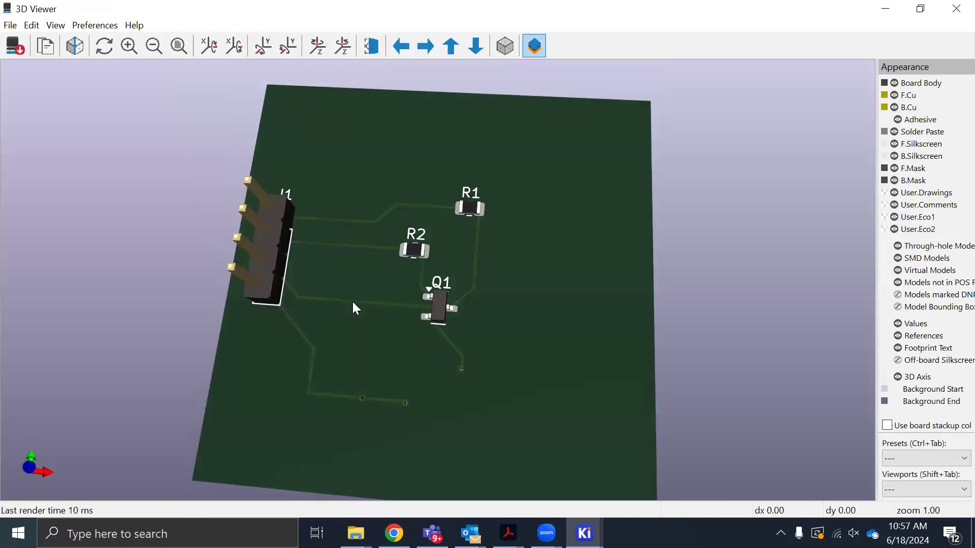
{"action": "left_click_drag", "start_coordinate": [388, 368], "coordinate": [615, 292]}
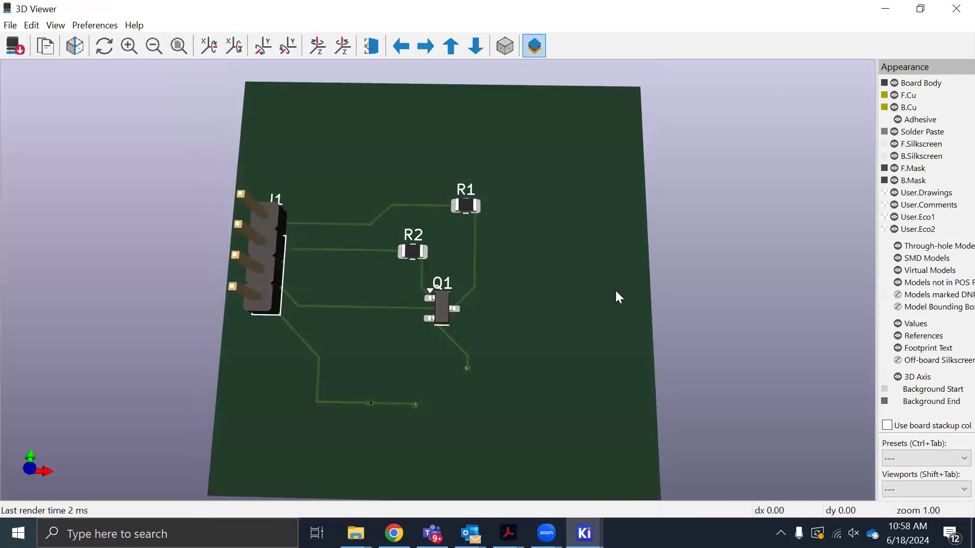
{"action": "left_click_drag", "start_coordinate": [542, 330], "coordinate": [529, 330]}
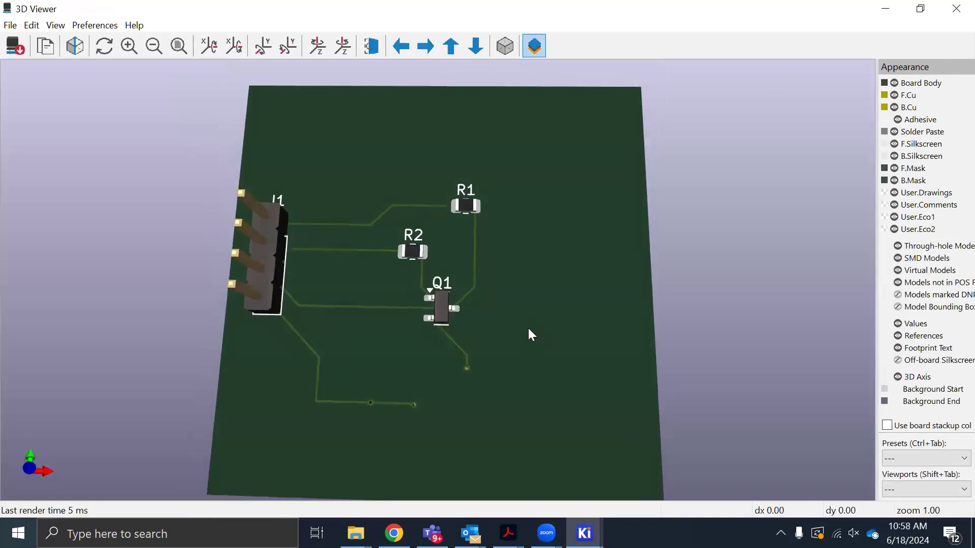
{"action": "left_click", "coordinate": [886, 6]}
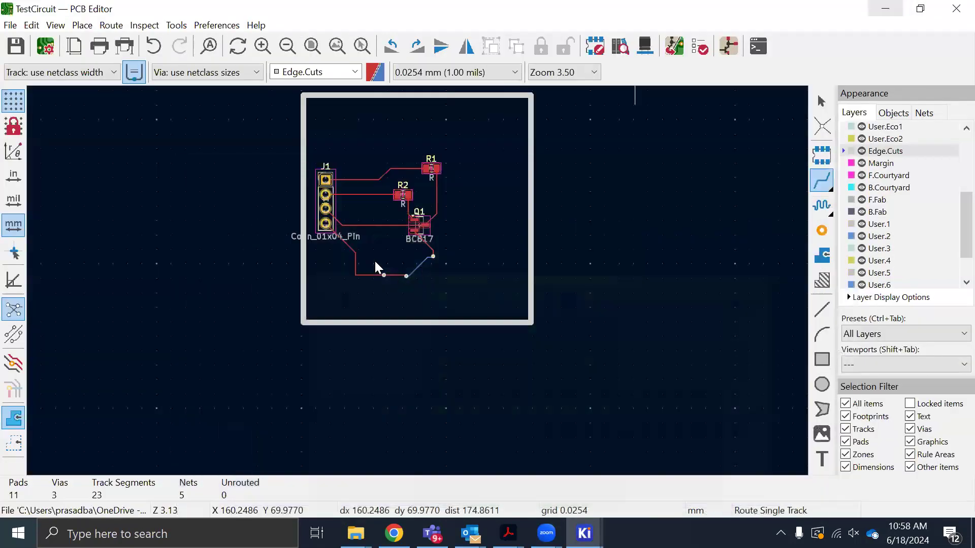
Set the track width of the upper part of the +3V3 diagonal between J1 and R1 to 1 mm instead of the net class width
{"action": "scroll", "coordinate": [374, 261], "scroll_direction": "up", "scroll_amount": 2}
{"action": "scroll", "coordinate": [418, 280], "scroll_direction": "down", "scroll_amount": 4}
{"action": "scroll", "coordinate": [437, 292], "scroll_direction": "up", "scroll_amount": 6}
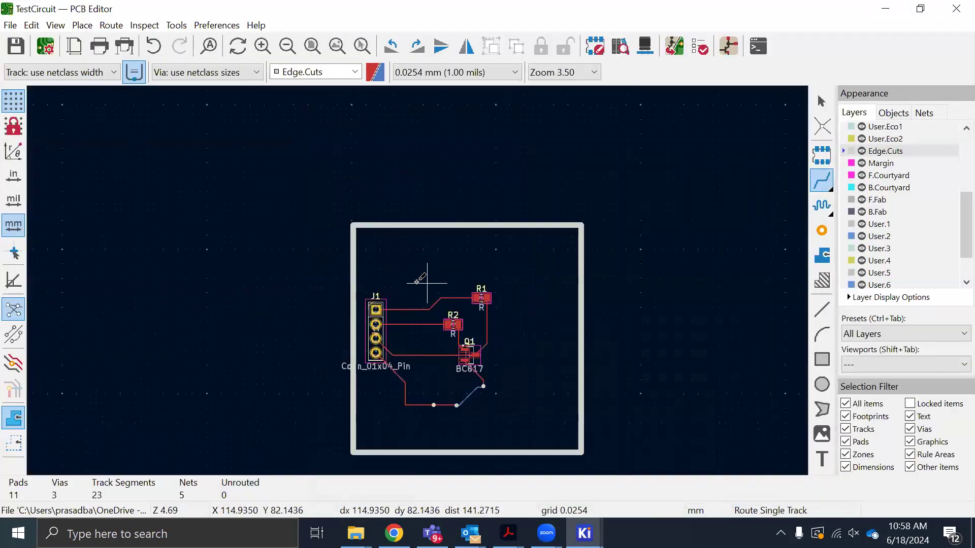
{"action": "scroll", "coordinate": [450, 316], "scroll_direction": "up", "scroll_amount": 5}
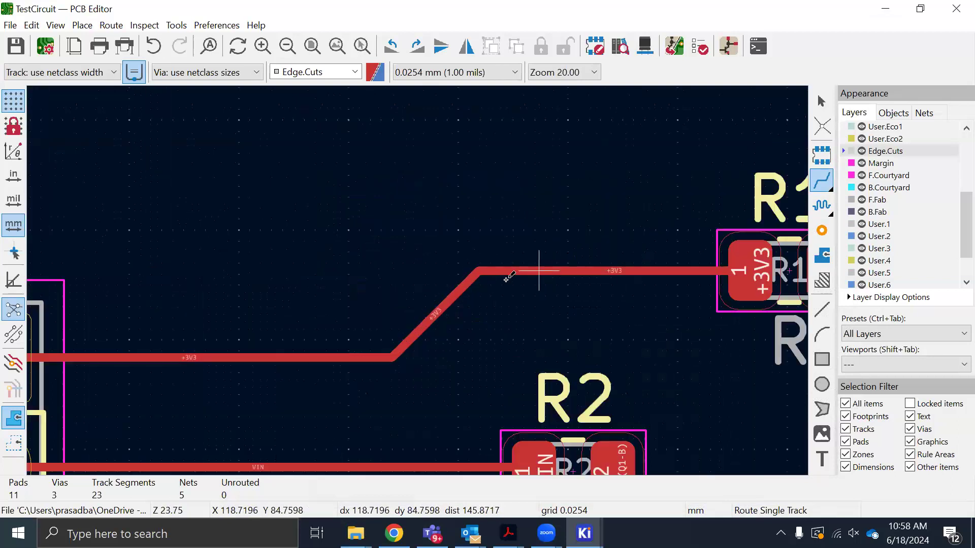
{"action": "left_click", "coordinate": [450, 299]}
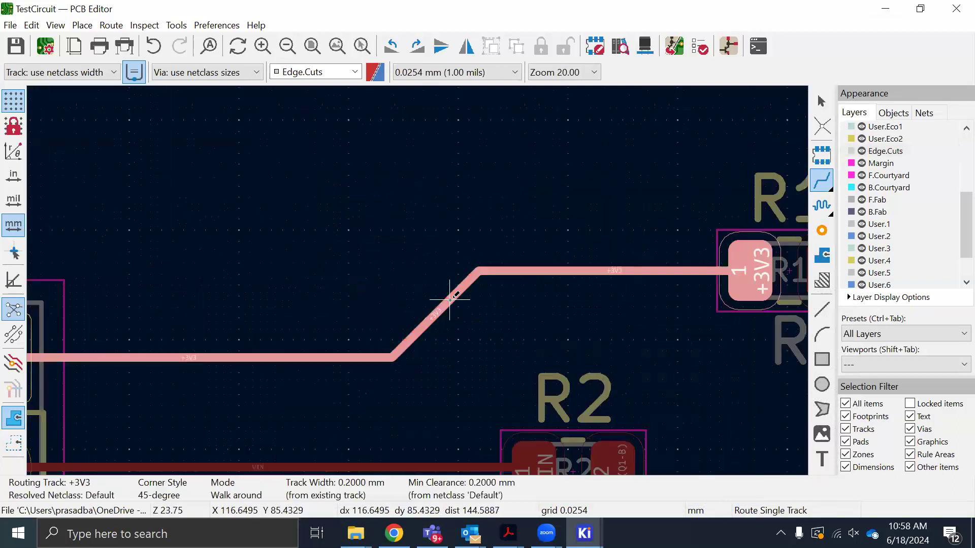
{"action": "key", "text": "Escape"}
{"action": "key", "text": "Escape"}
{"action": "left_click", "coordinate": [460, 288]}
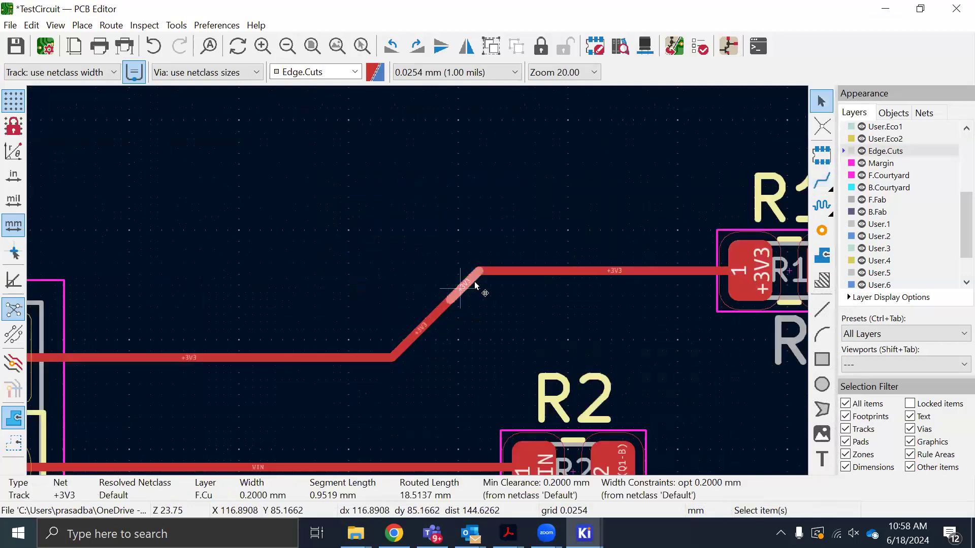
{"action": "key", "text": "e"}
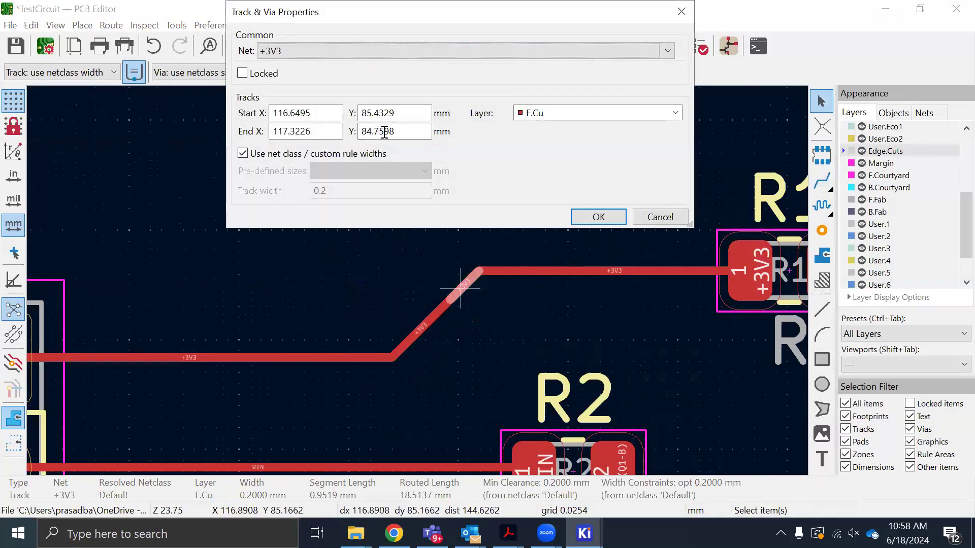
{"action": "left_click", "coordinate": [243, 154]}
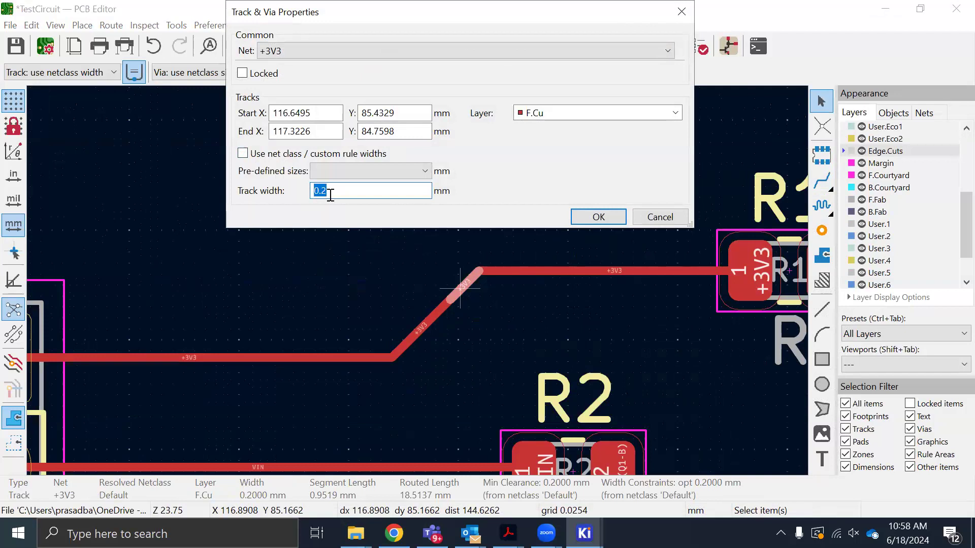
{"action": "left_click", "coordinate": [581, 215]}
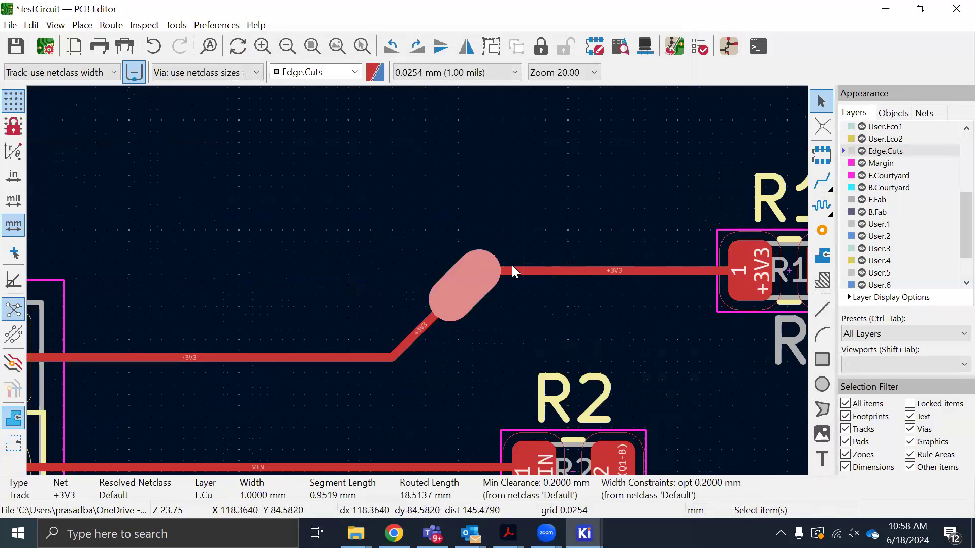
Override the net class width of the horizontal +3V3 track segment ending at pad 1 of R1 with 1 mm
{"action": "scroll", "coordinate": [357, 301], "scroll_direction": "down", "scroll_amount": 2}
{"action": "left_click_drag", "start_coordinate": [247, 280], "coordinate": [432, 334]}
{"action": "left_click_drag", "start_coordinate": [306, 236], "coordinate": [432, 342]}
{"action": "left_click", "coordinate": [463, 294]}
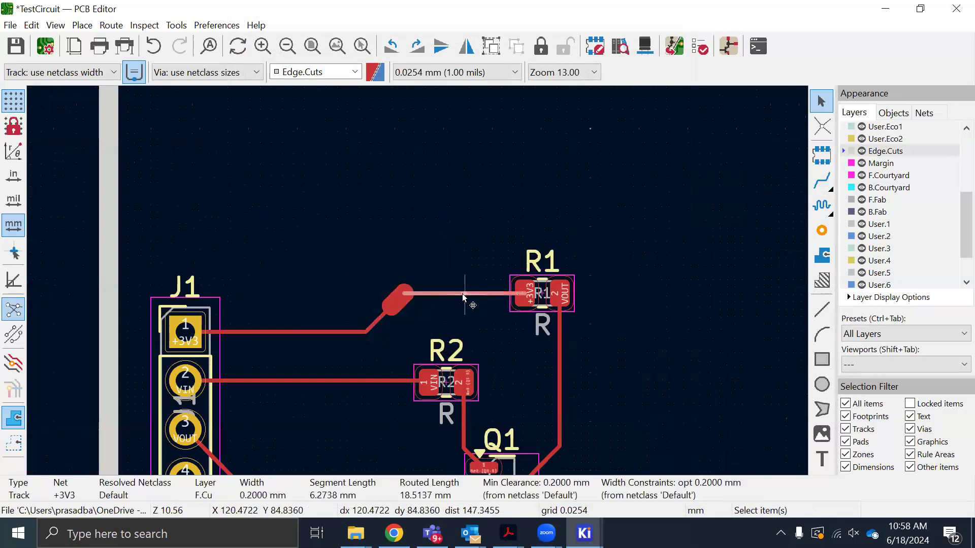
{"action": "double_click", "coordinate": [462, 293]}
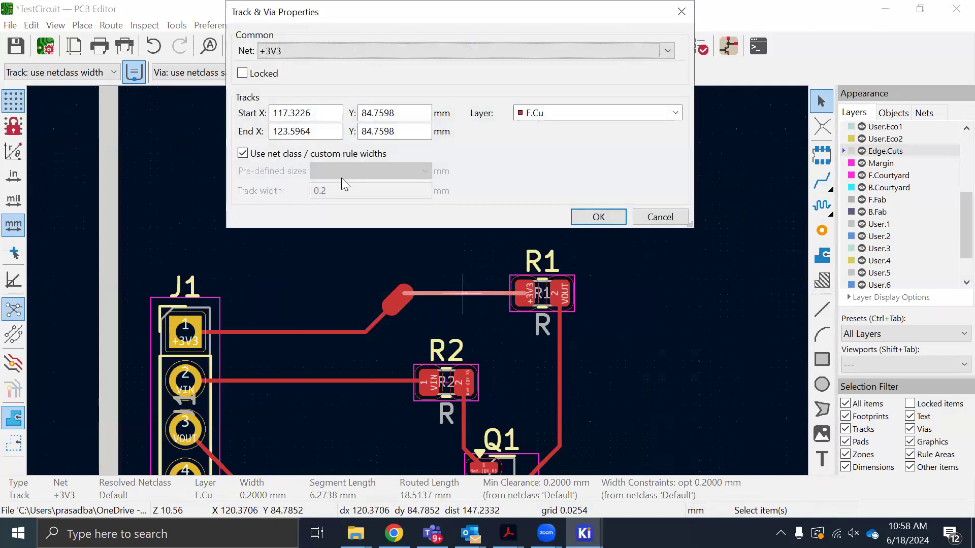
{"action": "left_click", "coordinate": [243, 154]}
{"action": "left_click", "coordinate": [325, 192]}
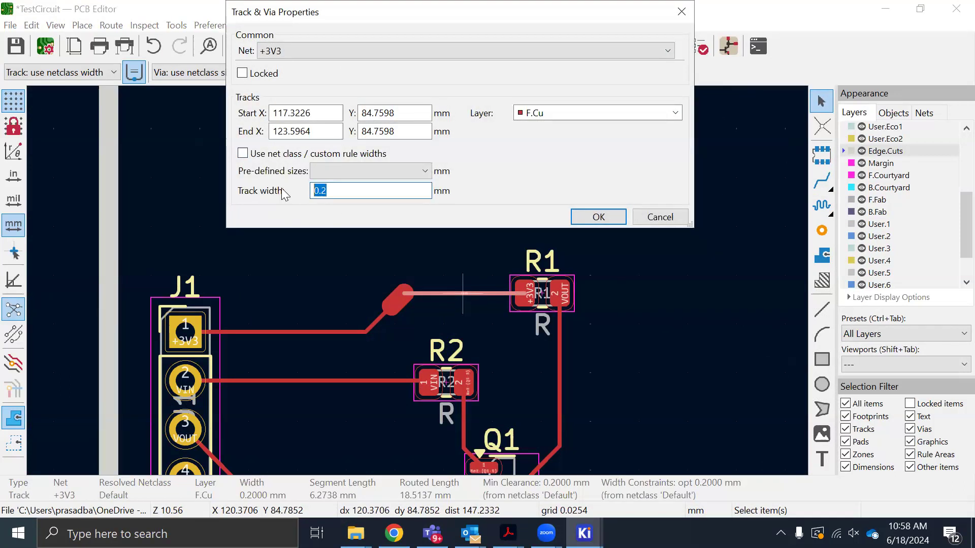
{"action": "left_click", "coordinate": [598, 217]}
Override the net class width of the horizontal +3V3 track segment starting at pin 1 of J1 with 1 mm
{"action": "left_click", "coordinate": [355, 332]}
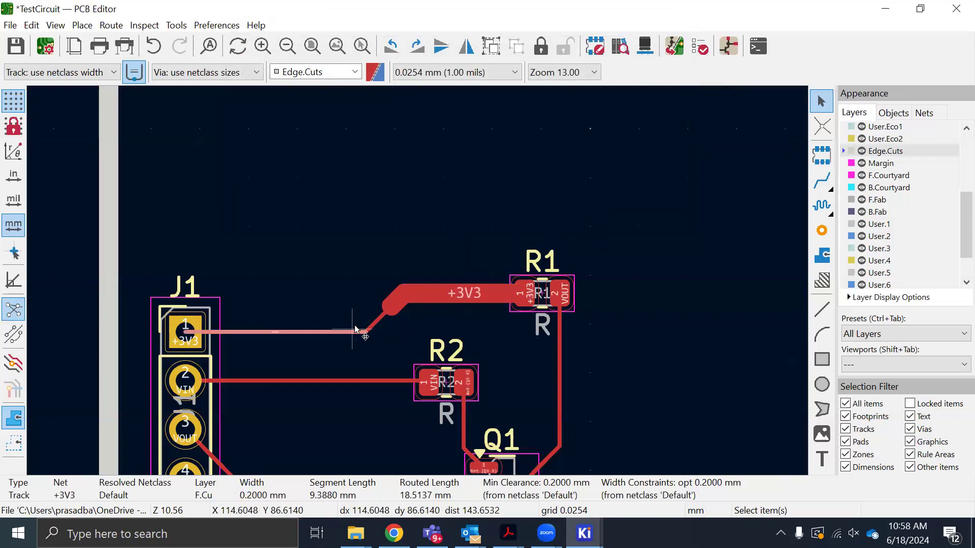
{"action": "left_click_drag", "start_coordinate": [312, 275], "coordinate": [267, 297]}
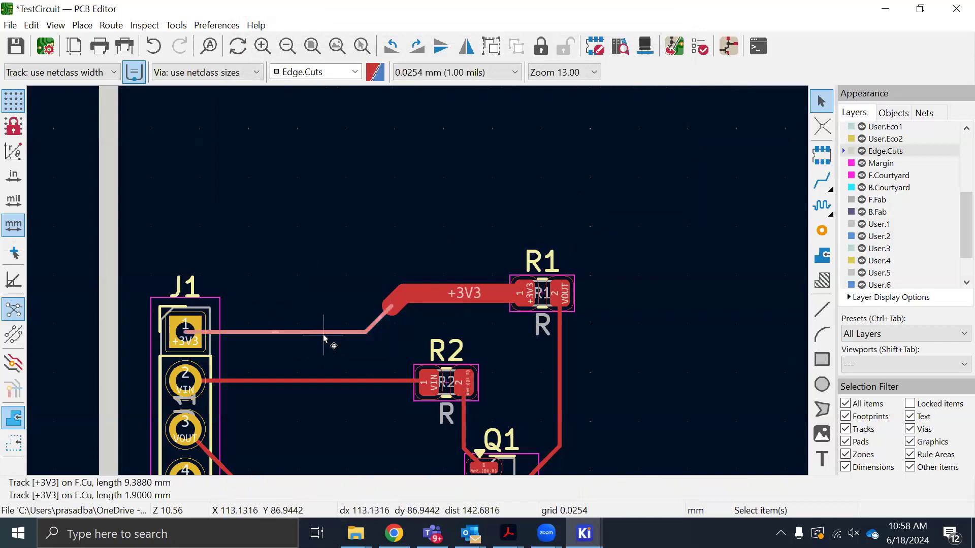
{"action": "double_click", "coordinate": [319, 333]}
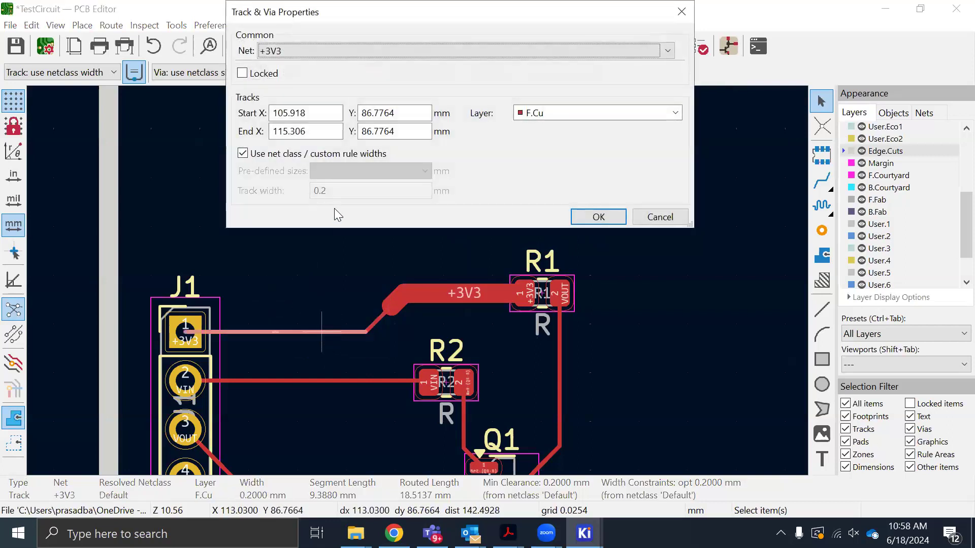
{"action": "left_click", "coordinate": [259, 156]}
{"action": "left_click", "coordinate": [320, 191]}
{"action": "type", "text": "1"}
{"action": "left_click", "coordinate": [581, 217]}
Set the remaining thin diagonal +3V3 segment to a custom track width of 1 mm and save the board
{"action": "left_click", "coordinate": [377, 319]}
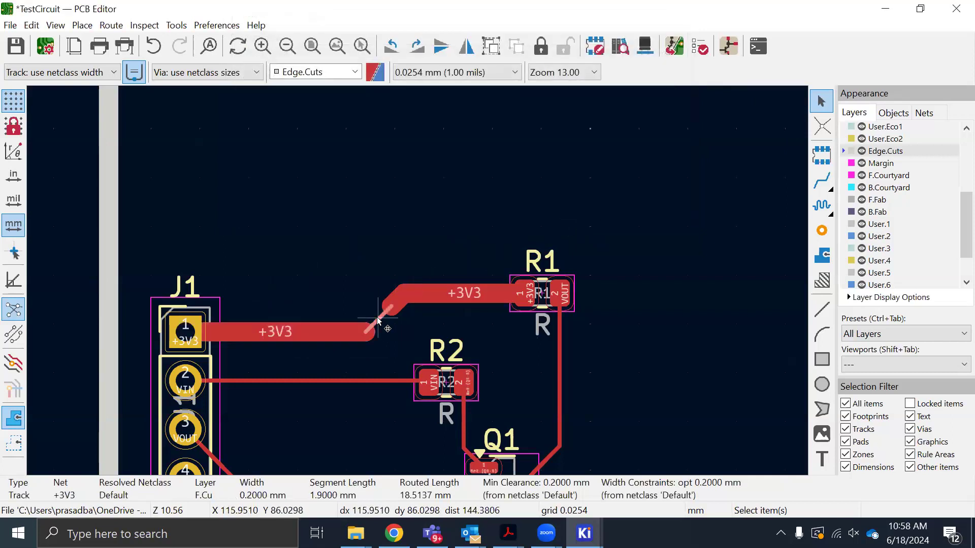
{"action": "double_click", "coordinate": [378, 317]}
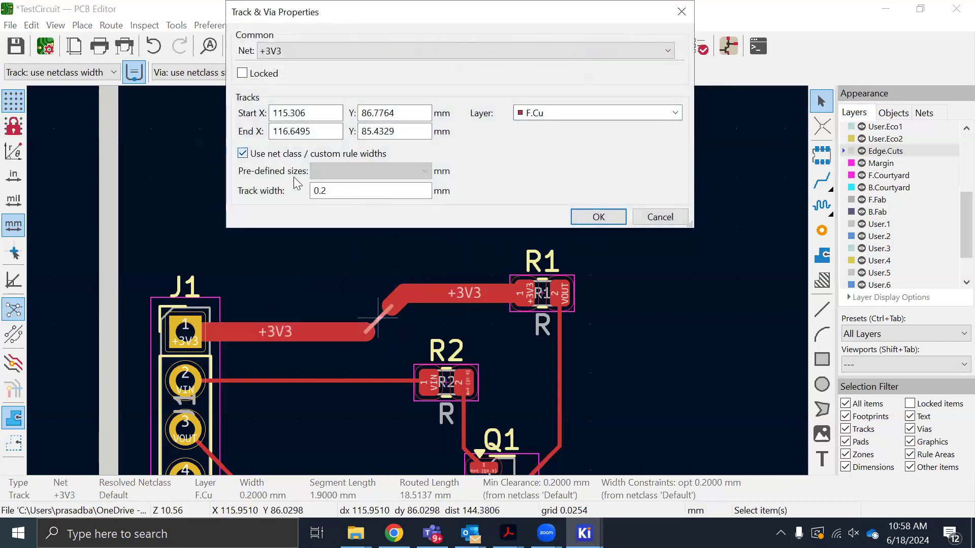
{"action": "left_click", "coordinate": [243, 154]}
{"action": "left_click", "coordinate": [320, 190]}
{"action": "type", "text": "1"}
{"action": "left_click", "coordinate": [598, 217]}
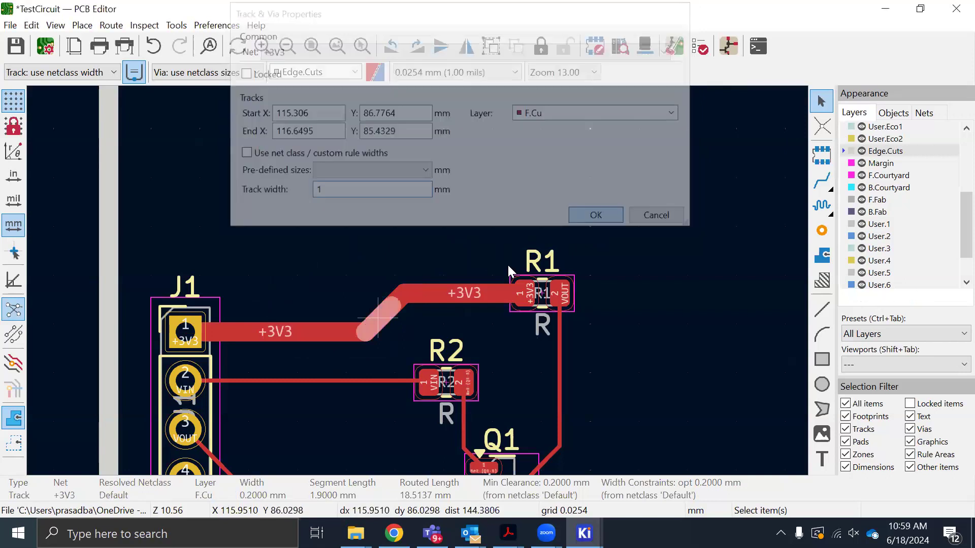
{"action": "left_click", "coordinate": [445, 224]}
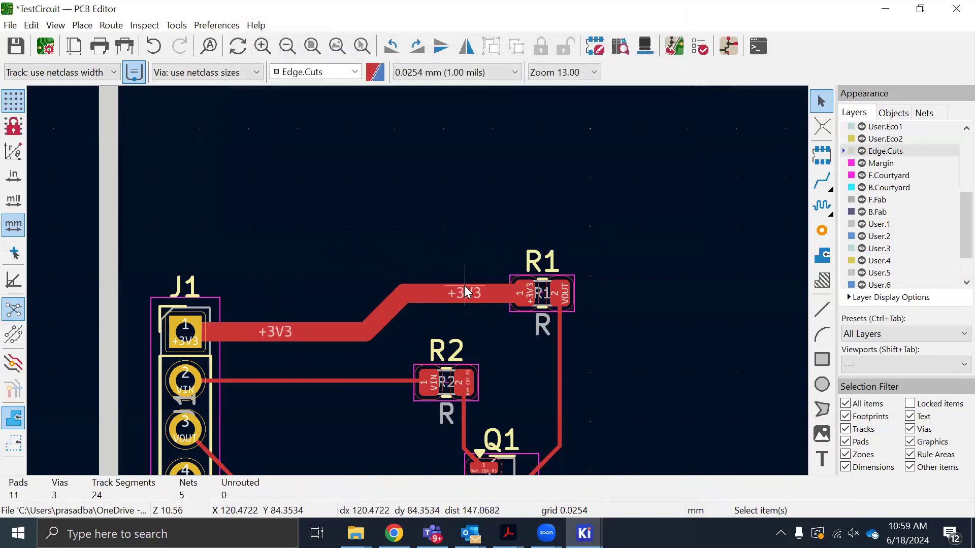
{"action": "key", "text": "ctrl+s"}
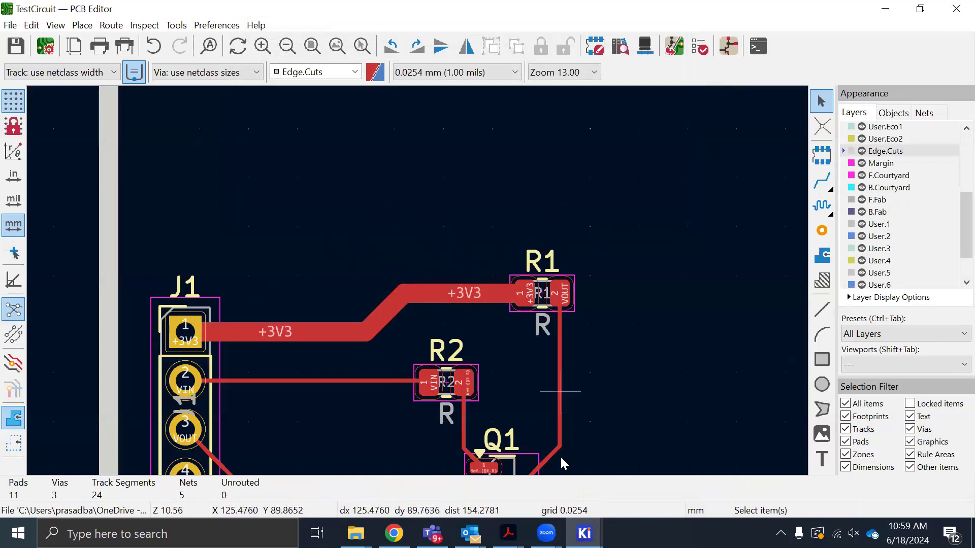
Switch to the 3D Viewer and examine the widened +3V3 track and the rest of the board from several angles
{"action": "left_click", "coordinate": [593, 525]}
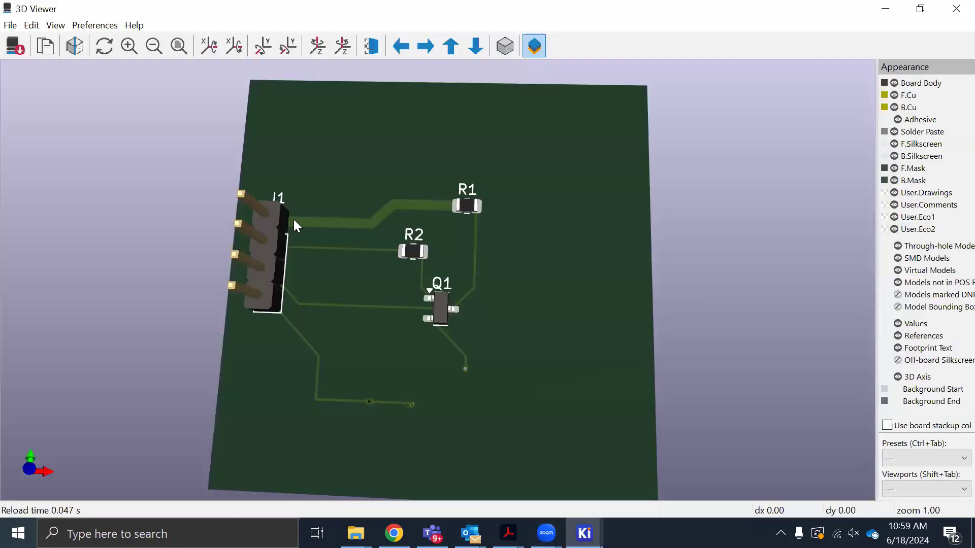
{"action": "left_click_drag", "start_coordinate": [294, 219], "coordinate": [324, 266]}
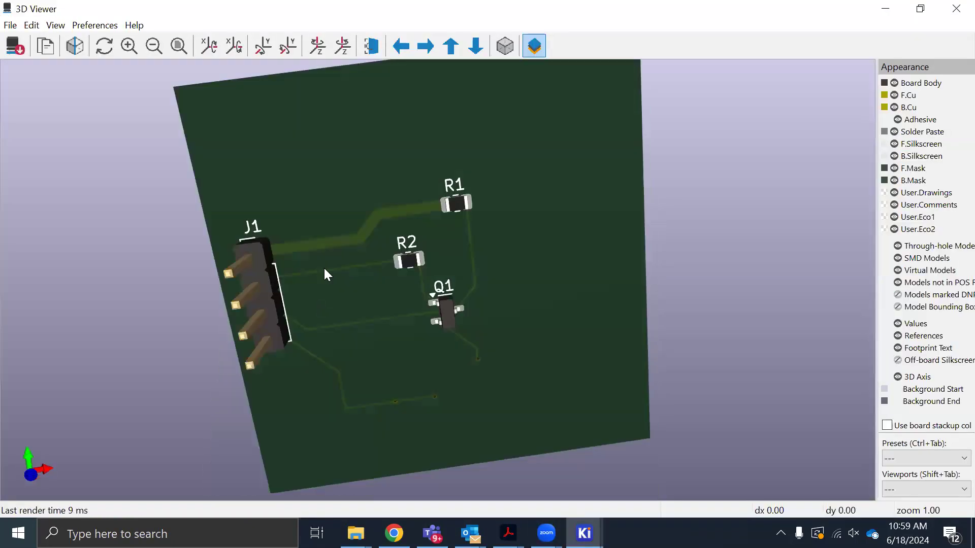
{"action": "left_click_drag", "start_coordinate": [415, 222], "coordinate": [397, 372]}
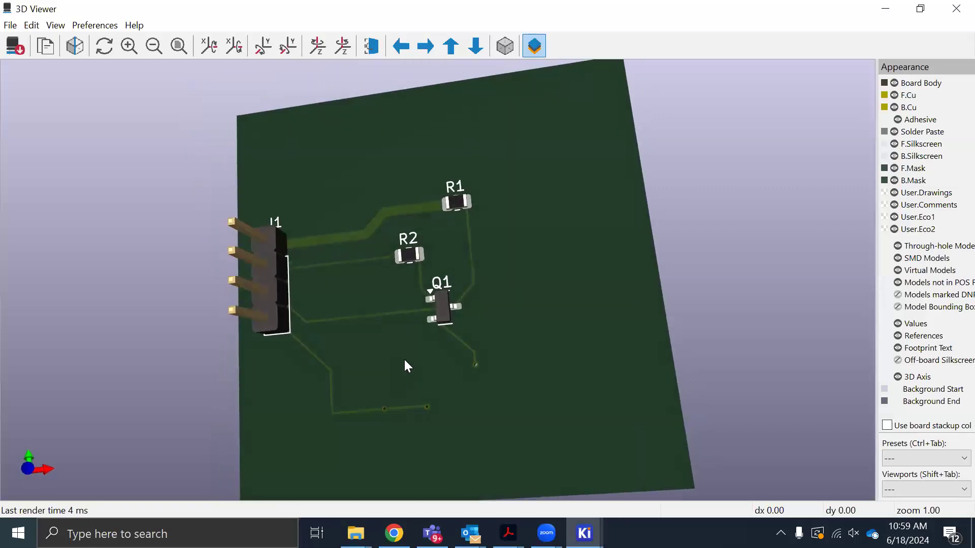
{"action": "scroll", "coordinate": [434, 364], "scroll_direction": "down", "scroll_amount": 1}
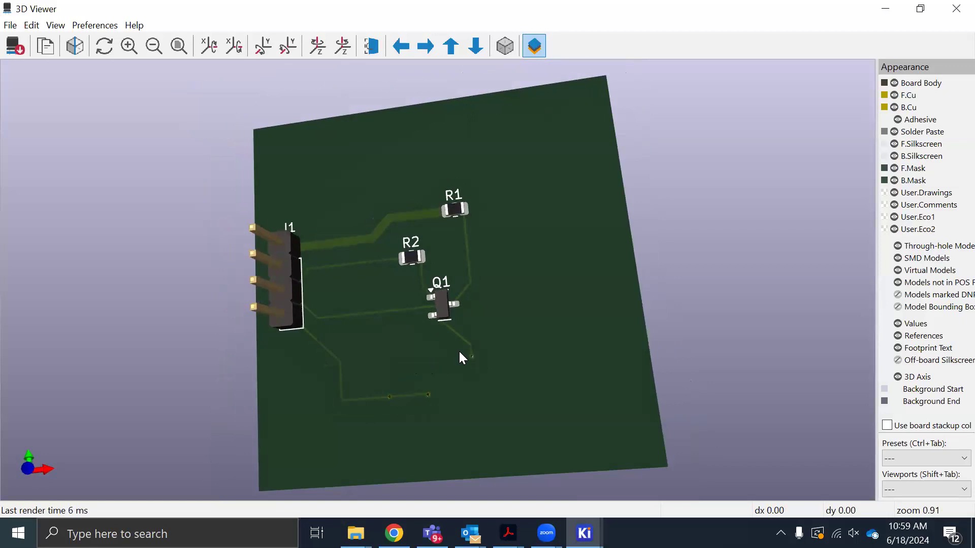
{"action": "left_click_drag", "start_coordinate": [605, 388], "coordinate": [574, 405]}
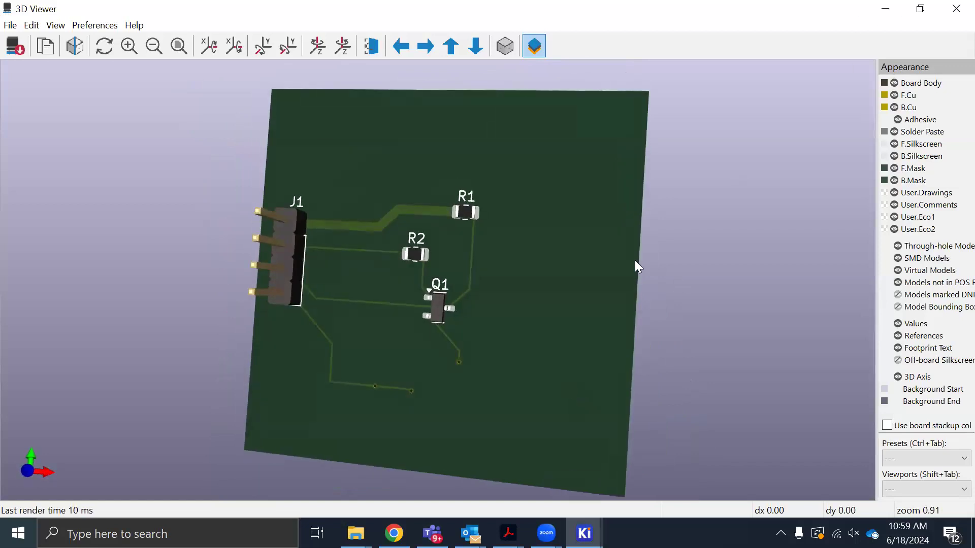
{"action": "mouse_move", "coordinate": [608, 263]}
{"action": "left_mouse_down"}
{"action": "mouse_move", "coordinate": [608, 284]}
{"action": "mouse_move", "coordinate": [617, 275]}
{"action": "left_mouse_up"}
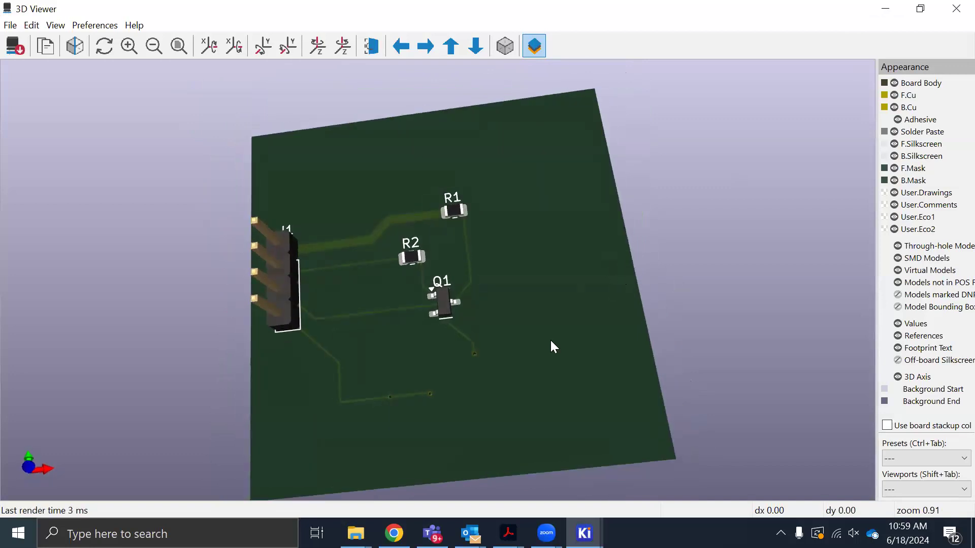
{"action": "left_click_drag", "start_coordinate": [550, 339], "coordinate": [532, 339]}
{"action": "left_click_drag", "start_coordinate": [467, 395], "coordinate": [467, 409]}
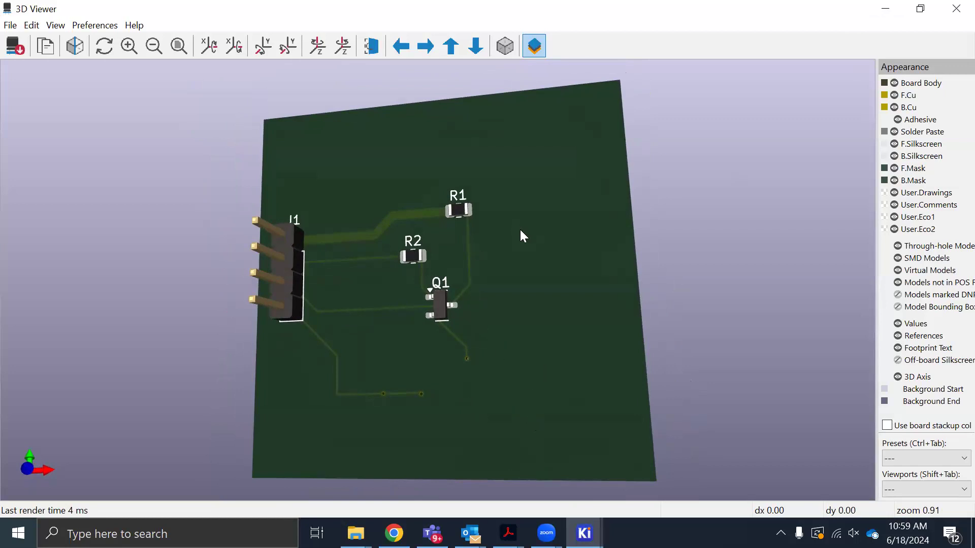
{"action": "left_click_drag", "start_coordinate": [520, 231], "coordinate": [578, 303]}
{"action": "scroll", "coordinate": [560, 360], "scroll_direction": "down", "scroll_amount": 1}
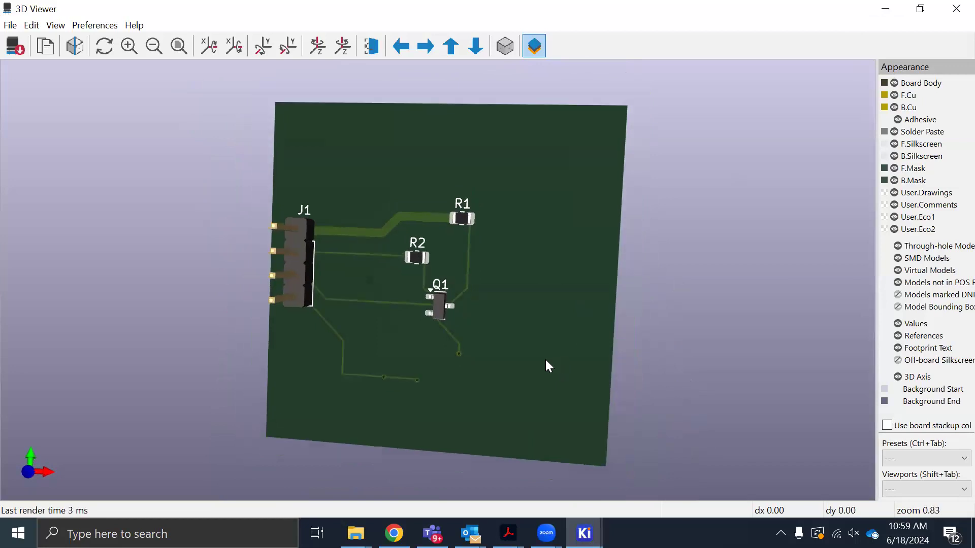
{"action": "left_click_drag", "start_coordinate": [546, 360], "coordinate": [570, 346]}
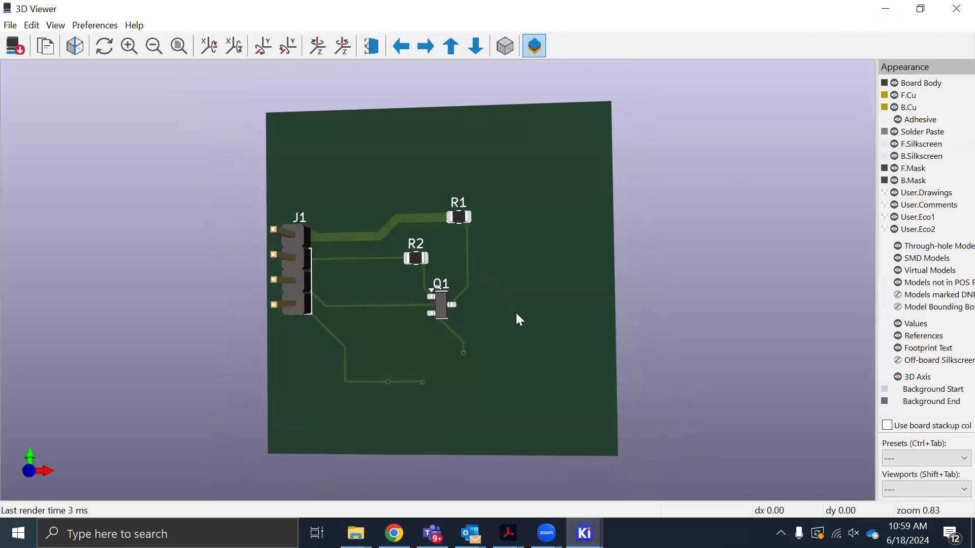
Switch to the TestCircuit schematic in the Schematic Editor
{"action": "left_click", "coordinate": [584, 533]}
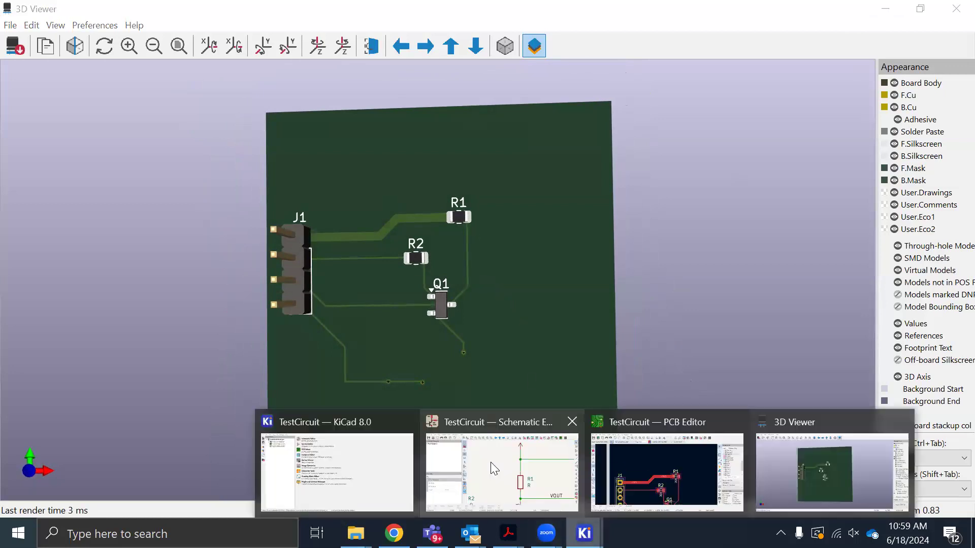
{"action": "left_click", "coordinate": [500, 457]}
{"action": "scroll", "coordinate": [635, 274], "scroll_direction": "down", "scroll_amount": 5}
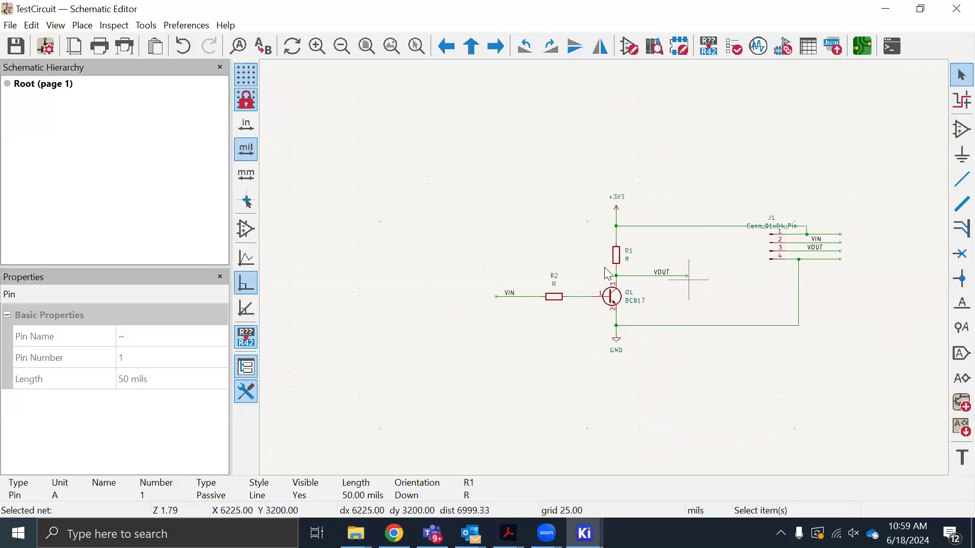
{"action": "scroll", "coordinate": [559, 269], "scroll_direction": "up", "scroll_amount": 2}
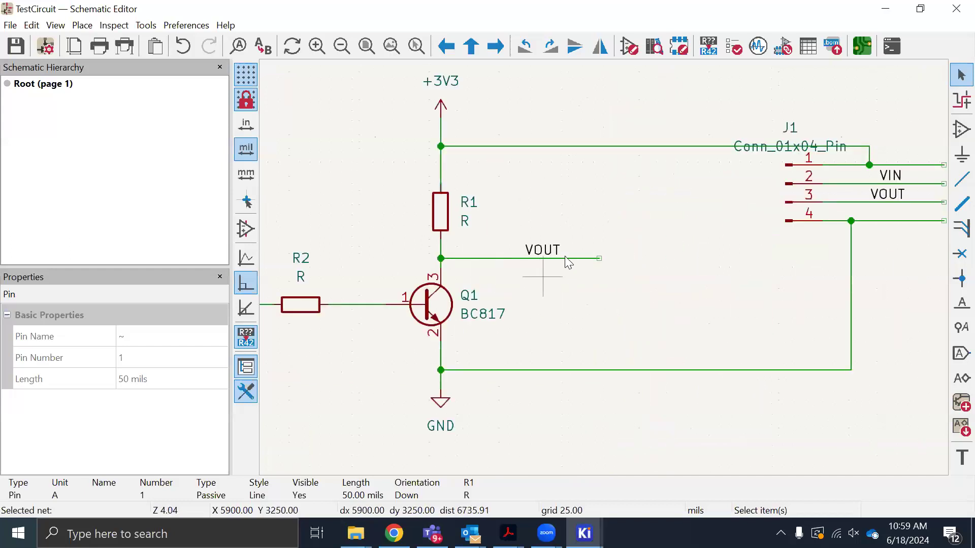
Place an LED symbol from the Device library between the VOUT wire's end and the GND wire, and rotate it to 90°
{"action": "left_click", "coordinate": [962, 129]}
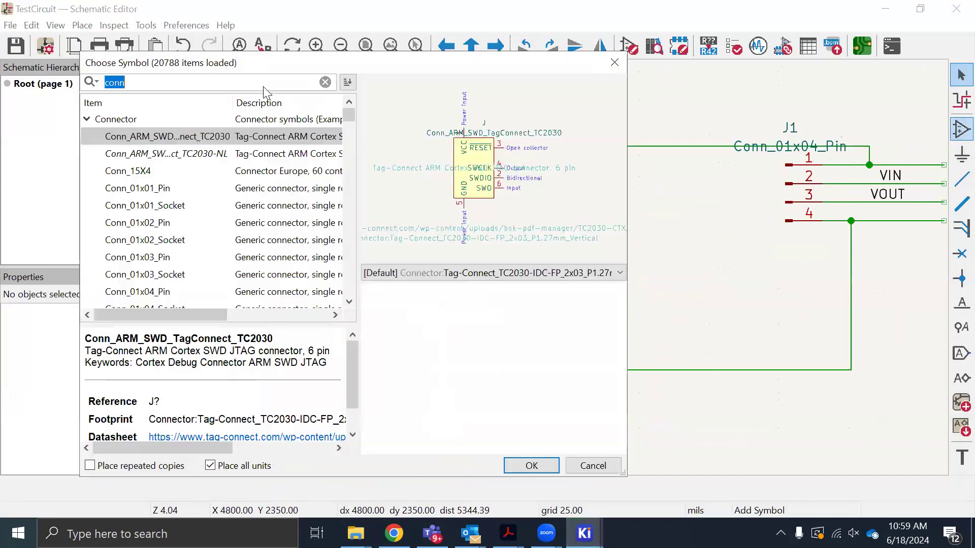
{"action": "type", "text": "led"}
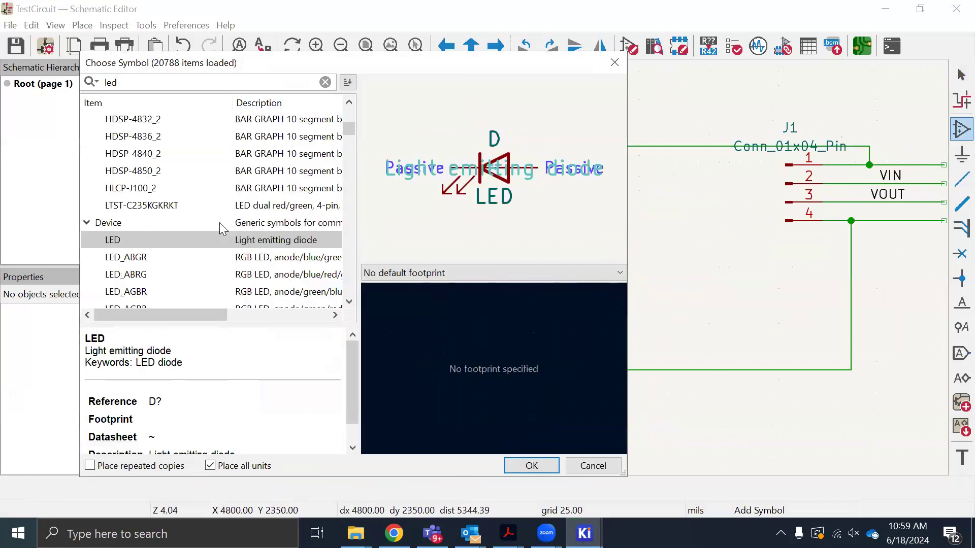
{"action": "scroll", "coordinate": [220, 222], "scroll_direction": "down", "scroll_amount": 1}
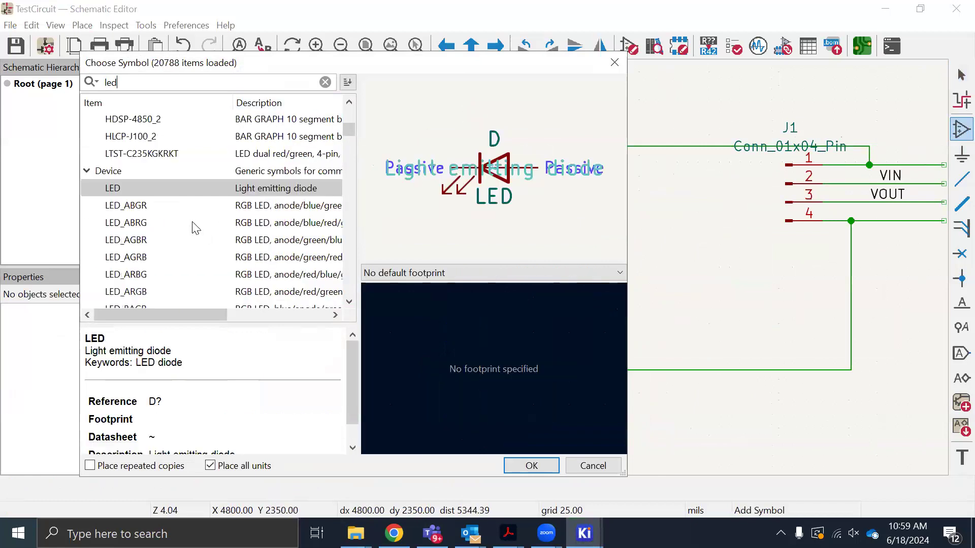
{"action": "left_click", "coordinate": [514, 469]}
{"action": "left_click", "coordinate": [617, 314]}
{"action": "key", "text": "Escape"}
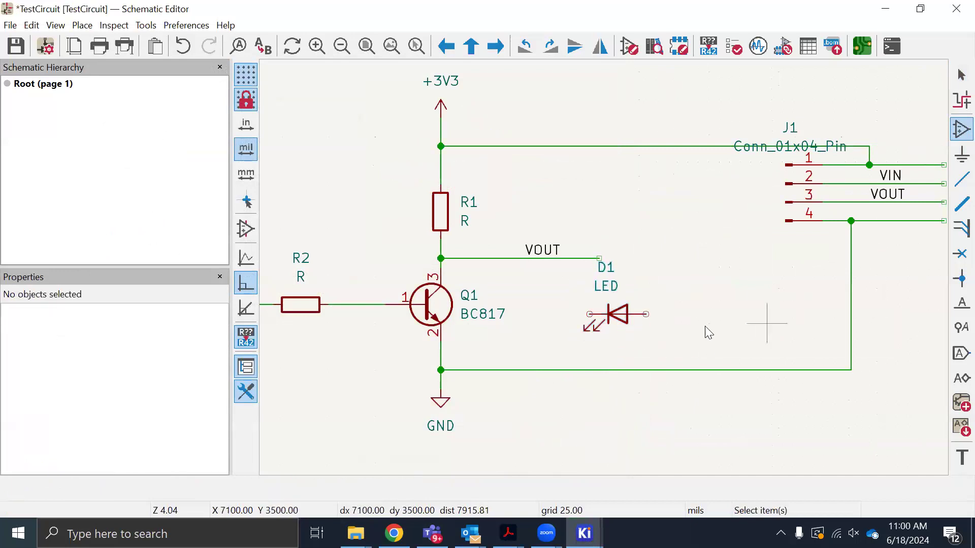
{"action": "left_click", "coordinate": [618, 320]}
{"action": "key", "text": "r"}
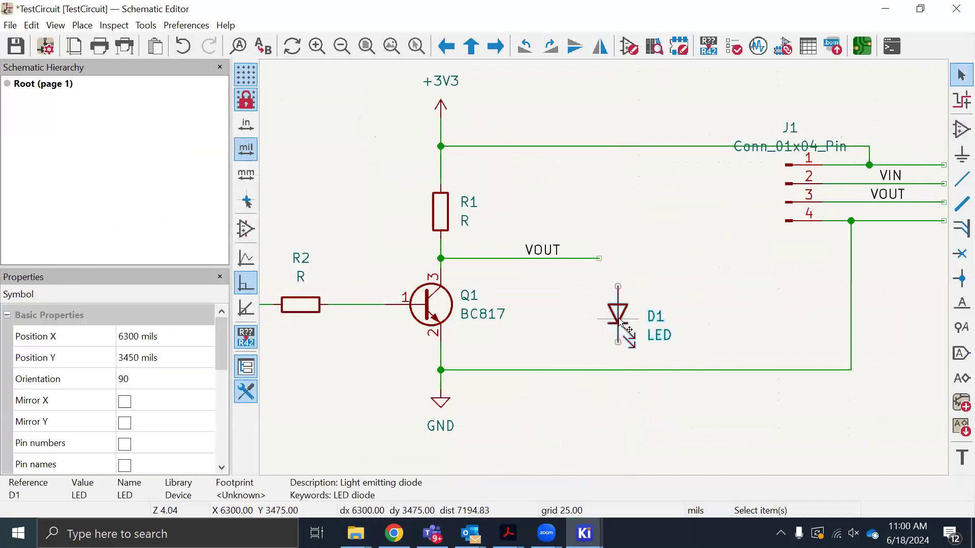
Wire the LED between the end of the VOUT wire and the GND wire, and save the schematic
{"action": "left_click", "coordinate": [961, 180]}
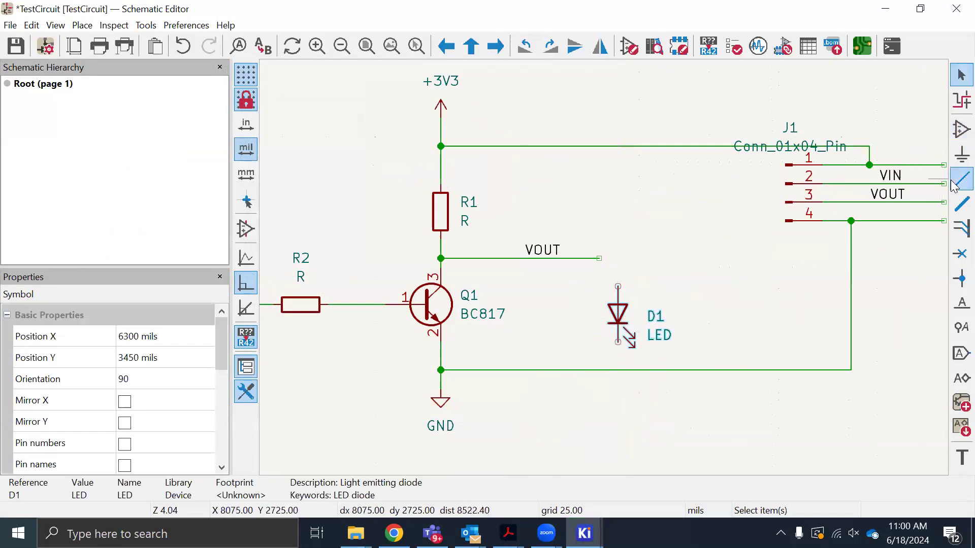
{"action": "left_click", "coordinate": [599, 258]}
{"action": "left_click", "coordinate": [618, 287]}
{"action": "left_click", "coordinate": [618, 343]}
{"action": "left_click", "coordinate": [615, 369]}
{"action": "scroll", "coordinate": [615, 370], "scroll_direction": "down", "scroll_amount": 2}
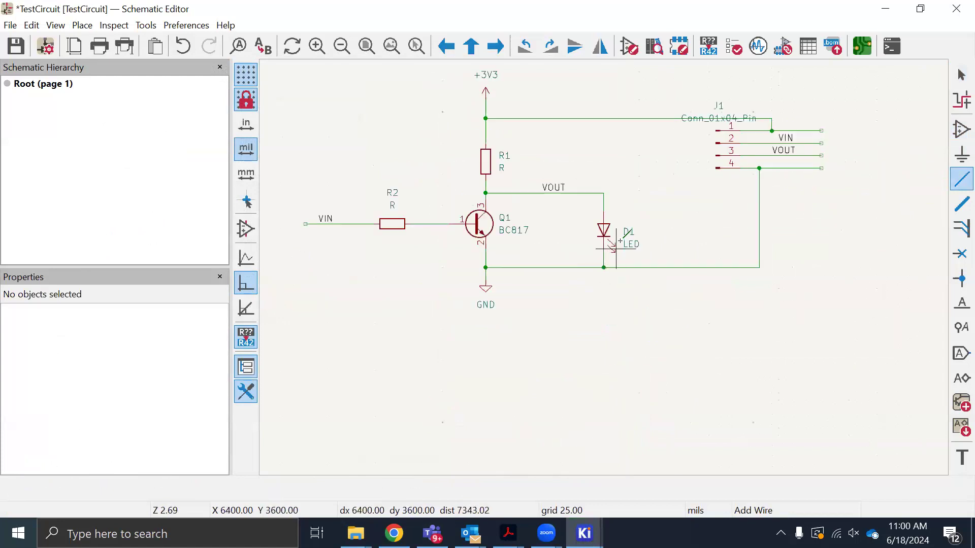
{"action": "key", "text": "ctrl+s"}
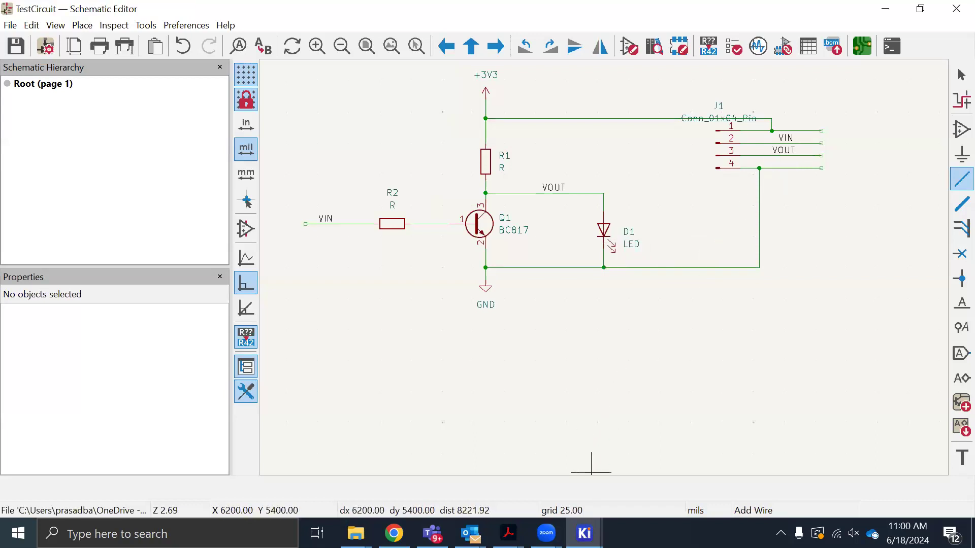
Switch to the PCB Editor and try to update the board from the schematic
{"action": "left_click", "coordinate": [584, 533]}
{"action": "left_click", "coordinate": [663, 465]}
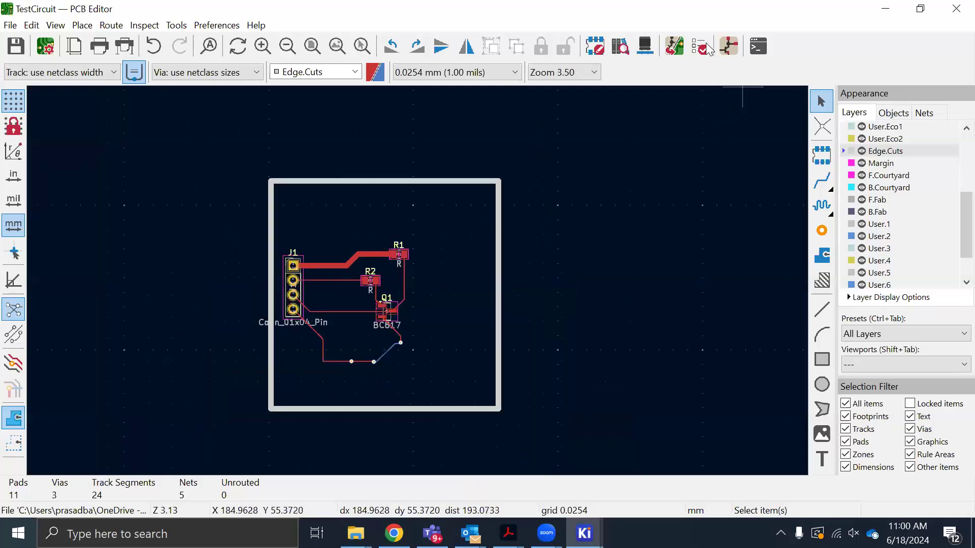
{"action": "left_click", "coordinate": [674, 47]}
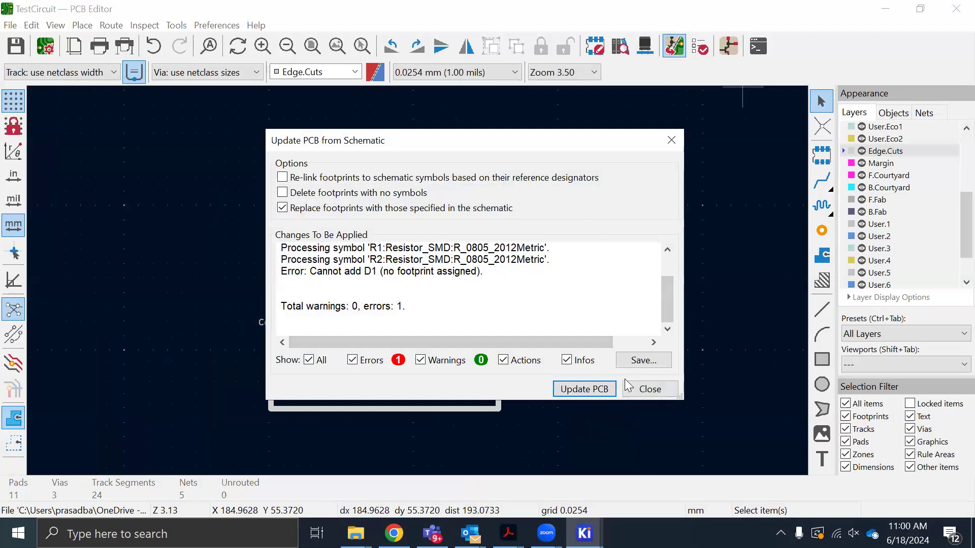
{"action": "left_click", "coordinate": [641, 387]}
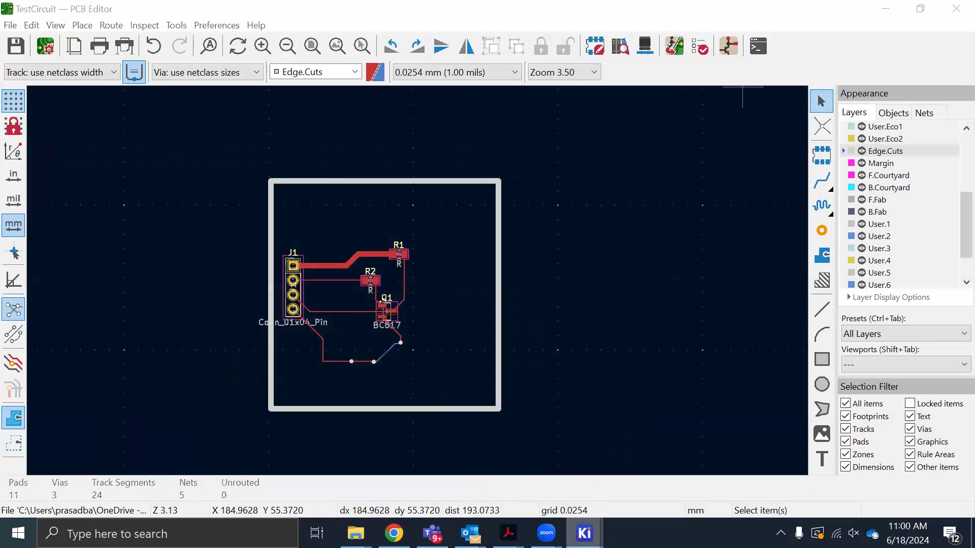
Switch back to the schematic and search the footprint library for "led" to fill D1's footprint field
{"action": "mouse_move", "coordinate": [584, 533]}
{"action": "left_click", "coordinate": [511, 470]}
{"action": "key", "text": "Escape"}
{"action": "double_click", "coordinate": [610, 238]}
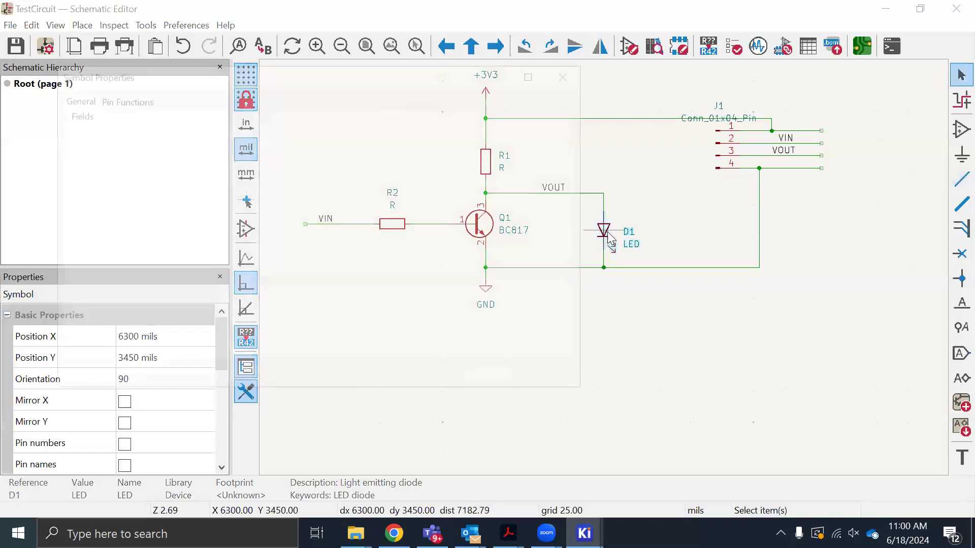
{"action": "left_click", "coordinate": [206, 174]}
{"action": "left_click", "coordinate": [349, 178]}
{"action": "left_click", "coordinate": [350, 177]}
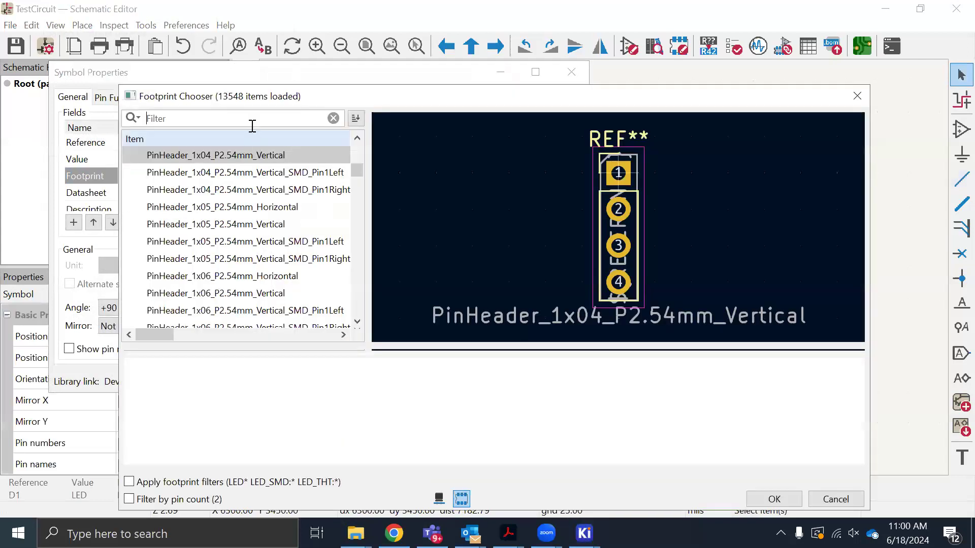
{"action": "type", "text": "led"}
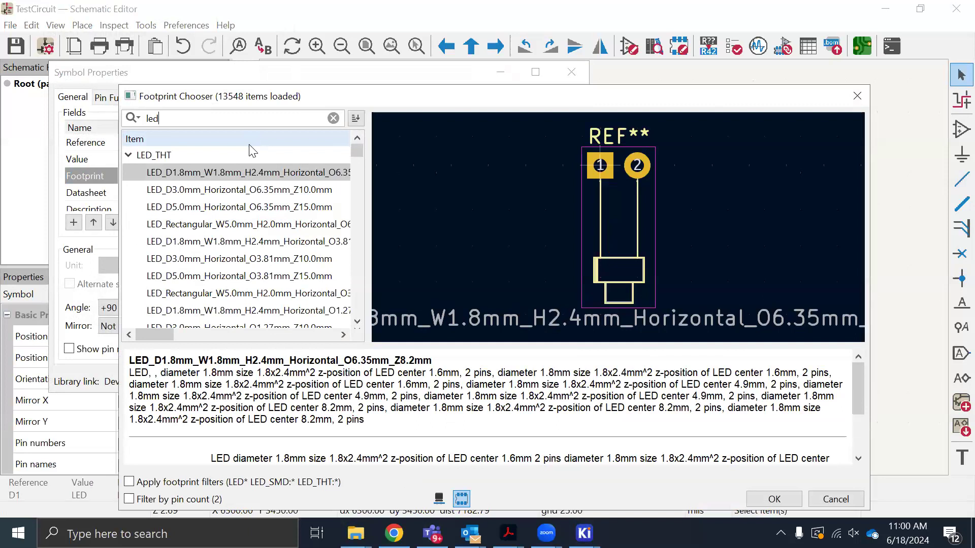
Assign the footprint LED_Rectangular_W5.0mm_H2.0mm_Horizontal_O1.27mm_Z3.0mm to D1 and save the schematic
{"action": "left_click", "coordinate": [255, 228]}
{"action": "scroll", "coordinate": [258, 248], "scroll_direction": "down", "scroll_amount": 2}
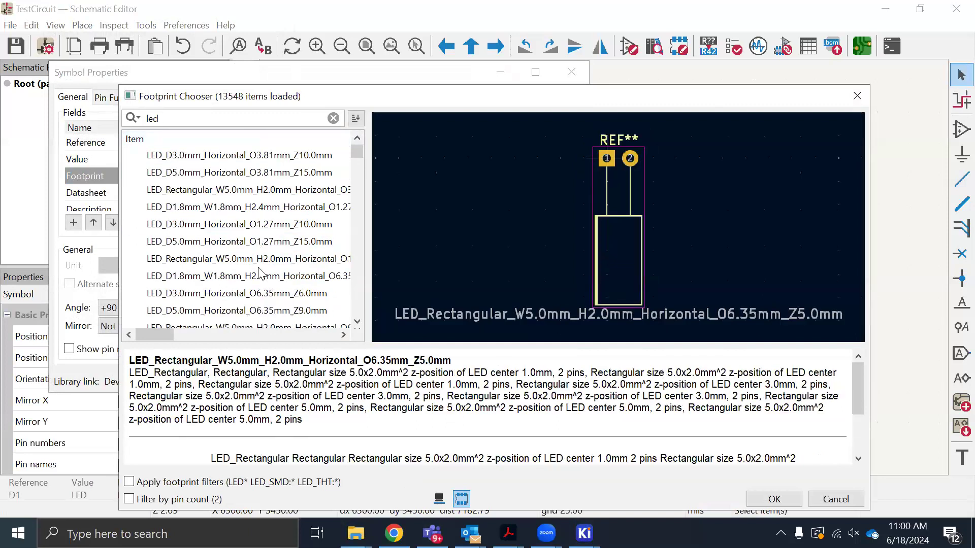
{"action": "scroll", "coordinate": [259, 273], "scroll_direction": "down", "scroll_amount": 1}
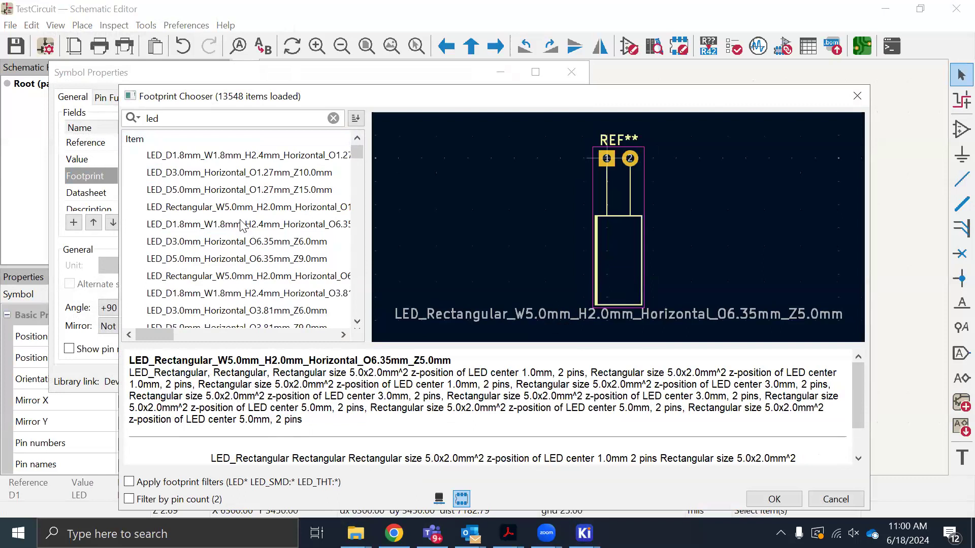
{"action": "left_click", "coordinate": [246, 227]}
{"action": "scroll", "coordinate": [248, 274], "scroll_direction": "down", "scroll_amount": 4}
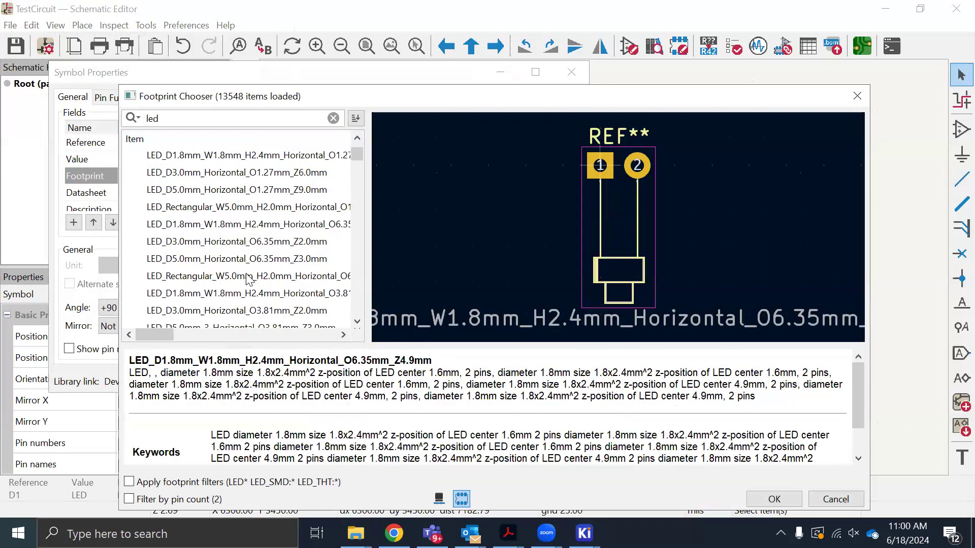
{"action": "left_click", "coordinate": [257, 212]}
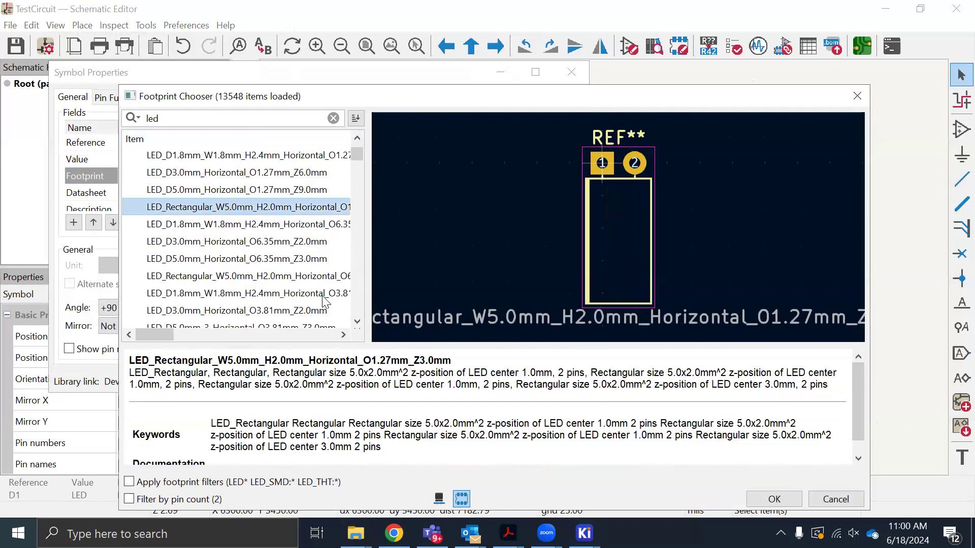
{"action": "left_click", "coordinate": [764, 499]}
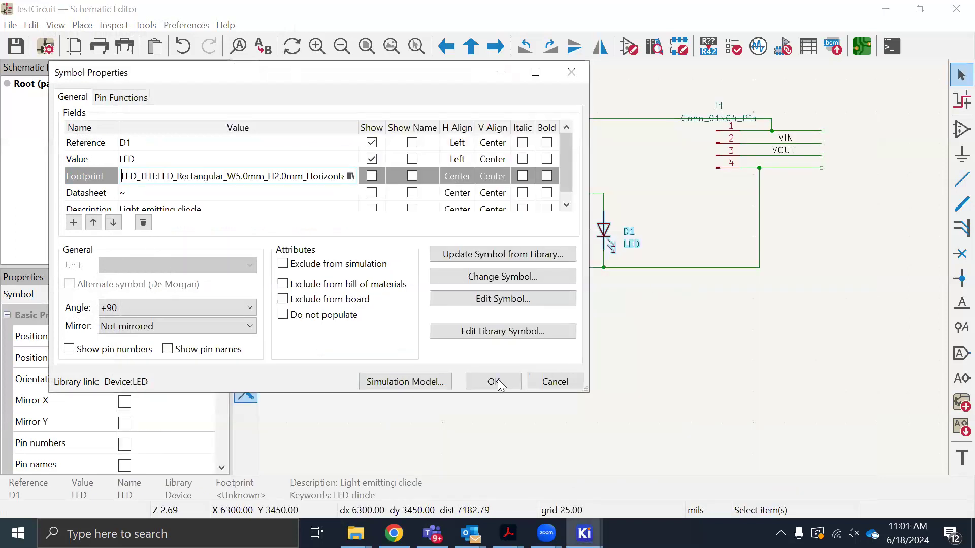
{"action": "left_click", "coordinate": [495, 382]}
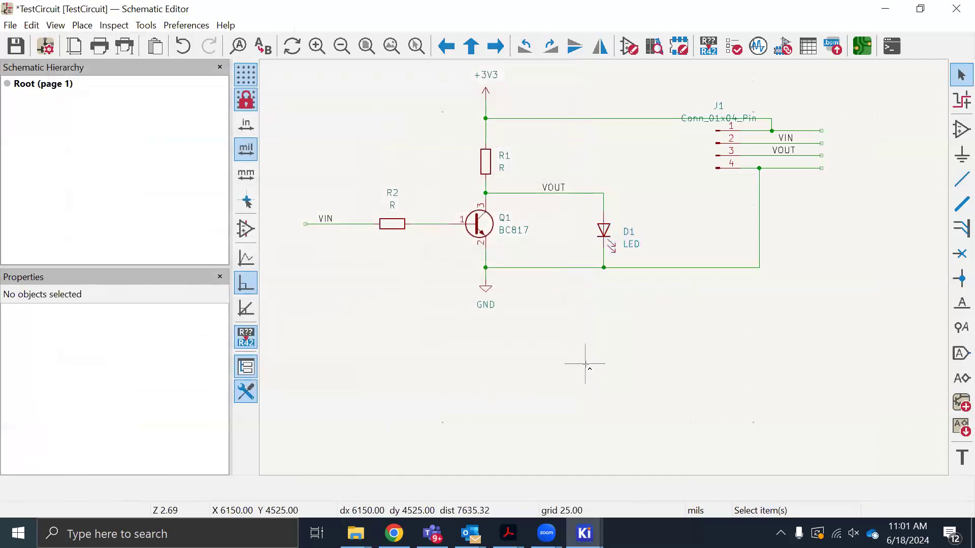
{"action": "key", "text": "ctrl+s"}
Switch to the PCB Editor and update the board from the schematic to add the D1 footprint
{"action": "left_click", "coordinate": [585, 532]}
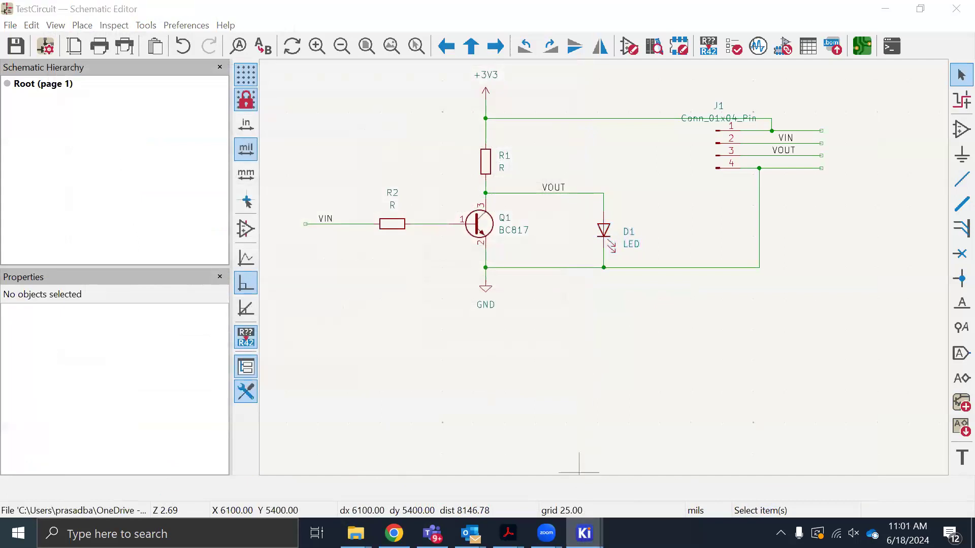
{"action": "left_click", "coordinate": [669, 469]}
{"action": "left_click", "coordinate": [674, 48]}
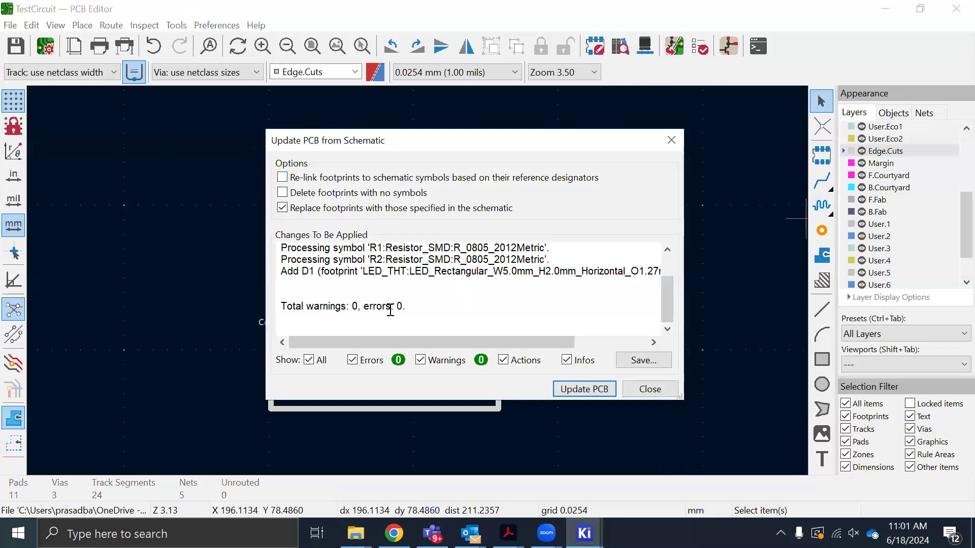
{"action": "left_click", "coordinate": [585, 389]}
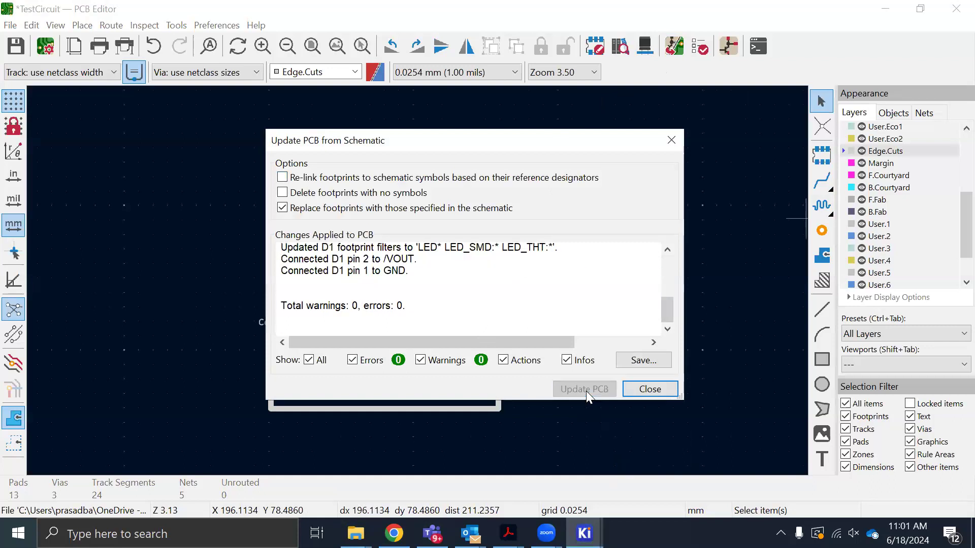
{"action": "left_click", "coordinate": [640, 388]}
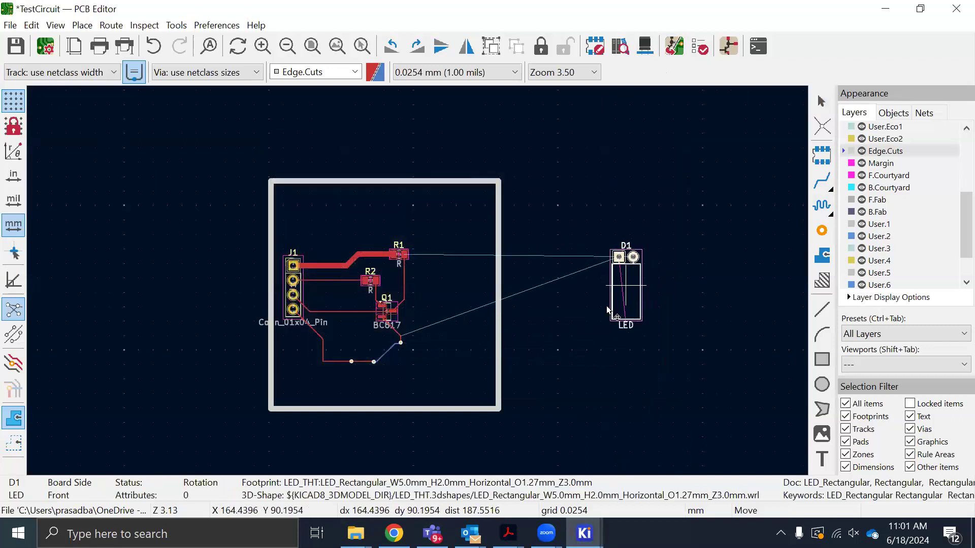
Rotate the D1 footprint to 90°, place it with its body overhanging the board edge opposite J1, and save the board
{"action": "left_click", "coordinate": [619, 310]}
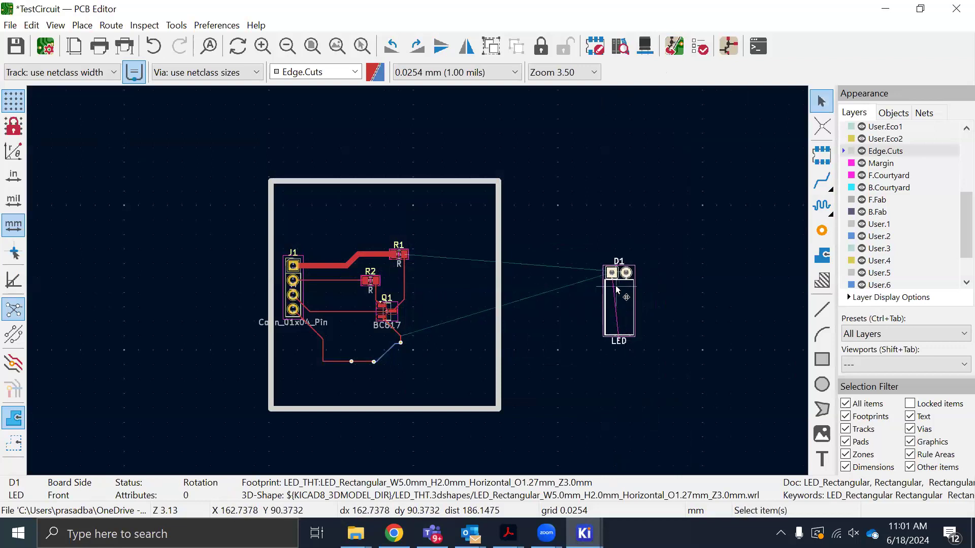
{"action": "key", "text": "r"}
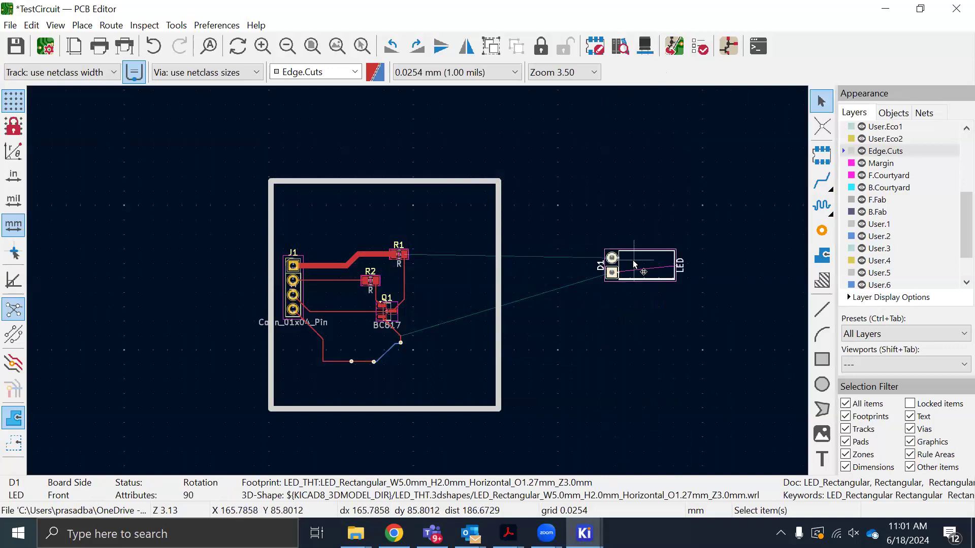
{"action": "left_click_drag", "start_coordinate": [628, 264], "coordinate": [461, 287]}
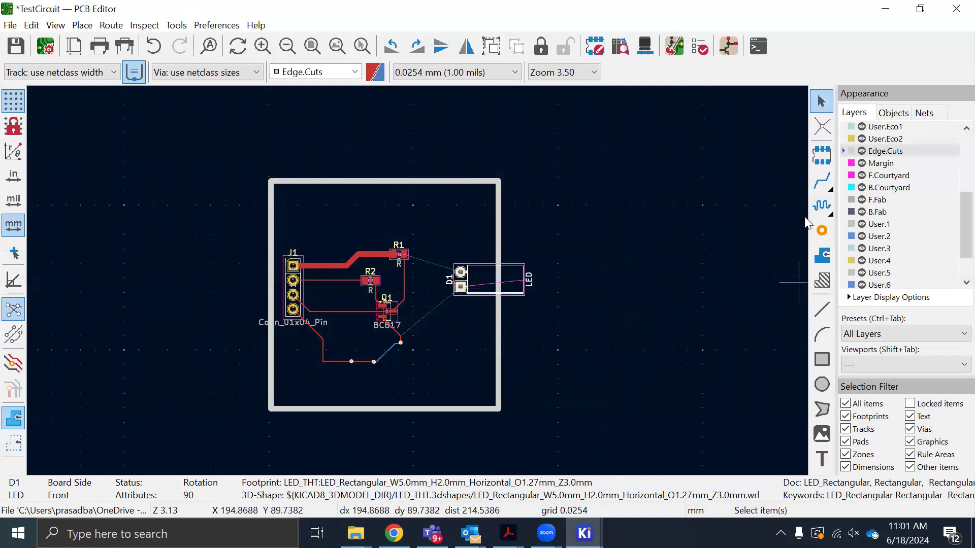
{"action": "left_click", "coordinate": [667, 255]}
{"action": "key", "text": "ctrl+s"}
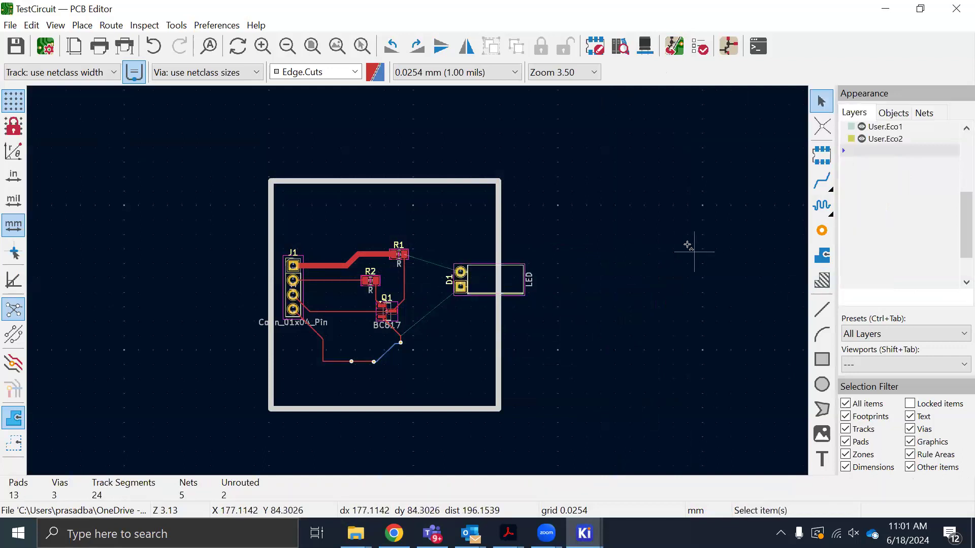
Route a track from D1's VOUT pad to R1's VOUT pad
{"action": "key", "text": "x"}
{"action": "scroll", "coordinate": [449, 291], "scroll_direction": "up", "scroll_amount": 2}
{"action": "scroll", "coordinate": [447, 293], "scroll_direction": "up", "scroll_amount": 5}
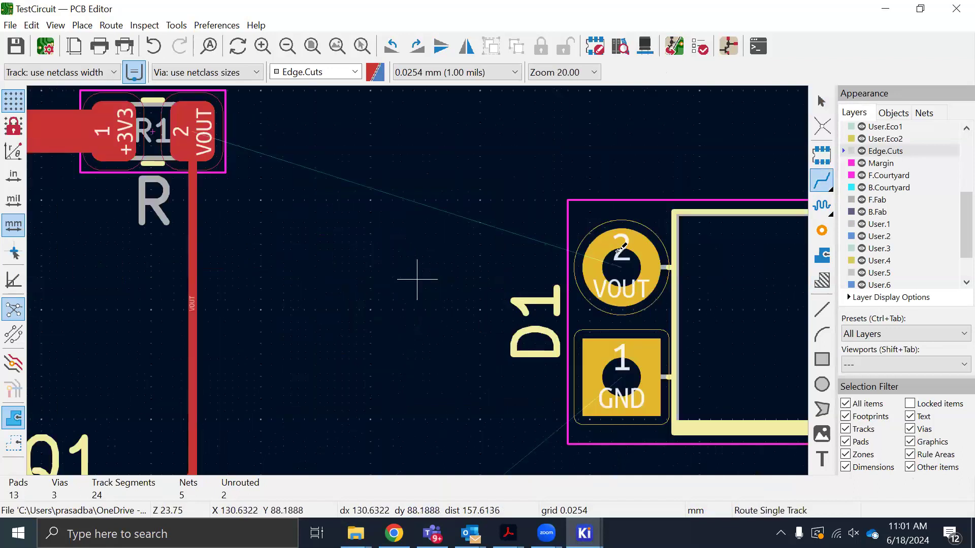
{"action": "left_click", "coordinate": [621, 267]}
{"action": "left_click", "coordinate": [196, 137]}
{"action": "scroll", "coordinate": [430, 291], "scroll_direction": "down", "scroll_amount": 5}
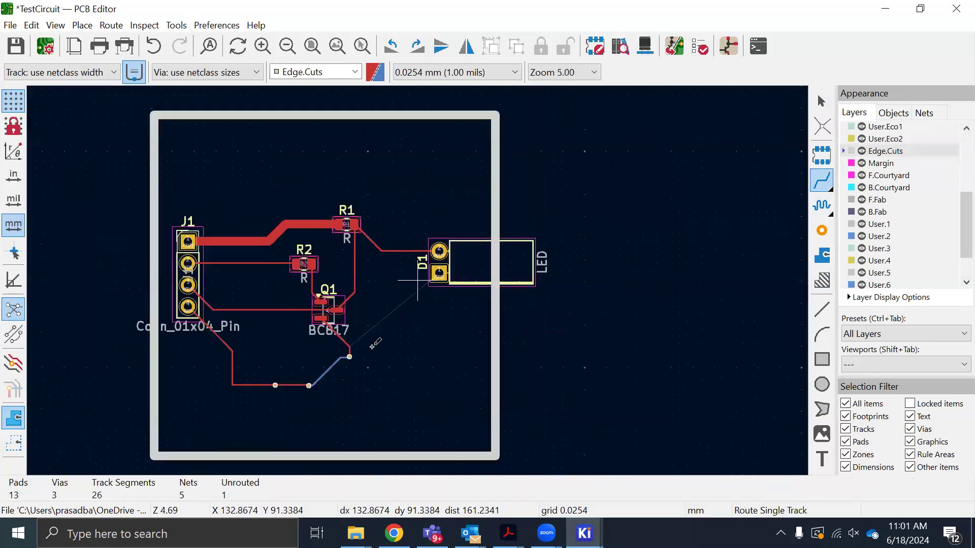
Route a track from D1's GND pad to the GND track below Q1 and save the board
{"action": "left_click", "coordinate": [439, 273]}
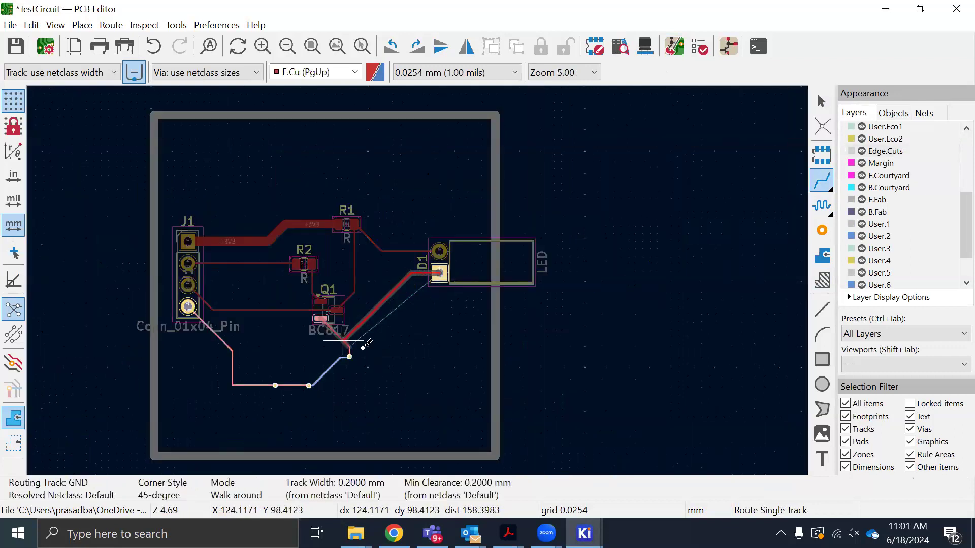
{"action": "left_click", "coordinate": [349, 346]}
{"action": "scroll", "coordinate": [409, 342], "scroll_direction": "up", "scroll_amount": 6}
{"action": "scroll", "coordinate": [418, 280], "scroll_direction": "down", "scroll_amount": 3}
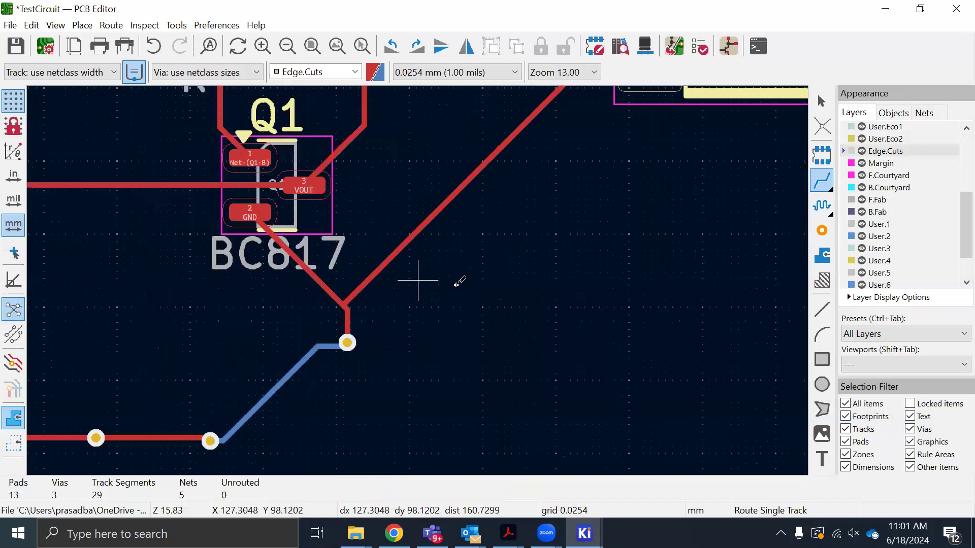
{"action": "key", "text": "ctrl+s"}
Open the 3D Viewer and examine the LED overhanging the board edge and its new tracks from several angles
{"action": "scroll", "coordinate": [423, 277], "scroll_direction": "down", "scroll_amount": 5}
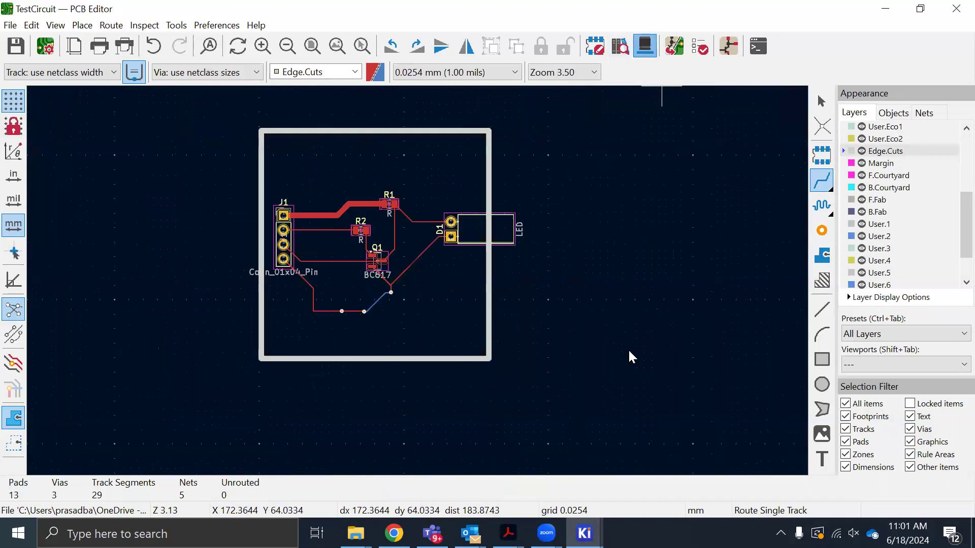
{"action": "key", "text": "alt+3"}
{"action": "left_click_drag", "start_coordinate": [567, 353], "coordinate": [539, 412]}
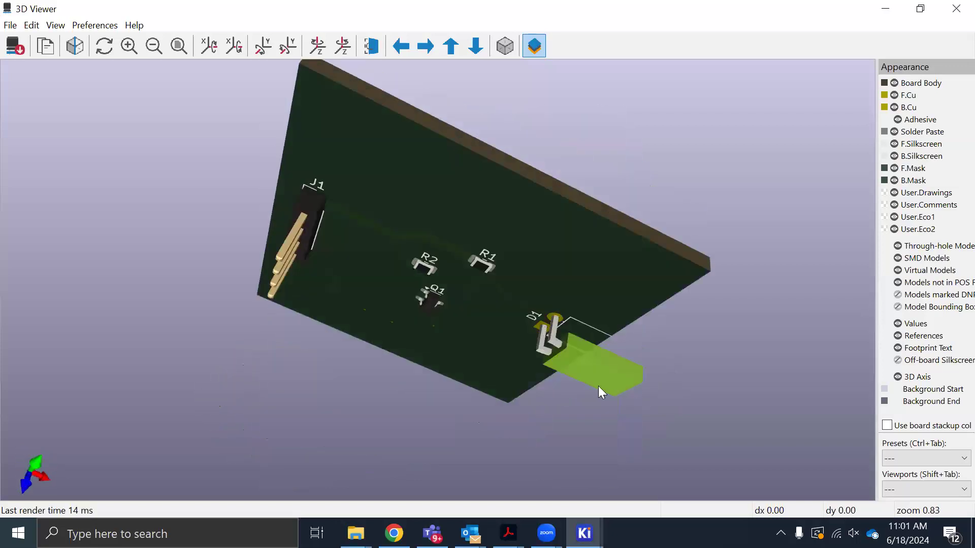
{"action": "left_click_drag", "start_coordinate": [598, 386], "coordinate": [589, 299]}
{"action": "left_click", "coordinate": [584, 533]}
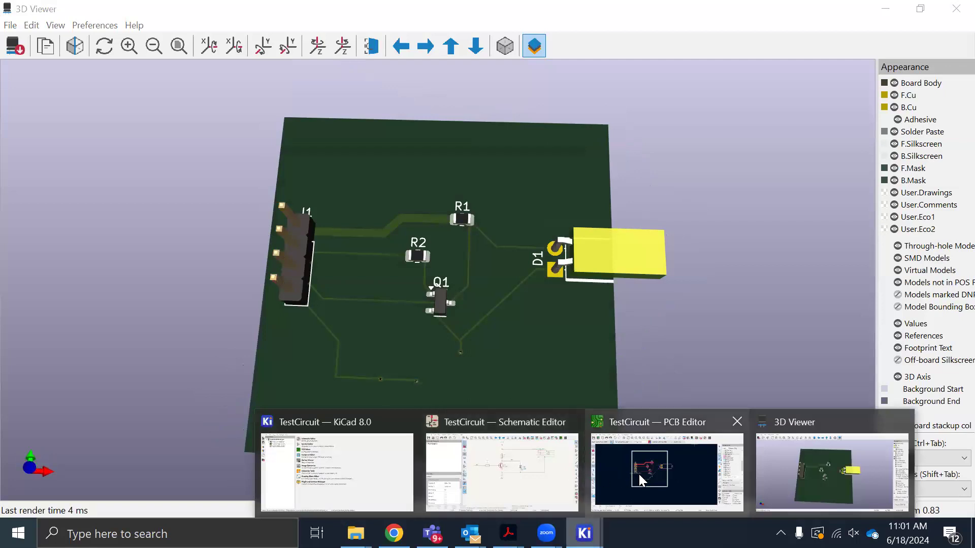
Return to the PCB Editor and add a text item reading "TEST BOARD" on the F.Silkscreen layer
{"action": "left_click", "coordinate": [645, 458]}
{"action": "scroll", "coordinate": [431, 299], "scroll_direction": "up", "scroll_amount": 3}
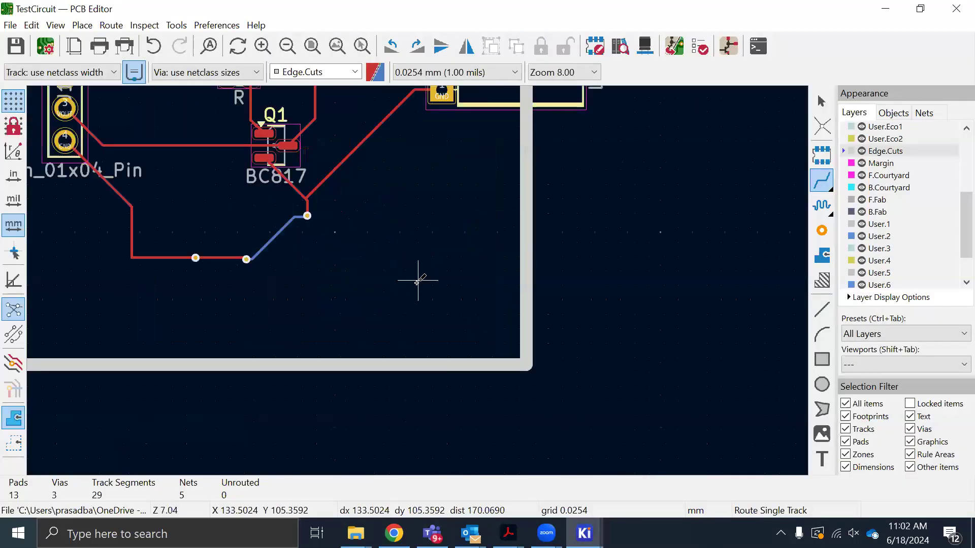
{"action": "scroll", "coordinate": [417, 281], "scroll_direction": "down", "scroll_amount": 3}
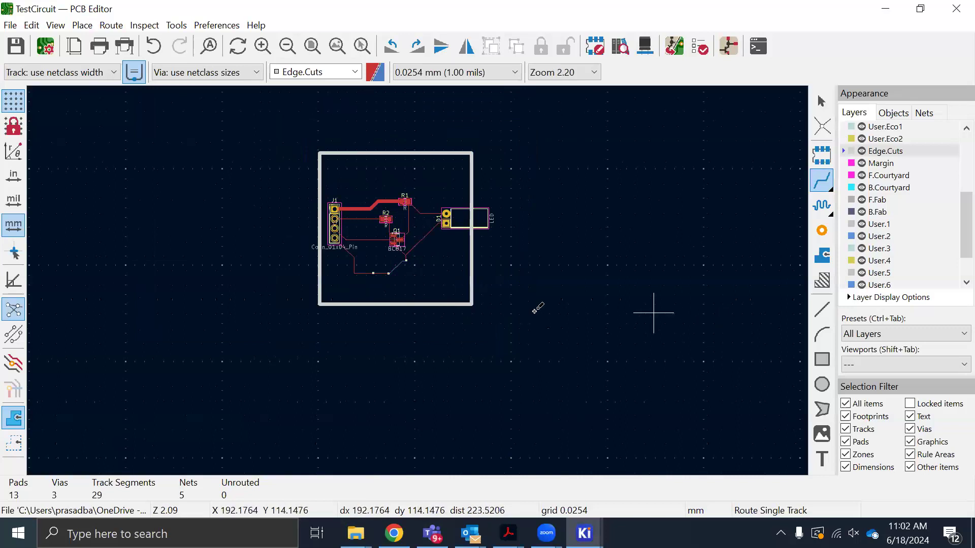
{"action": "scroll", "coordinate": [873, 244], "scroll_direction": "up", "scroll_amount": 4}
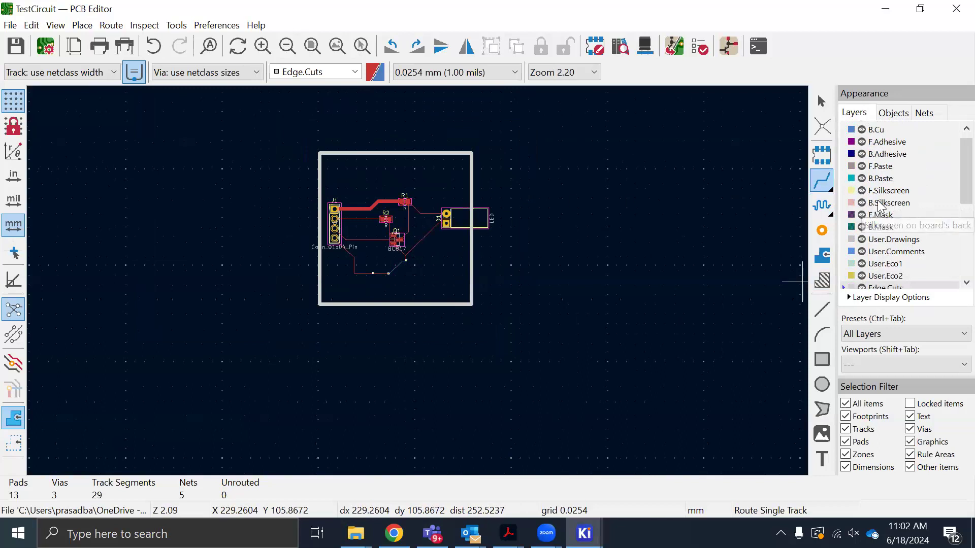
{"action": "left_click", "coordinate": [852, 190]}
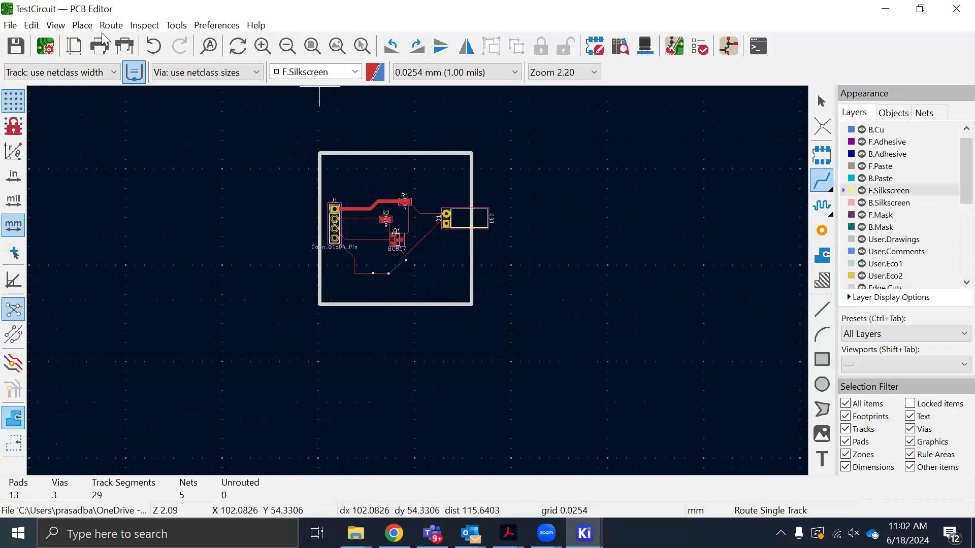
{"action": "left_click", "coordinate": [77, 26]}
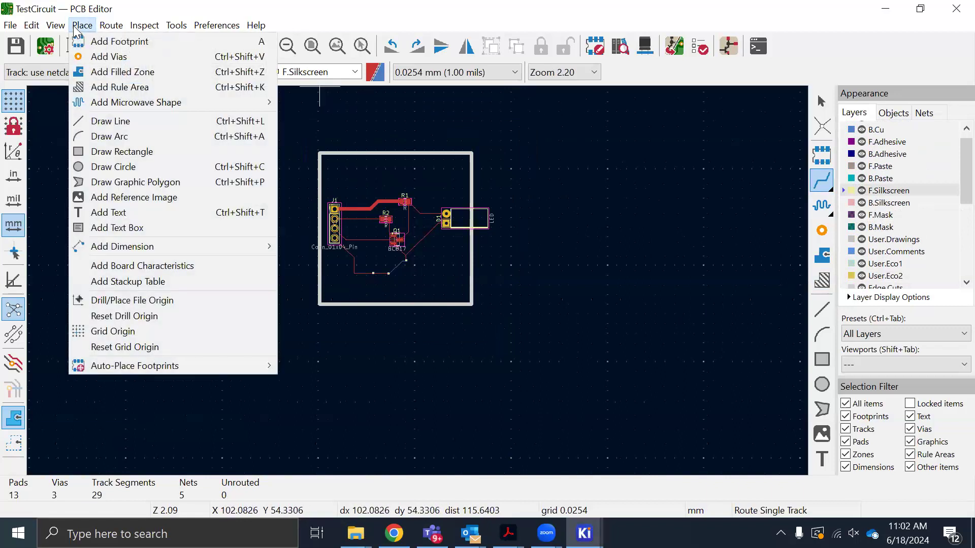
{"action": "left_click", "coordinate": [105, 214]}
{"action": "left_click", "coordinate": [259, 273]}
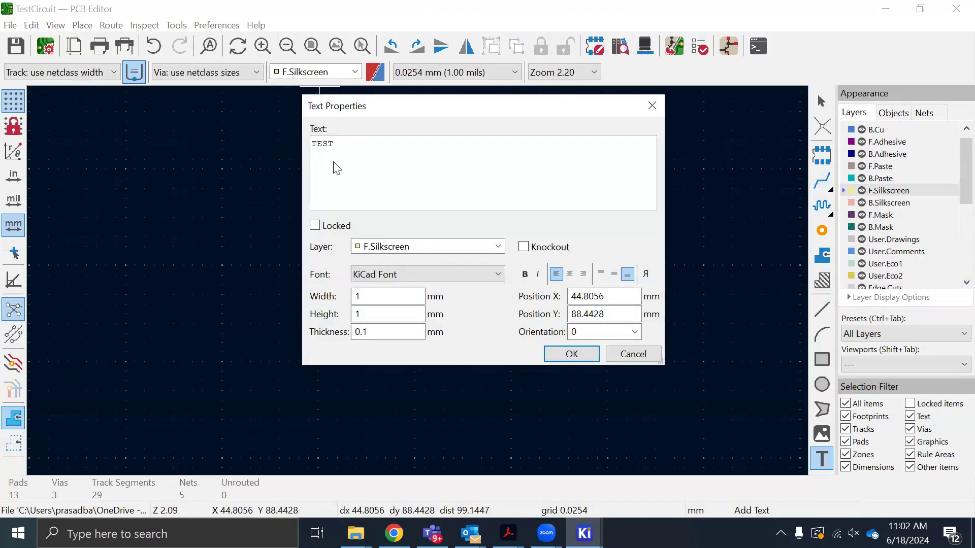
{"action": "type", "text": "TEST BOARD"}
Size the text 3 mm wide and high with 0.5 mm thickness, place it just inside the board's lower edge, and save
{"action": "left_click", "coordinate": [376, 298]}
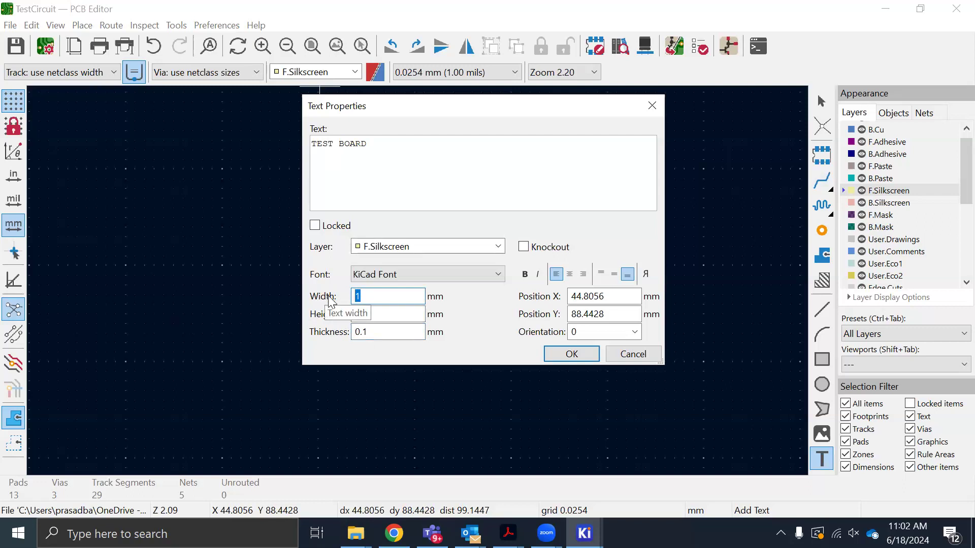
{"action": "type", "text": "3"}
{"action": "key", "text": "Tab"}
{"action": "type", "text": "3"}
{"action": "key", "text": "Tab"}
{"action": "type", "text": "1"}
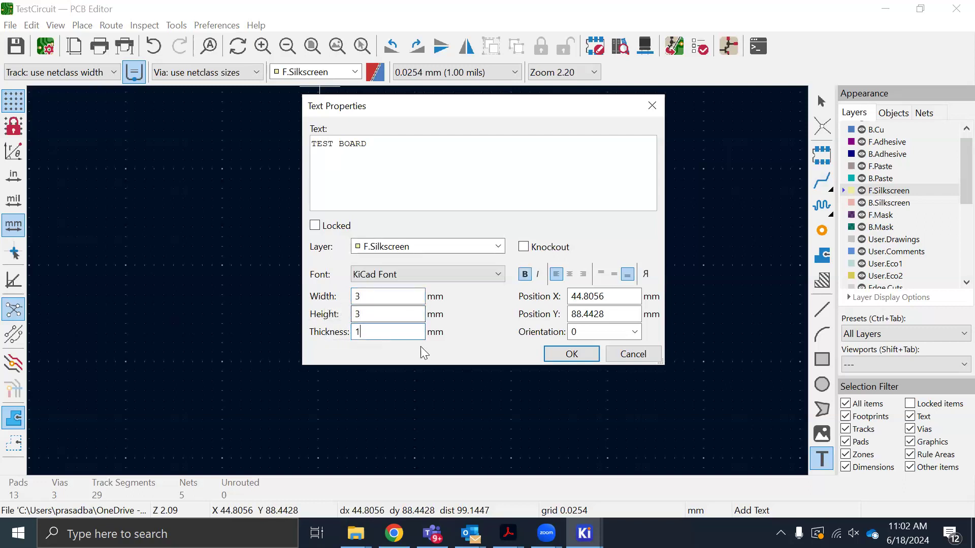
{"action": "left_click_drag", "start_coordinate": [368, 331], "coordinate": [350, 329]}
{"action": "type", "text": ".5"}
{"action": "left_click", "coordinate": [569, 355]}
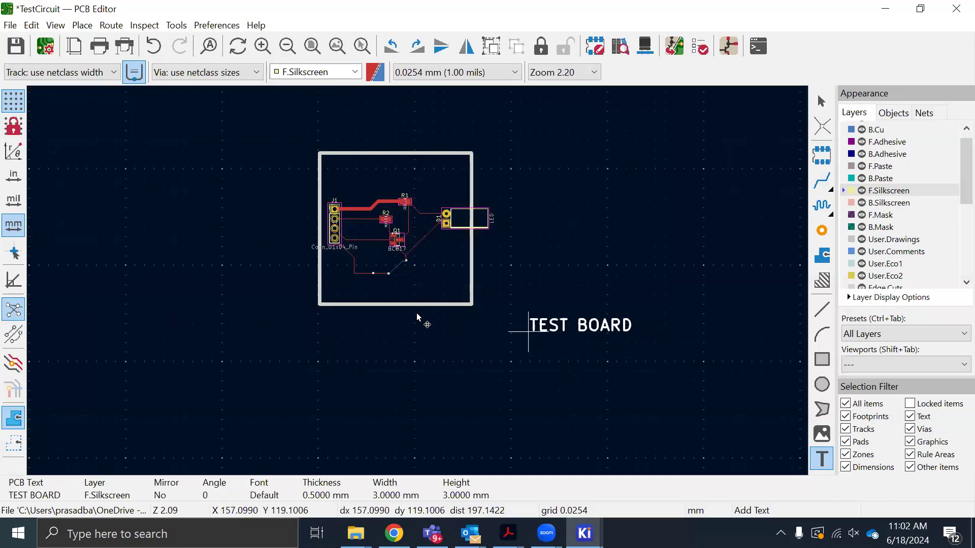
{"action": "left_click", "coordinate": [350, 302]}
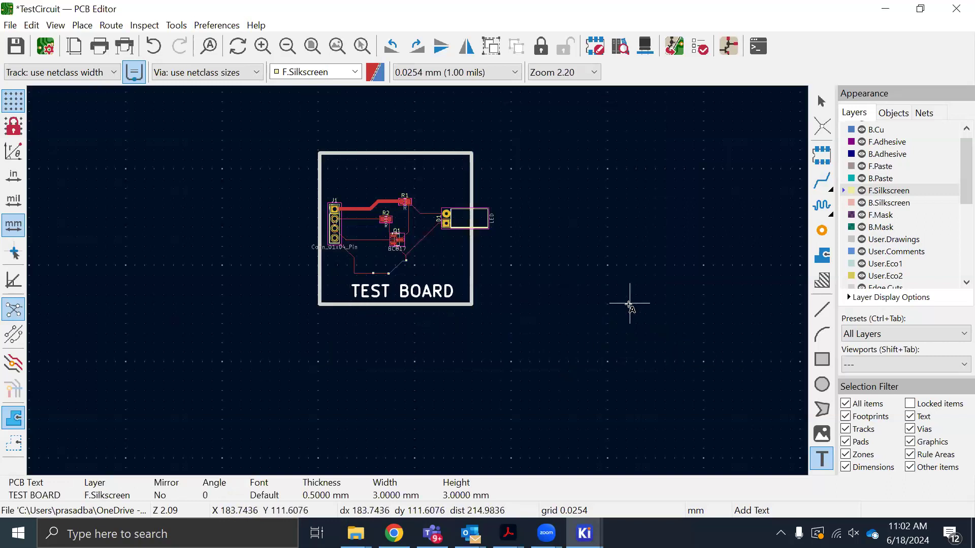
{"action": "key", "text": "ctrl+s"}
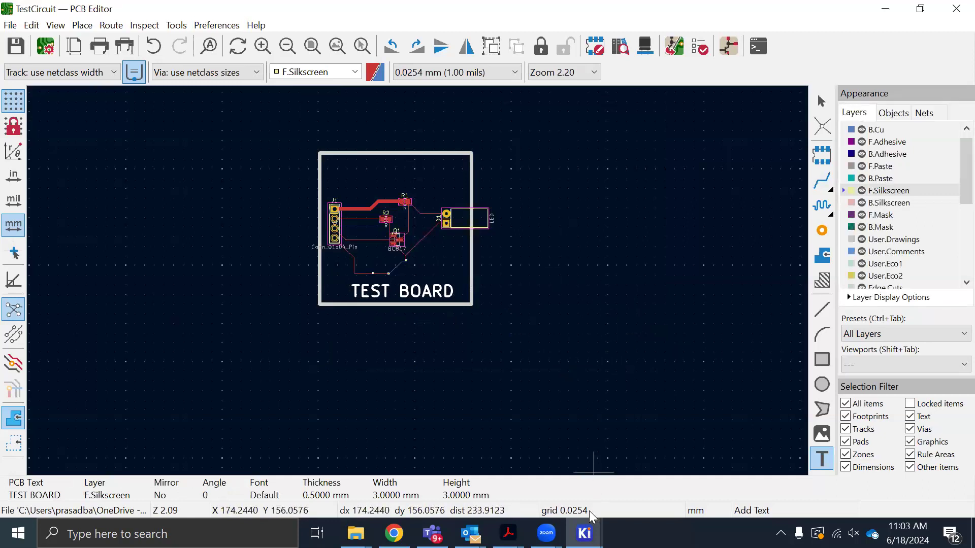
Check the TEST BOARD silkscreen text in the 3D Viewer and return to the PCB Editor
{"action": "mouse_move", "coordinate": [584, 533]}
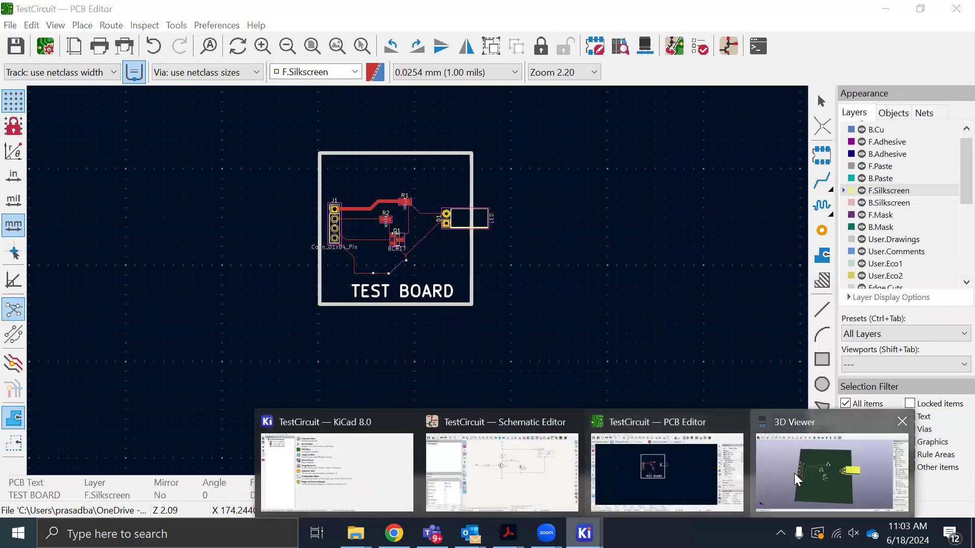
{"action": "left_click", "coordinate": [831, 469]}
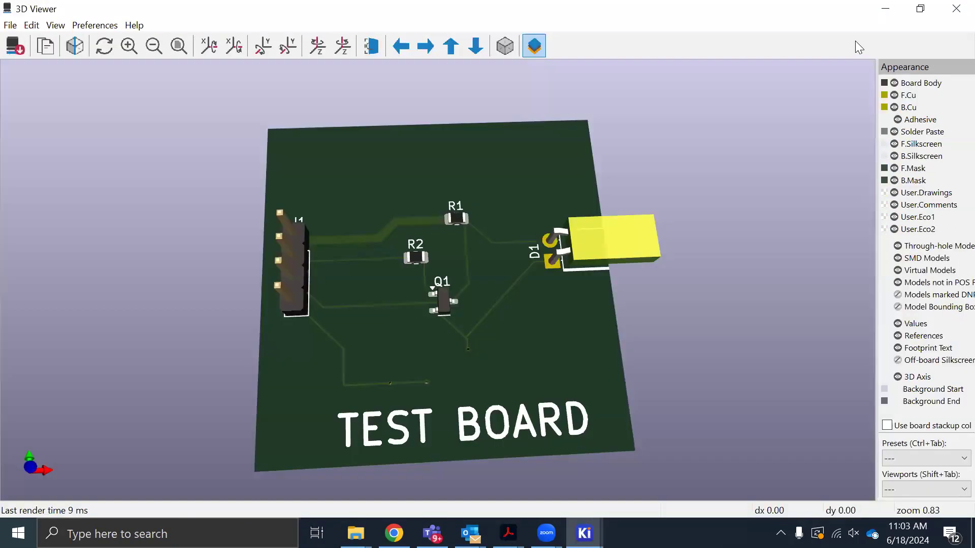
{"action": "left_click", "coordinate": [884, 12]}
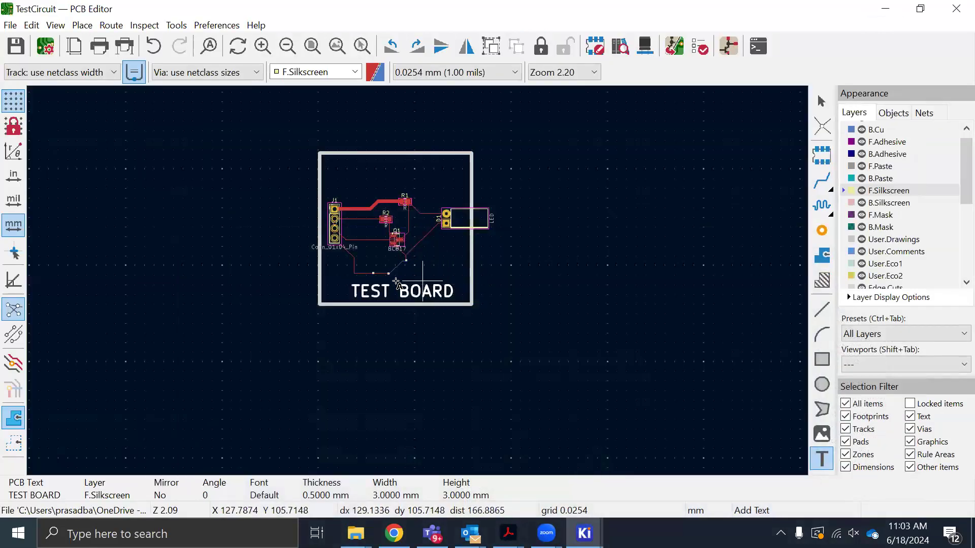
{"action": "scroll", "coordinate": [418, 282], "scroll_direction": "up", "scroll_amount": 2}
{"action": "scroll", "coordinate": [418, 282], "scroll_direction": "up", "scroll_amount": 3}
{"action": "scroll", "coordinate": [422, 279], "scroll_direction": "down", "scroll_amount": 4}
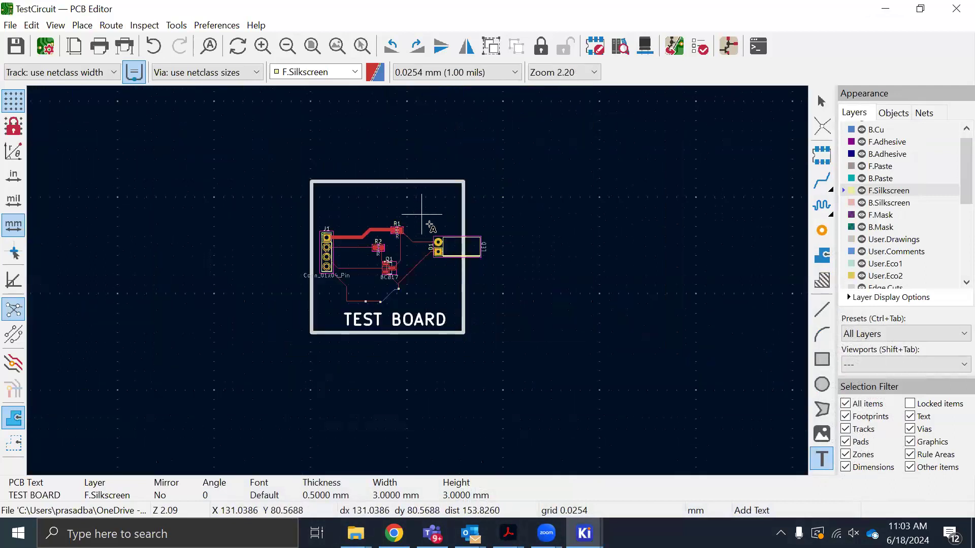
{"action": "left_click", "coordinate": [9, 26]}
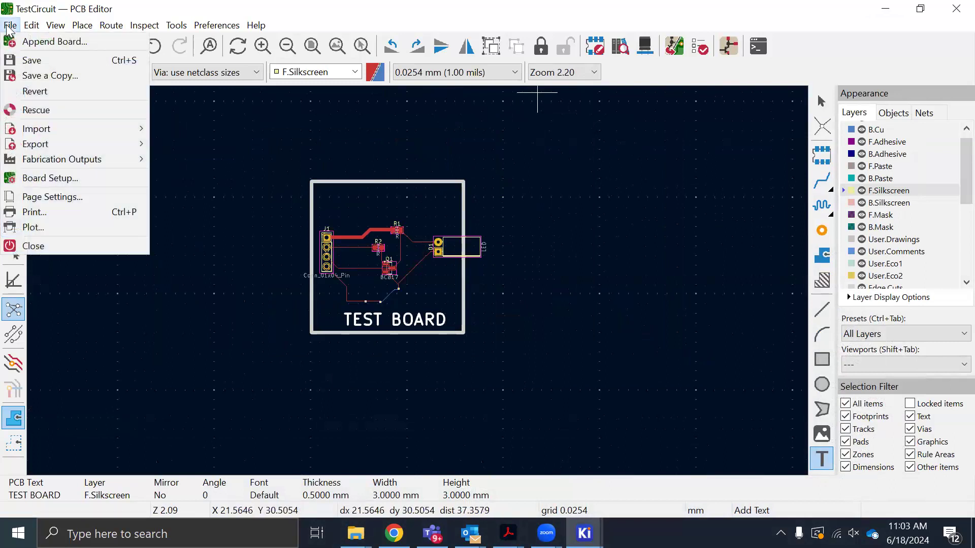
{"action": "left_click", "coordinate": [202, 26]}
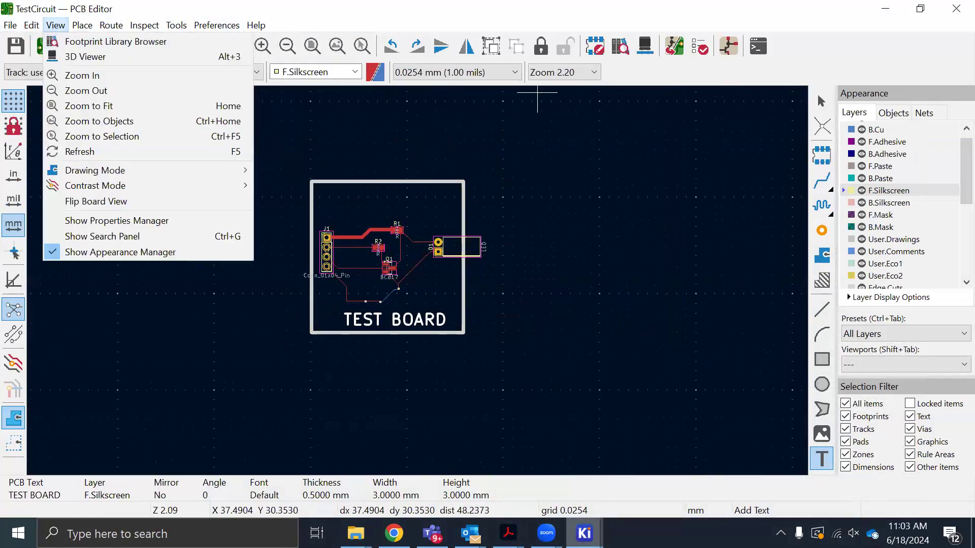
Open the Image Converter from the KiCad project window and load st_logo.png as the source image
{"action": "left_click", "coordinate": [593, 528]}
{"action": "left_click", "coordinate": [316, 472]}
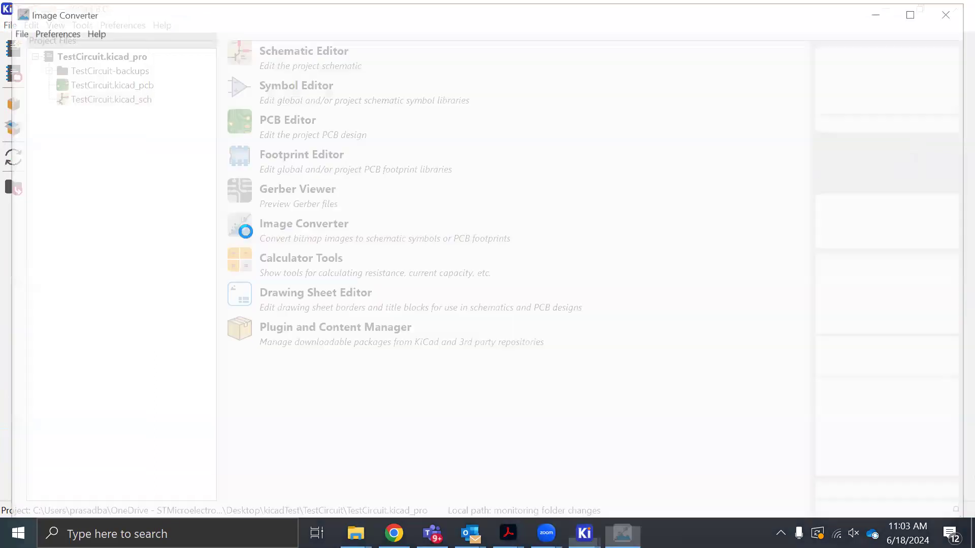
{"action": "left_click", "coordinate": [864, 123]}
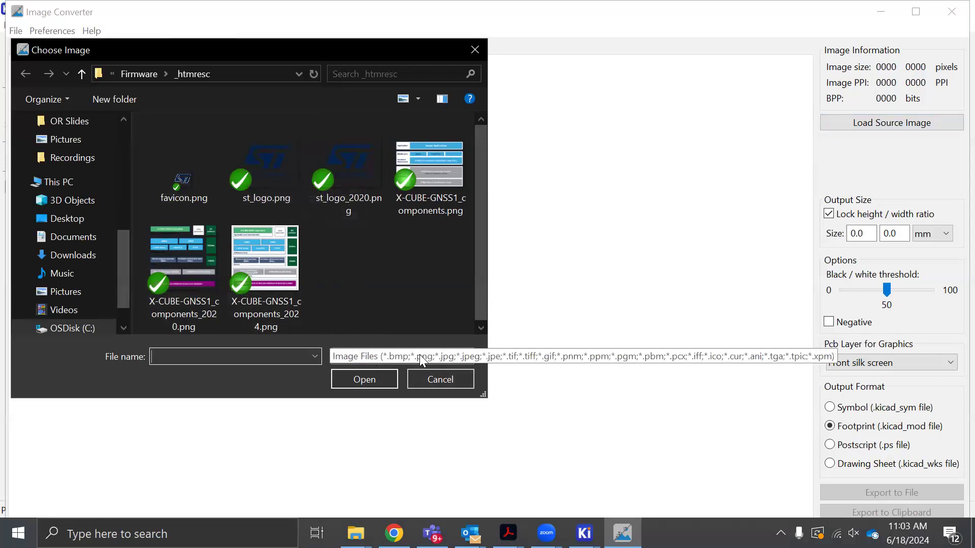
{"action": "left_click", "coordinate": [280, 183]}
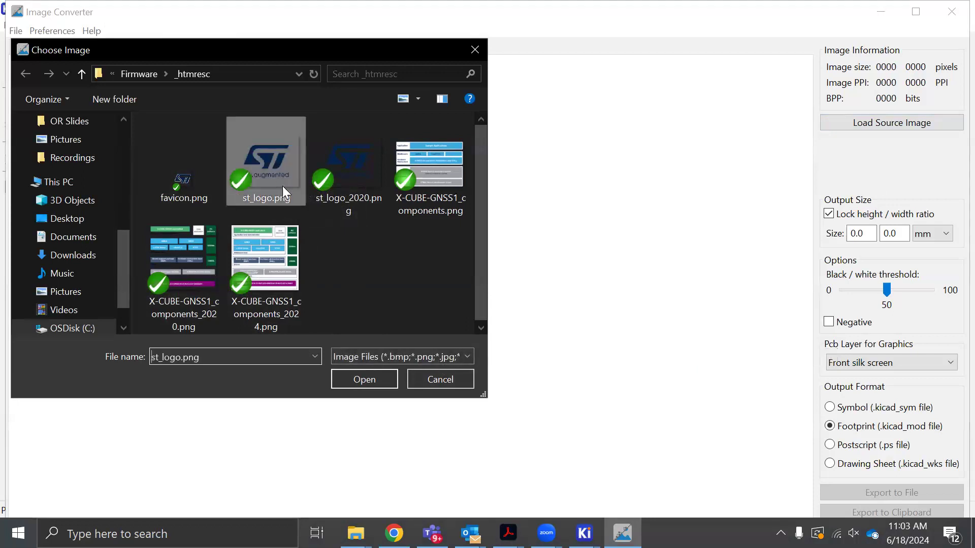
{"action": "left_click", "coordinate": [365, 383]}
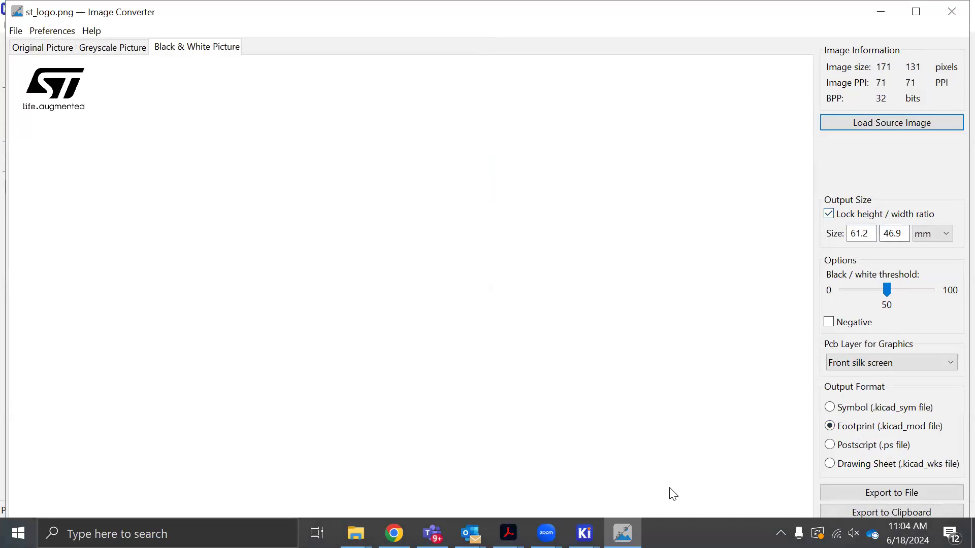
Switch to the PCB Editor, add an aligned dimension across the board's width just above its upper edge, and save the board
{"action": "left_click", "coordinate": [584, 533]}
{"action": "left_click", "coordinate": [672, 467]}
{"action": "scroll", "coordinate": [411, 281], "scroll_direction": "up", "scroll_amount": 3}
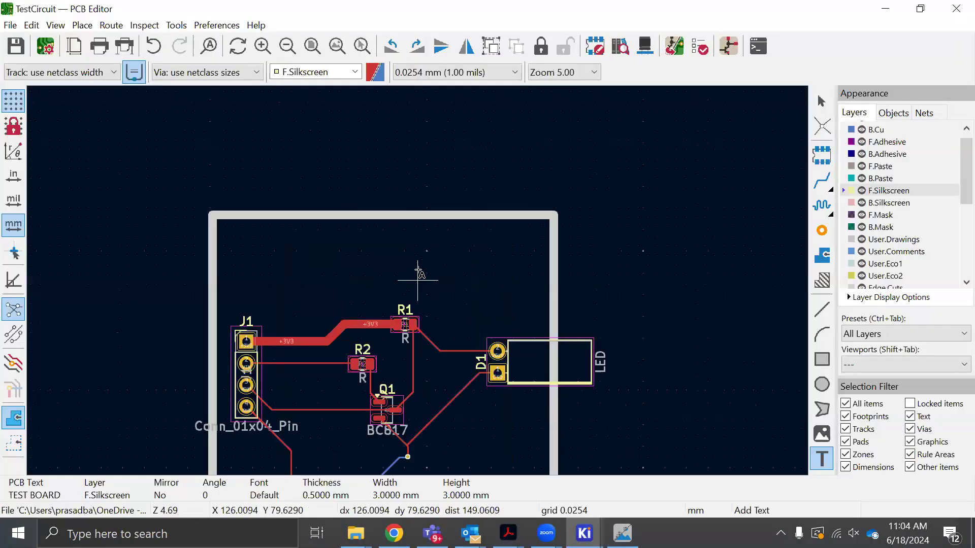
{"action": "scroll", "coordinate": [418, 270], "scroll_direction": "down", "scroll_amount": 3}
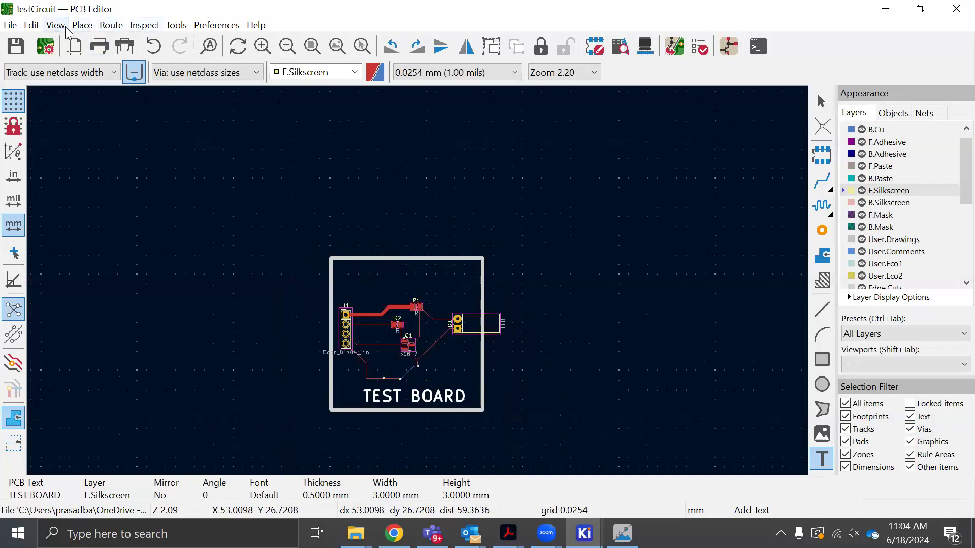
{"action": "left_click", "coordinate": [83, 25]}
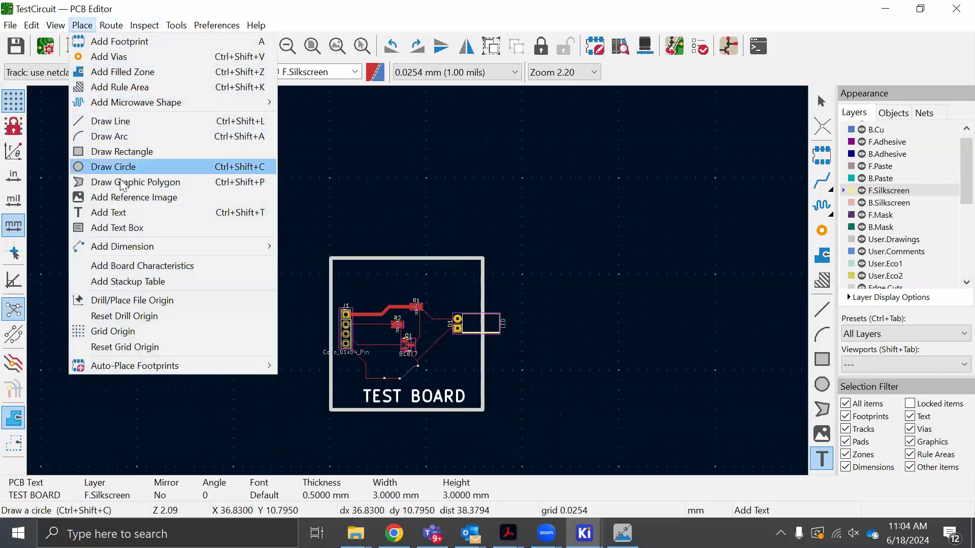
{"action": "mouse_move", "coordinate": [114, 247]}
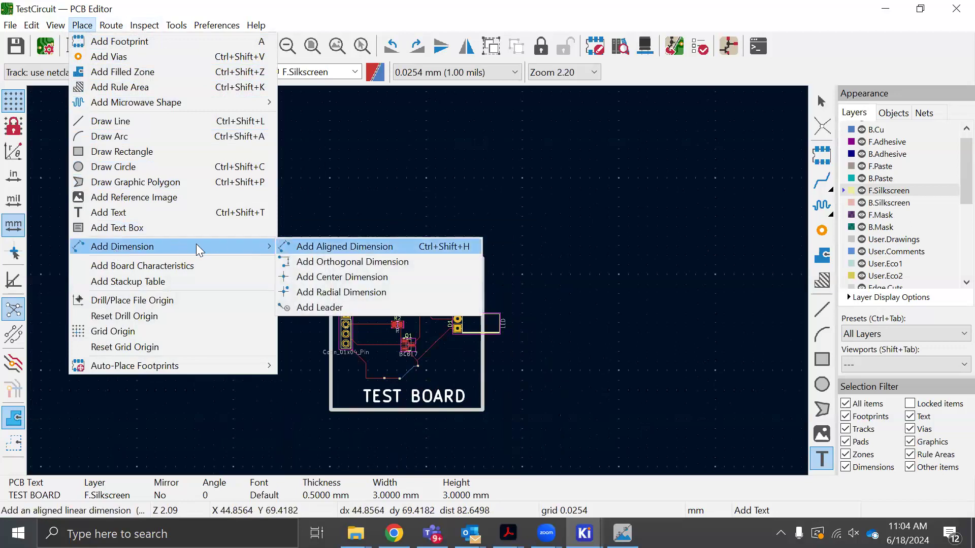
{"action": "left_click", "coordinate": [335, 247]}
{"action": "scroll", "coordinate": [427, 261], "scroll_direction": "up", "scroll_amount": 3}
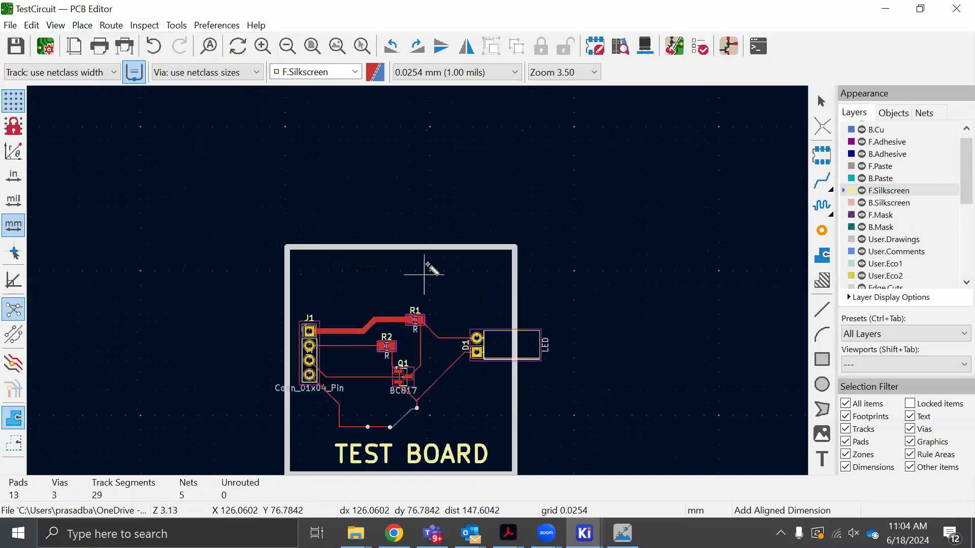
{"action": "left_click", "coordinate": [428, 255]}
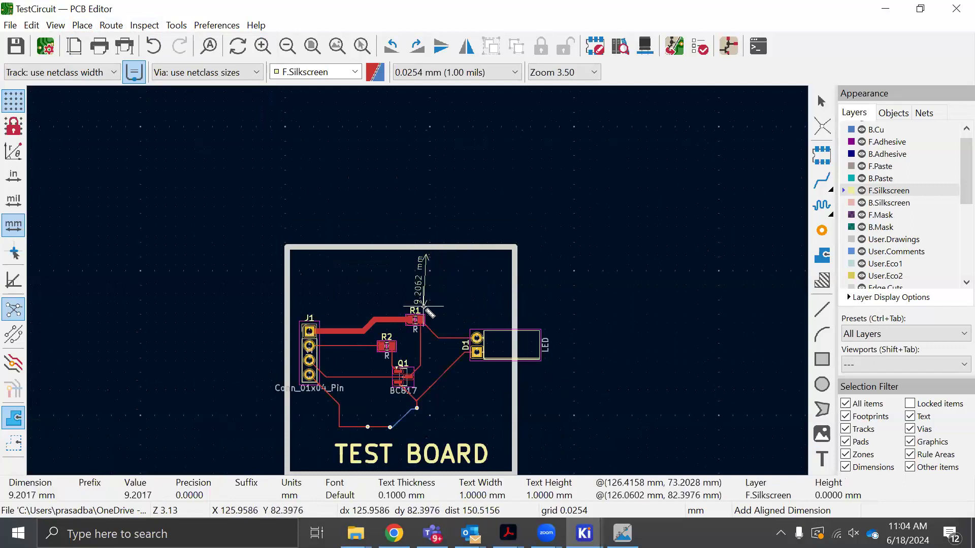
{"action": "key", "text": "Escape"}
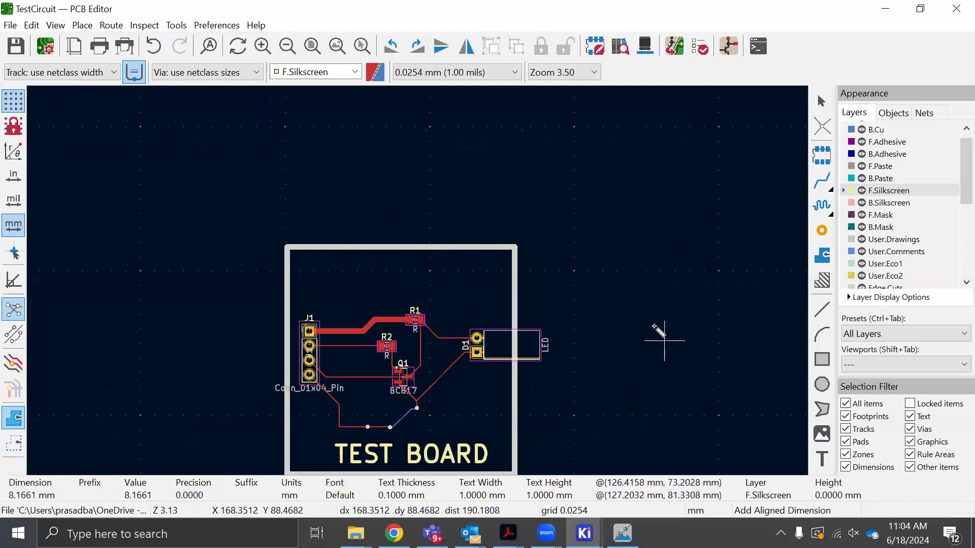
{"action": "left_click", "coordinate": [288, 224]}
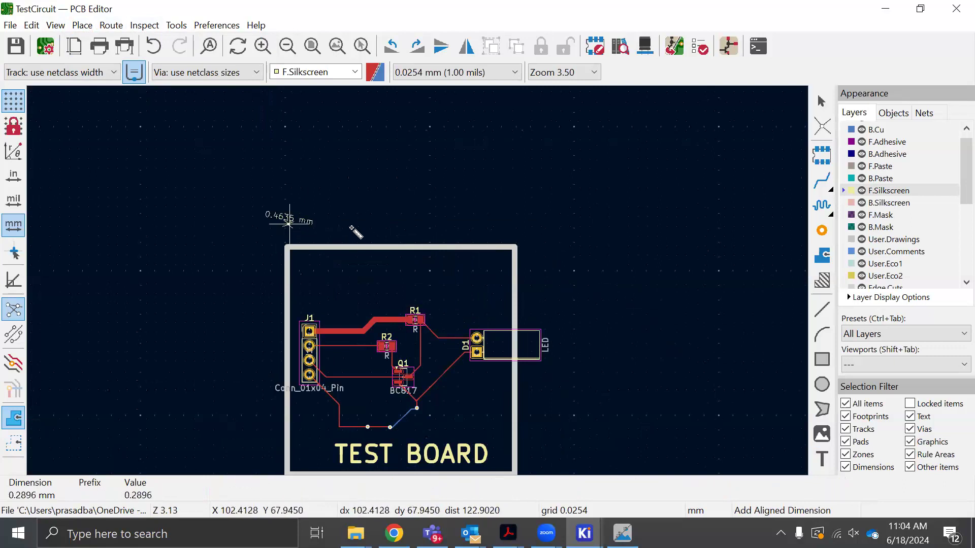
{"action": "left_click", "coordinate": [514, 224]}
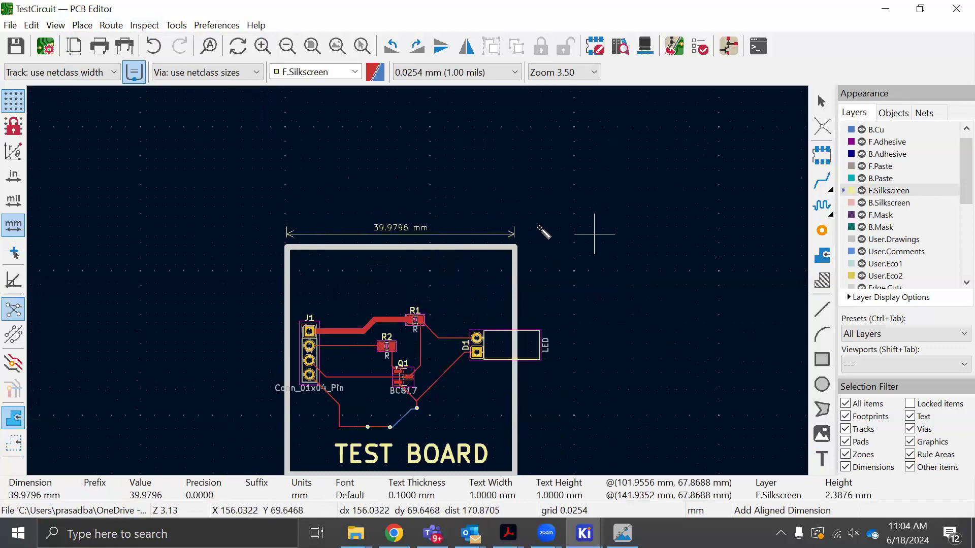
{"action": "left_click", "coordinate": [523, 225]}
{"action": "left_click", "coordinate": [676, 225]}
{"action": "key", "text": "ctrl+s"}
Switch to the Image Converter and set the logo's output width to 12 mm with the height/width ratio locked
{"action": "key", "text": "alt+Tab"}
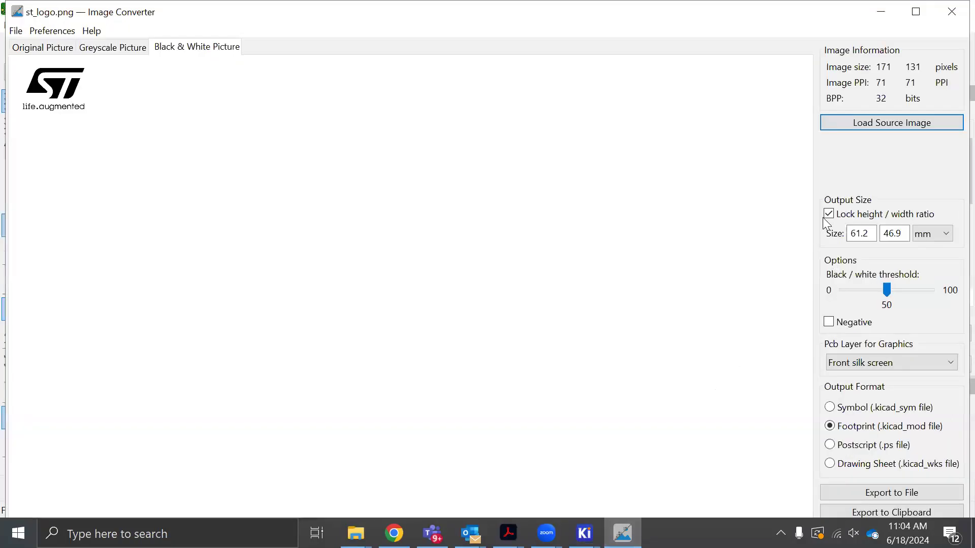
{"action": "left_click_drag", "start_coordinate": [870, 235], "coordinate": [835, 234]}
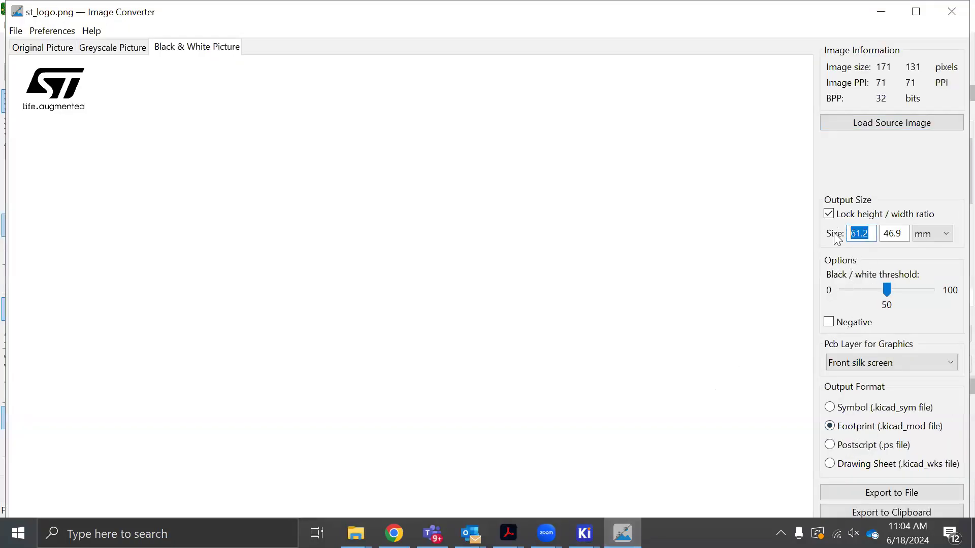
{"action": "type", "text": "13"}
{"action": "left_click_drag", "start_coordinate": [862, 233], "coordinate": [856, 233]}
{"action": "type", "text": "2"}
Export the logo as a footprint file named kicadstlogo in the kicadTest folder on the Desktop
{"action": "left_click", "coordinate": [873, 494]}
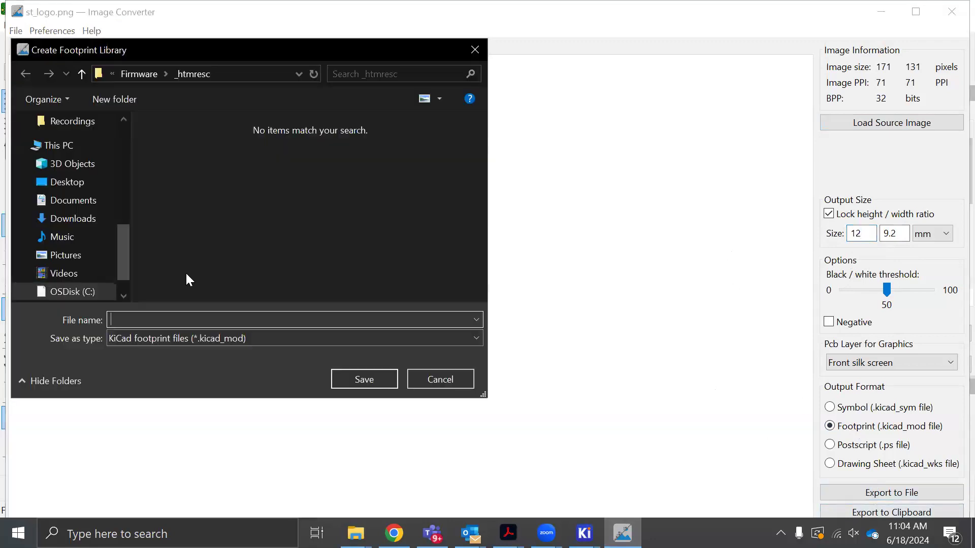
{"action": "left_click_drag", "start_coordinate": [121, 250], "coordinate": [114, 142]}
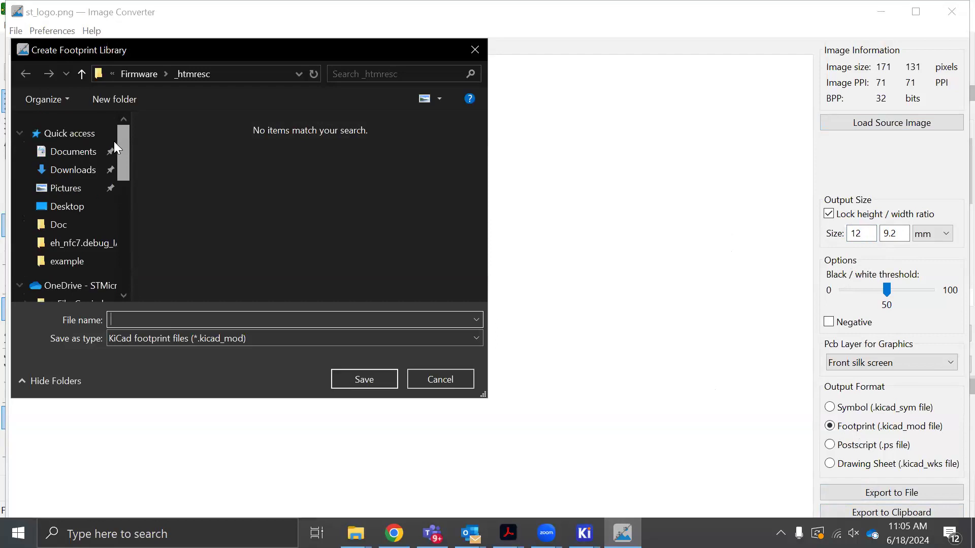
{"action": "left_click", "coordinate": [76, 208]}
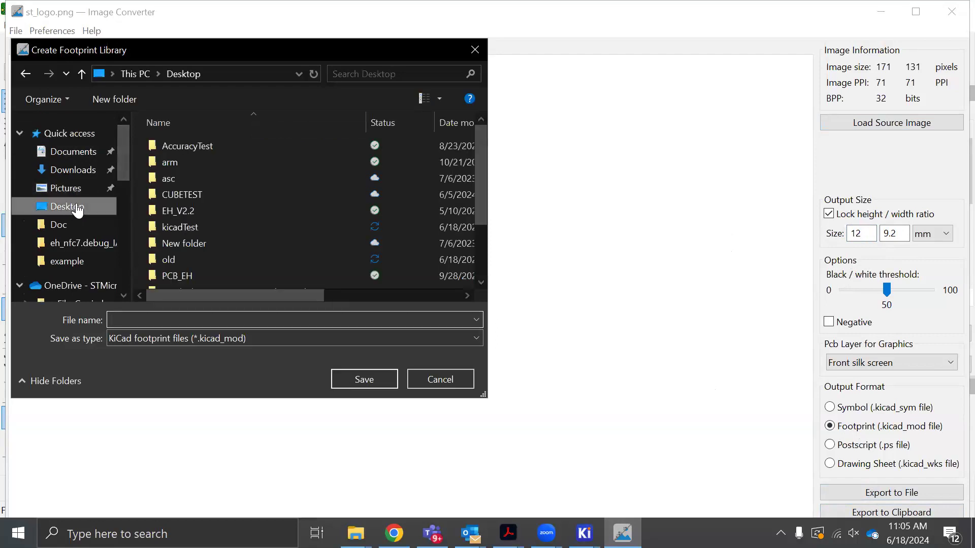
{"action": "double_click", "coordinate": [196, 227]}
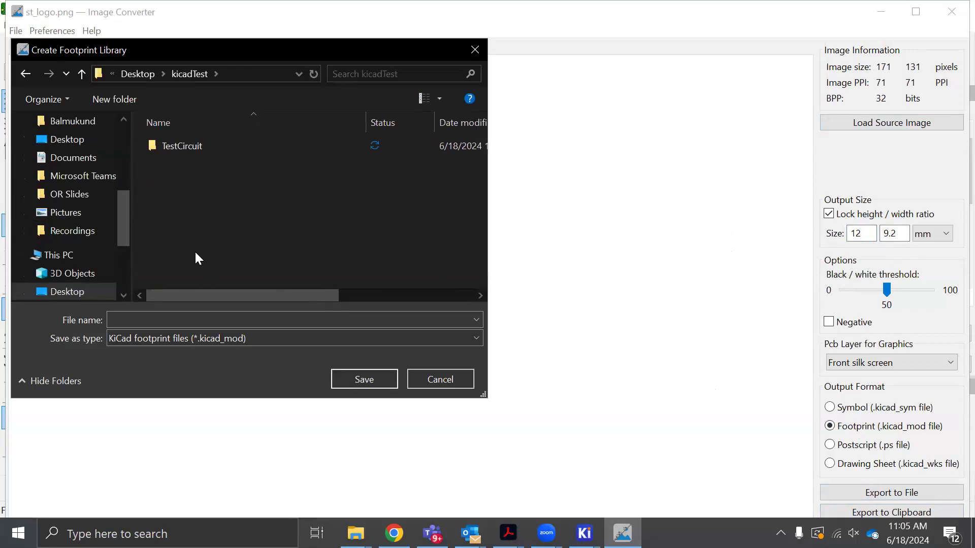
{"action": "left_click", "coordinate": [190, 318]}
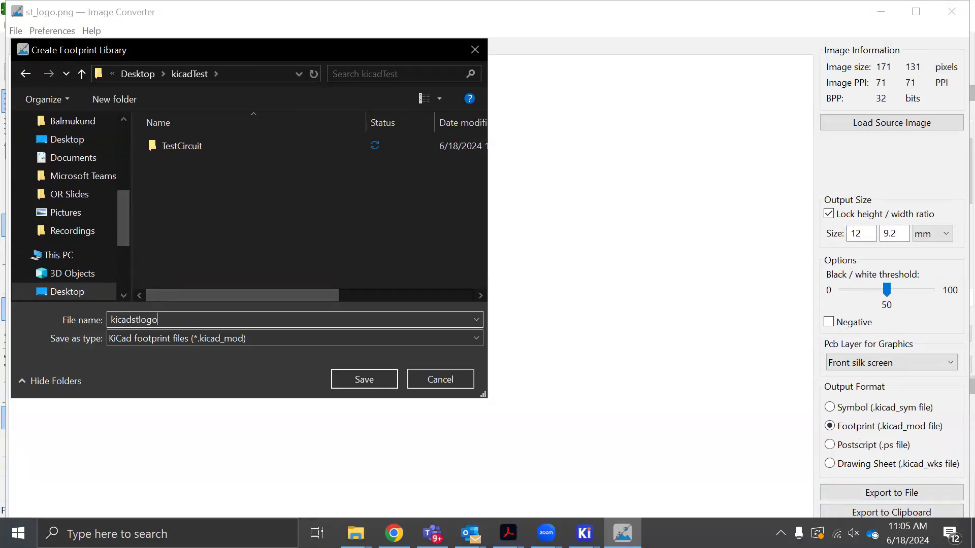
{"action": "left_click", "coordinate": [357, 377]}
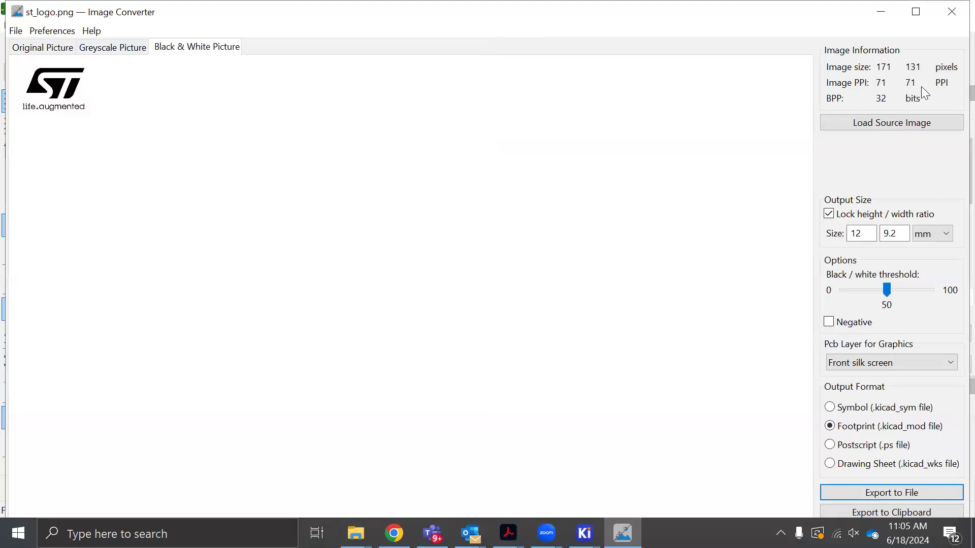
Switch to the PCB Editor and add the kicadTest folder as a project-specific footprint library
{"action": "left_click", "coordinate": [881, 10]}
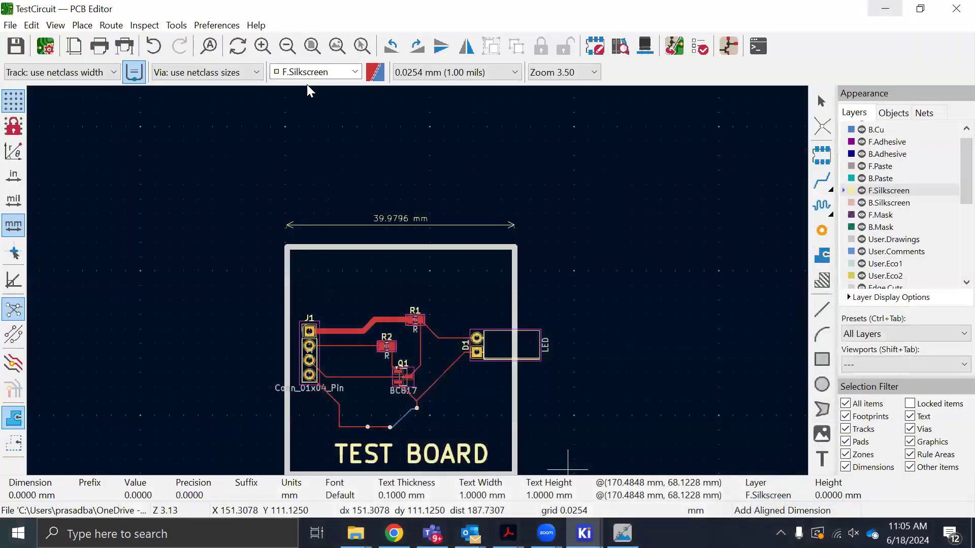
{"action": "left_click", "coordinate": [217, 26]}
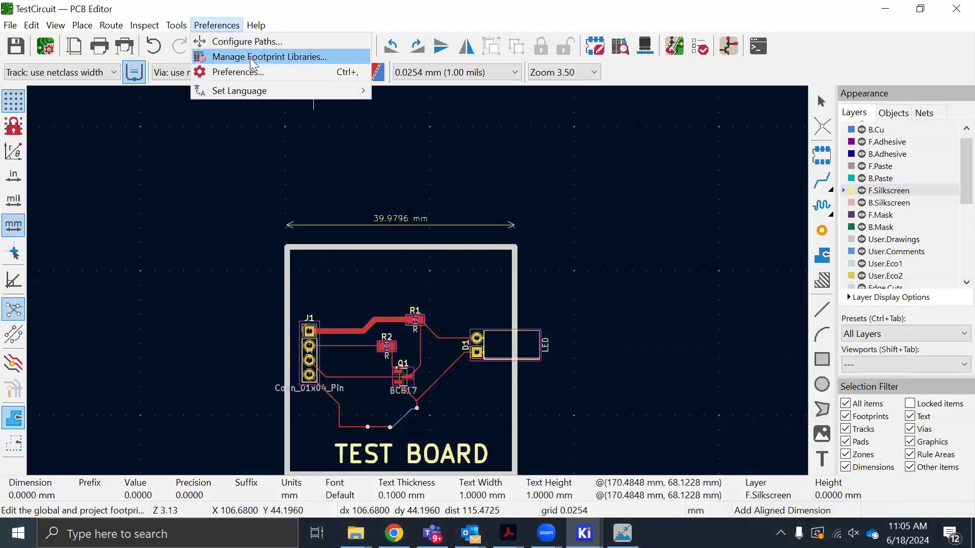
{"action": "left_click", "coordinate": [268, 58]}
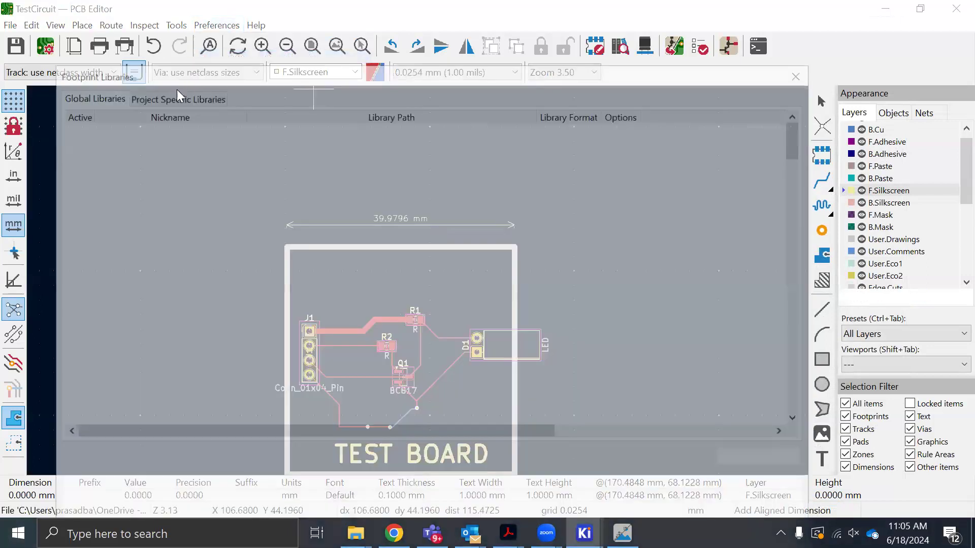
{"action": "left_click", "coordinate": [161, 95]}
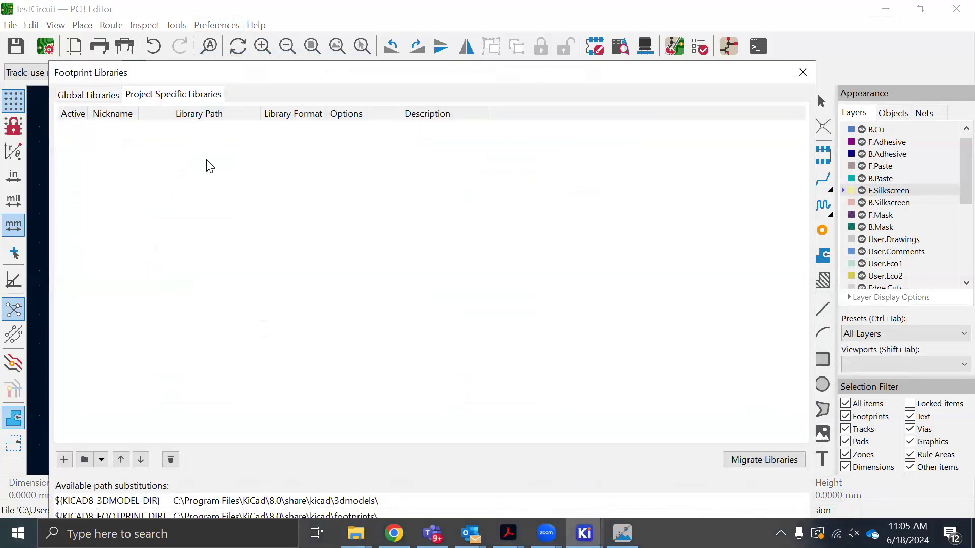
{"action": "left_click", "coordinate": [98, 93]}
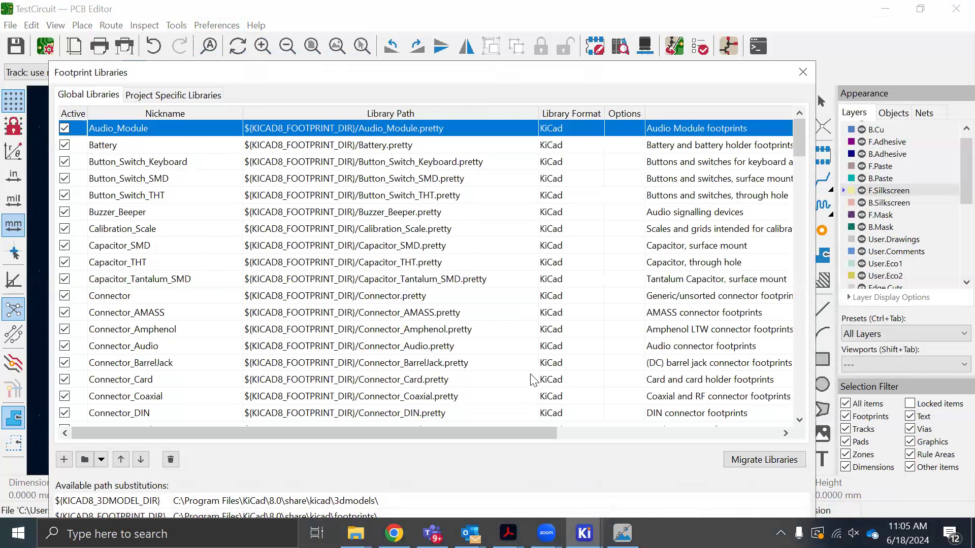
{"action": "left_click", "coordinate": [193, 95]}
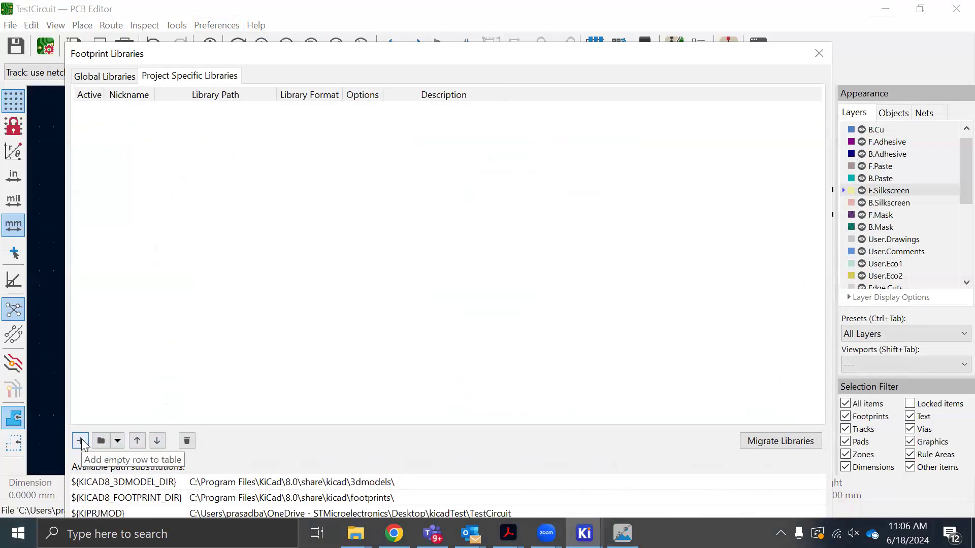
{"action": "left_click", "coordinate": [101, 441]}
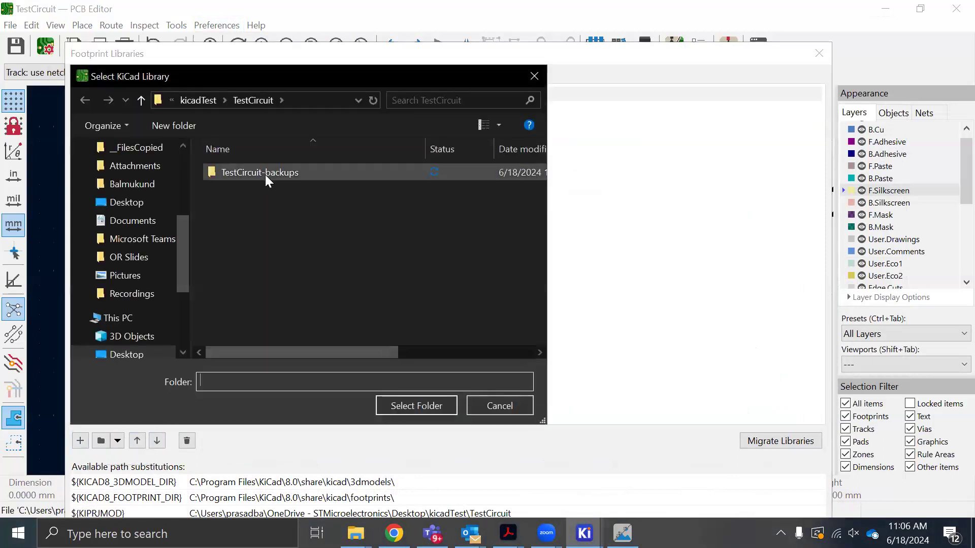
{"action": "left_click", "coordinate": [205, 100]}
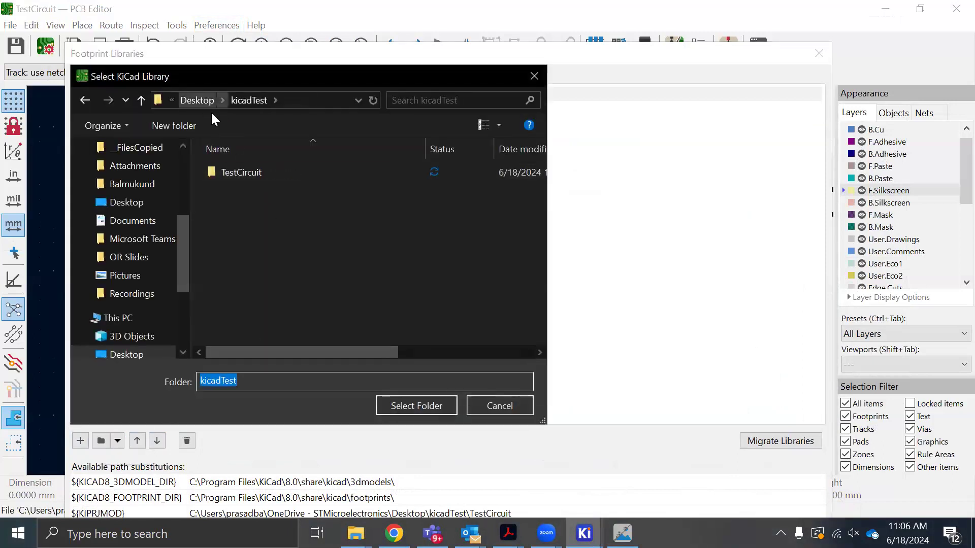
{"action": "left_click", "coordinate": [424, 405]}
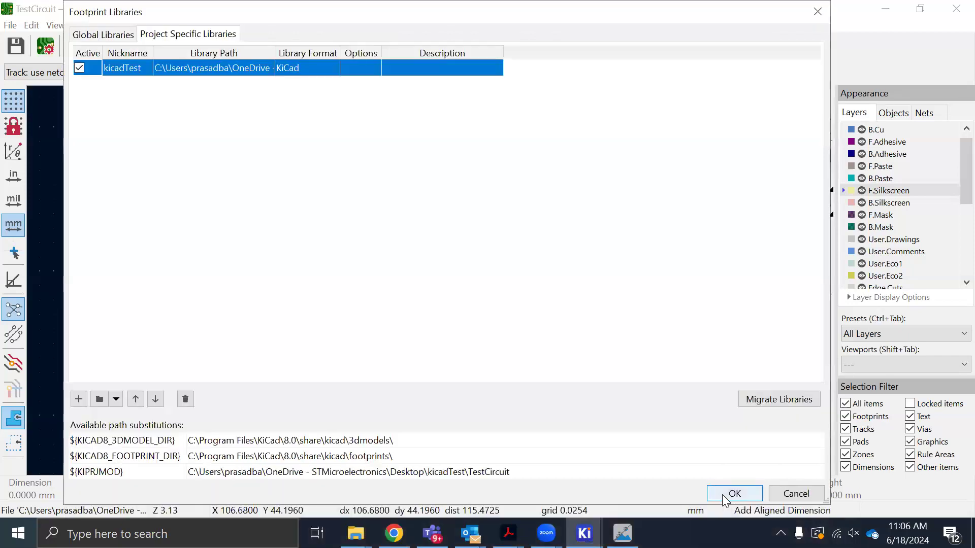
{"action": "left_click", "coordinate": [722, 495]}
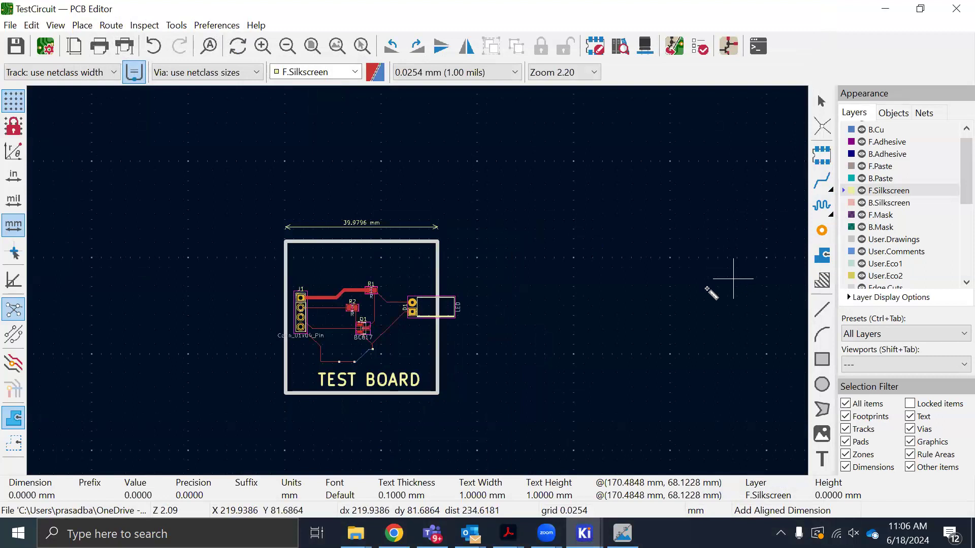
Reopen the footprint library manager and check the project-specific kicadTest library entry
{"action": "left_click", "coordinate": [584, 533]}
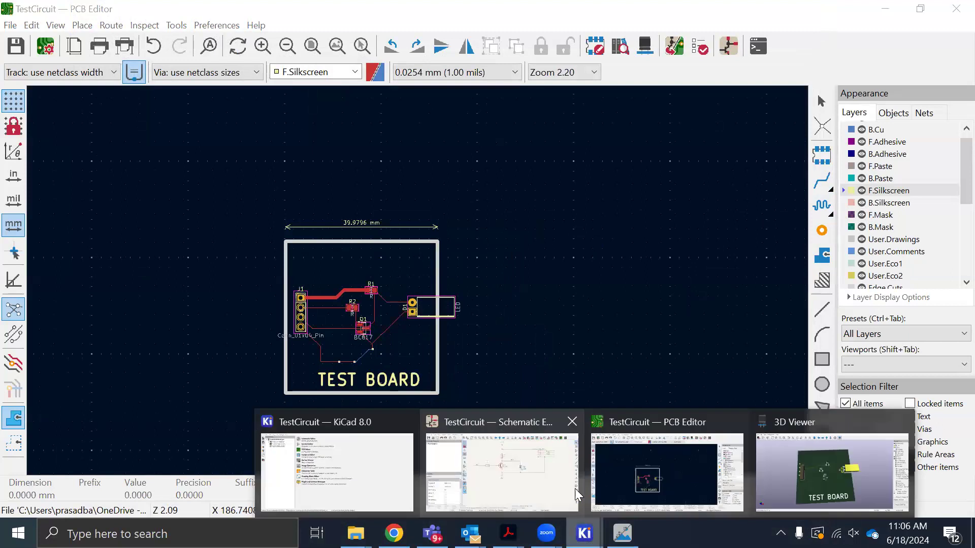
{"action": "left_click", "coordinate": [663, 473]}
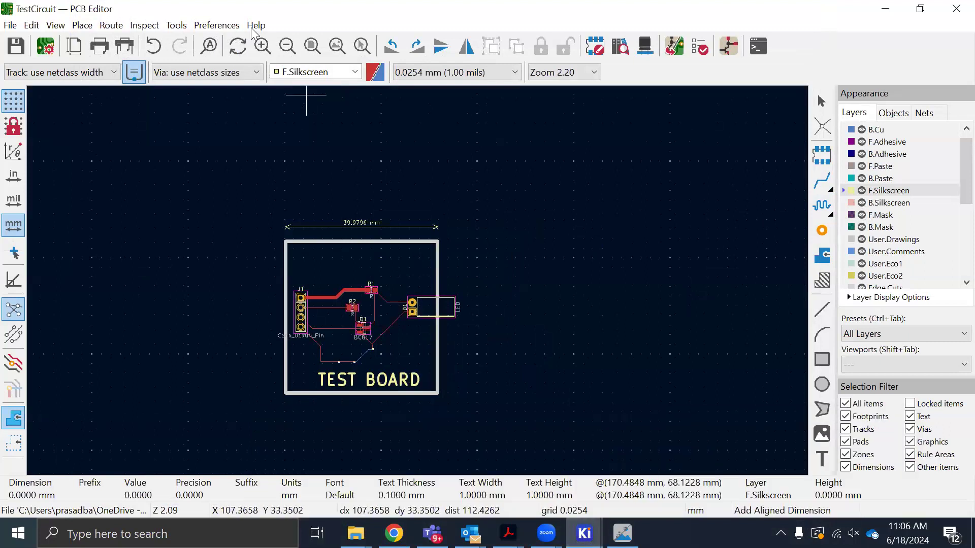
{"action": "left_click", "coordinate": [221, 26]}
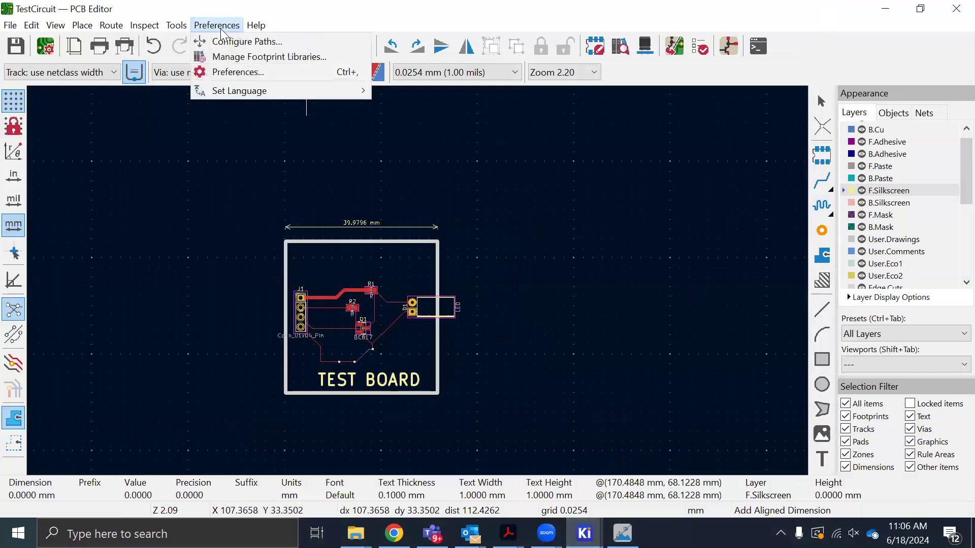
{"action": "left_click", "coordinate": [235, 58]}
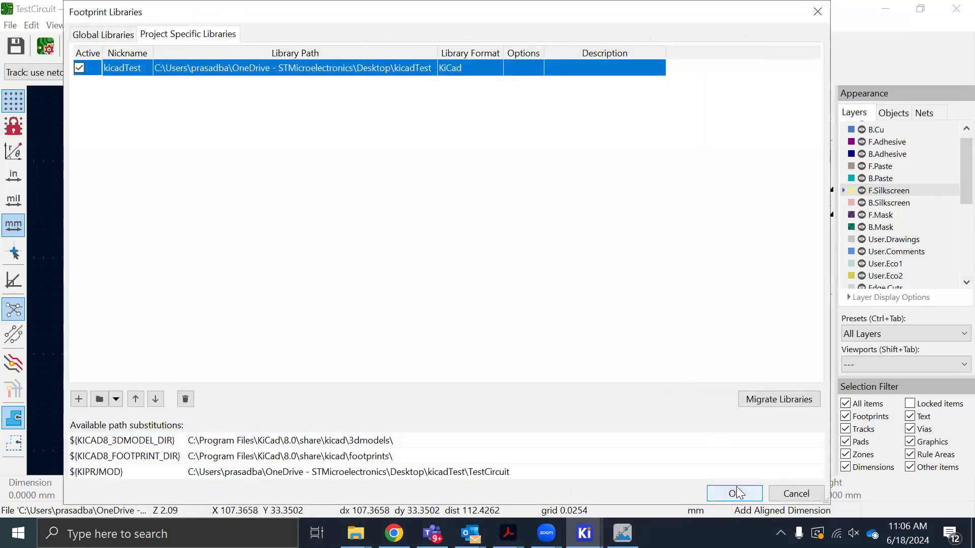
{"action": "left_click", "coordinate": [737, 496]}
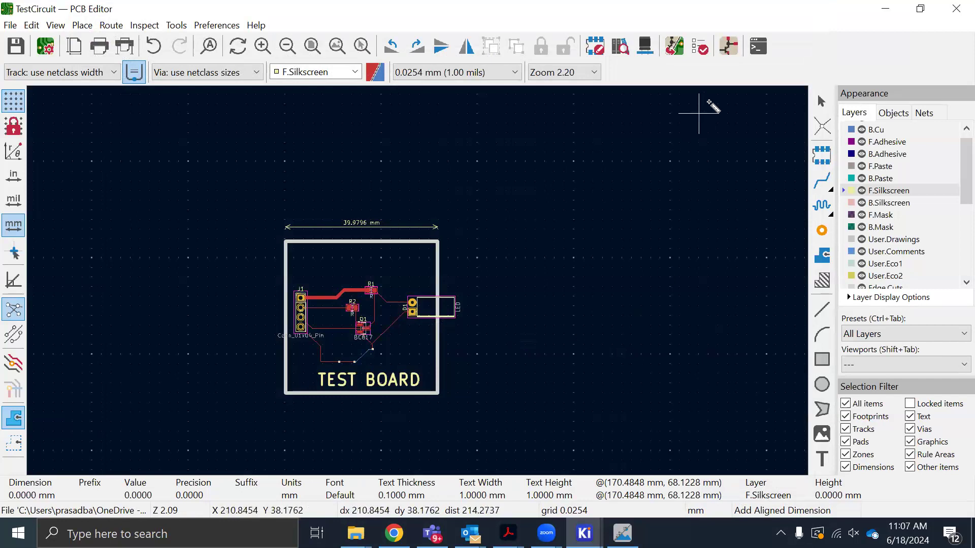
{"action": "left_click", "coordinate": [584, 533]}
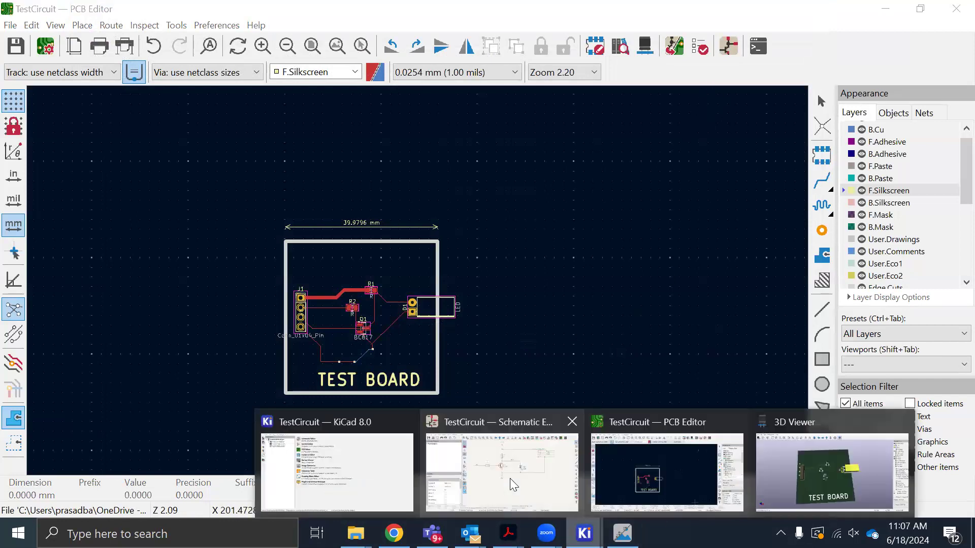
{"action": "left_click", "coordinate": [510, 478]}
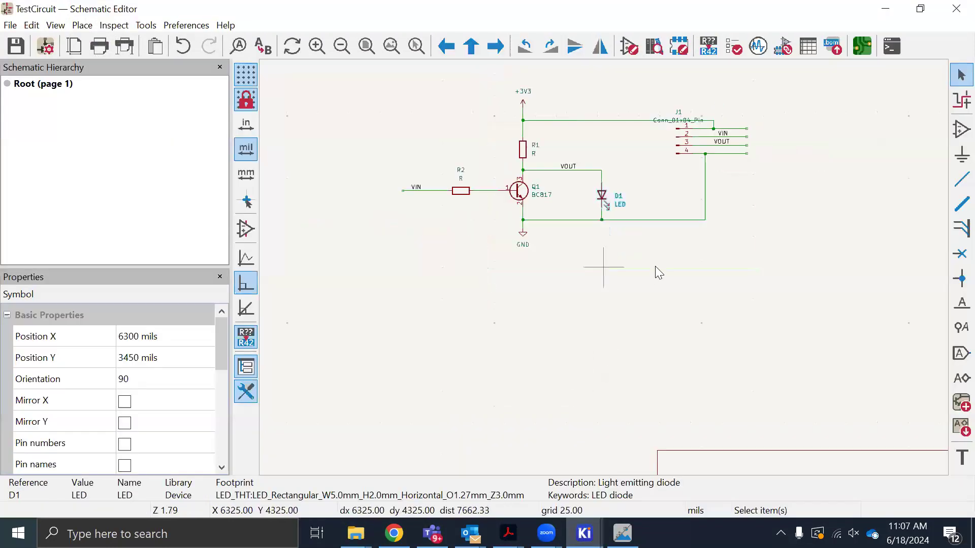
{"action": "left_click", "coordinate": [961, 130]}
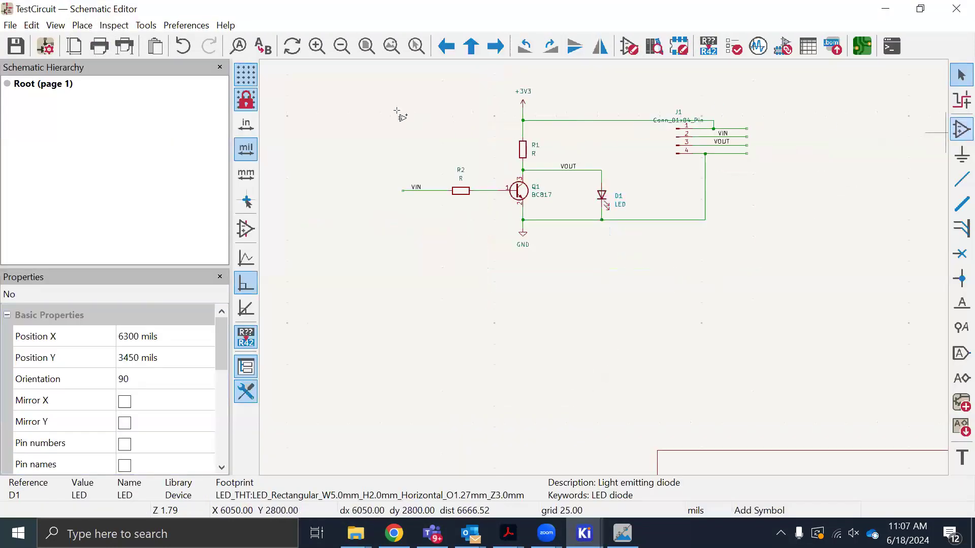
{"action": "left_click", "coordinate": [314, 105]}
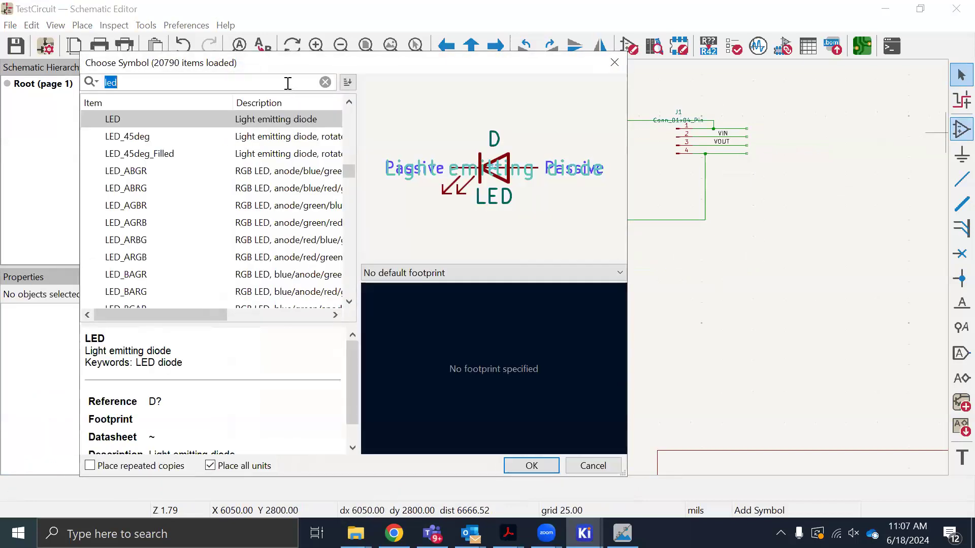
{"action": "type", "text": "kicad"}
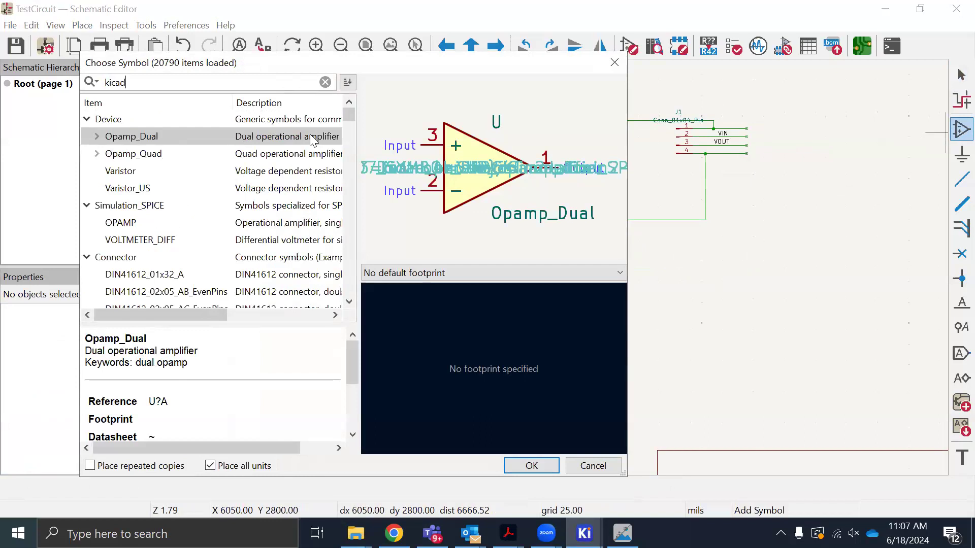
{"action": "type", "text": "st"}
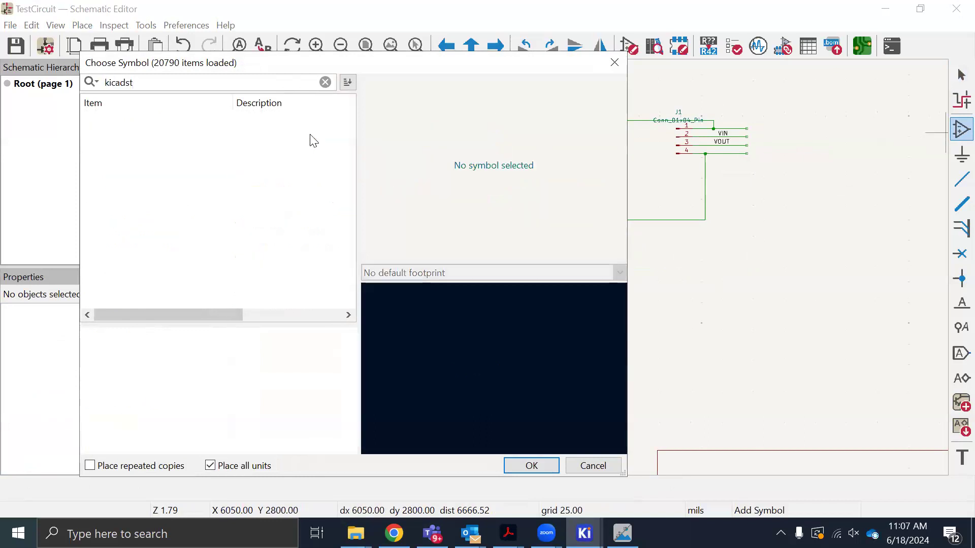
{"action": "left_click", "coordinate": [612, 63]}
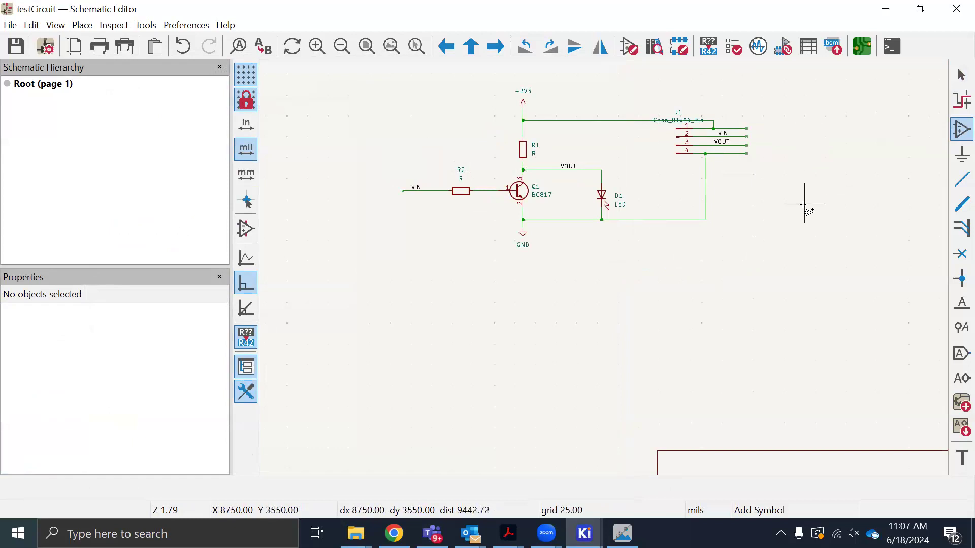
Switch to the PCB Editor and place the kicadstlogo footprint from the kicadTest library inside the board's upper-right corner
{"action": "left_click", "coordinate": [623, 533]}
{"action": "mouse_move", "coordinate": [584, 533]}
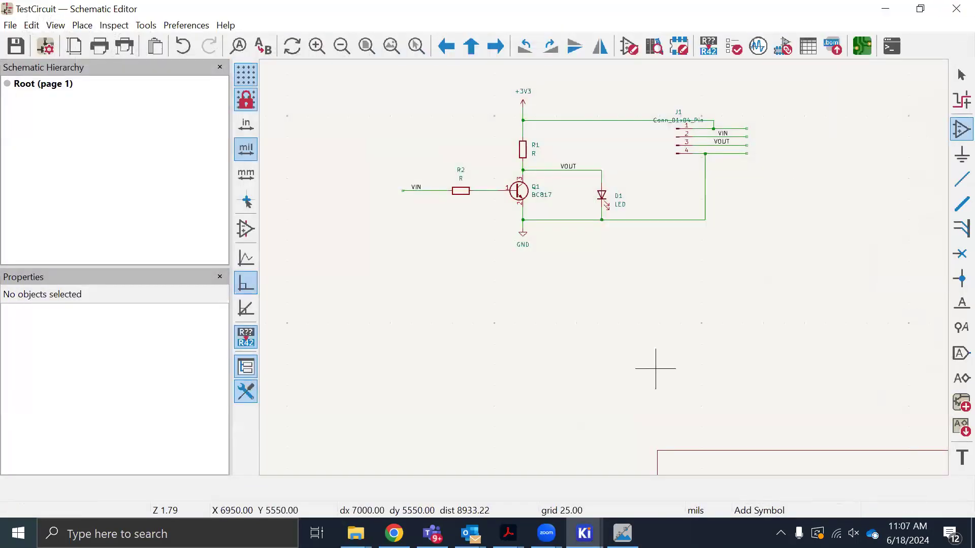
{"action": "left_click", "coordinate": [709, 474]}
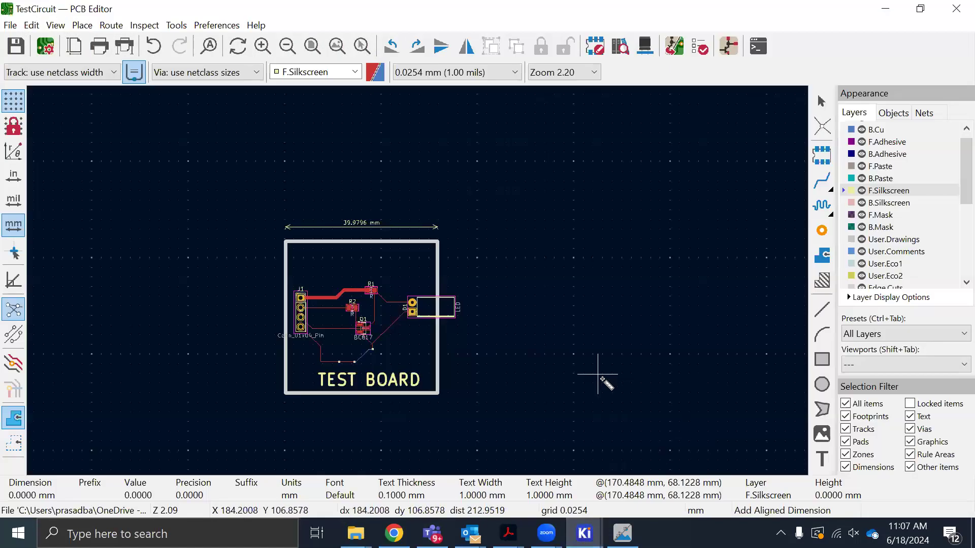
{"action": "left_click", "coordinate": [82, 26]}
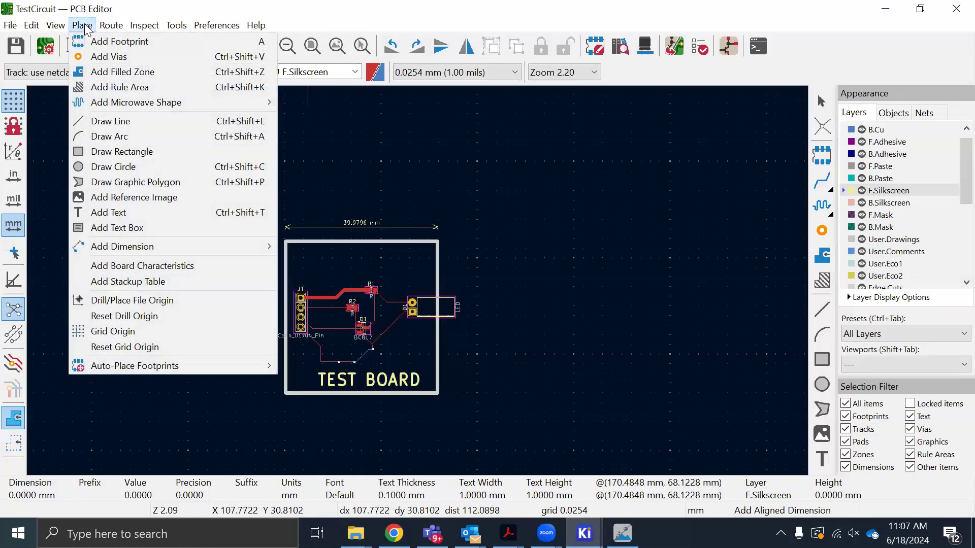
{"action": "left_click", "coordinate": [94, 42]}
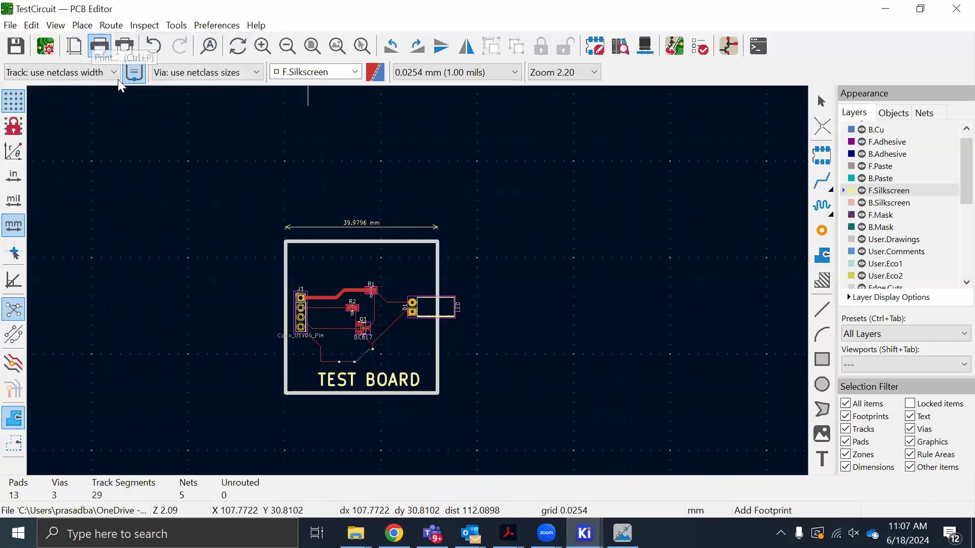
{"action": "type", "text": "kicad"}
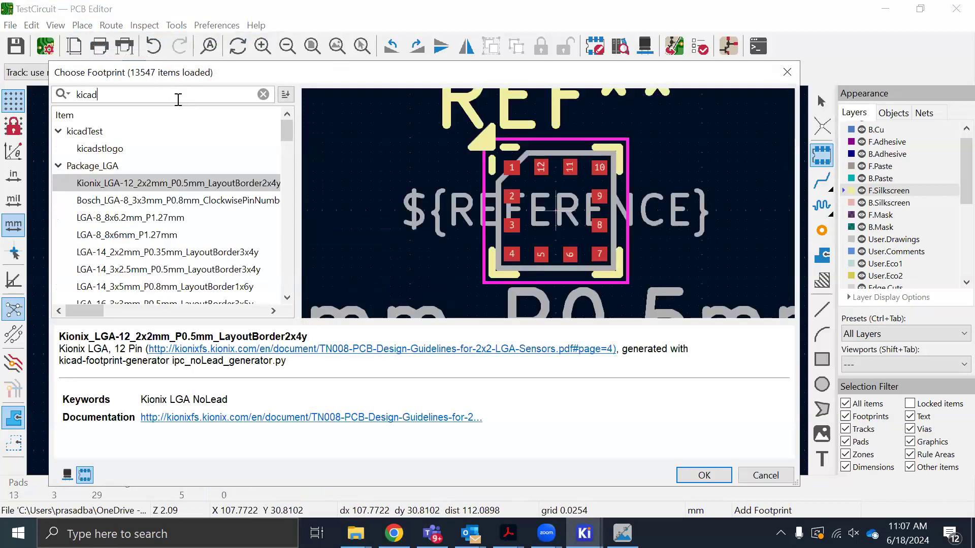
{"action": "key", "text": "BackSpace"}
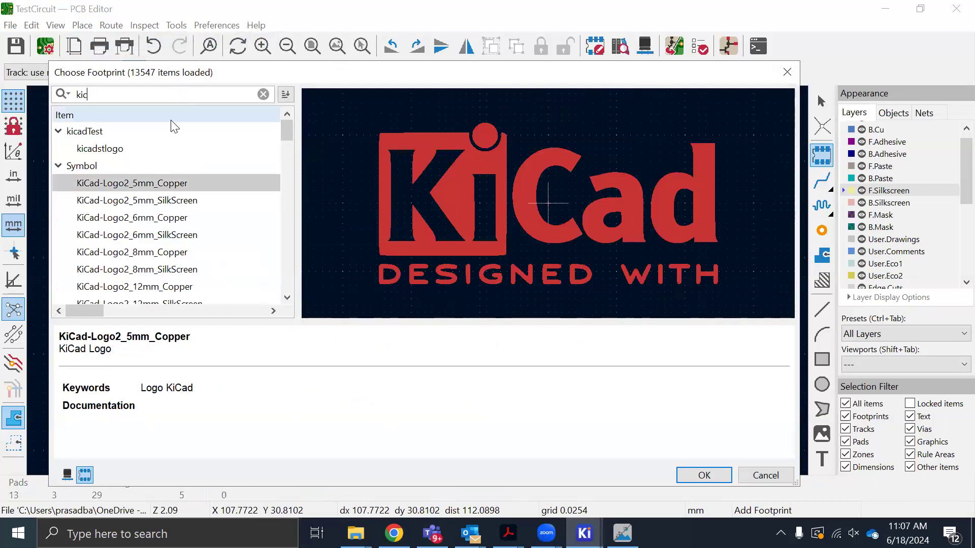
{"action": "left_click", "coordinate": [111, 149]}
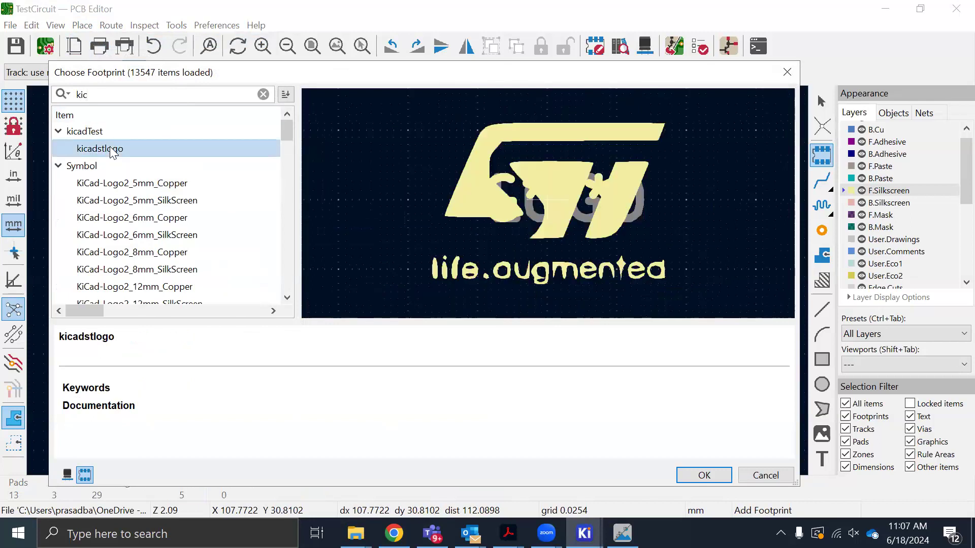
{"action": "left_click", "coordinate": [703, 476]}
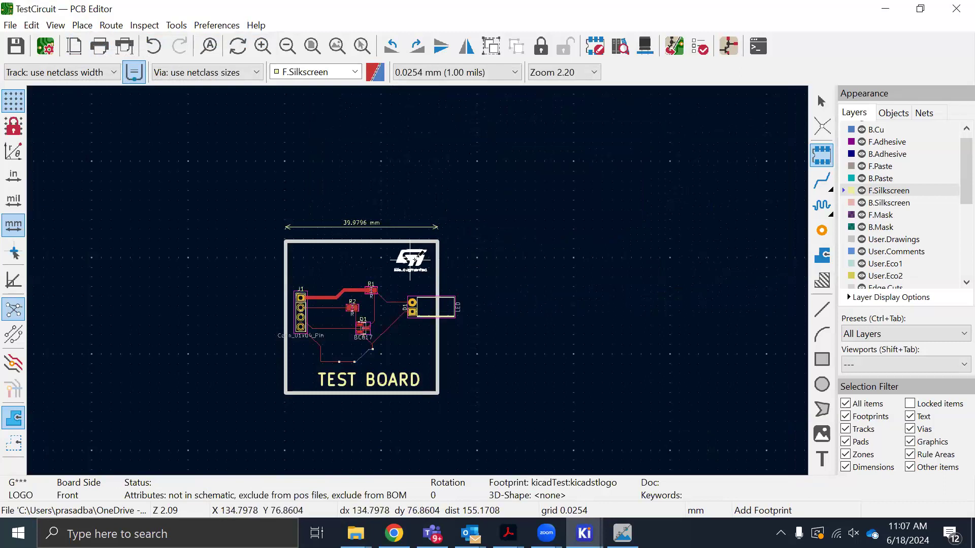
{"action": "left_click", "coordinate": [410, 259]}
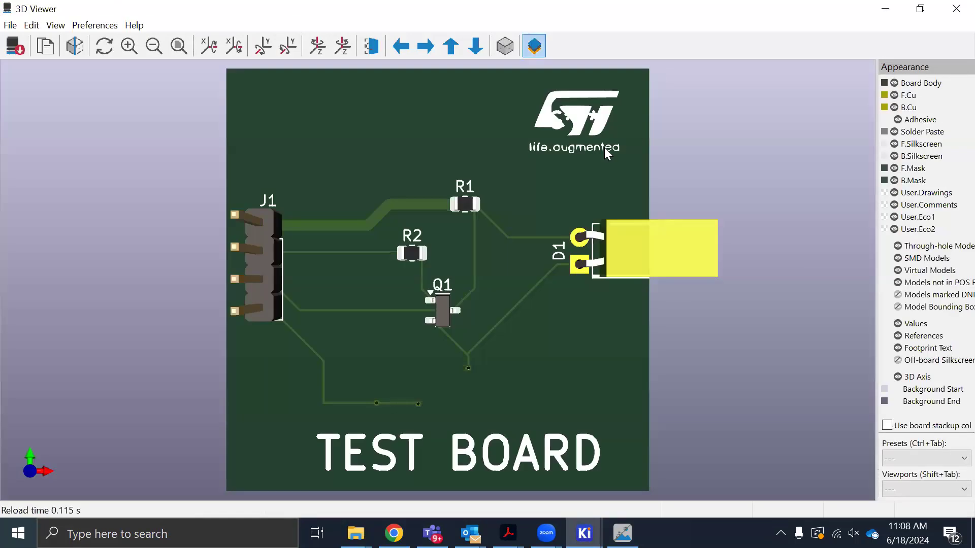
Inspect the placed ST logo on the board in the 3D Viewer and return to the PCB Editor
{"action": "scroll", "coordinate": [590, 129], "scroll_direction": "up", "scroll_amount": 2}
{"action": "scroll", "coordinate": [589, 126], "scroll_direction": "down", "scroll_amount": 2}
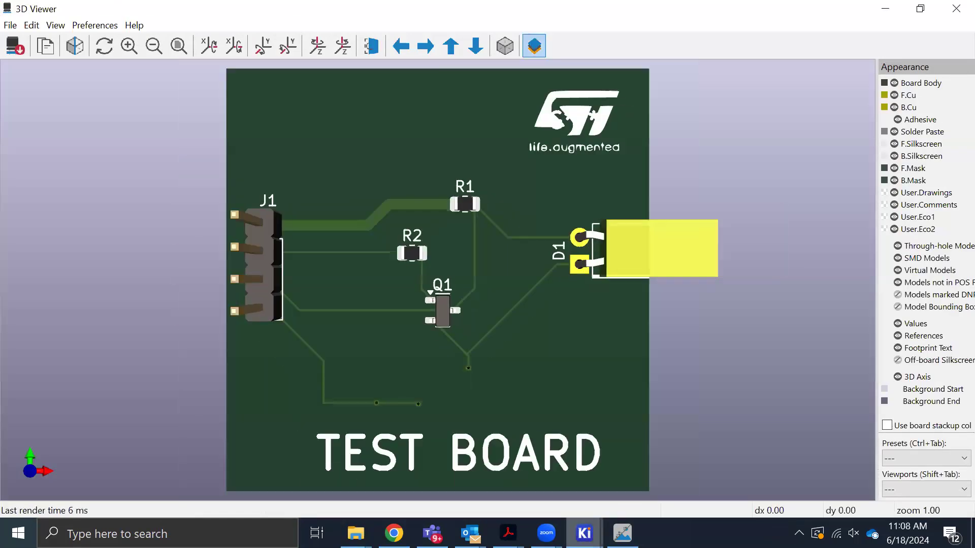
{"action": "key", "text": "alt+Tab"}
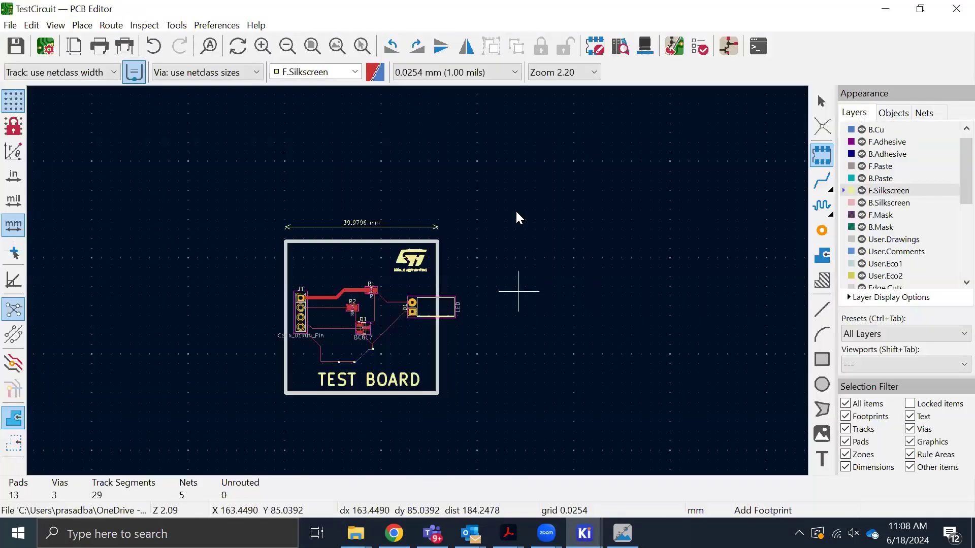
{"action": "left_click", "coordinate": [632, 207]}
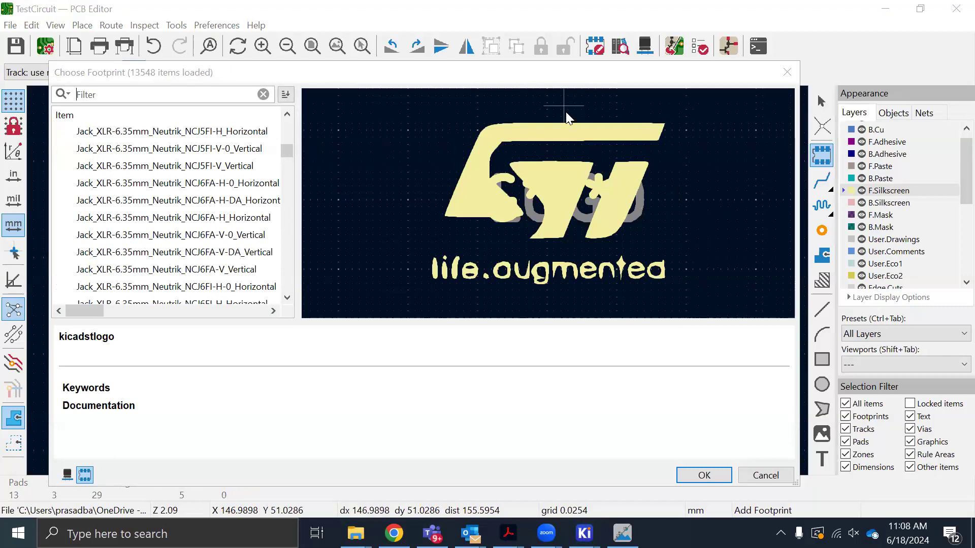
{"action": "key", "text": "XF86AudioLowerVolume"}
{"action": "key", "text": "XF86AudioLowerVolume"}
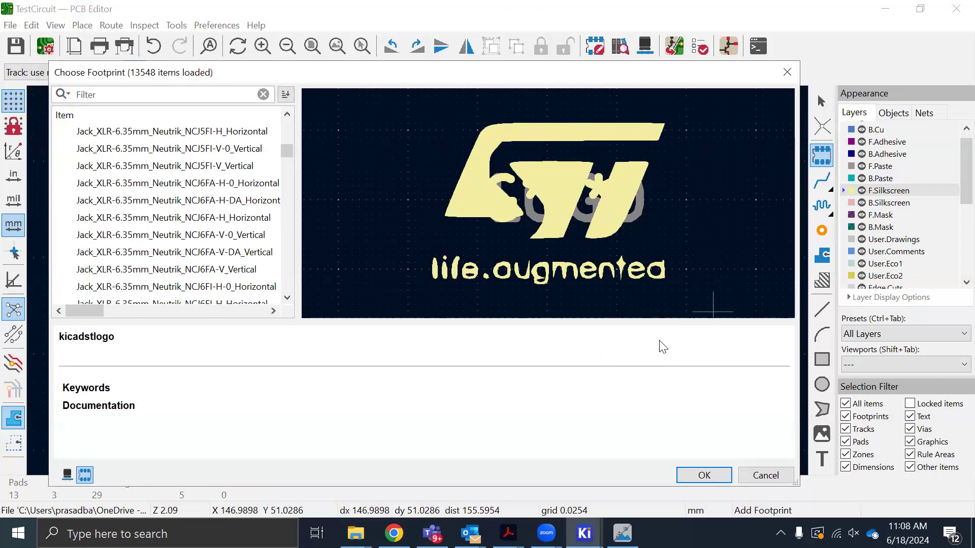
{"action": "left_click", "coordinate": [786, 72]}
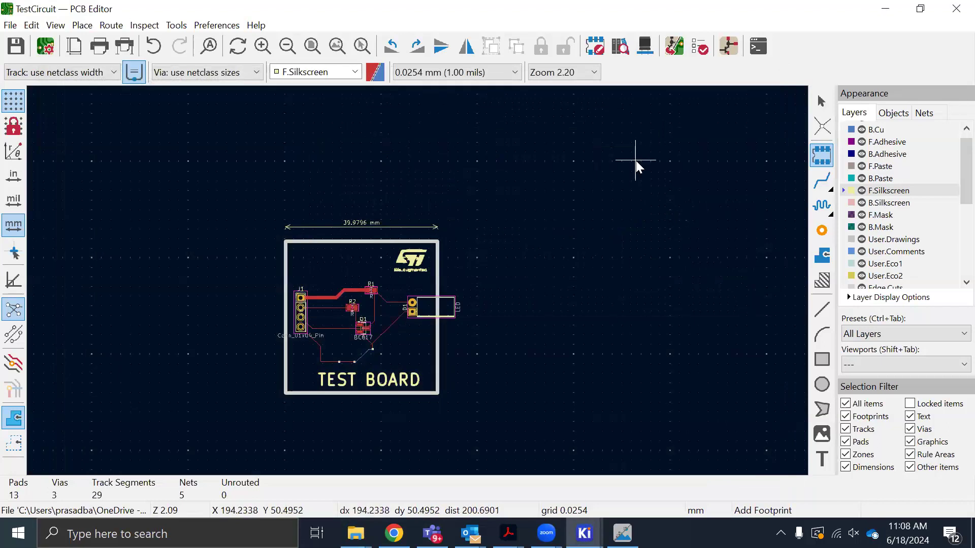
{"action": "key", "text": "Escape"}
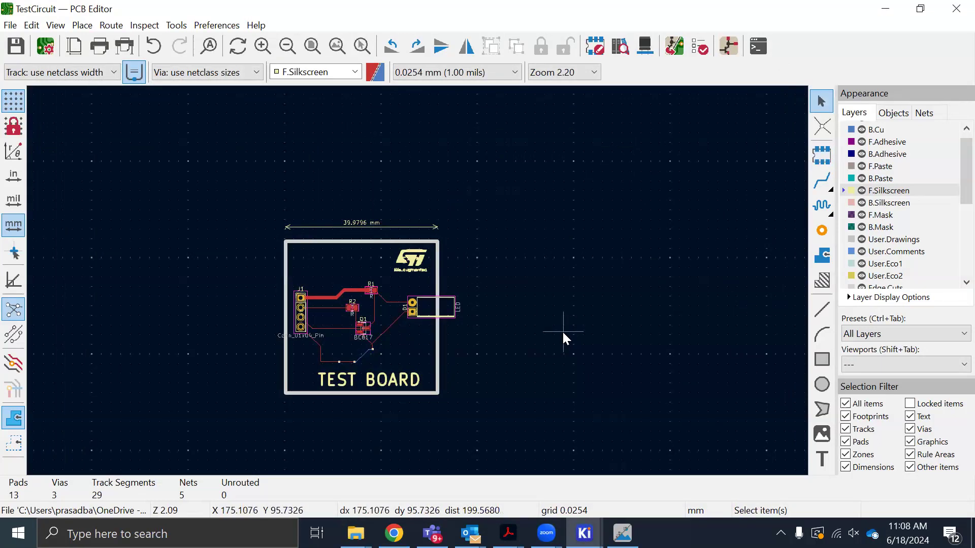
Delete the G*** reference text overlapping the ST logo and save the board
{"action": "scroll", "coordinate": [562, 330], "scroll_direction": "up", "scroll_amount": 2}
{"action": "scroll", "coordinate": [328, 200], "scroll_direction": "up", "scroll_amount": 2}
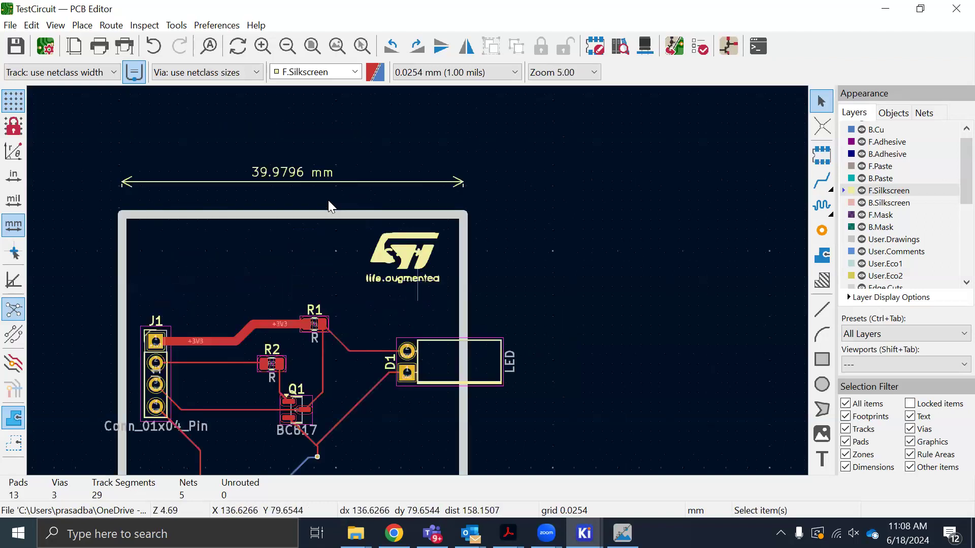
{"action": "scroll", "coordinate": [328, 200], "scroll_direction": "up", "scroll_amount": 8}
{"action": "left_click", "coordinate": [305, 233]}
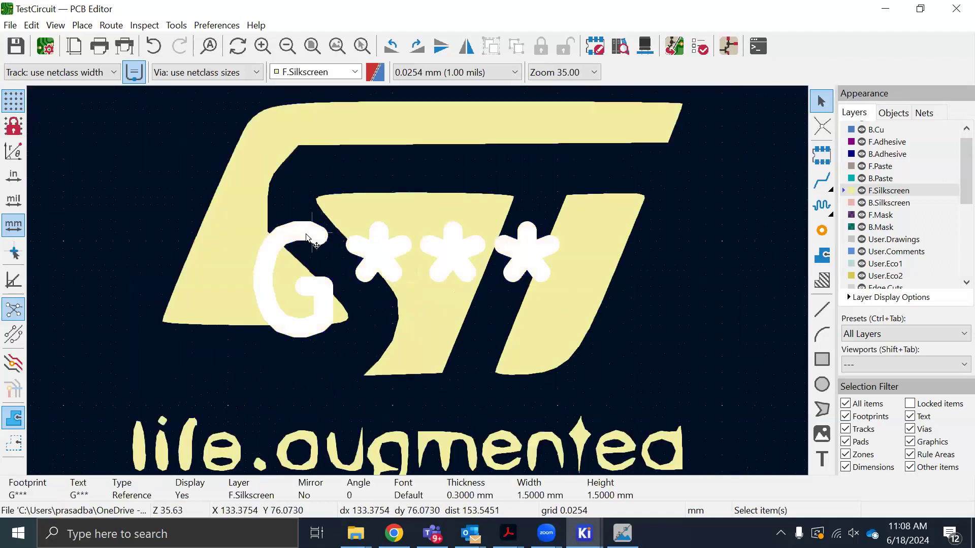
{"action": "key", "text": "Delete"}
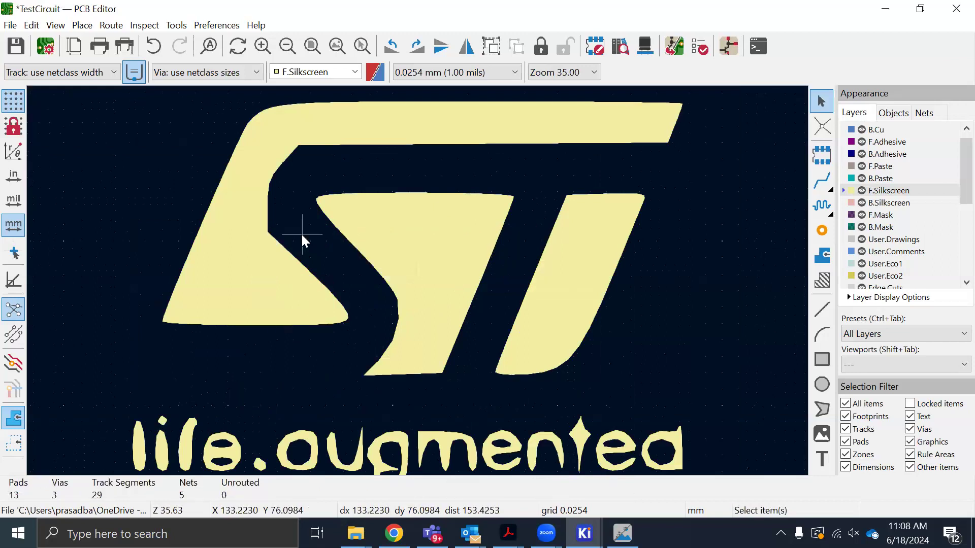
{"action": "key", "text": "ctrl+s"}
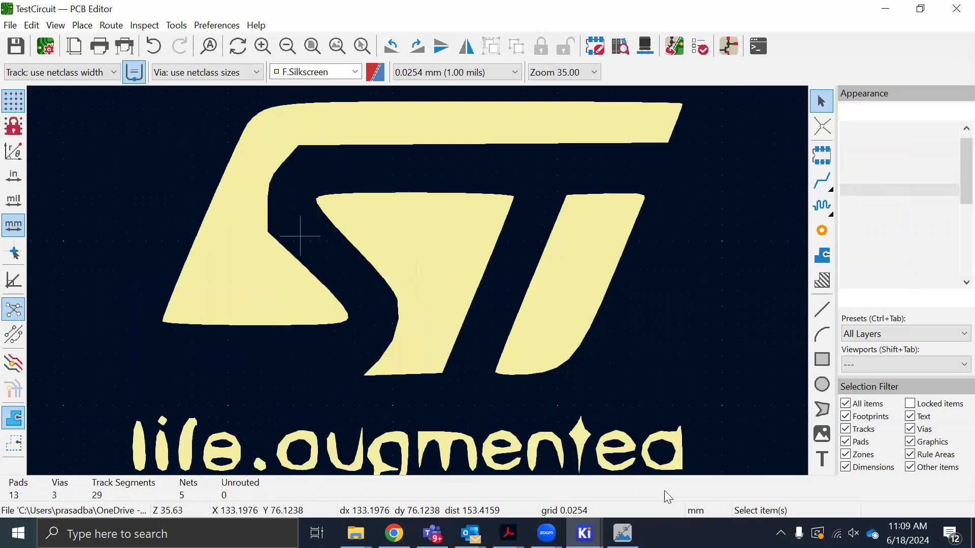
Switch to the 3D Viewer and examine the cleaned-up ST logo and TEST BOARD text from tilted and top views
{"action": "left_click", "coordinate": [623, 533]}
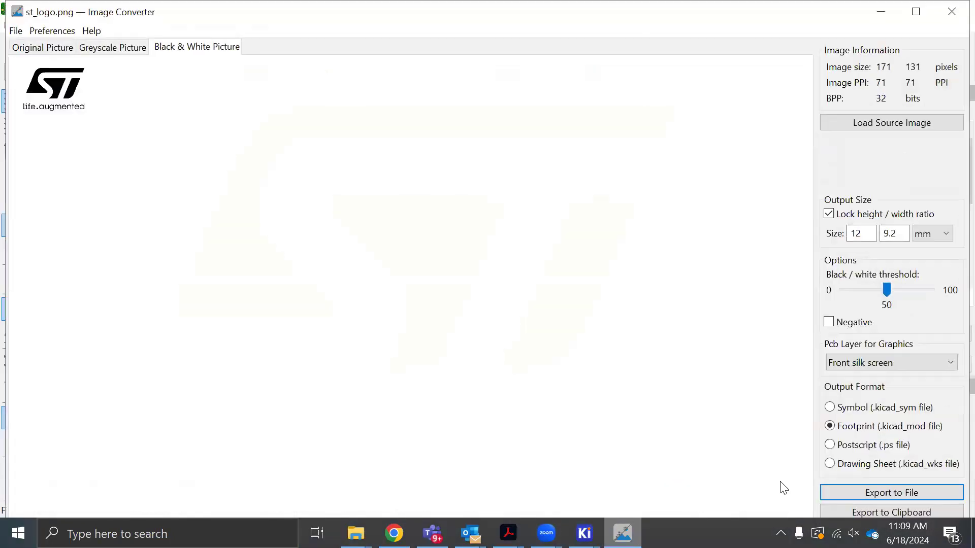
{"action": "left_click", "coordinate": [584, 533]}
{"action": "left_click_drag", "start_coordinate": [591, 359], "coordinate": [581, 385]}
{"action": "left_click_drag", "start_coordinate": [576, 337], "coordinate": [593, 376]}
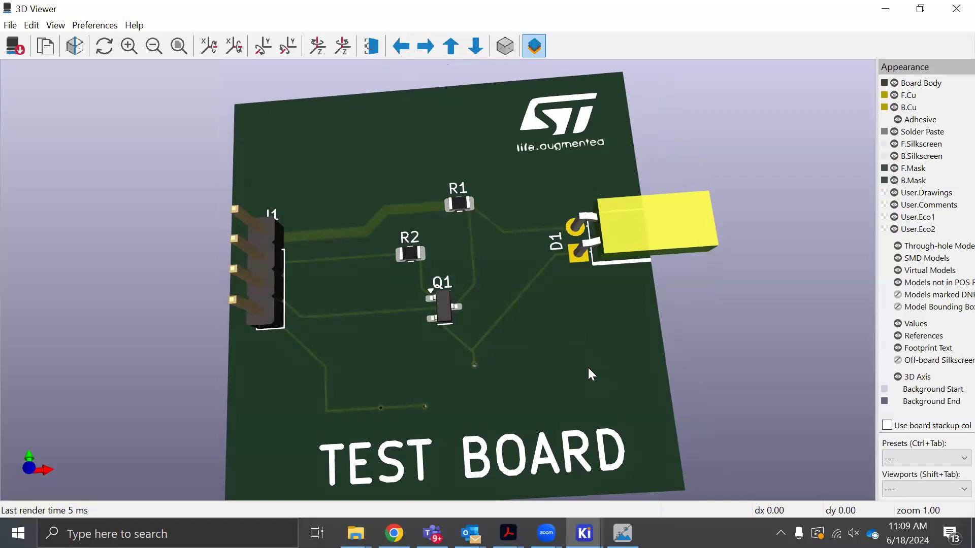
{"action": "key", "text": "z"}
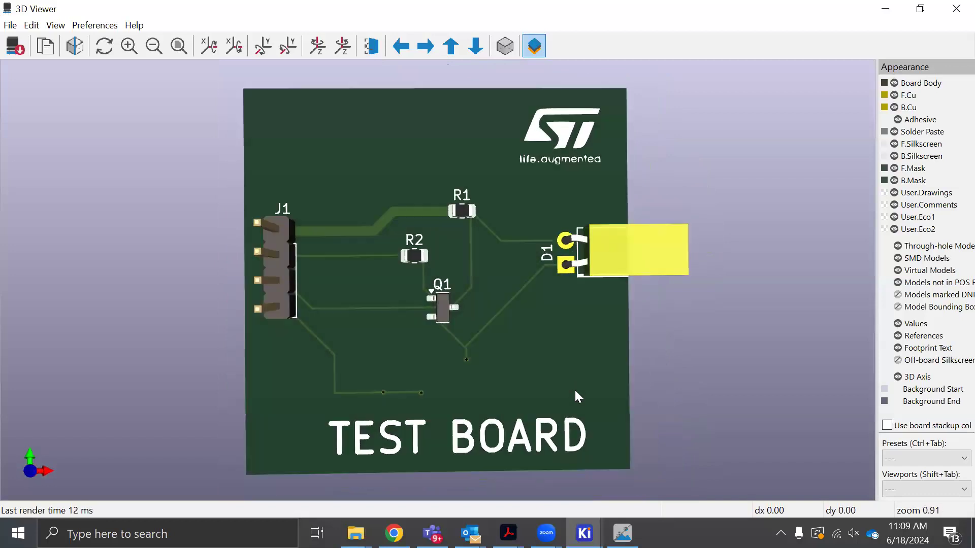
{"action": "mouse_move", "coordinate": [582, 370]}
{"action": "left_mouse_down"}
{"action": "mouse_move", "coordinate": [574, 382]}
{"action": "mouse_move", "coordinate": [555, 379]}
{"action": "mouse_move", "coordinate": [589, 377]}
{"action": "mouse_move", "coordinate": [573, 380]}
{"action": "left_mouse_up"}
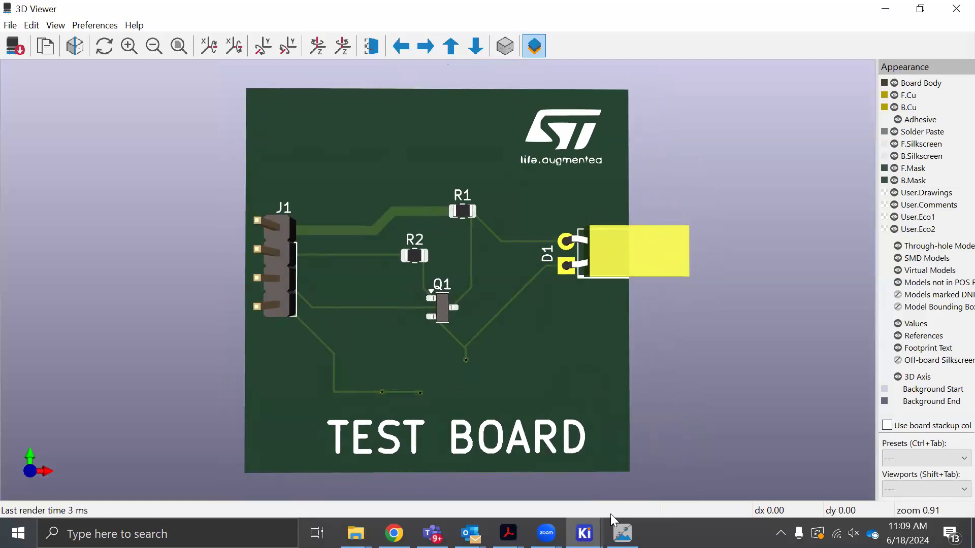
Switch to the PCB Editor and make the front copper layer F.Cu the active layer
{"action": "left_click", "coordinate": [585, 534]}
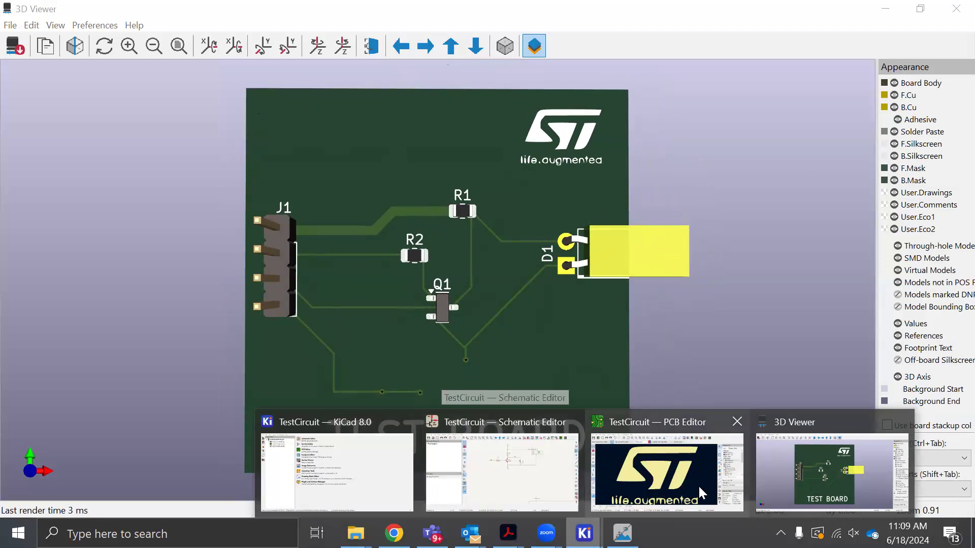
{"action": "left_click", "coordinate": [635, 479]}
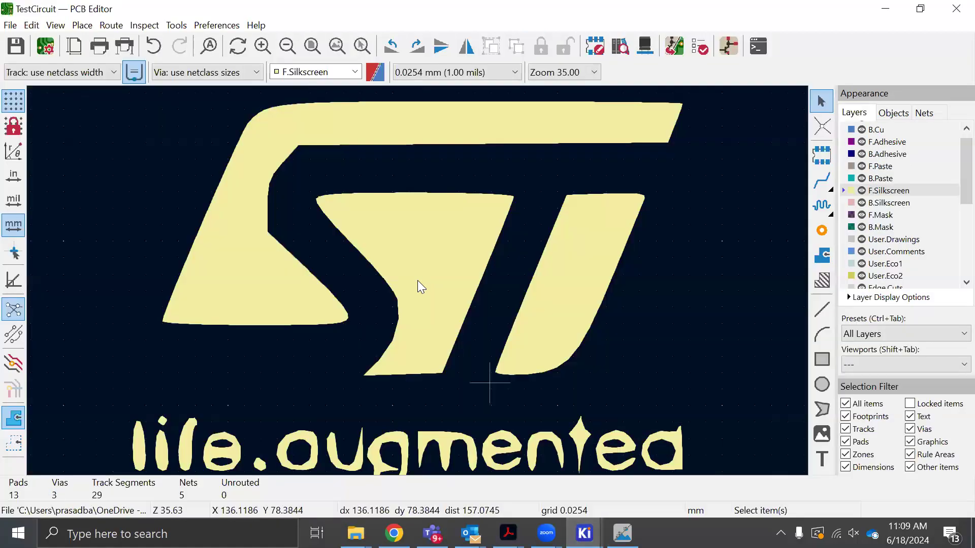
{"action": "scroll", "coordinate": [417, 281], "scroll_direction": "down", "scroll_amount": 8}
{"action": "scroll", "coordinate": [651, 361], "scroll_direction": "up", "scroll_amount": 3}
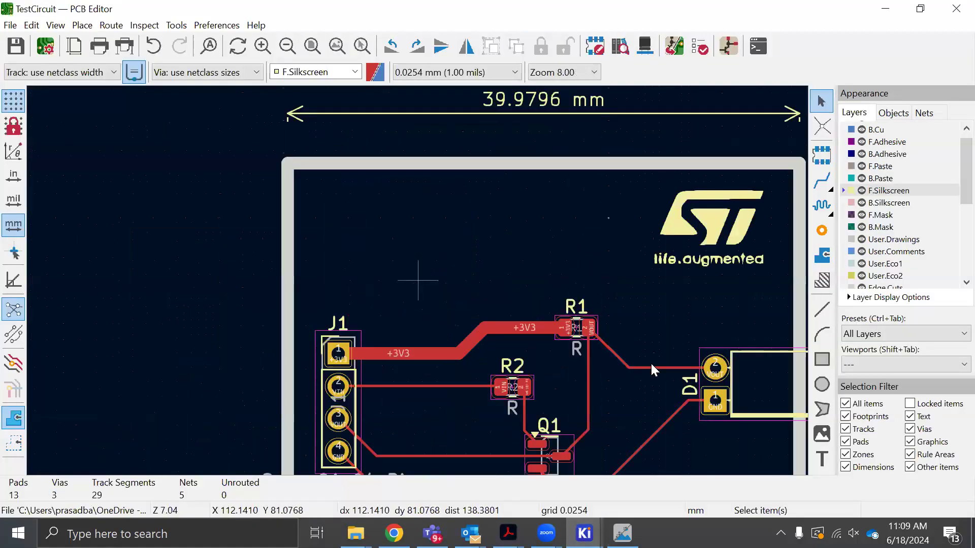
{"action": "scroll", "coordinate": [645, 356], "scroll_direction": "down", "scroll_amount": 2}
{"action": "scroll", "coordinate": [916, 221], "scroll_direction": "up", "scroll_amount": 1}
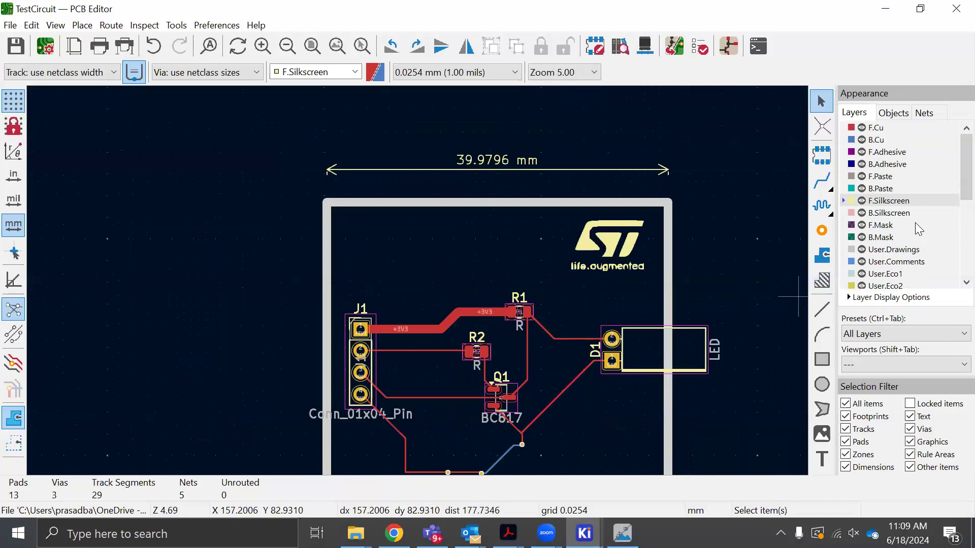
{"action": "left_click", "coordinate": [877, 127]}
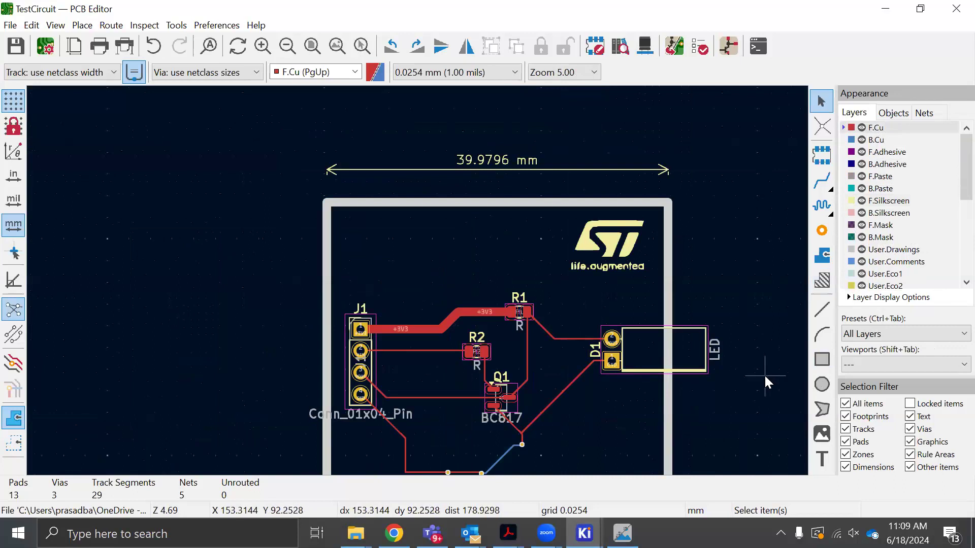
Start a filled copper zone on F.Cu just inside the board's upper-left corner and assign it to the GND net
{"action": "left_click", "coordinate": [823, 256]}
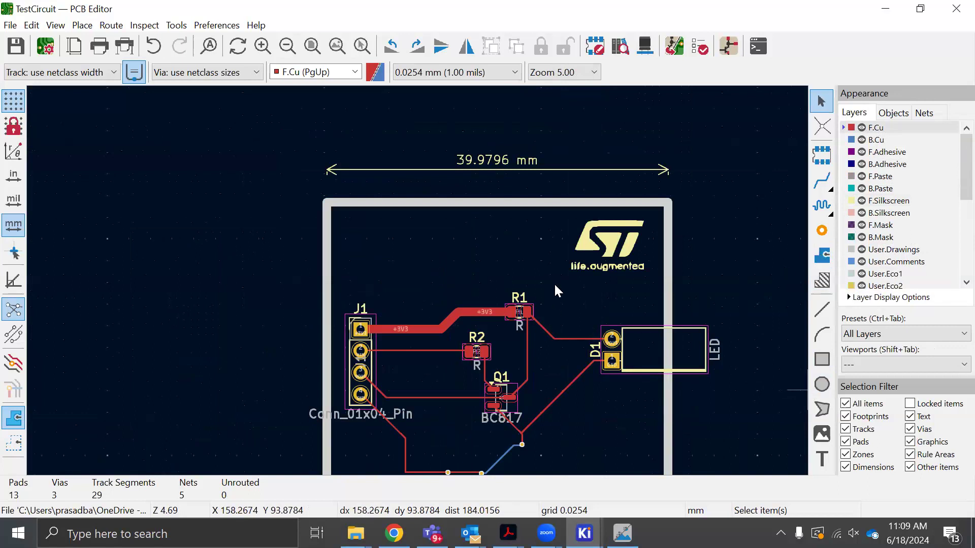
{"action": "scroll", "coordinate": [402, 277], "scroll_direction": "down", "scroll_amount": 4}
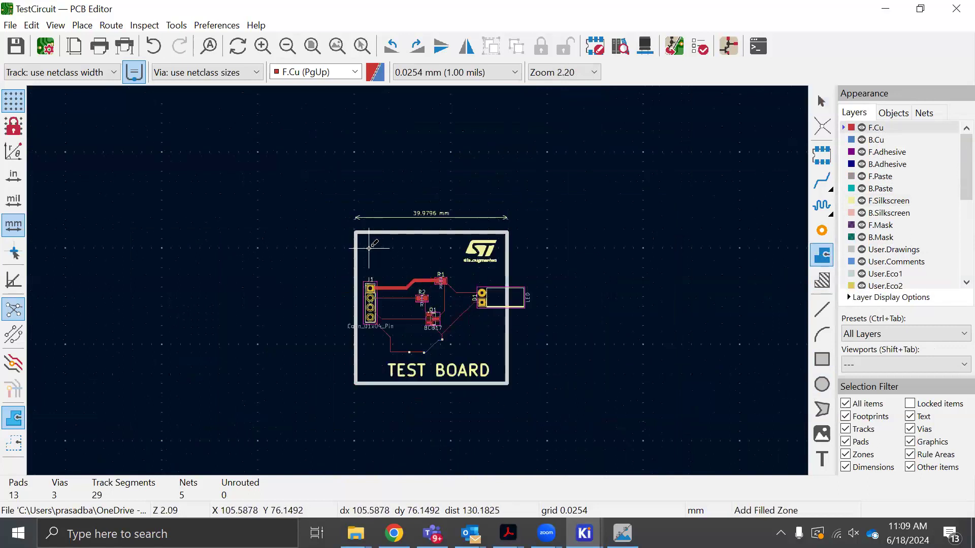
{"action": "scroll", "coordinate": [417, 281], "scroll_direction": "up", "scroll_amount": 4}
{"action": "scroll", "coordinate": [418, 280], "scroll_direction": "down", "scroll_amount": 2}
{"action": "scroll", "coordinate": [411, 274], "scroll_direction": "up", "scroll_amount": 1}
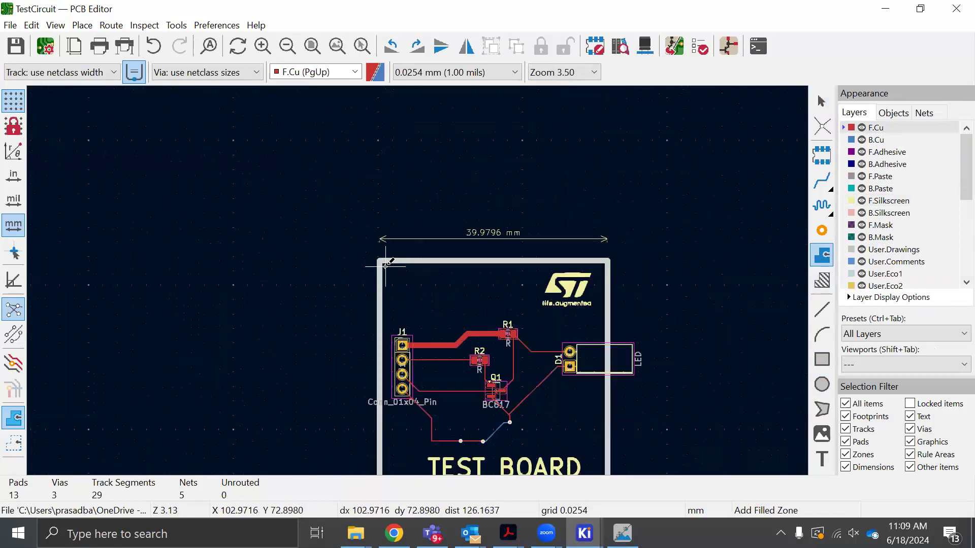
{"action": "left_click", "coordinate": [425, 276]}
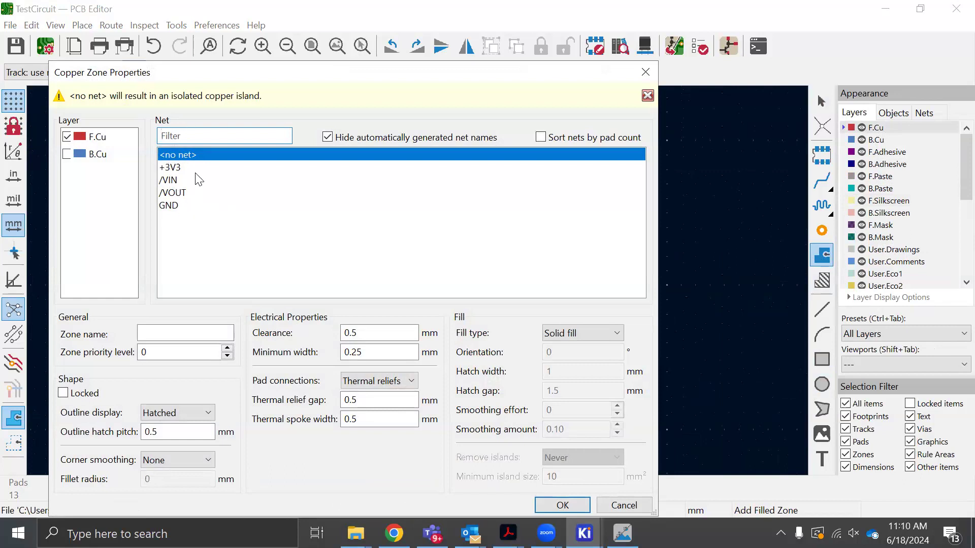
{"action": "left_click", "coordinate": [171, 205]}
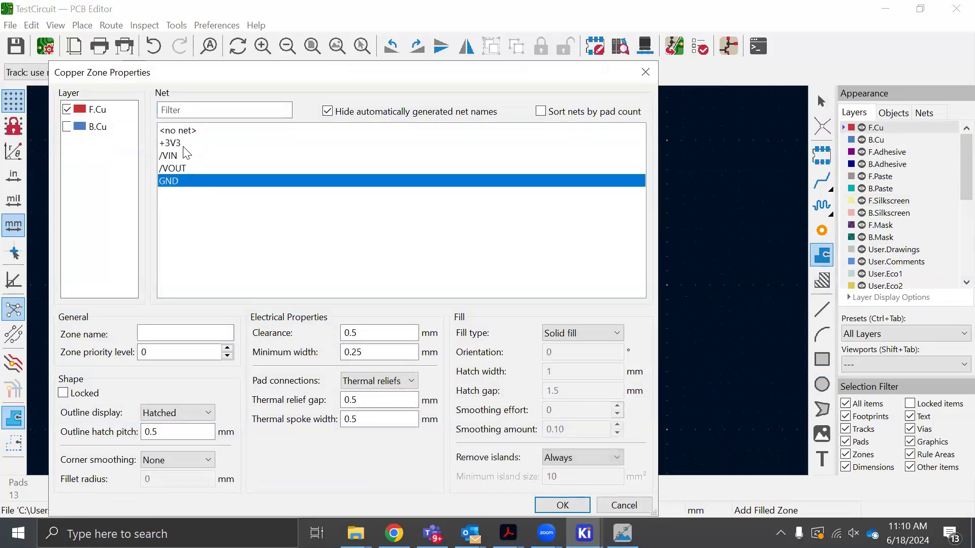
{"action": "left_click", "coordinate": [562, 505]}
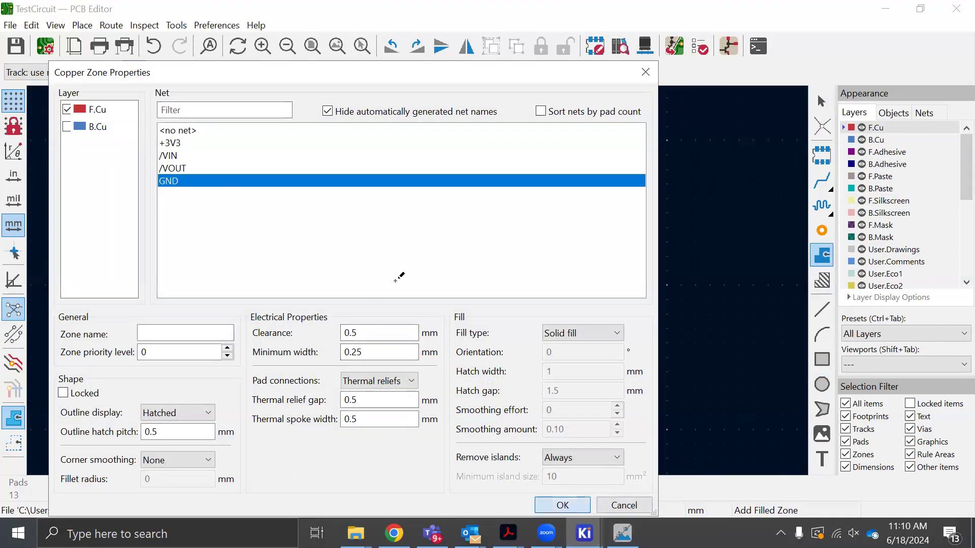
Outline the GND zone about 38 × 38 mm just inside the board edge, closing it at its starting corner, and exit the zone tool
{"action": "scroll", "coordinate": [589, 269], "scroll_direction": "up", "scroll_amount": 9}
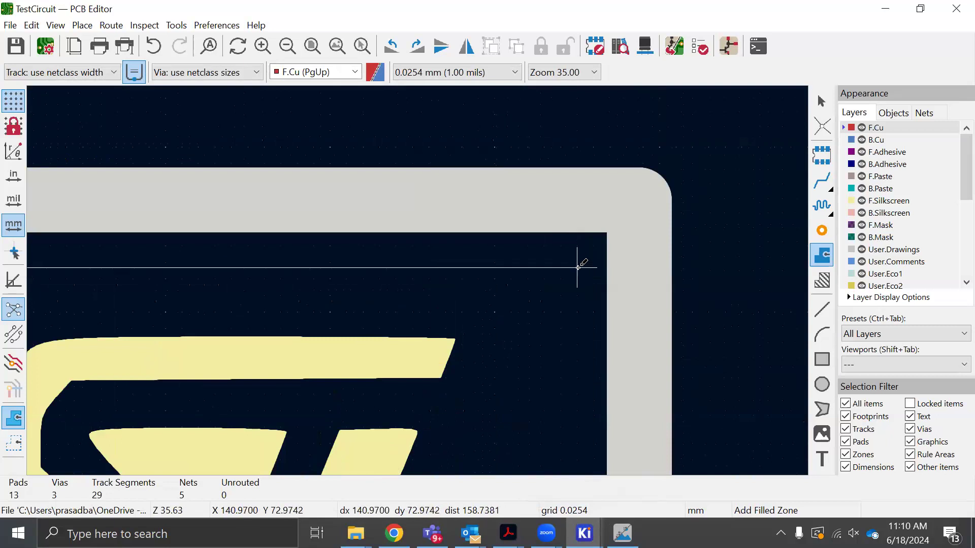
{"action": "scroll", "coordinate": [570, 344], "scroll_direction": "down", "scroll_amount": 10}
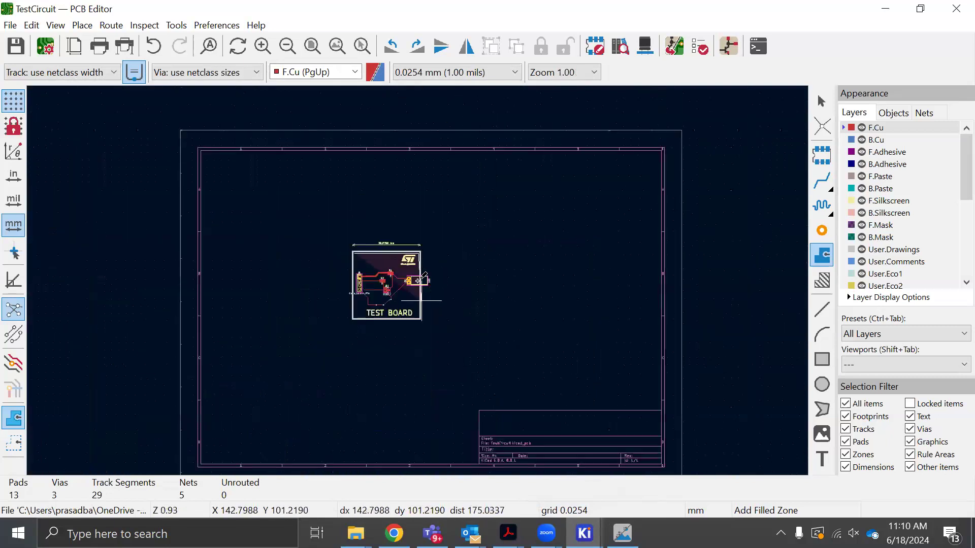
{"action": "scroll", "coordinate": [420, 280], "scroll_direction": "up", "scroll_amount": 10}
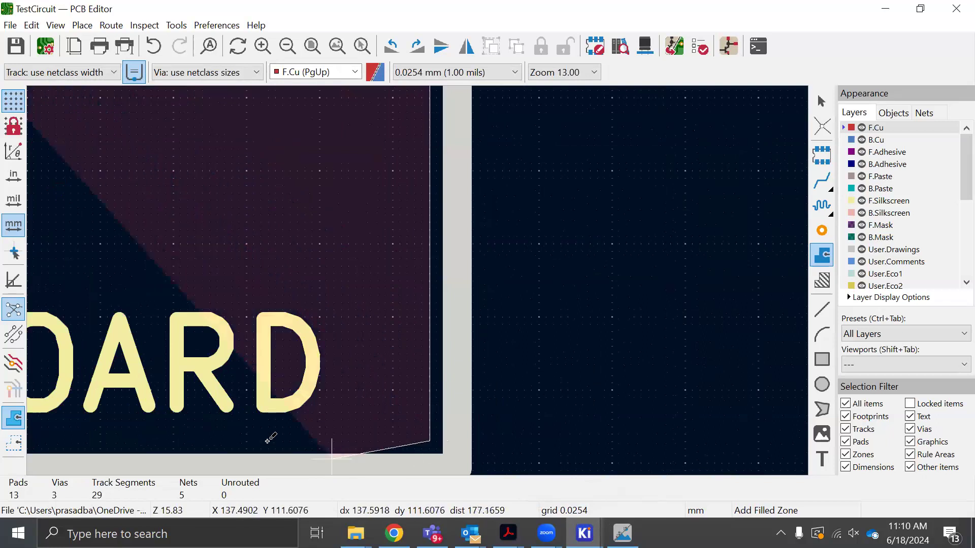
{"action": "scroll", "coordinate": [249, 279], "scroll_direction": "down", "scroll_amount": 6}
{"action": "scroll", "coordinate": [418, 280], "scroll_direction": "up", "scroll_amount": 1}
{"action": "scroll", "coordinate": [418, 280], "scroll_direction": "up", "scroll_amount": 4}
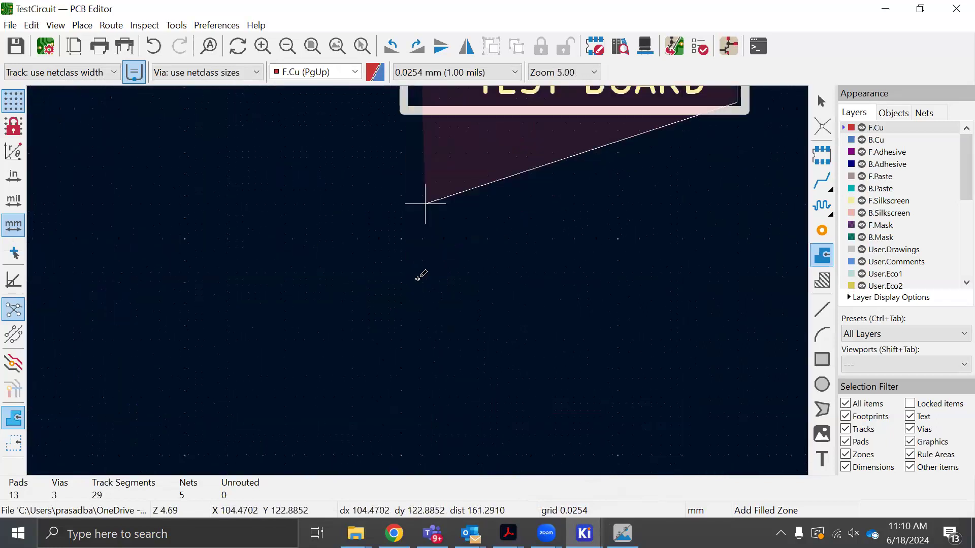
{"action": "scroll", "coordinate": [428, 264], "scroll_direction": "down", "scroll_amount": 4}
{"action": "scroll", "coordinate": [398, 280], "scroll_direction": "up", "scroll_amount": 3}
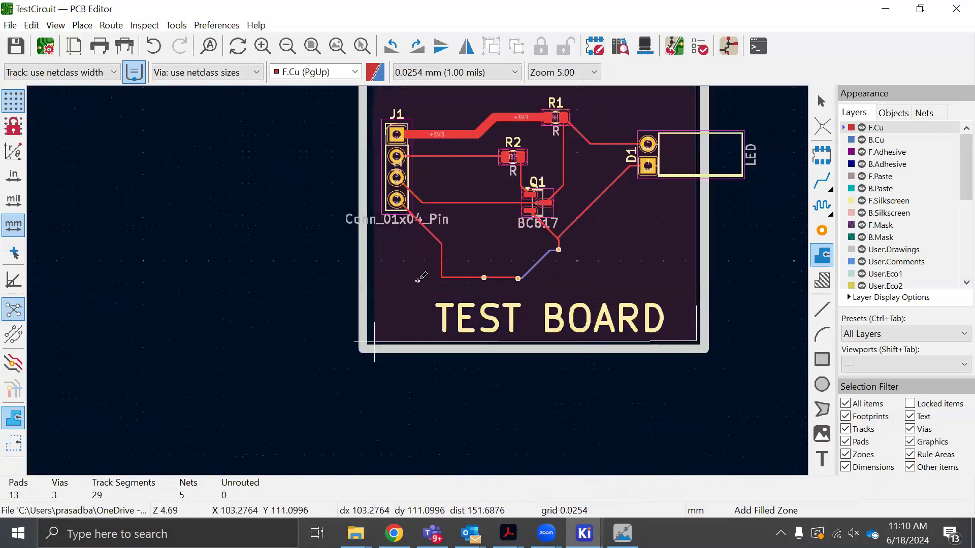
{"action": "scroll", "coordinate": [376, 339], "scroll_direction": "up", "scroll_amount": 2}
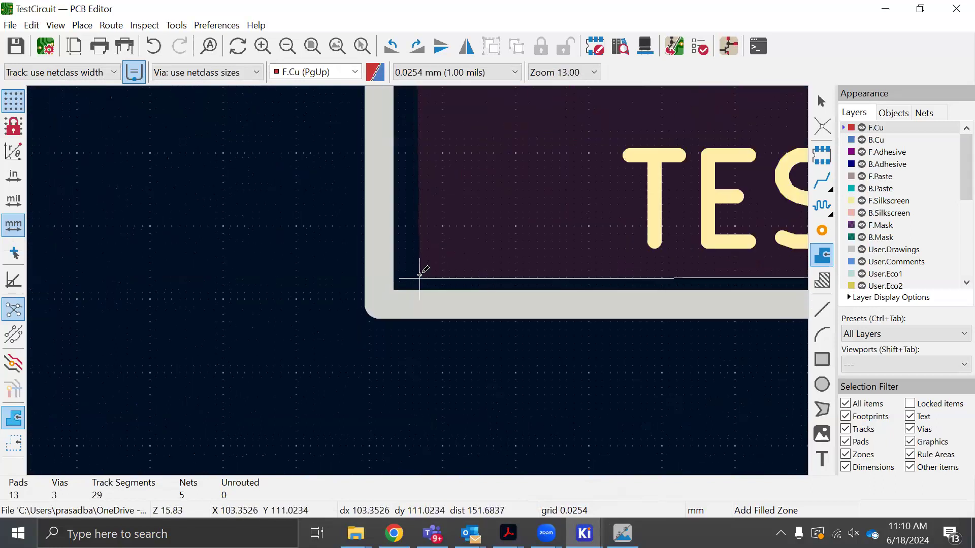
{"action": "scroll", "coordinate": [414, 271], "scroll_direction": "up", "scroll_amount": 1}
{"action": "scroll", "coordinate": [419, 279], "scroll_direction": "down", "scroll_amount": 2}
{"action": "scroll", "coordinate": [458, 209], "scroll_direction": "down", "scroll_amount": 2}
{"action": "scroll", "coordinate": [387, 120], "scroll_direction": "up", "scroll_amount": 3}
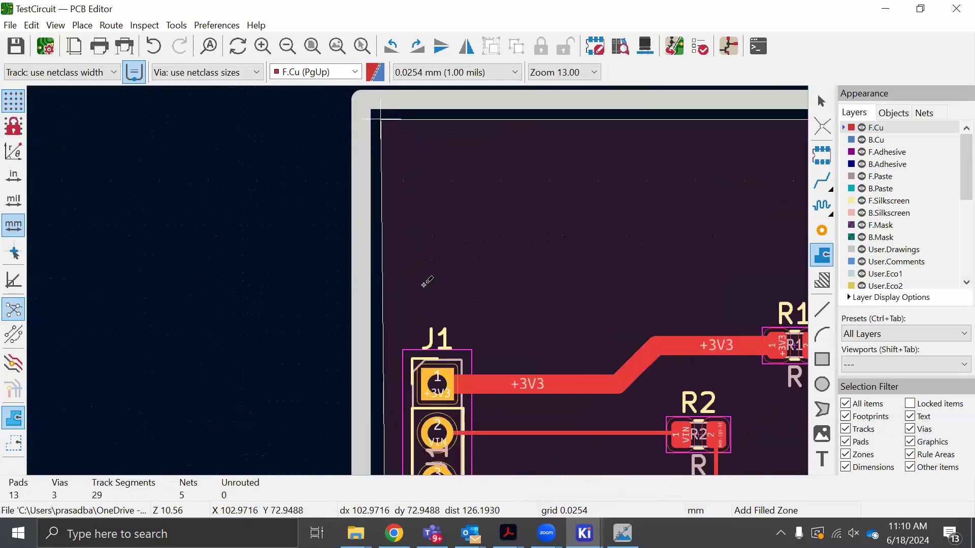
{"action": "scroll", "coordinate": [427, 282], "scroll_direction": "up", "scroll_amount": 1}
{"action": "left_click", "coordinate": [417, 282]}
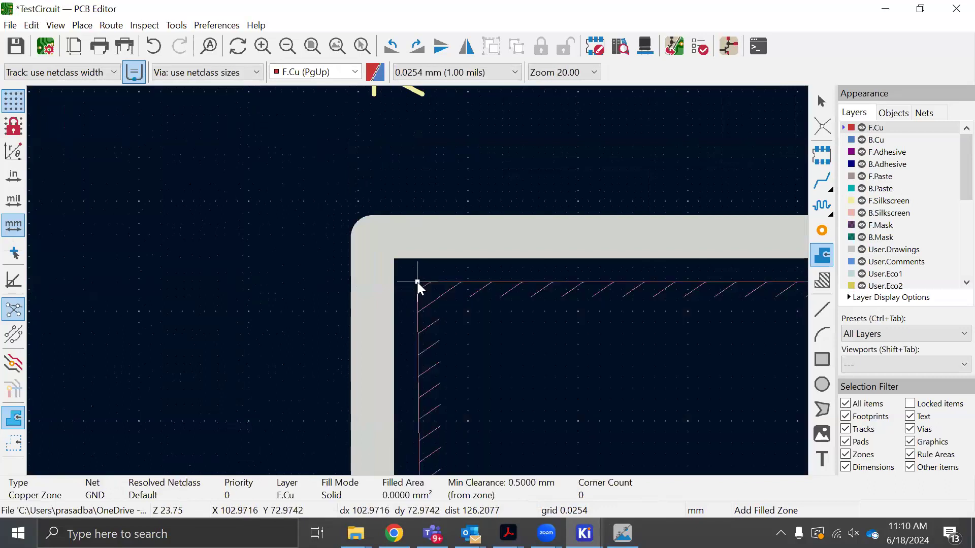
{"action": "scroll", "coordinate": [418, 282], "scroll_direction": "down", "scroll_amount": 8}
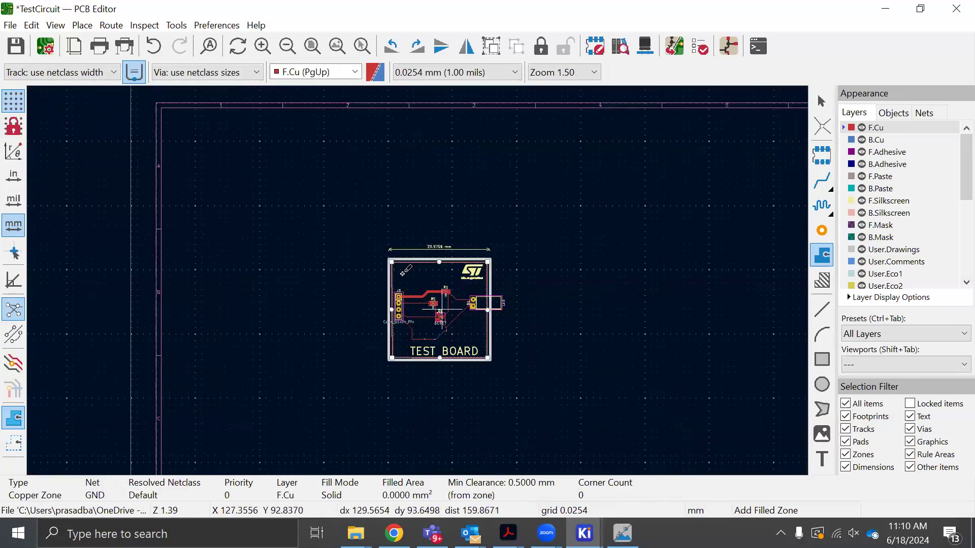
{"action": "scroll", "coordinate": [404, 273], "scroll_direction": "up", "scroll_amount": 2}
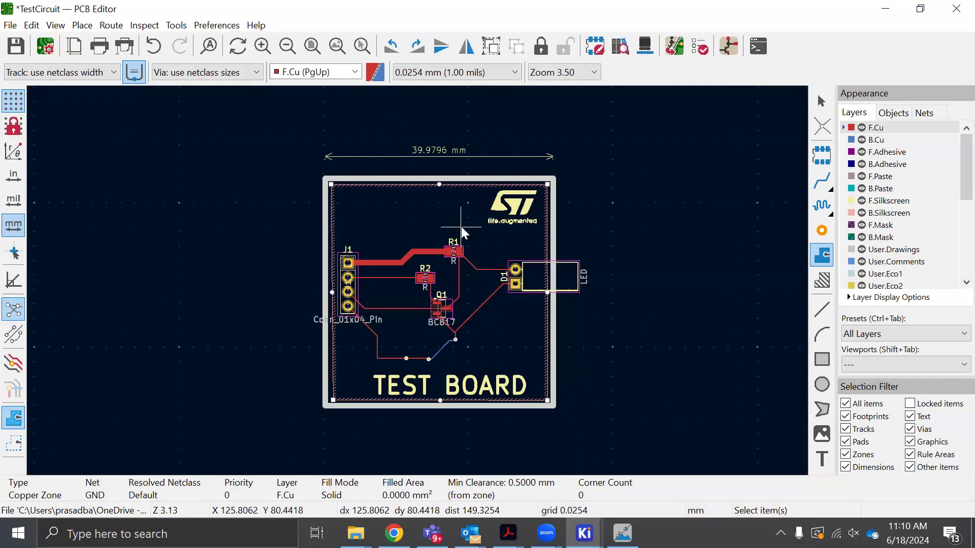
{"action": "key", "text": "Escape"}
{"action": "key", "text": "Escape"}
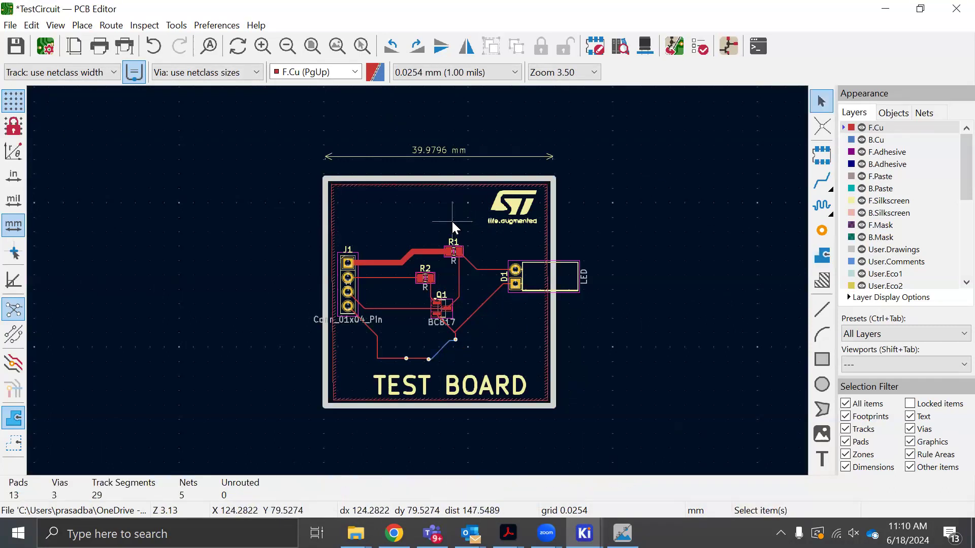
Fill the copper zone on the board and save the board file
{"action": "key", "text": "b"}
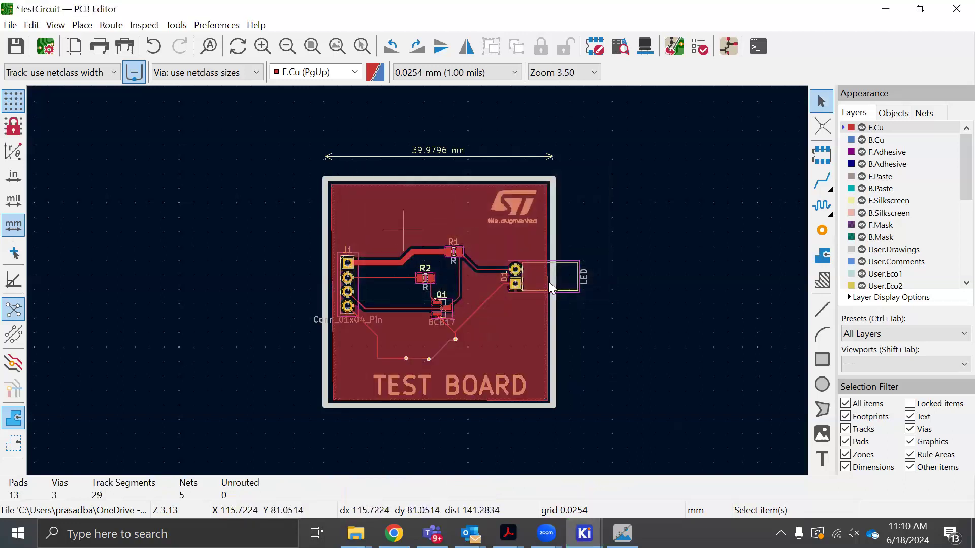
{"action": "key", "text": "ctrl+s"}
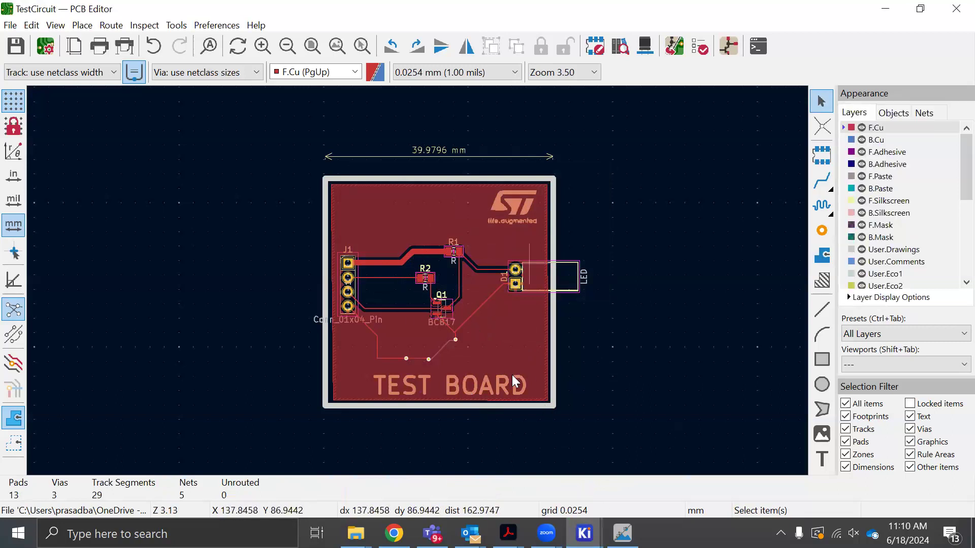
Switch to the 3D Viewer, examine the filled front copper area from a tilted view, and return to the PCB Editor
{"action": "left_click", "coordinate": [585, 533]}
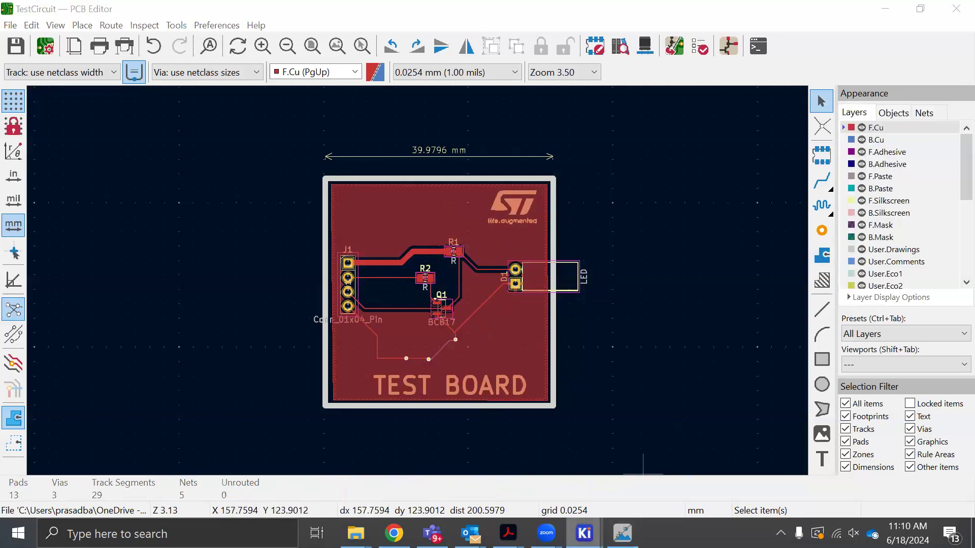
{"action": "left_click_drag", "start_coordinate": [454, 344], "coordinate": [581, 448]}
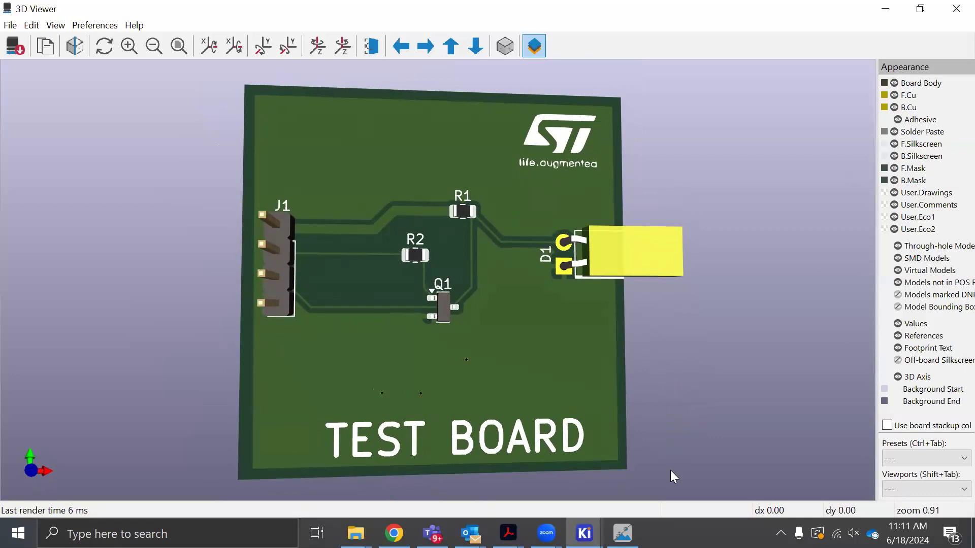
{"action": "left_click", "coordinate": [584, 533]}
{"action": "left_click", "coordinate": [671, 471]}
Make B.Cu active, view the board with the Front Layers and Back Layers presets, and restore the All Layers preset
{"action": "left_click", "coordinate": [874, 140]}
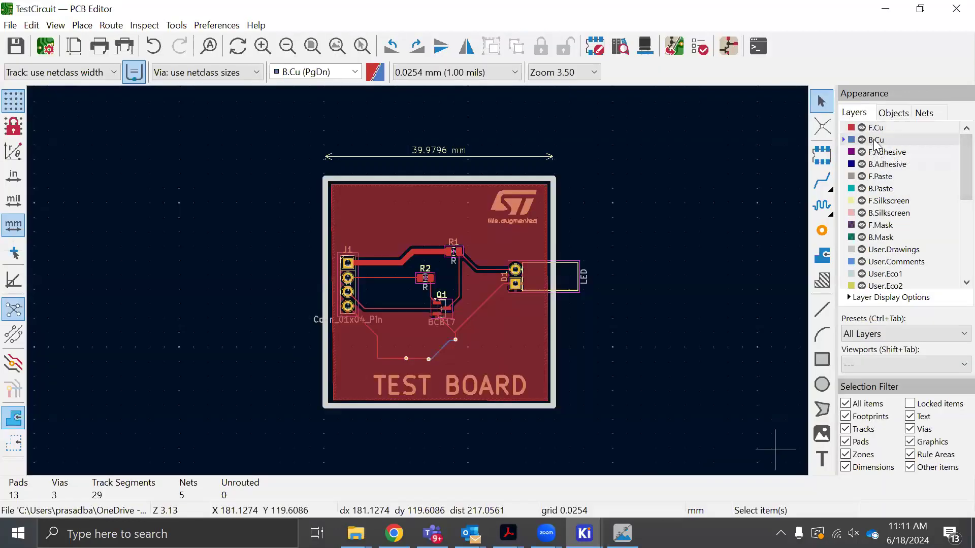
{"action": "left_click", "coordinate": [907, 334]}
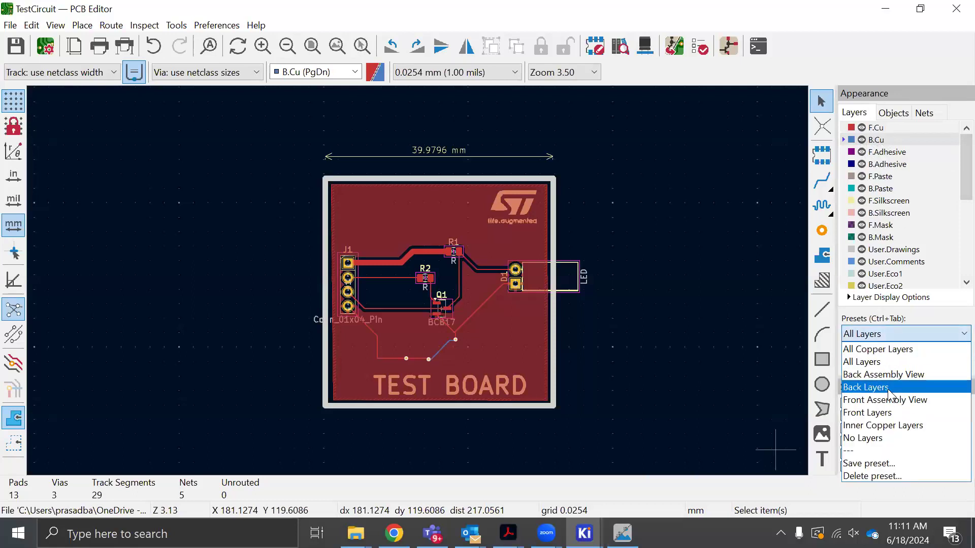
{"action": "left_click", "coordinate": [882, 414]}
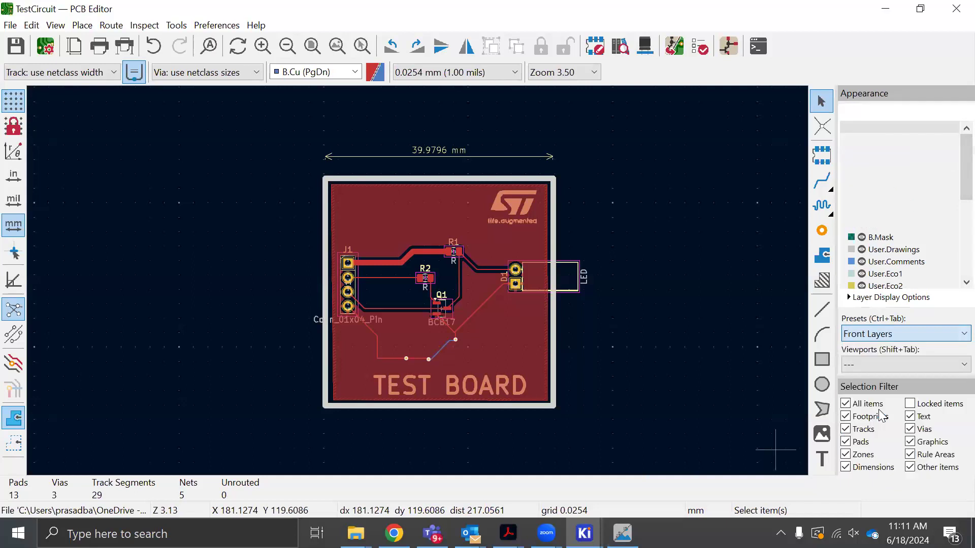
{"action": "left_click", "coordinate": [878, 336]}
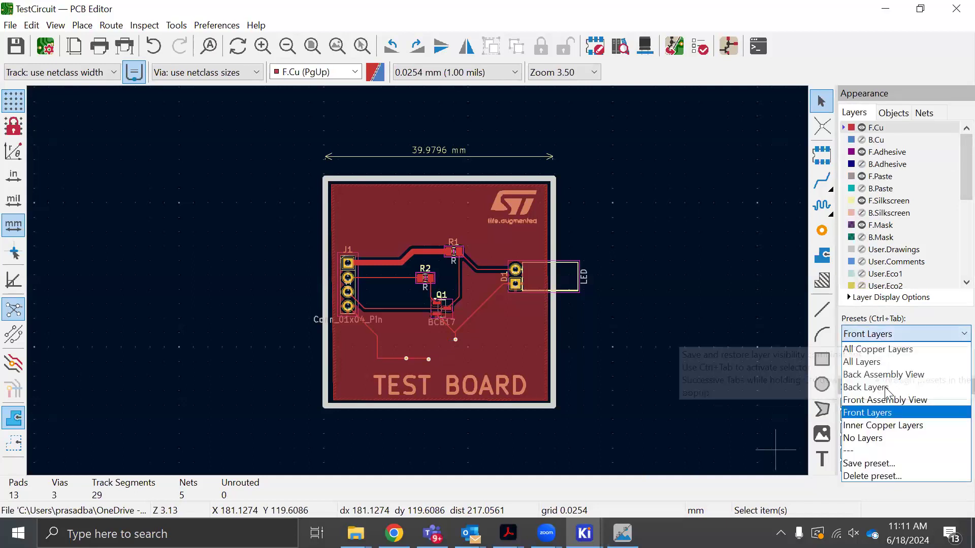
{"action": "left_click", "coordinate": [866, 383]}
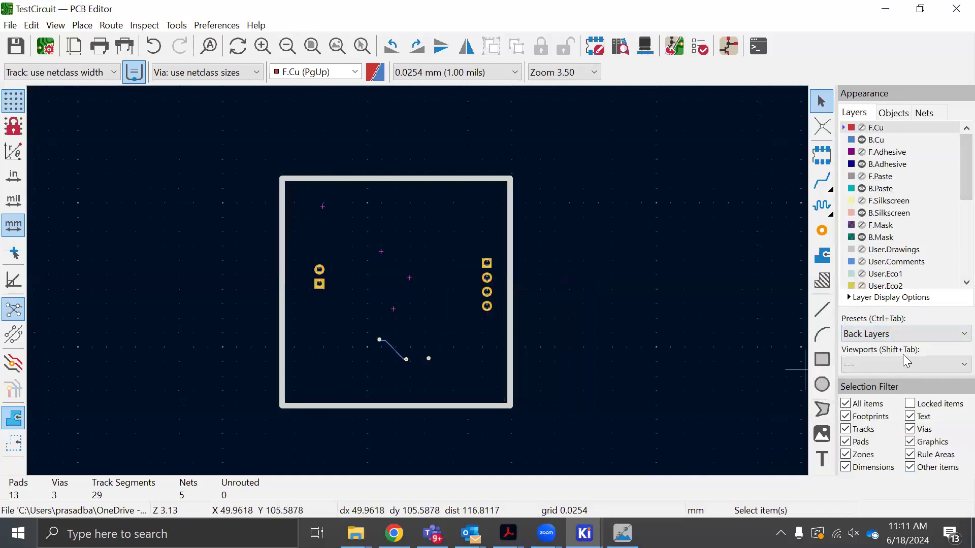
{"action": "left_click", "coordinate": [890, 333]}
{"action": "left_click", "coordinate": [879, 362]}
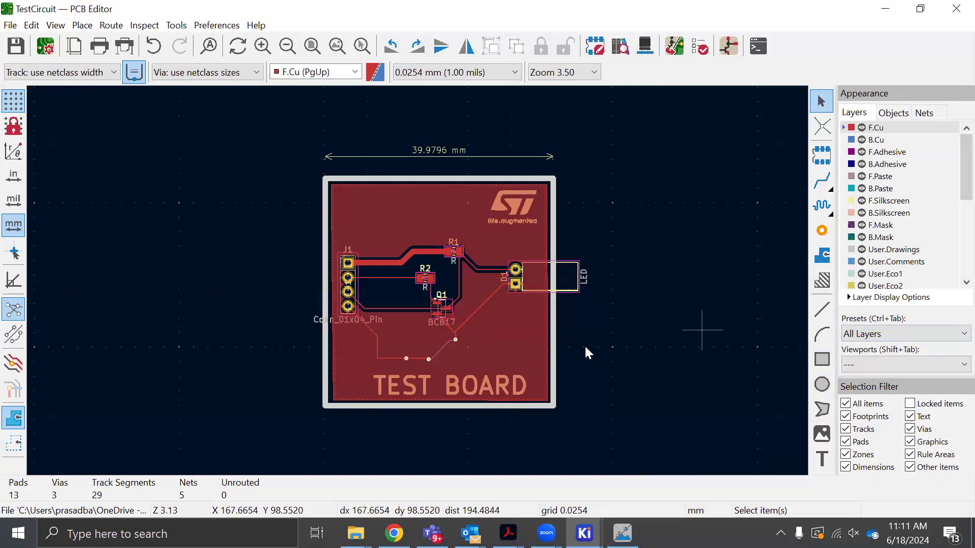
{"action": "scroll", "coordinate": [517, 348], "scroll_direction": "down", "scroll_amount": 1}
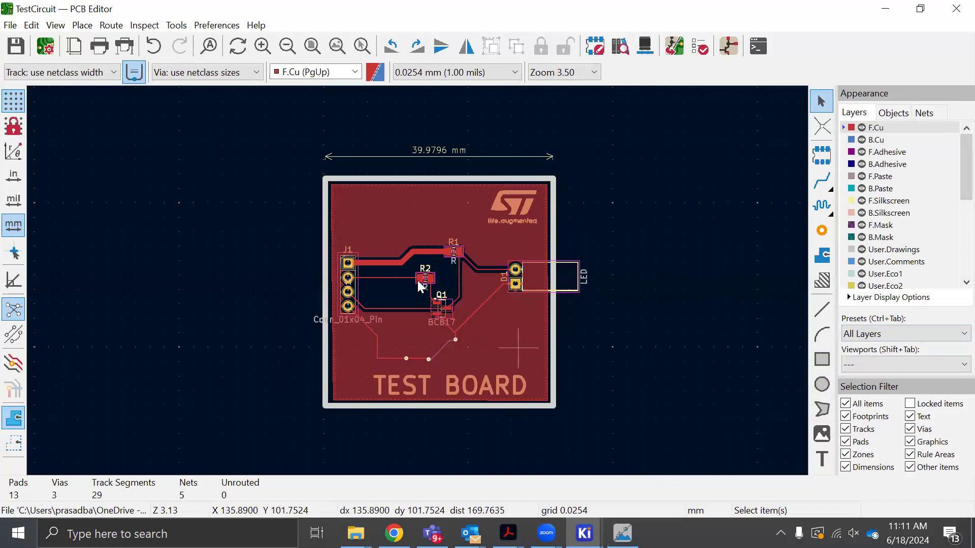
{"action": "scroll", "coordinate": [417, 281], "scroll_direction": "up", "scroll_amount": 2}
{"action": "scroll", "coordinate": [417, 280], "scroll_direction": "down", "scroll_amount": 2}
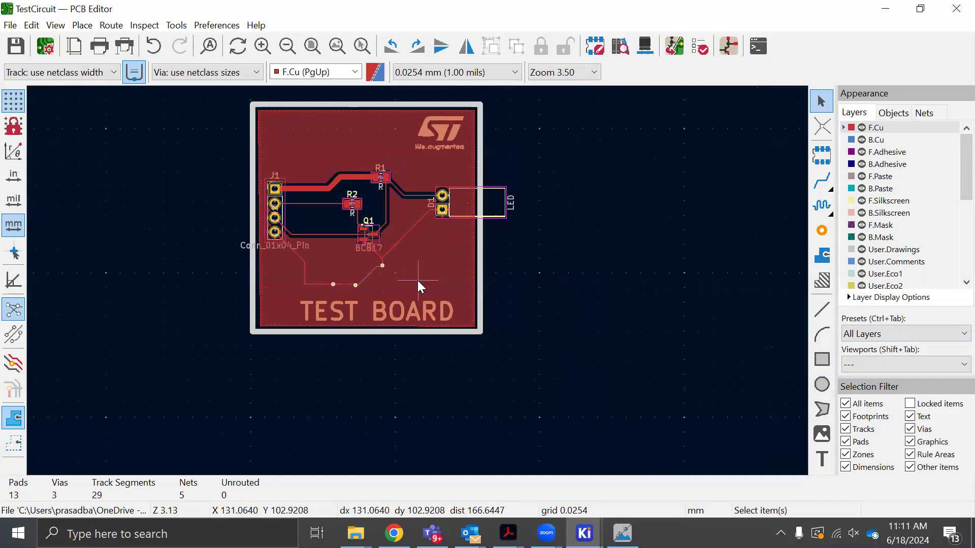
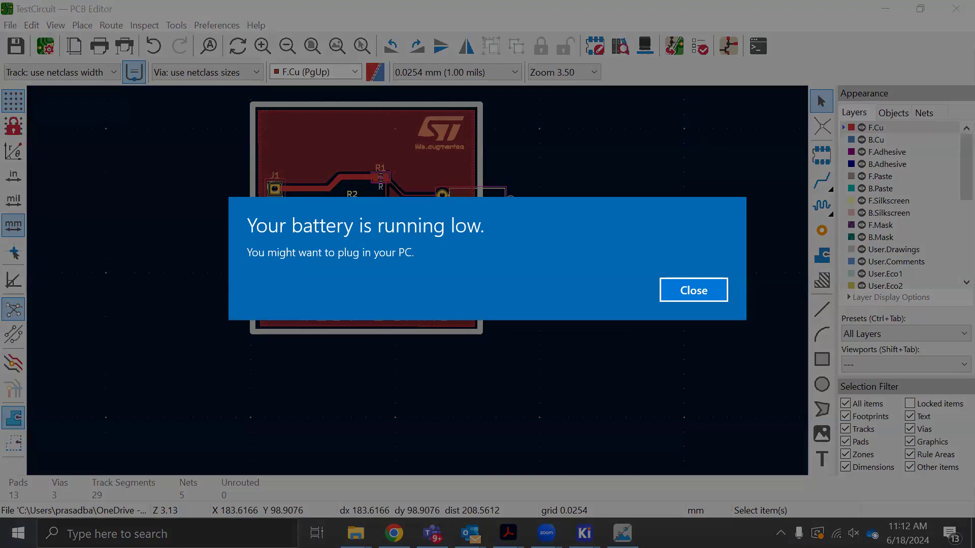
Place eight free vias in the GND copper below D1, above the end of the TEST BOARD text, and save the board
{"action": "key", "text": "Return"}
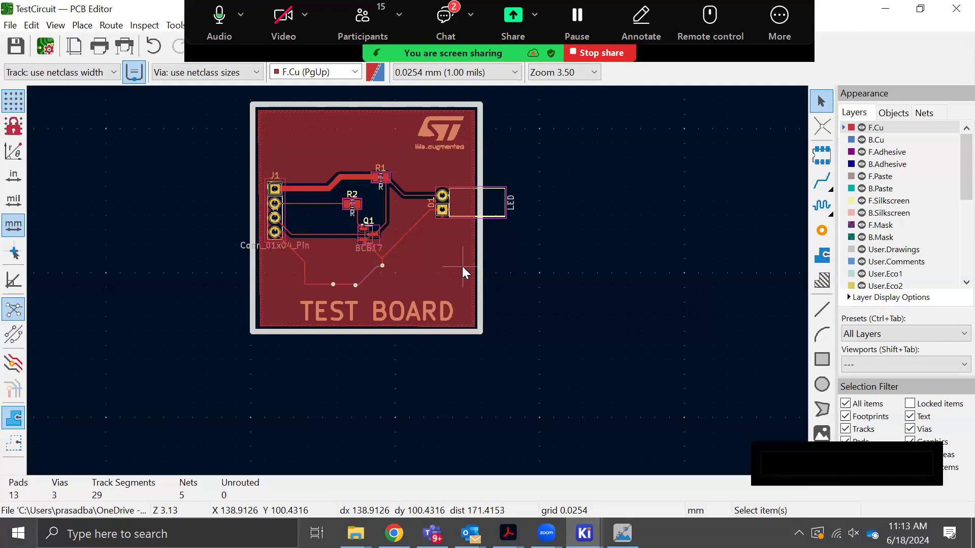
{"action": "scroll", "coordinate": [462, 266], "scroll_direction": "down", "scroll_amount": 2}
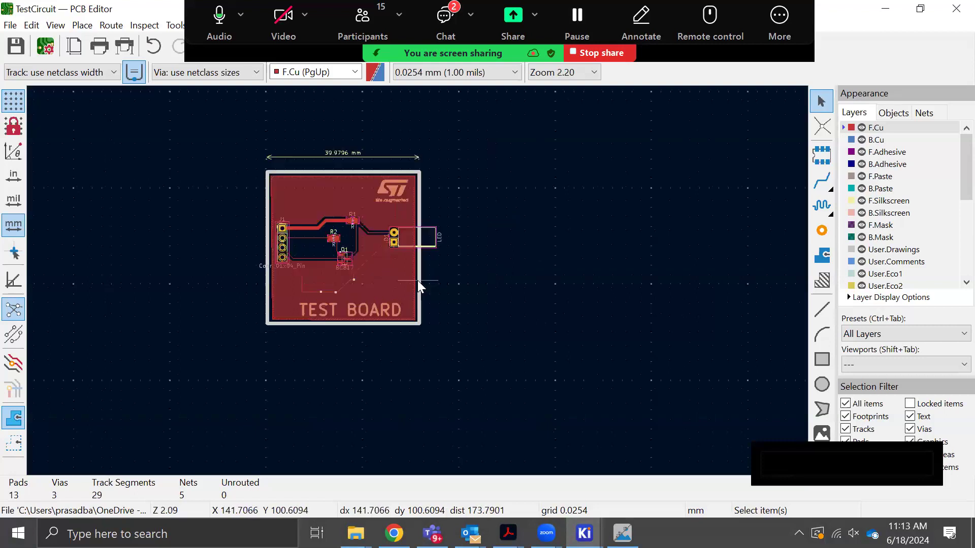
{"action": "scroll", "coordinate": [417, 281], "scroll_direction": "up", "scroll_amount": 3}
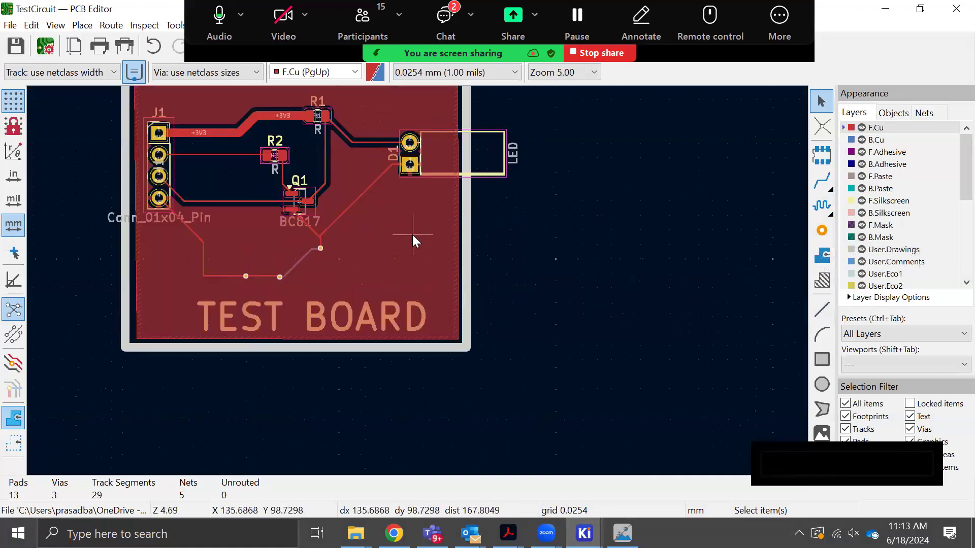
{"action": "left_click", "coordinate": [821, 230]}
{"action": "left_click", "coordinate": [377, 228]}
{"action": "left_click", "coordinate": [401, 228]}
{"action": "left_click", "coordinate": [430, 228]}
{"action": "left_click", "coordinate": [410, 252]}
{"action": "left_click", "coordinate": [439, 253]}
{"action": "left_click", "coordinate": [407, 288]}
{"action": "left_click", "coordinate": [444, 288]}
{"action": "key", "text": "ctrl+s"}
Switch to the 3D Viewer and examine the added vias below D1 from straight-on and tilted views
{"action": "left_click", "coordinate": [584, 533]}
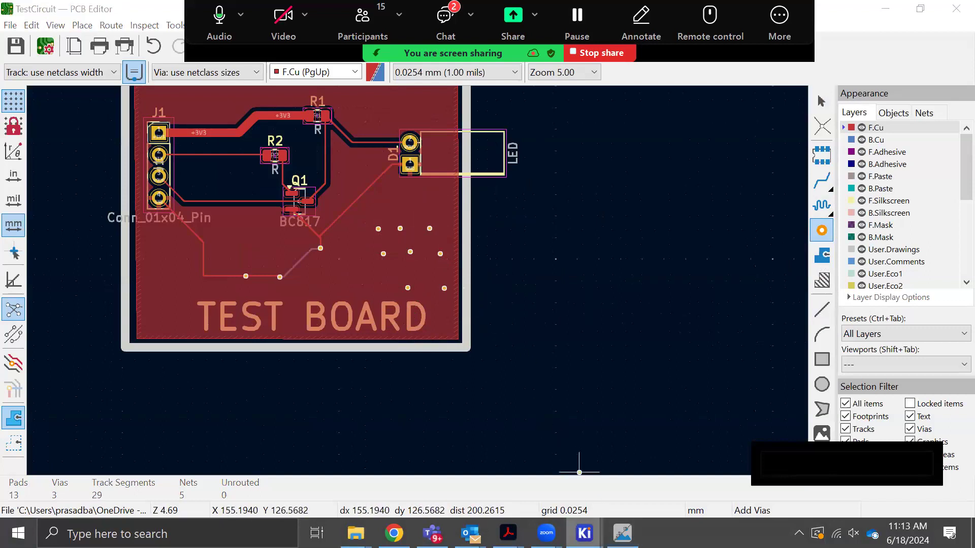
{"action": "left_click", "coordinate": [801, 481]}
{"action": "left_click_drag", "start_coordinate": [573, 389], "coordinate": [509, 396]}
{"action": "scroll", "coordinate": [511, 395], "scroll_direction": "up", "scroll_amount": 3}
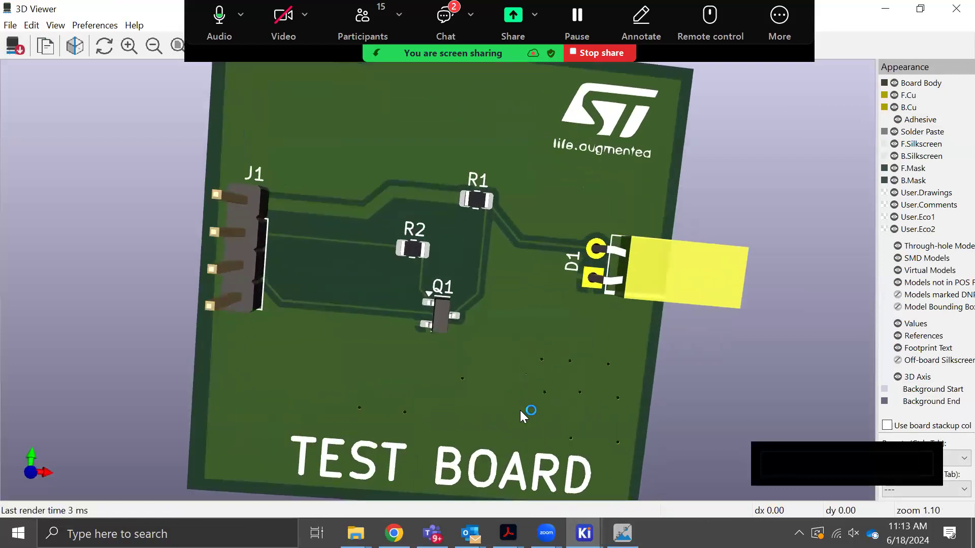
{"action": "left_click_drag", "start_coordinate": [546, 363], "coordinate": [564, 425]}
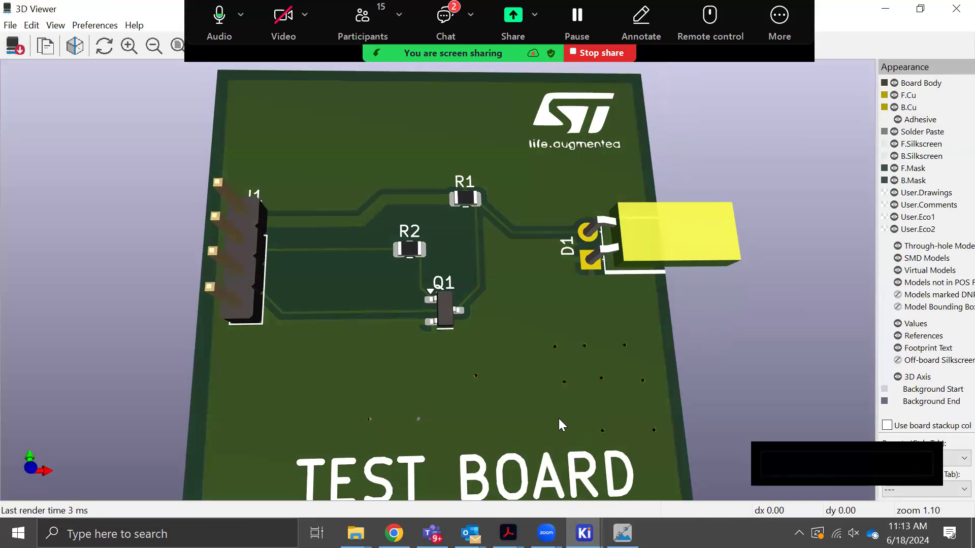
{"action": "scroll", "coordinate": [559, 414], "scroll_direction": "down", "scroll_amount": 2}
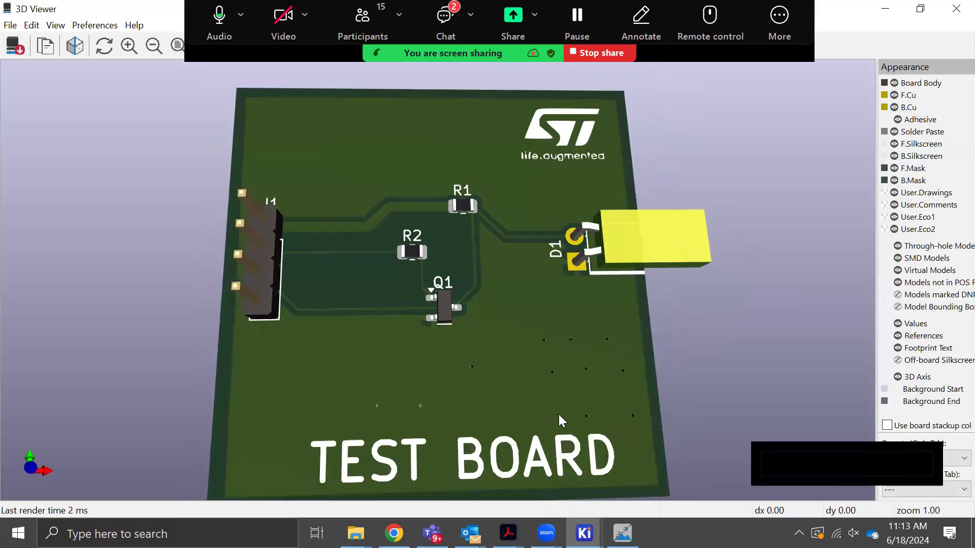
{"action": "left_click_drag", "start_coordinate": [545, 331], "coordinate": [540, 377]}
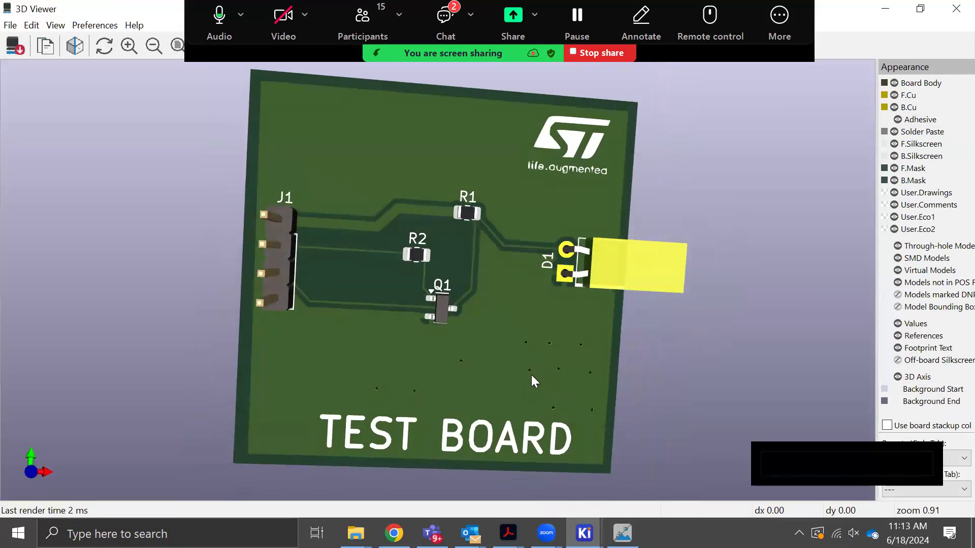
{"action": "left_click_drag", "start_coordinate": [545, 398], "coordinate": [540, 368]}
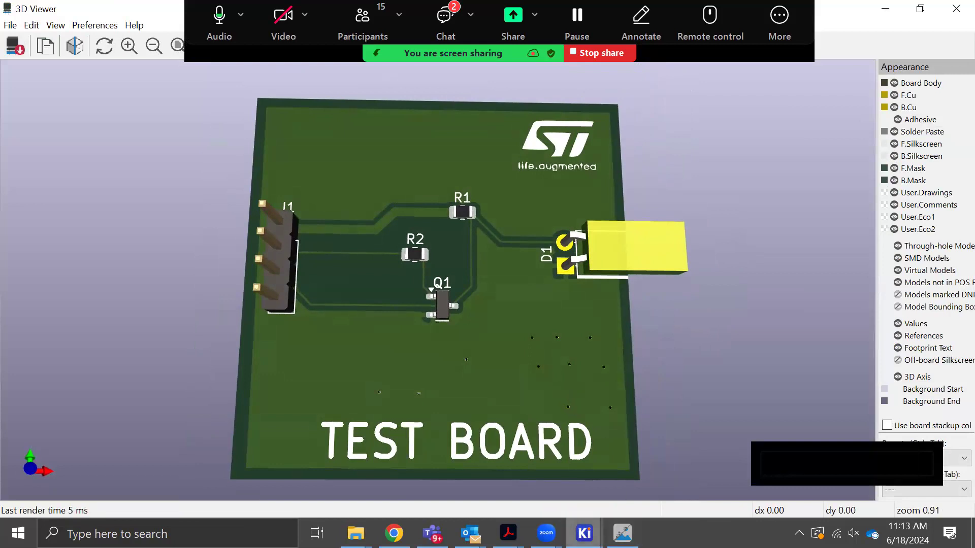
Switch to the TestCircuit project manager window and raise the system volume
{"action": "mouse_move", "coordinate": [584, 533]}
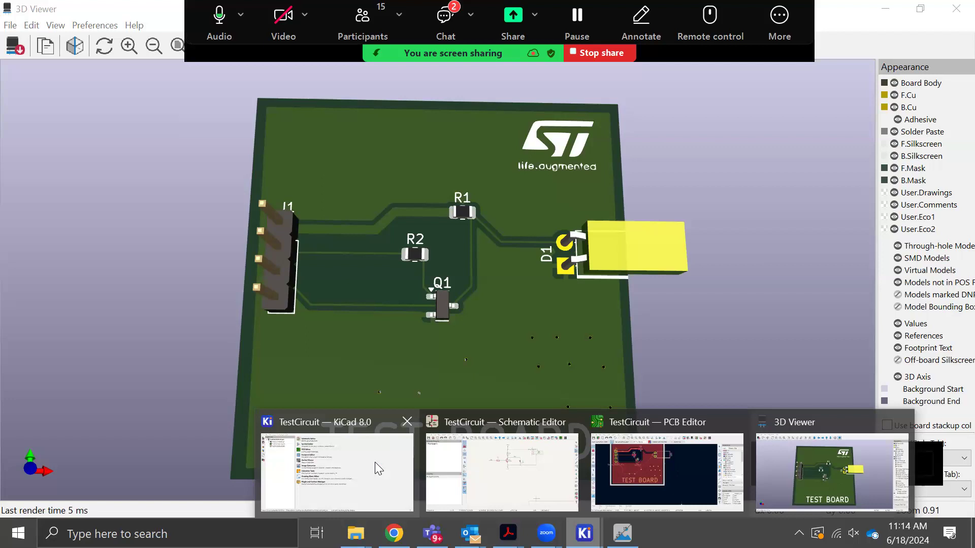
{"action": "left_click", "coordinate": [392, 456]}
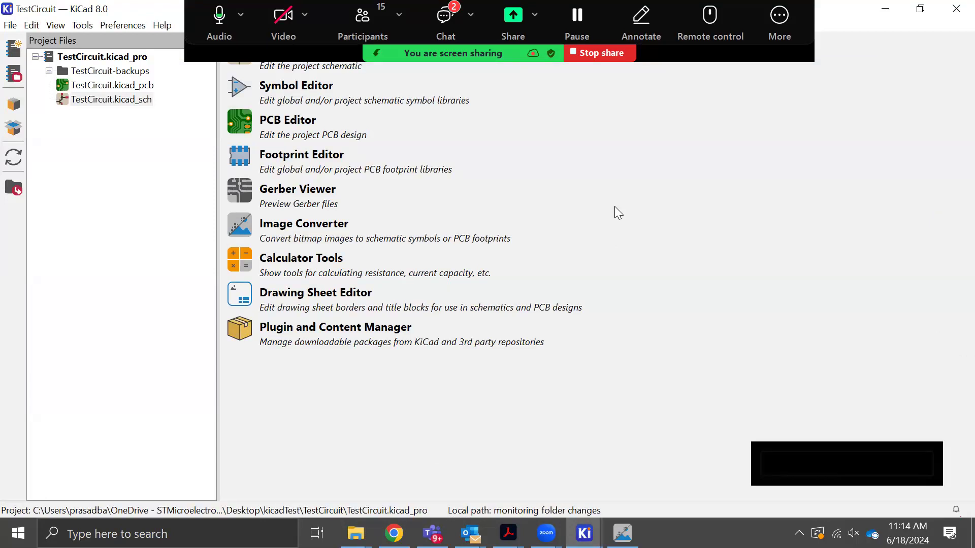
{"action": "key", "text": "XF86AudioRaiseVolume"}
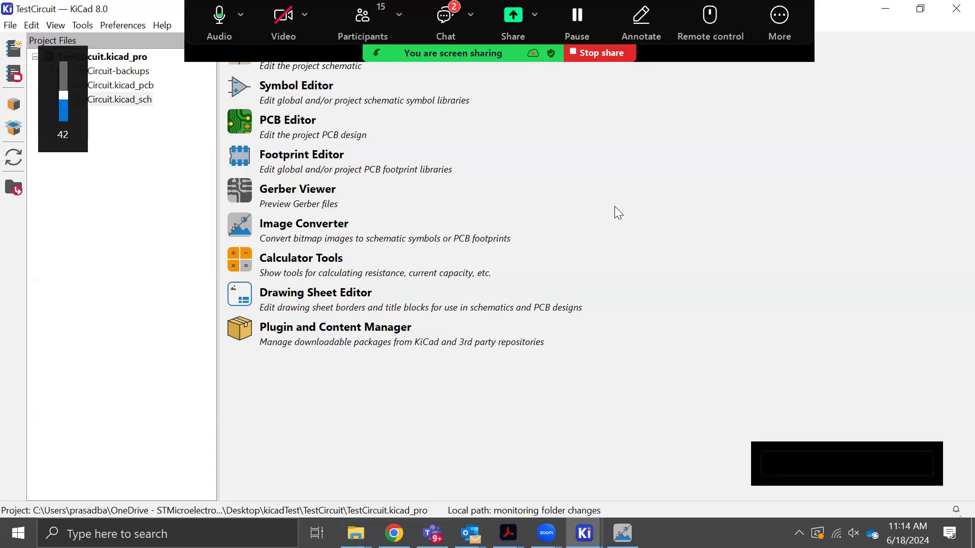
{"action": "key", "text": "XF86AudioRaiseVolume"}
{"action": "key", "text": "XF86AudioRaiseVolume"}
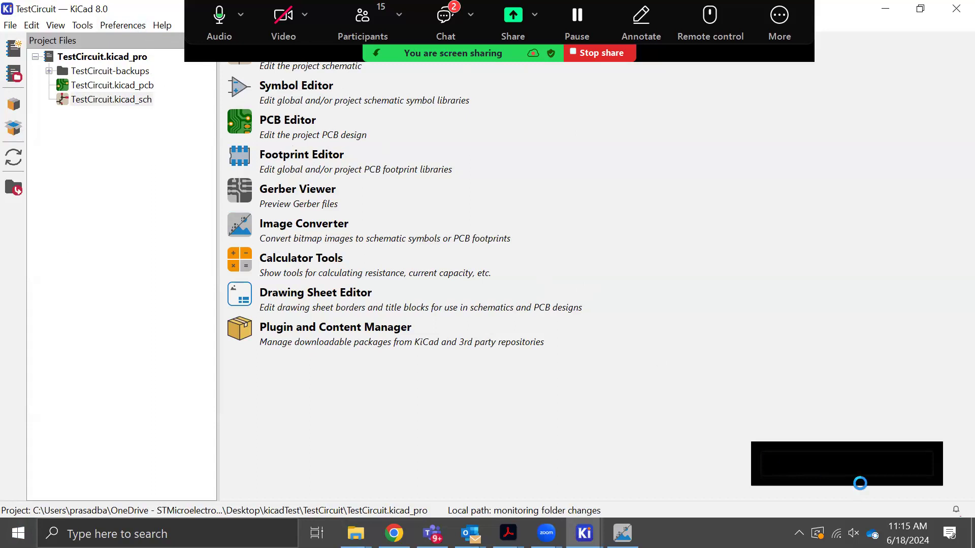
Return to the 3D Viewer and tilt the board closer to a top view
{"action": "left_click", "coordinate": [584, 533]}
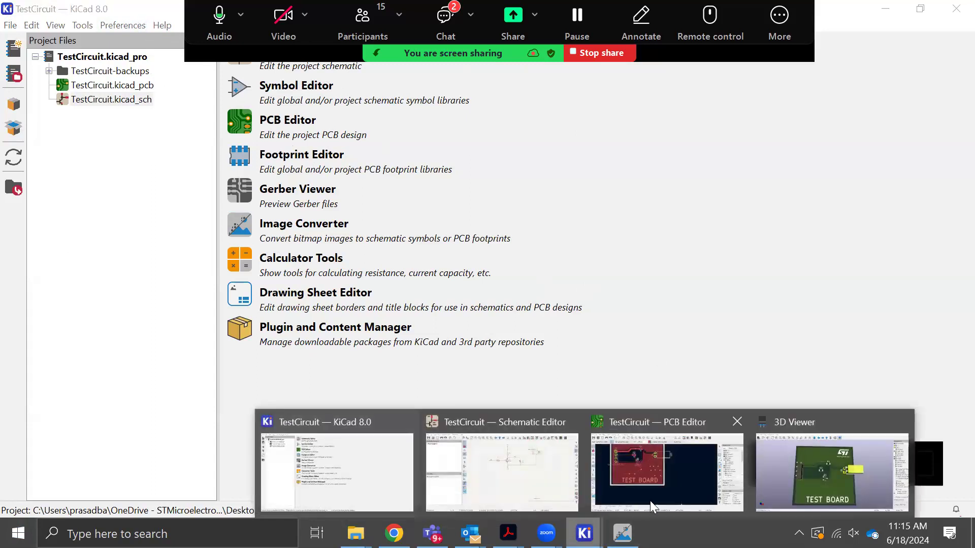
{"action": "left_click", "coordinate": [793, 485]}
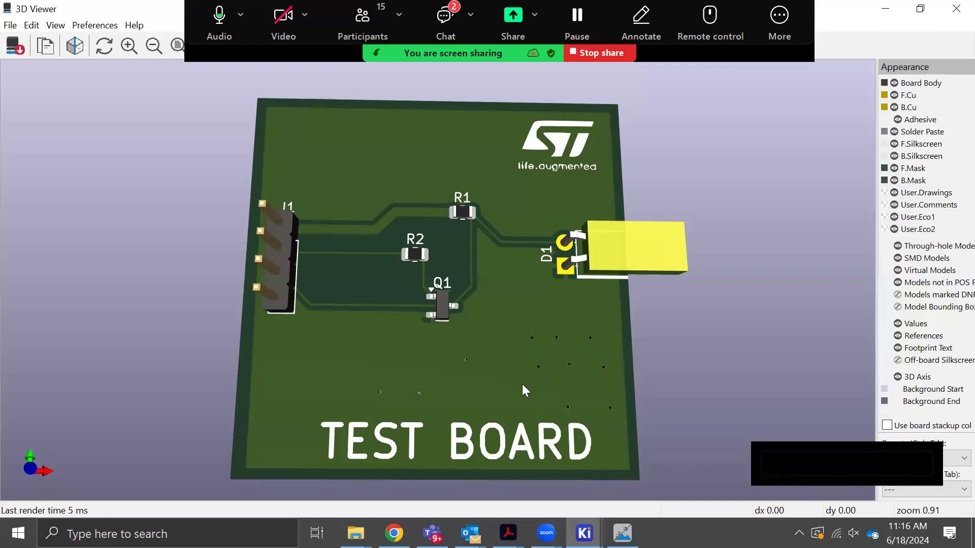
{"action": "left_click_drag", "start_coordinate": [505, 369], "coordinate": [508, 401]}
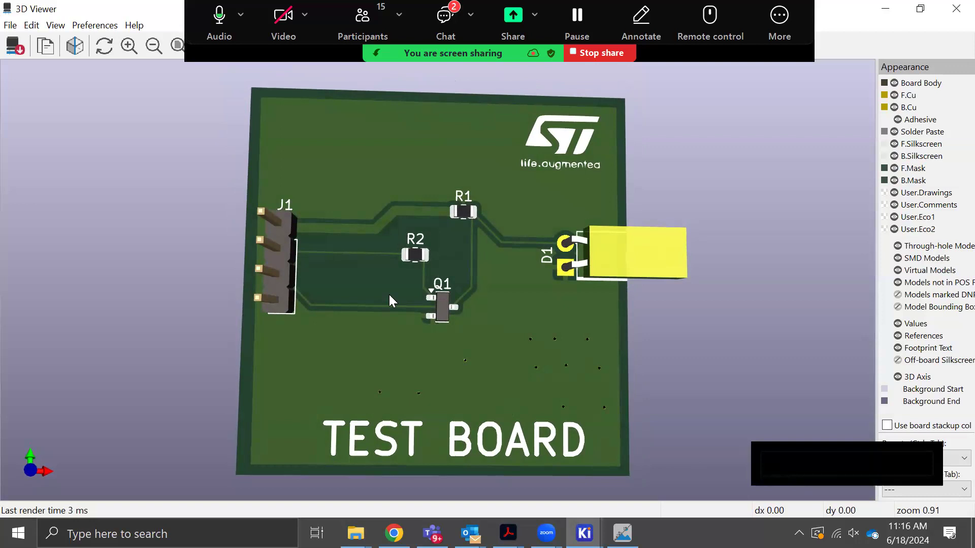
Give the unresponsive Zoom Meetings program time to respond, and then force it to close
{"action": "left_click", "coordinate": [229, 32]}
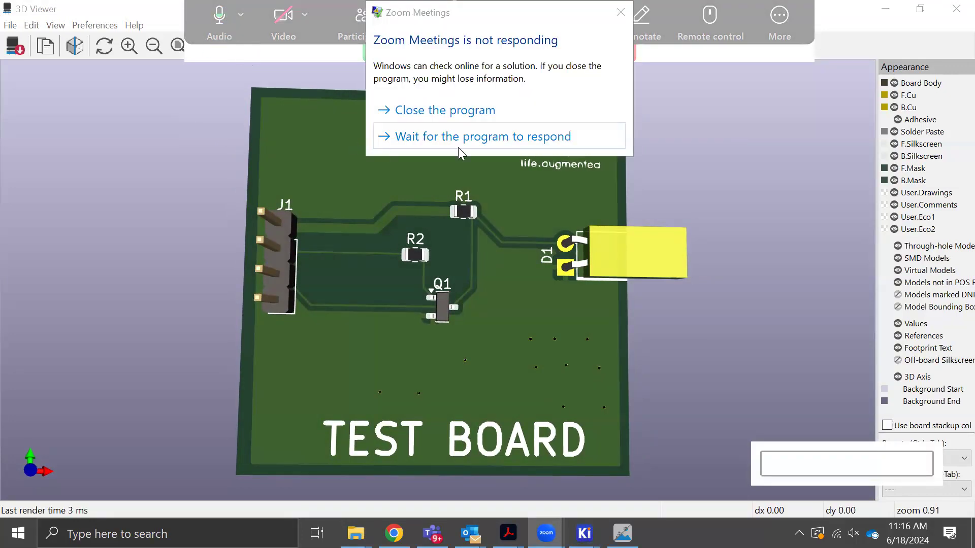
{"action": "left_click", "coordinate": [473, 137]}
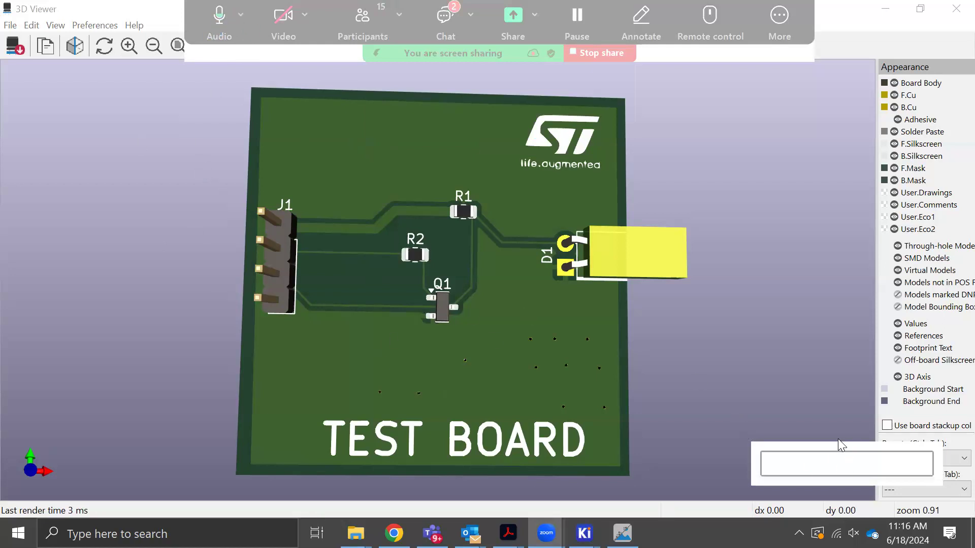
{"action": "left_click", "coordinate": [661, 87]}
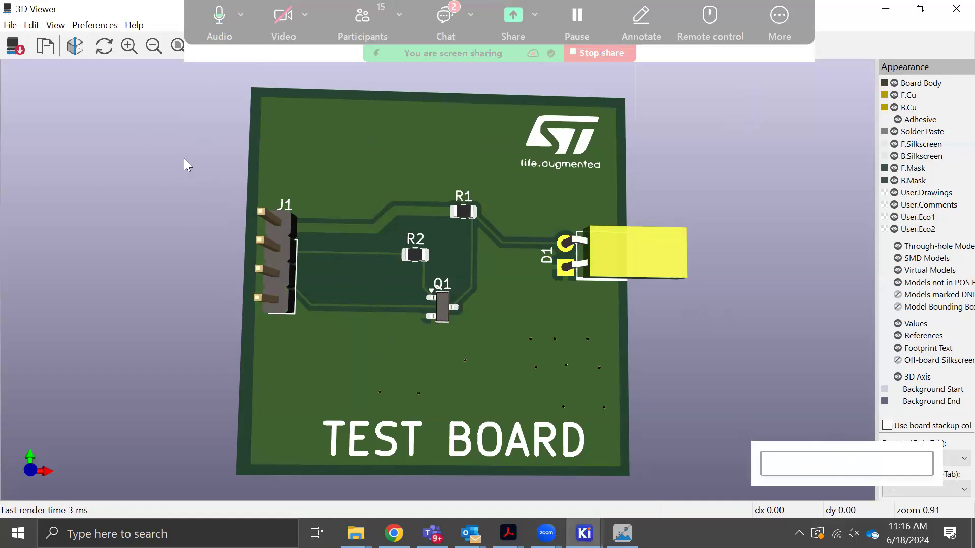
{"action": "left_click", "coordinate": [584, 533]}
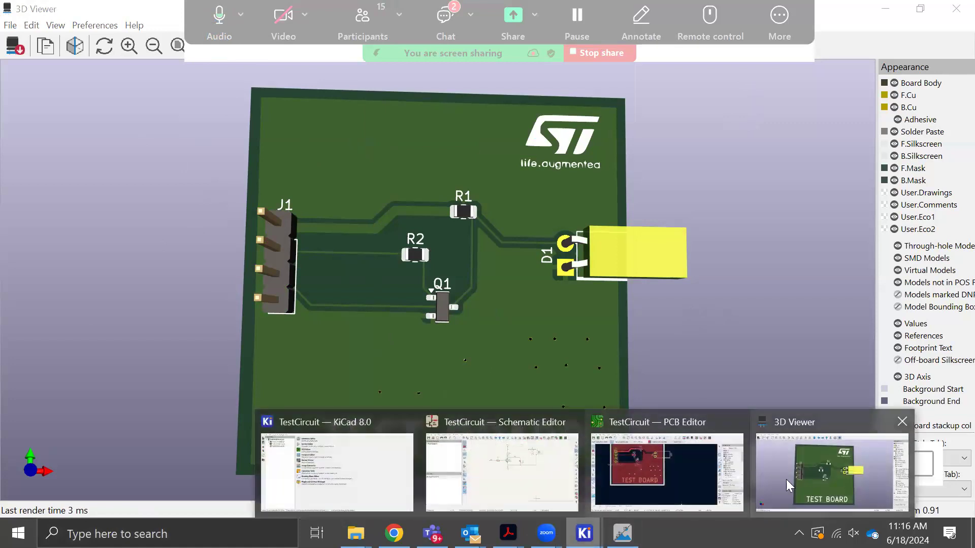
{"action": "left_click", "coordinate": [549, 531]}
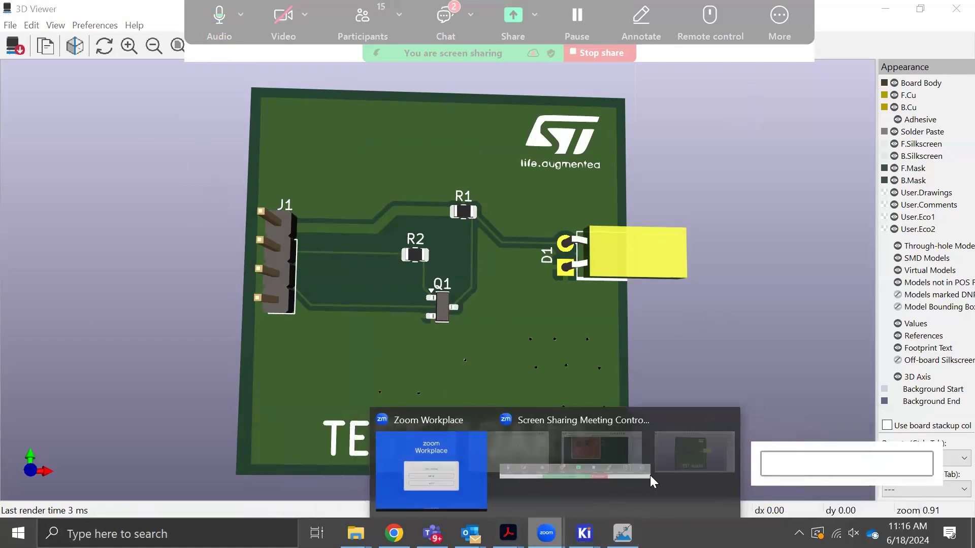
{"action": "left_click", "coordinate": [644, 465]}
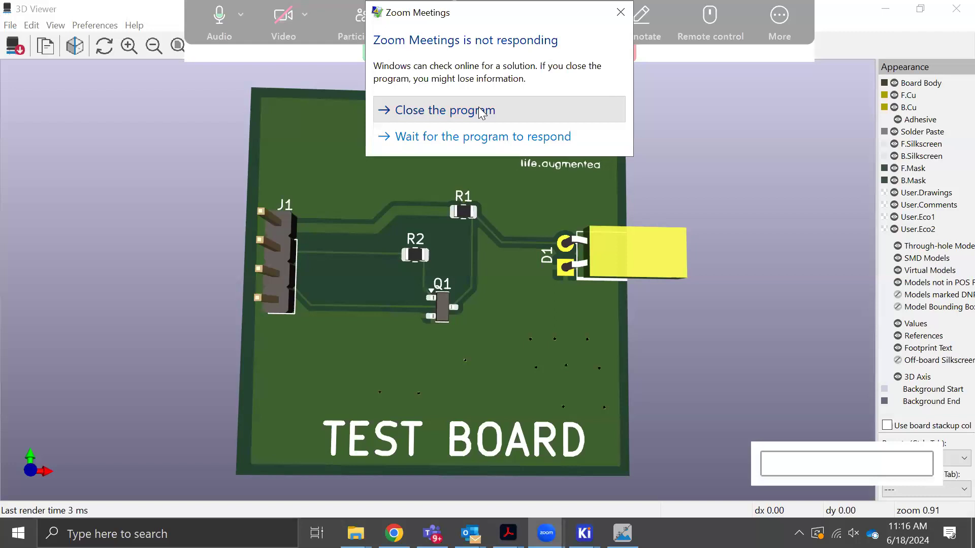
{"action": "left_click", "coordinate": [481, 111]}
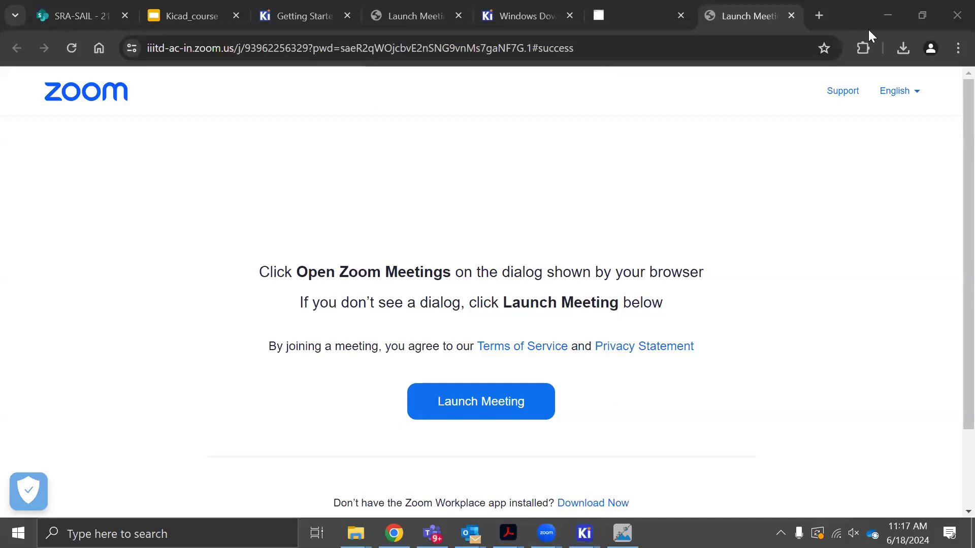
Minimize the Chrome window to return to the 3D Viewer and examine the vias from slightly different tilts
{"action": "left_click", "coordinate": [887, 16]}
{"action": "left_click", "coordinate": [890, 18]}
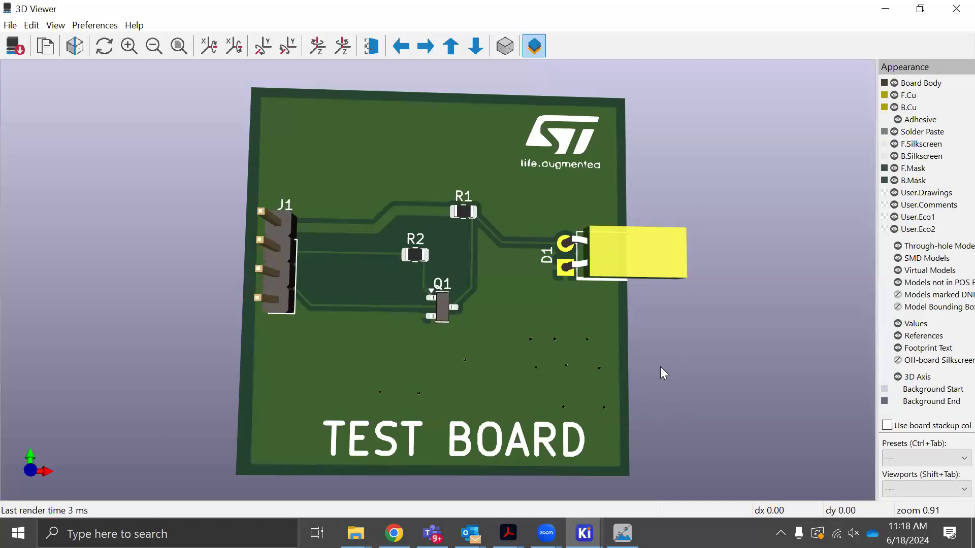
{"action": "left_click_drag", "start_coordinate": [666, 351], "coordinate": [666, 367]}
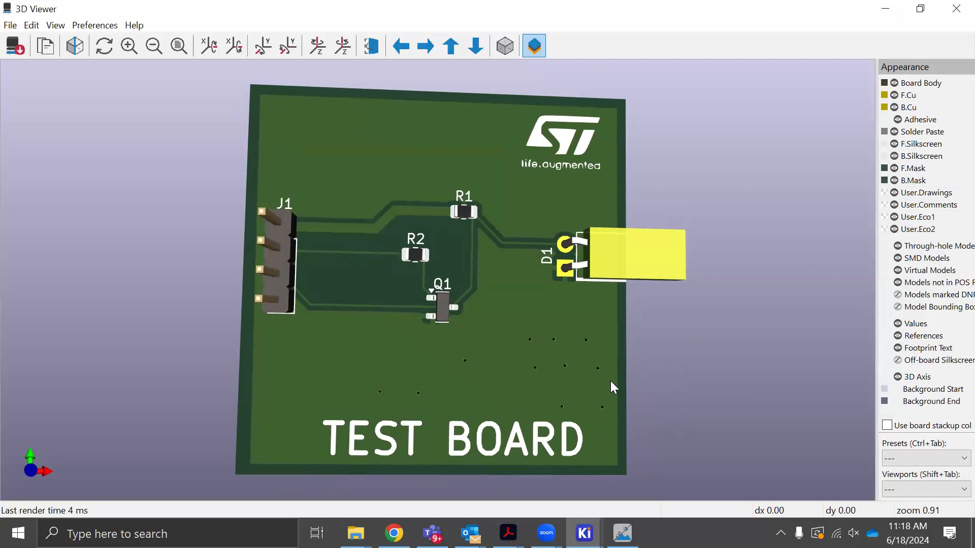
{"action": "mouse_move", "coordinate": [583, 384]}
{"action": "left_mouse_down"}
{"action": "mouse_move", "coordinate": [585, 377]}
{"action": "mouse_move", "coordinate": [578, 382]}
{"action": "left_mouse_up"}
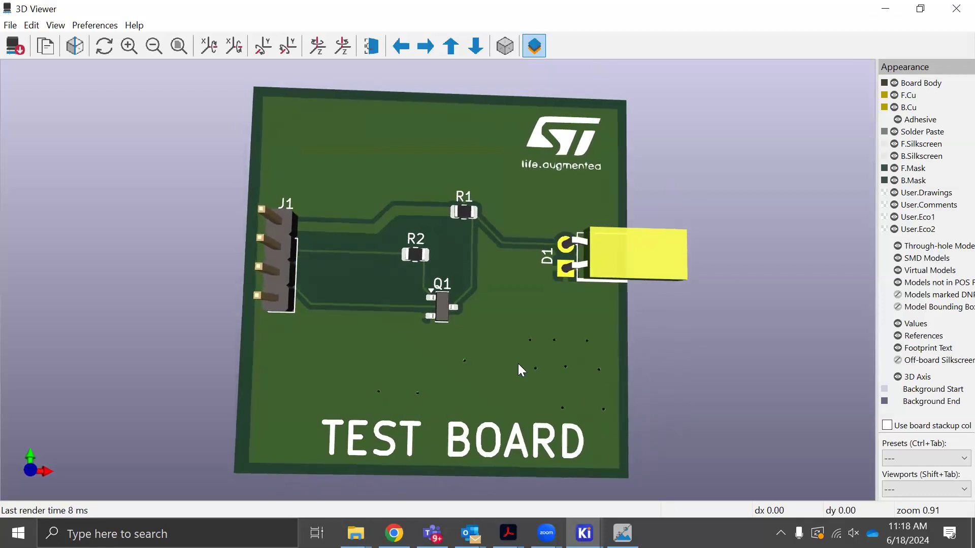
{"action": "left_click_drag", "start_coordinate": [516, 360], "coordinate": [521, 357]}
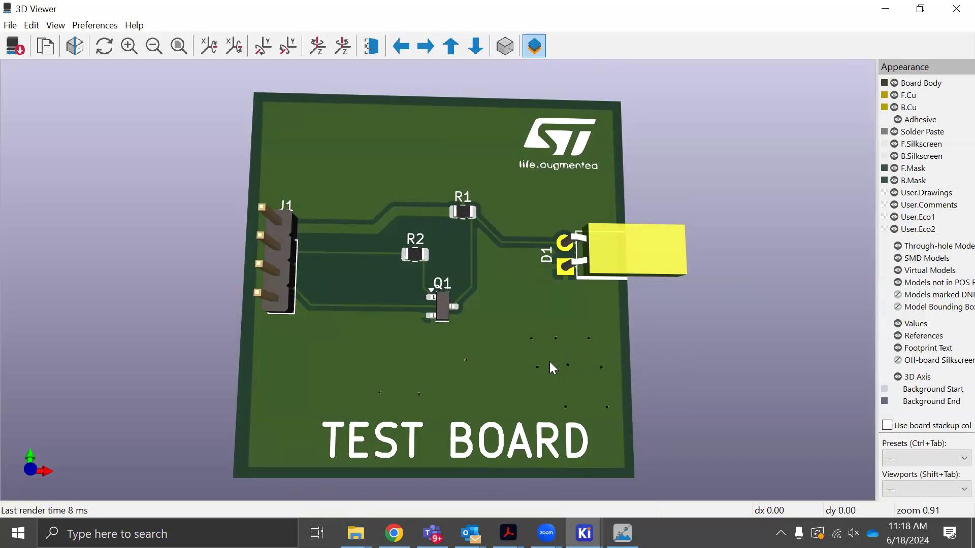
{"action": "mouse_move", "coordinate": [525, 338]}
{"action": "left_mouse_down"}
{"action": "mouse_move", "coordinate": [541, 369]}
{"action": "mouse_move", "coordinate": [521, 356]}
{"action": "mouse_move", "coordinate": [520, 338]}
{"action": "left_mouse_up"}
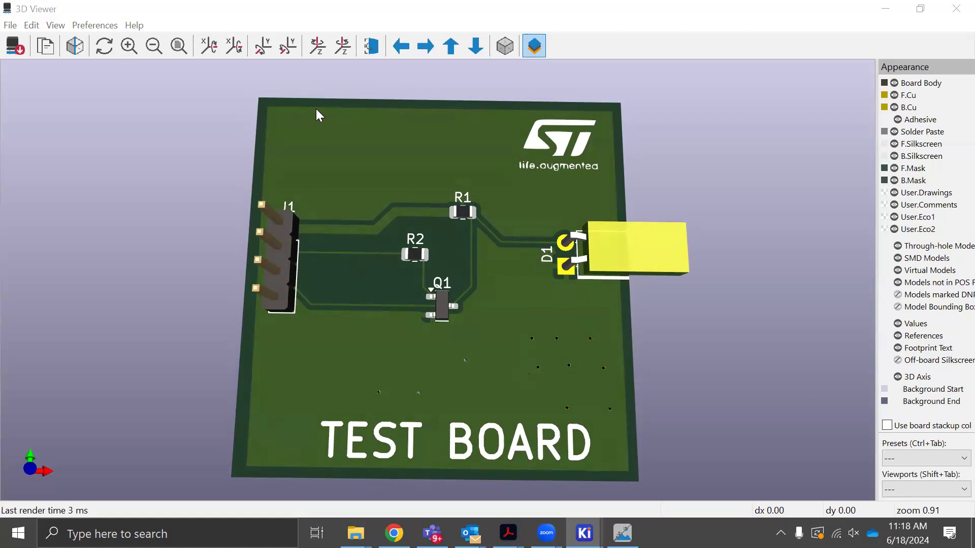
Try to switch the Zoom speaker to Speakers (Realtek(R) Audio), choosing to wait for the unresponsive program
{"action": "left_click", "coordinate": [182, 158]}
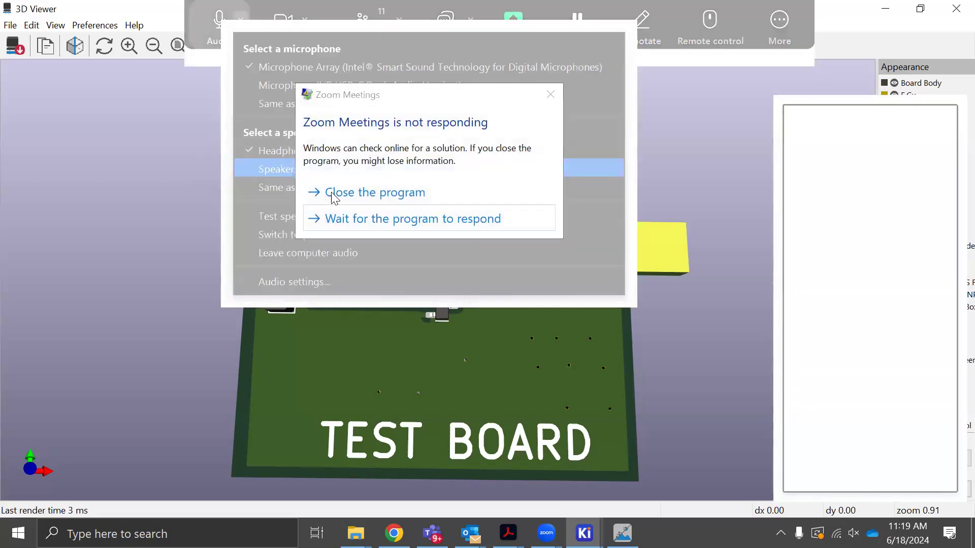
{"action": "left_click", "coordinate": [339, 222]}
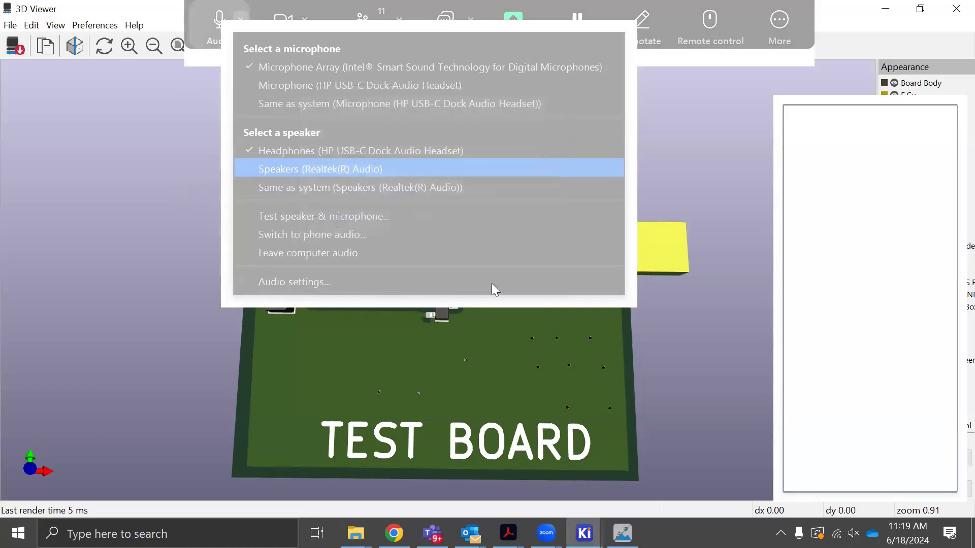
{"action": "left_click", "coordinate": [546, 533]}
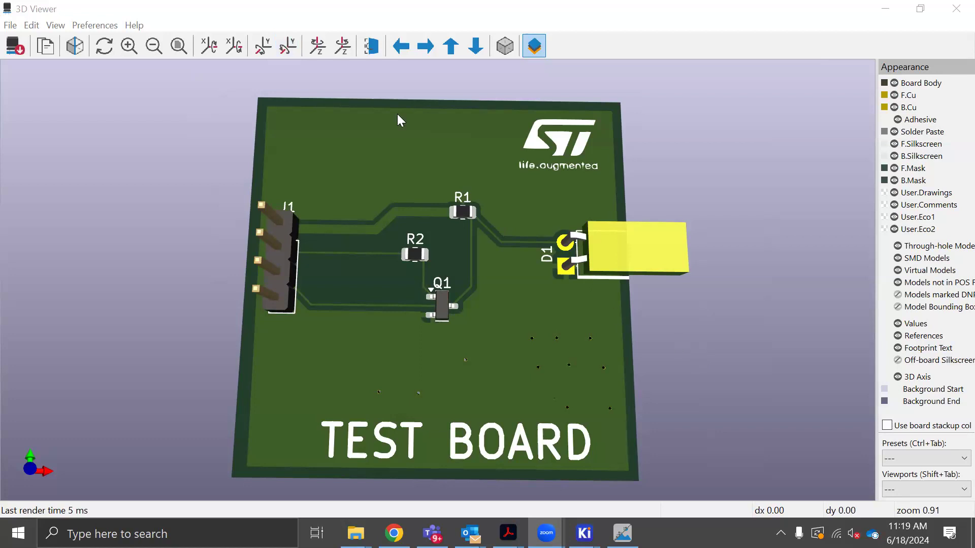
{"action": "left_click", "coordinate": [212, 123]}
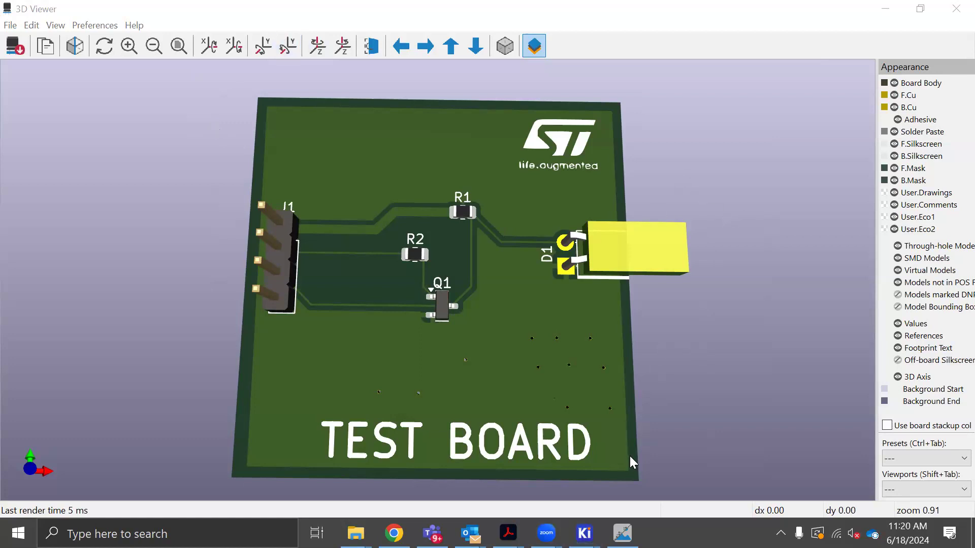
Return to the 3D Viewer and examine the front of the board from a steeper tilt
{"action": "left_click", "coordinate": [710, 348]}
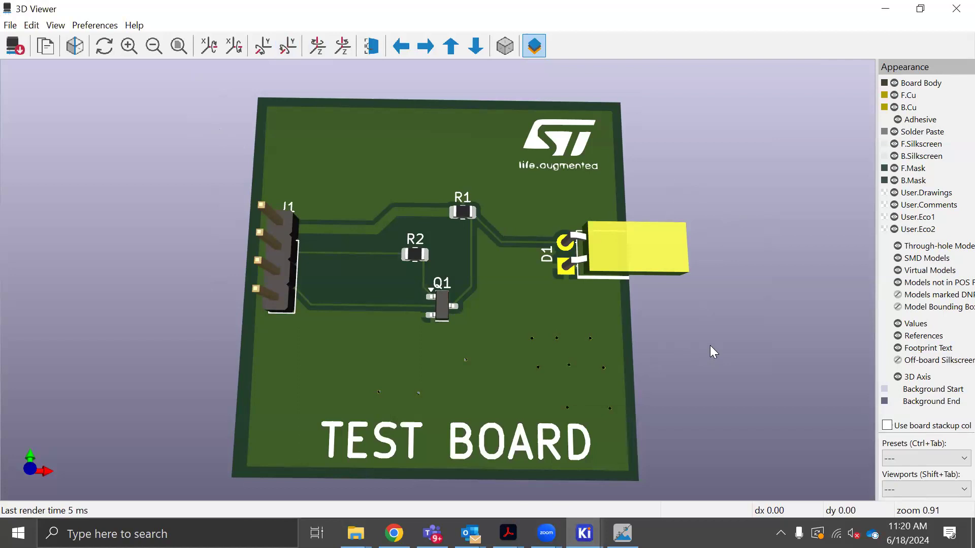
{"action": "left_click_drag", "start_coordinate": [515, 331], "coordinate": [495, 304]}
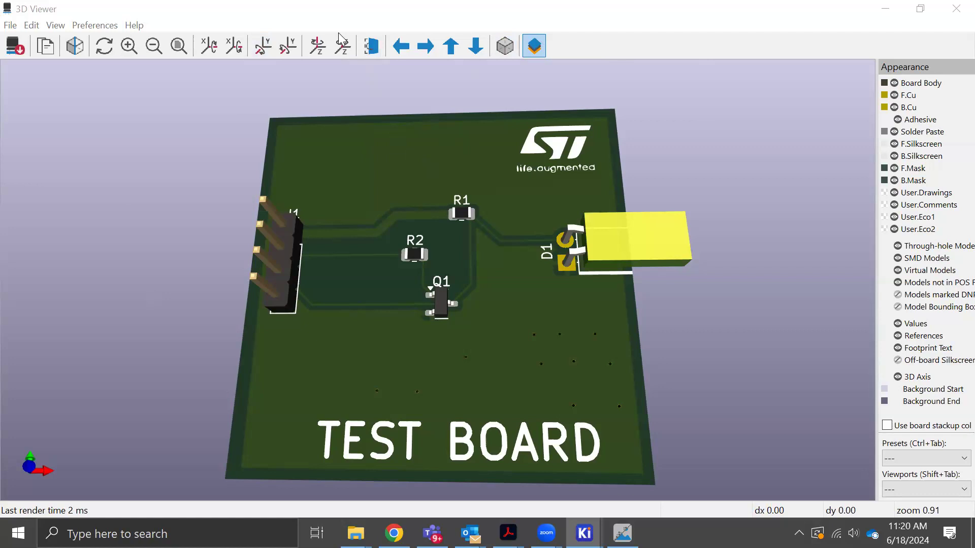
{"action": "left_click", "coordinate": [279, 76]}
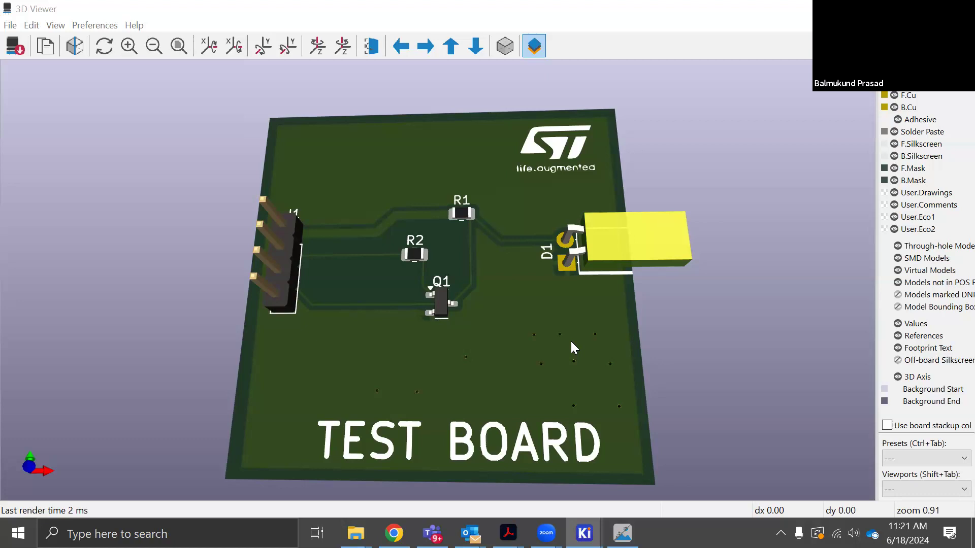
Raise the computer's sound volume in several increments
{"action": "key", "text": "XF86AudioRaiseVolume"}
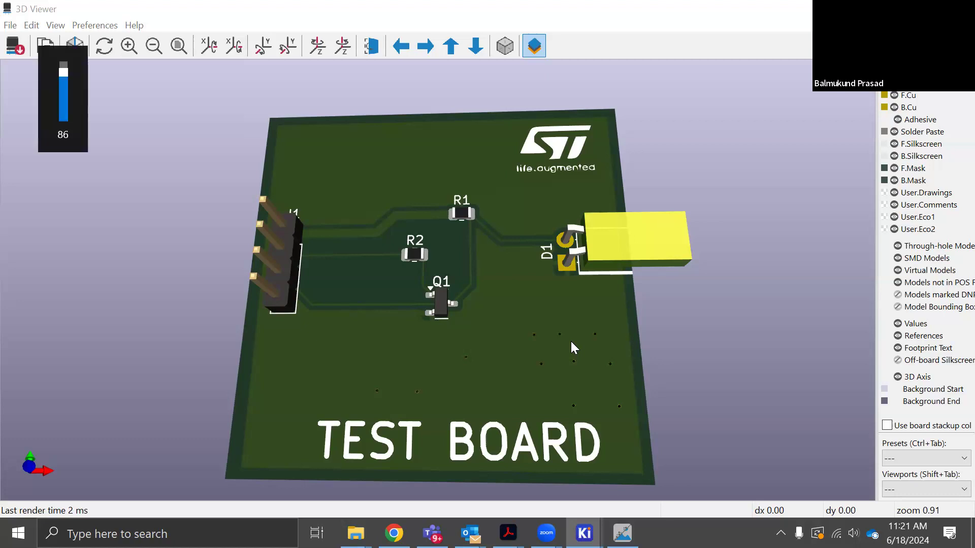
{"action": "key", "text": "XF86AudioRaiseVolume"}
{"action": "key", "text": "XF86AudioRaiseVolume"}
{"action": "key", "text": "XF86AudioRaiseVolume"}
{"action": "key", "text": "XF86AudioRaiseVolume"}
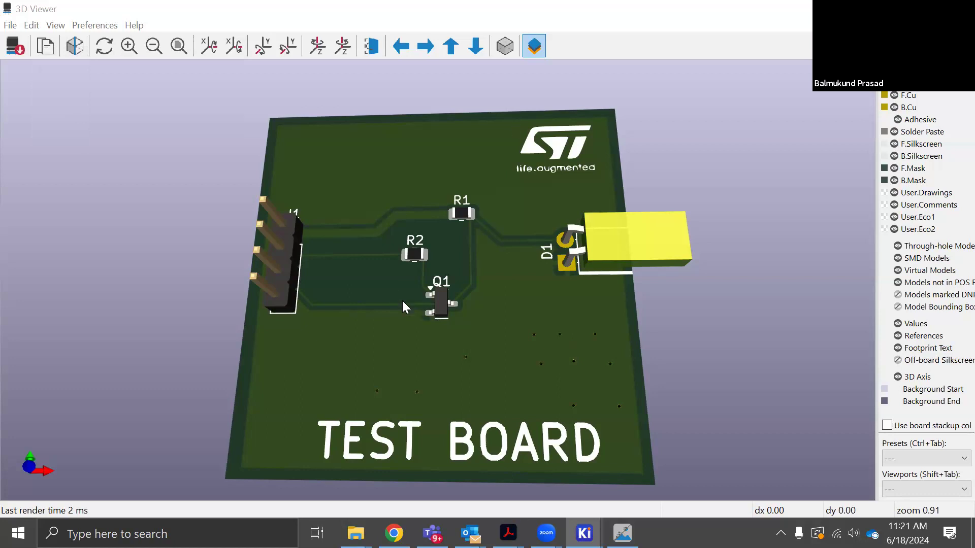
Switch to the TestCircuit project manager and examine the formats offered for importing non-KiCad projects
{"action": "left_click_drag", "start_coordinate": [516, 396], "coordinate": [532, 379]}
{"action": "mouse_move", "coordinate": [584, 533]}
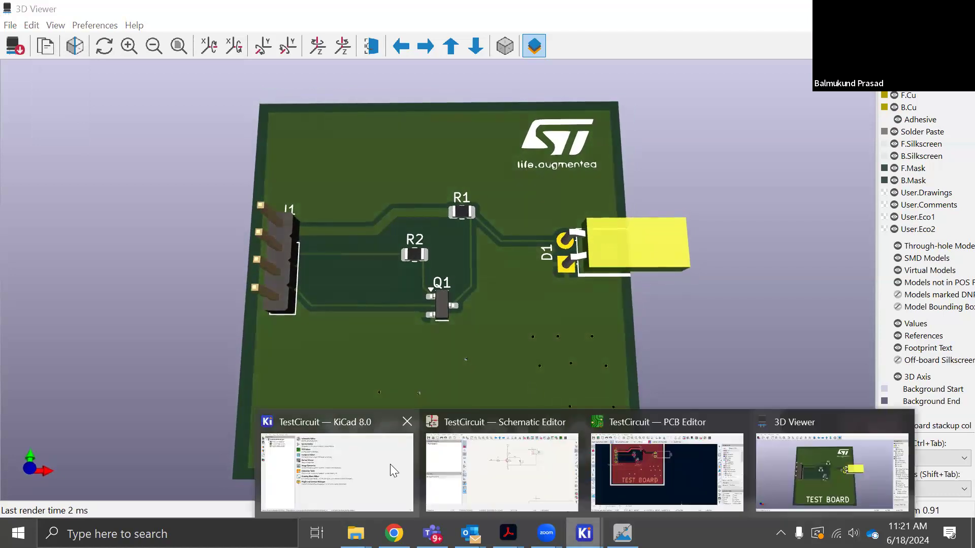
{"action": "left_click", "coordinate": [365, 463]}
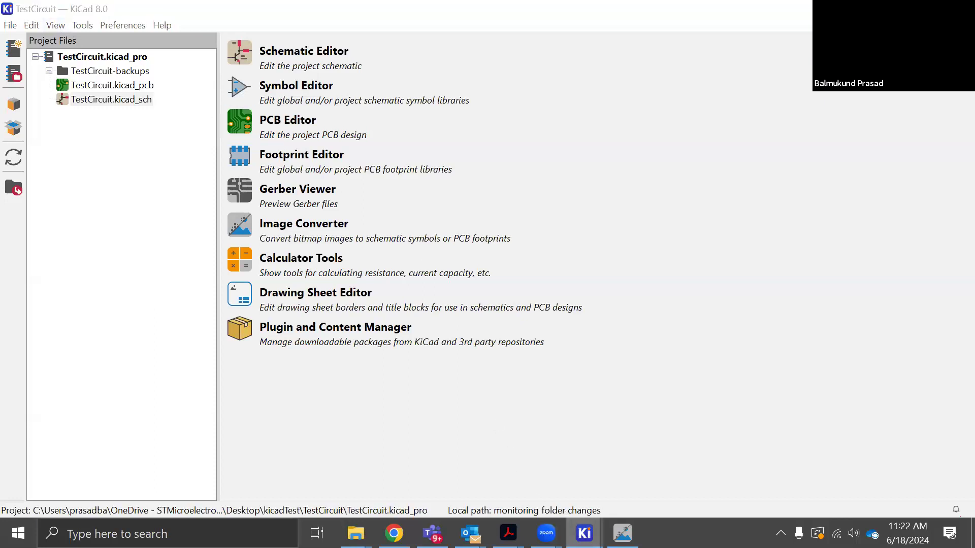
{"action": "mouse_move", "coordinate": [584, 533]}
{"action": "left_click", "coordinate": [636, 468]}
{"action": "scroll", "coordinate": [323, 266], "scroll_direction": "down", "scroll_amount": 3}
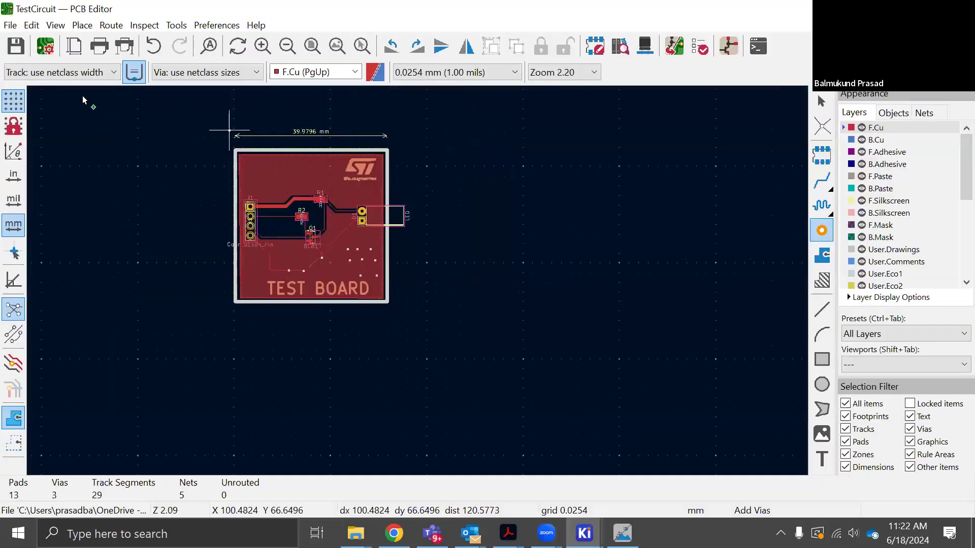
{"action": "left_click", "coordinate": [10, 26]}
{"action": "left_click", "coordinate": [584, 533]}
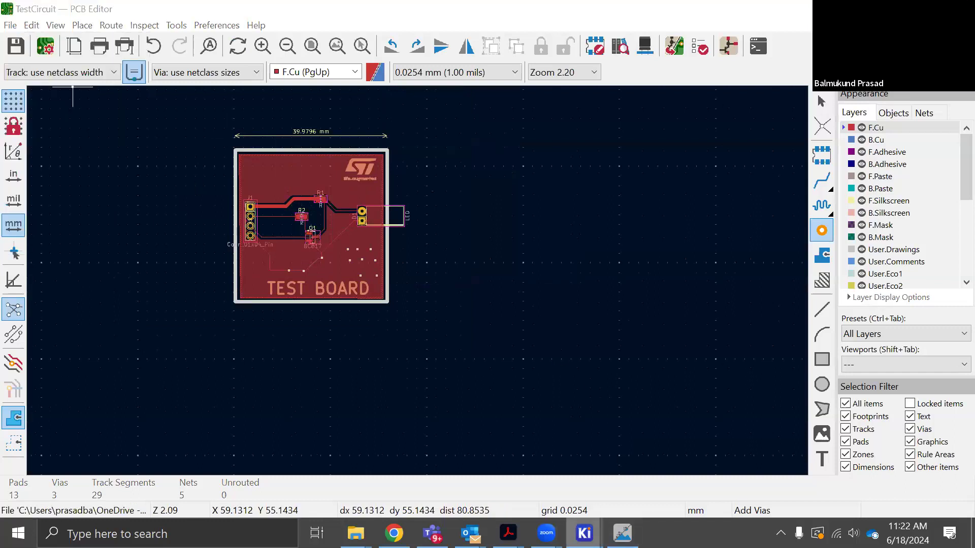
{"action": "left_click", "coordinate": [326, 462]}
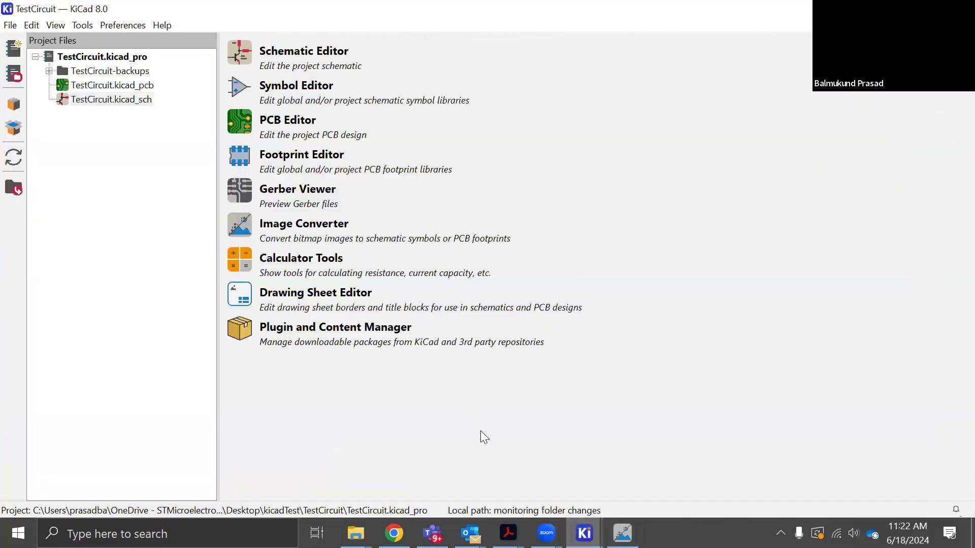
{"action": "left_click", "coordinate": [10, 26]}
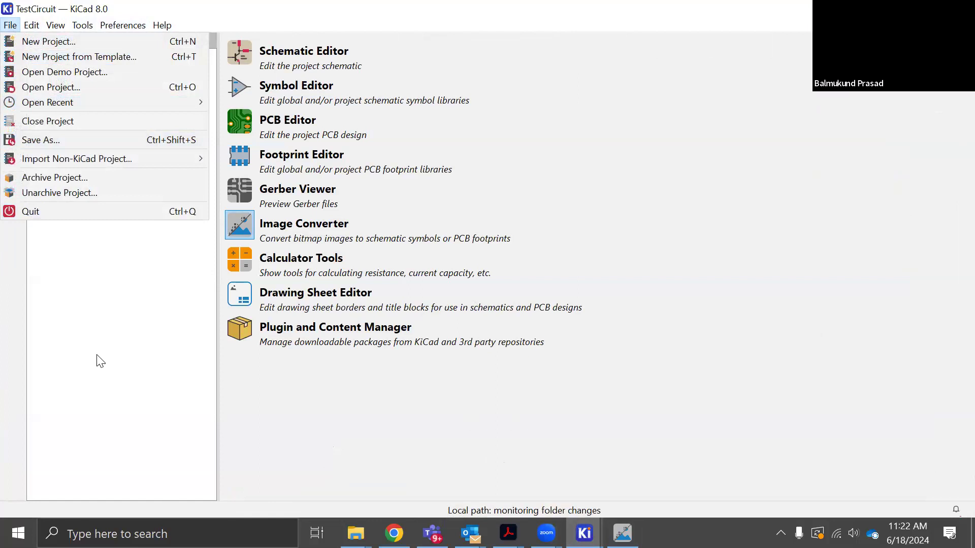
{"action": "mouse_move", "coordinate": [88, 161]}
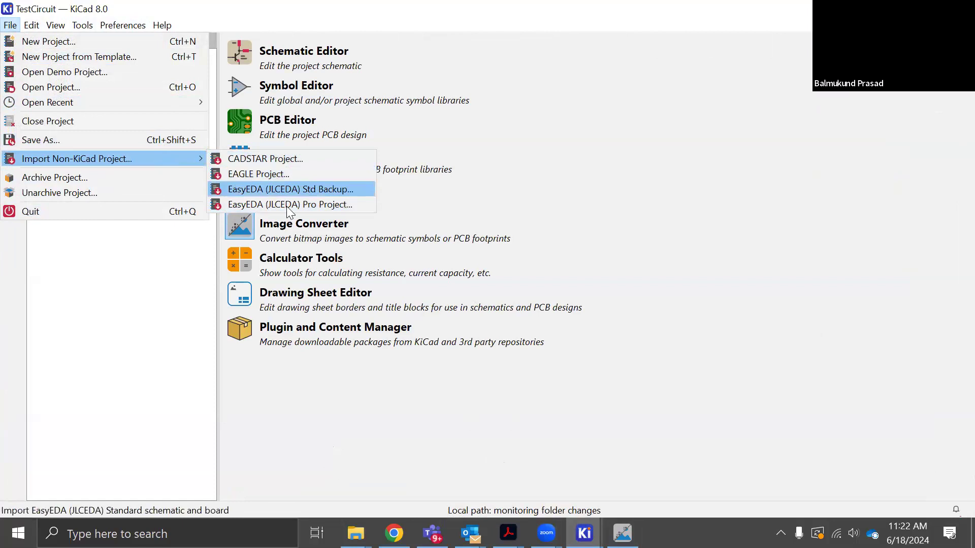
{"action": "left_click", "coordinate": [100, 102]}
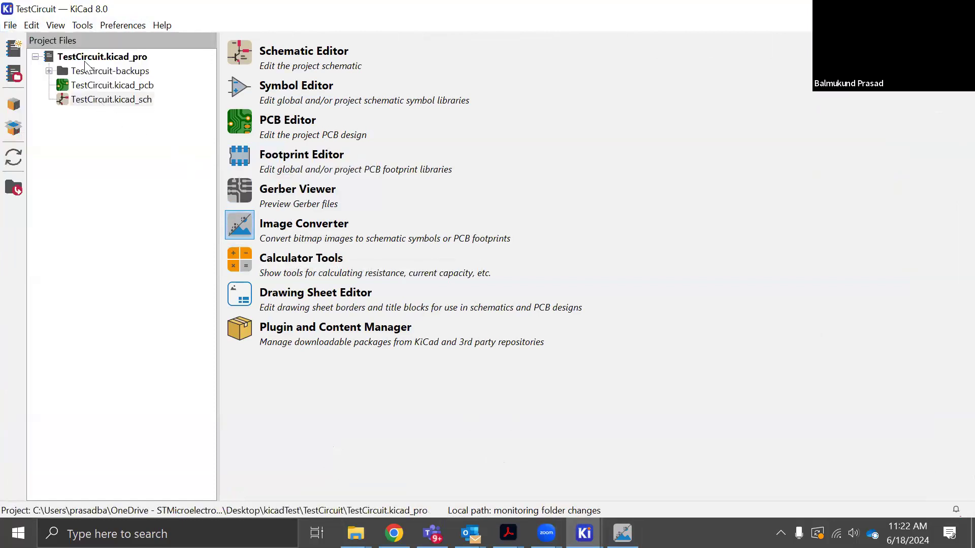
{"action": "left_click", "coordinate": [8, 27]}
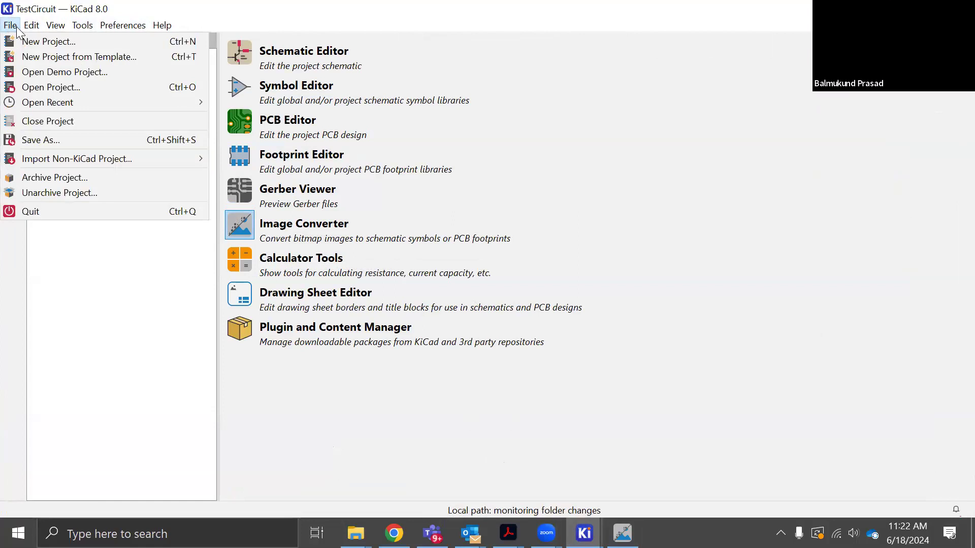
Return to the PCB Editor and examine the supported file formats for importing a non-KiCad board, leaving without importing anything
{"action": "left_click", "coordinate": [584, 533]}
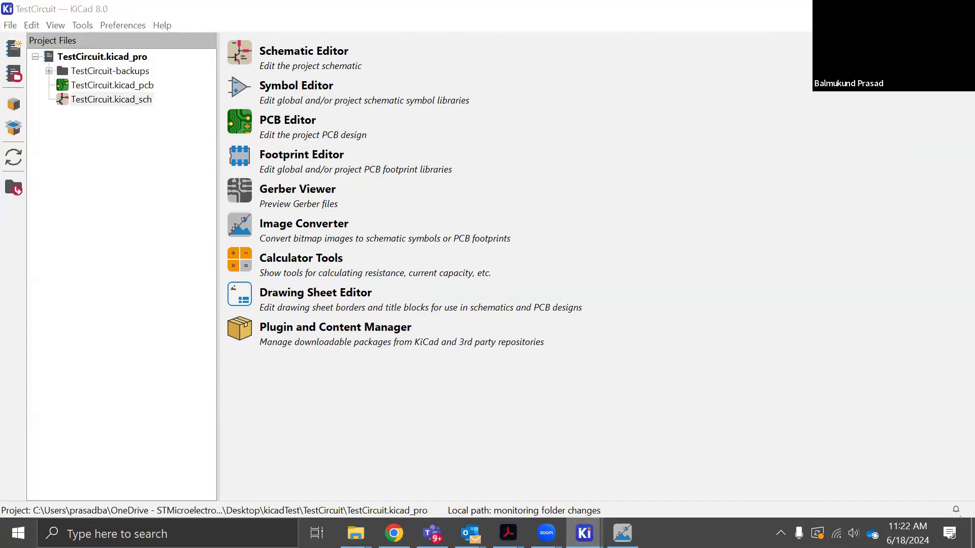
{"action": "left_click", "coordinate": [640, 471]}
{"action": "left_click", "coordinate": [10, 25]}
{"action": "mouse_move", "coordinate": [63, 131]}
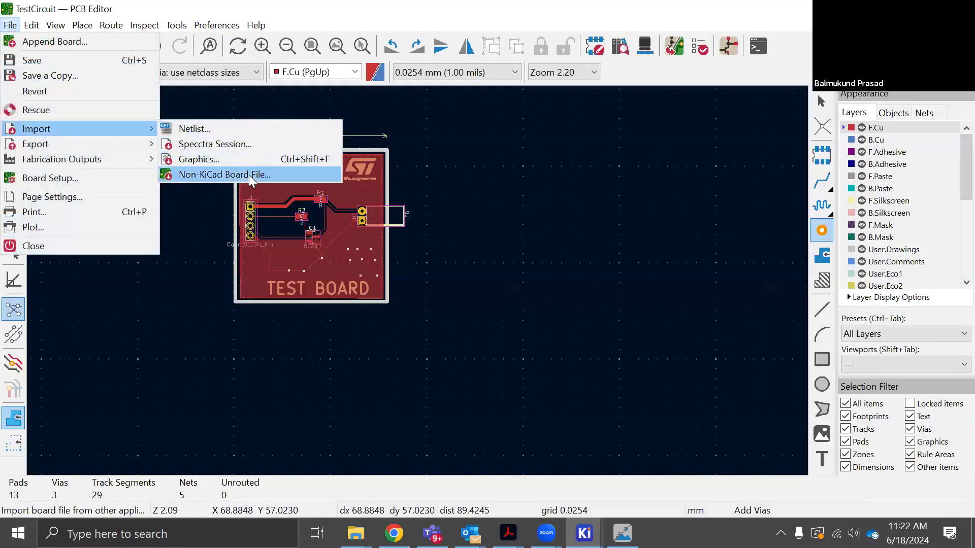
{"action": "left_click", "coordinate": [231, 174]}
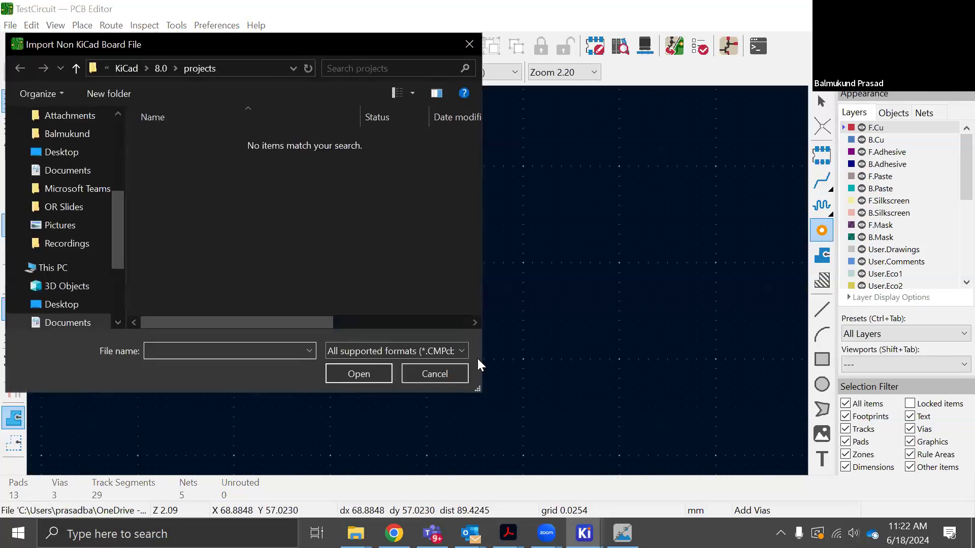
{"action": "left_click", "coordinate": [442, 349]}
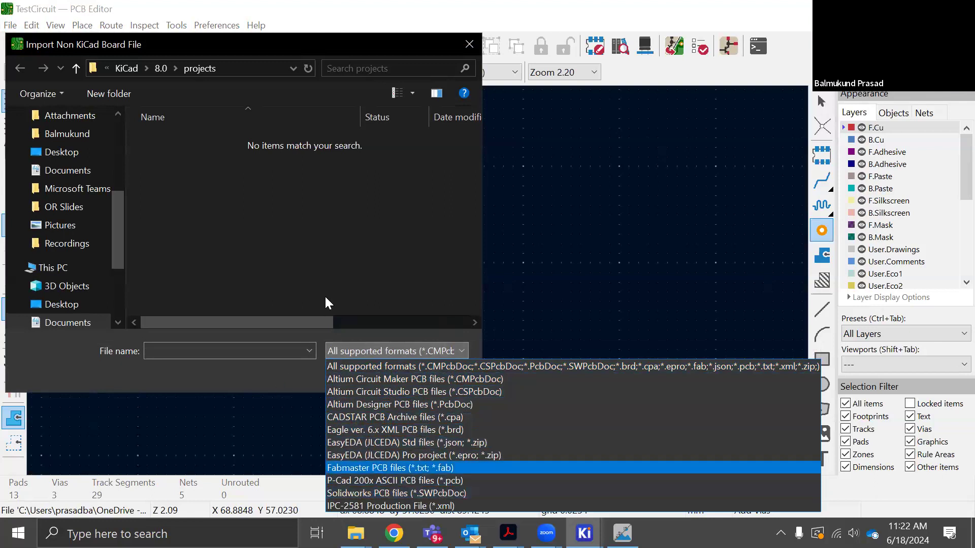
{"action": "left_click", "coordinate": [431, 354]}
{"action": "left_click", "coordinate": [431, 372]}
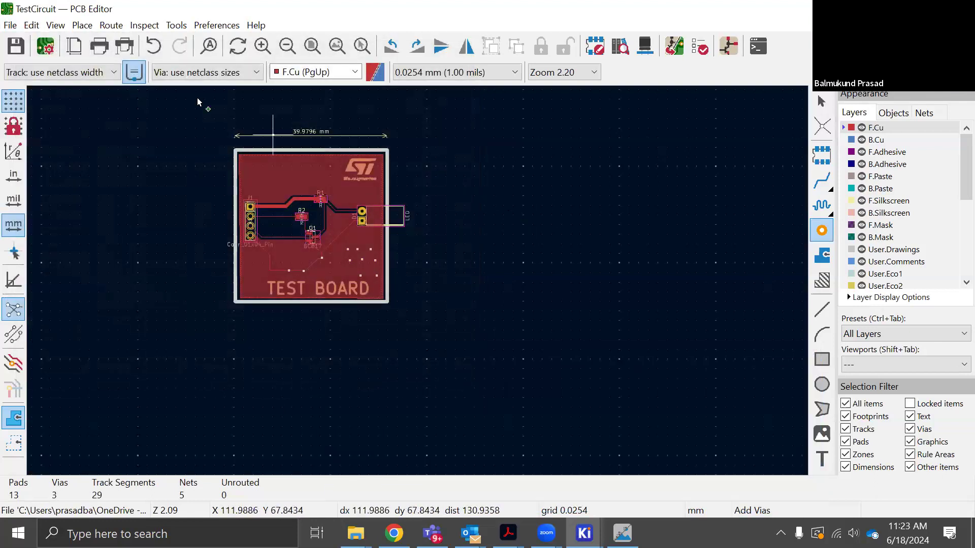
Review the available fabrication outputs and open the Gerber plot settings for the board
{"action": "left_click", "coordinate": [10, 26]}
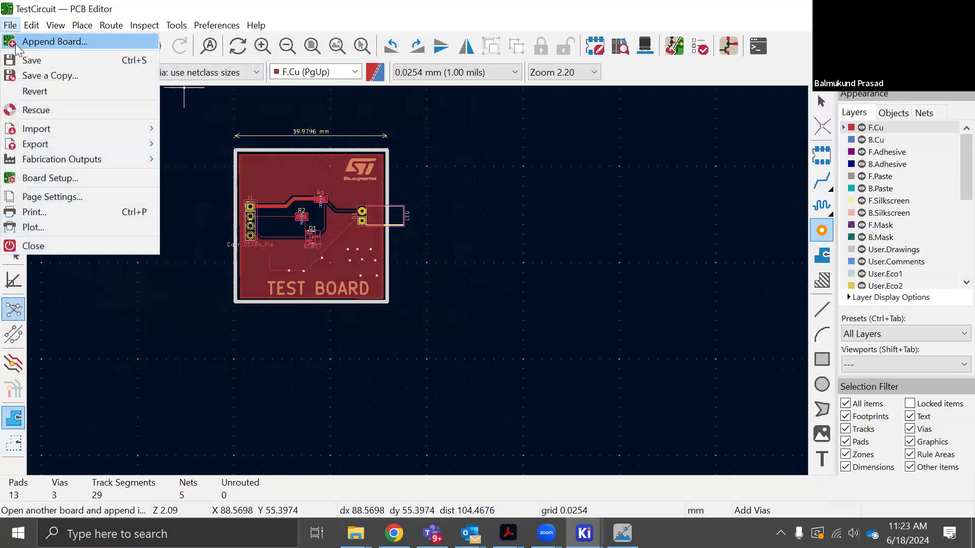
{"action": "mouse_move", "coordinate": [44, 163]}
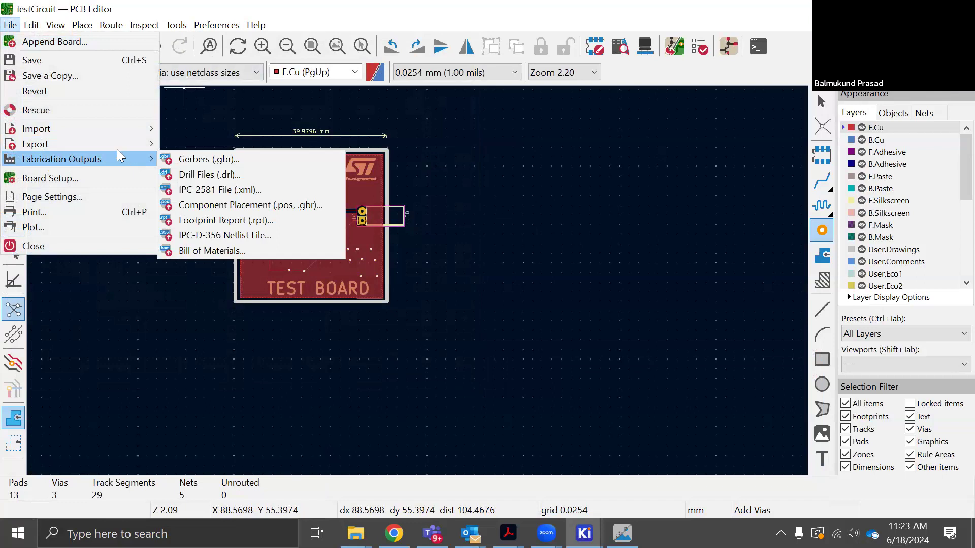
{"action": "left_click", "coordinate": [10, 25]}
{"action": "left_click", "coordinate": [10, 25]}
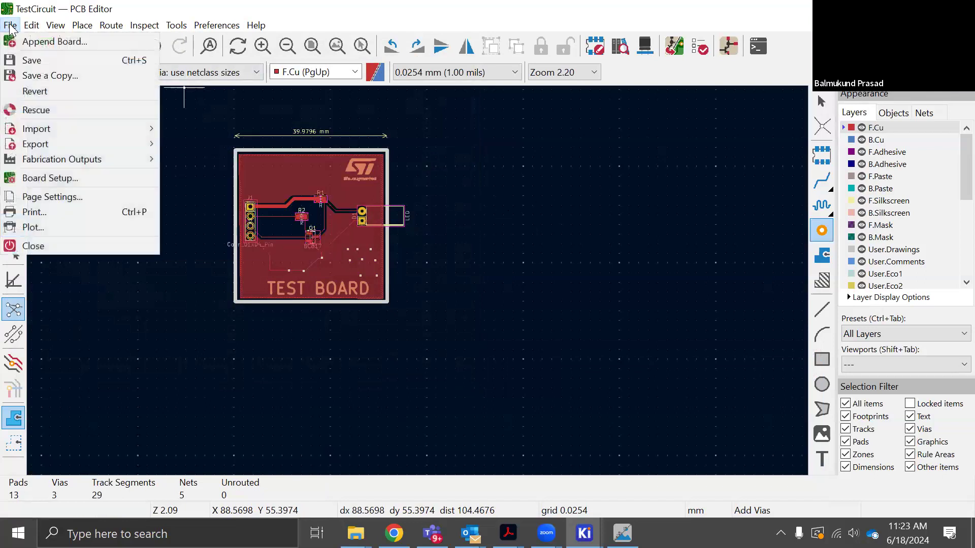
{"action": "mouse_move", "coordinate": [50, 160]}
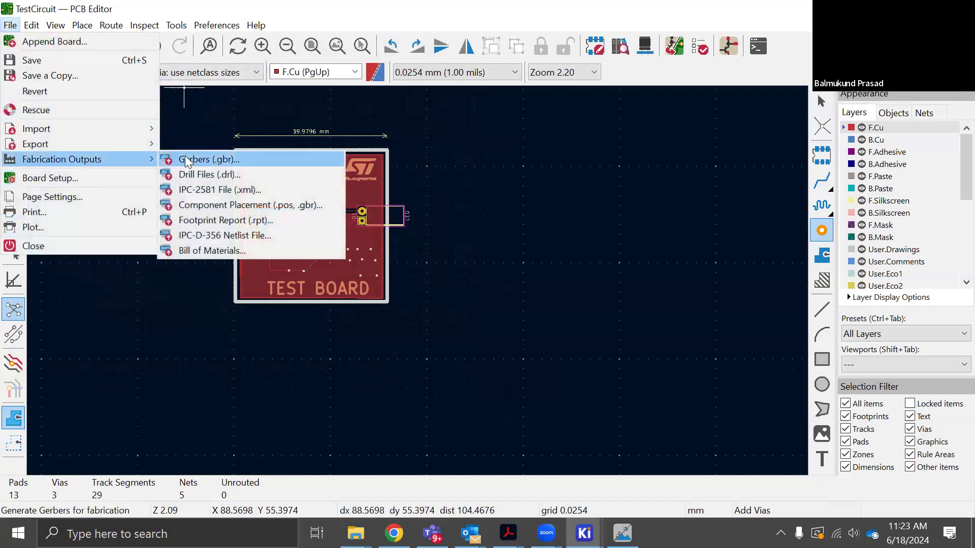
{"action": "left_click", "coordinate": [244, 160]}
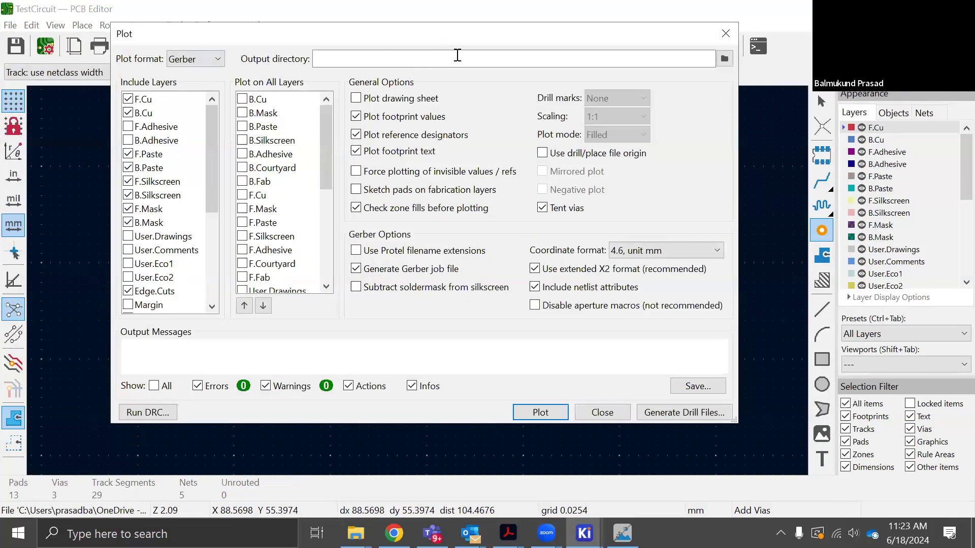
Create a folder named Gerber inside kicadTest and set it as the plot output directory, using a path relative to the project
{"action": "left_click", "coordinate": [724, 60]}
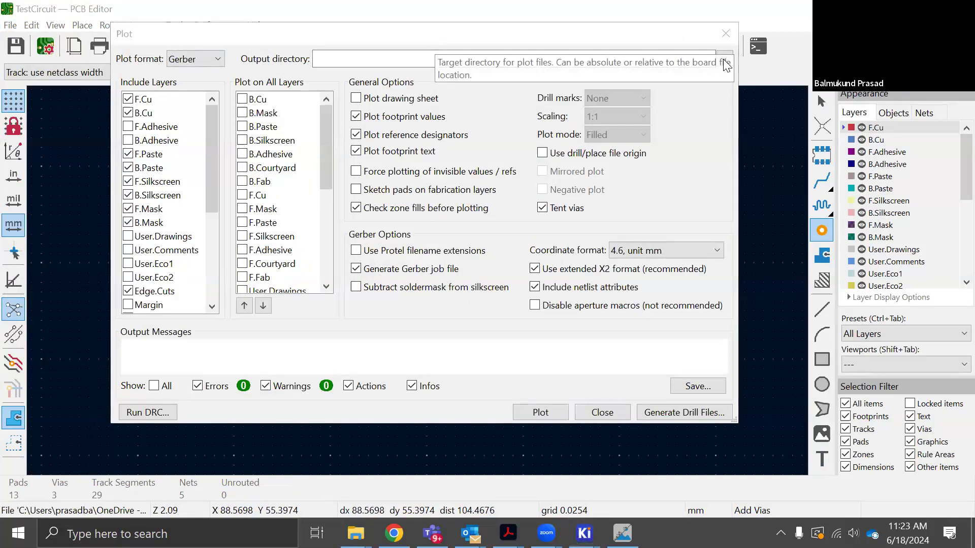
{"action": "left_click", "coordinate": [724, 60]}
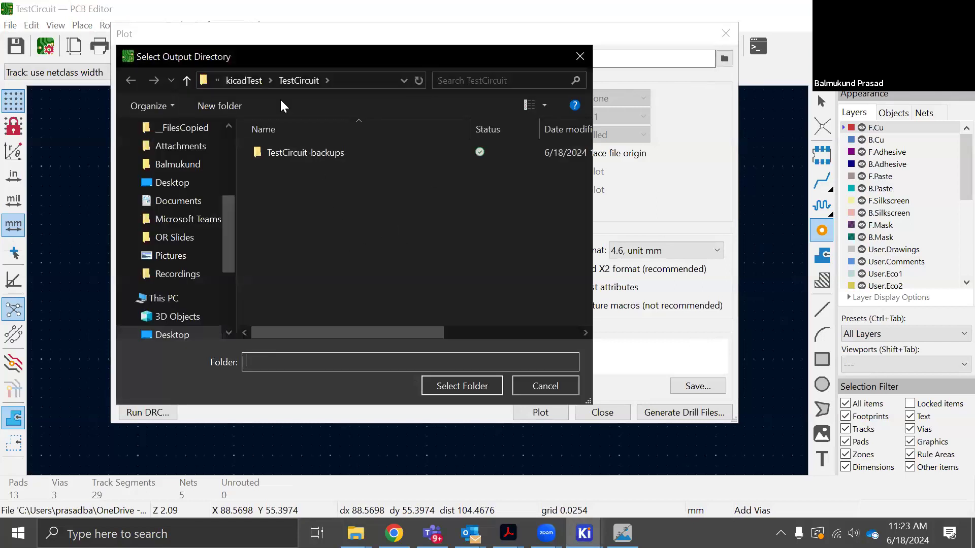
{"action": "left_click", "coordinate": [243, 80]}
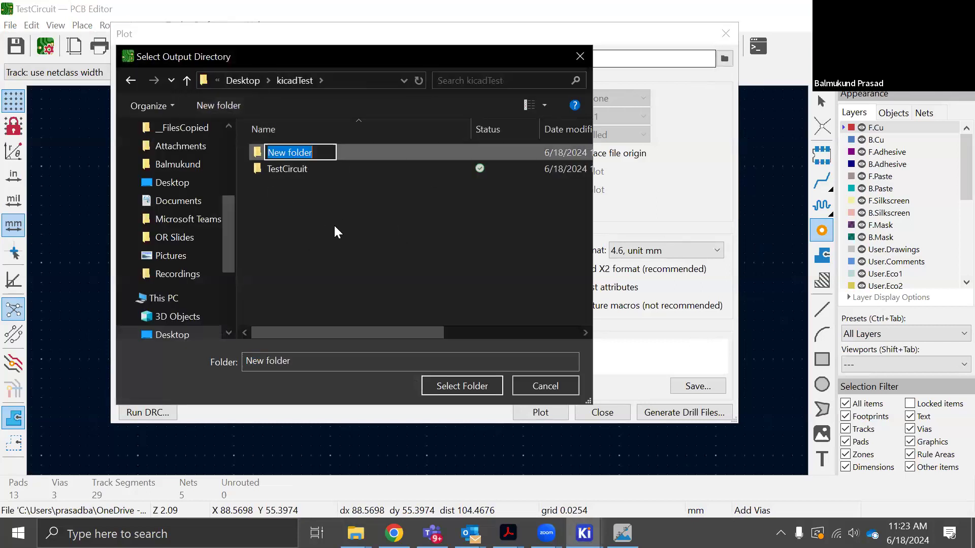
{"action": "type", "text": "Ger"}
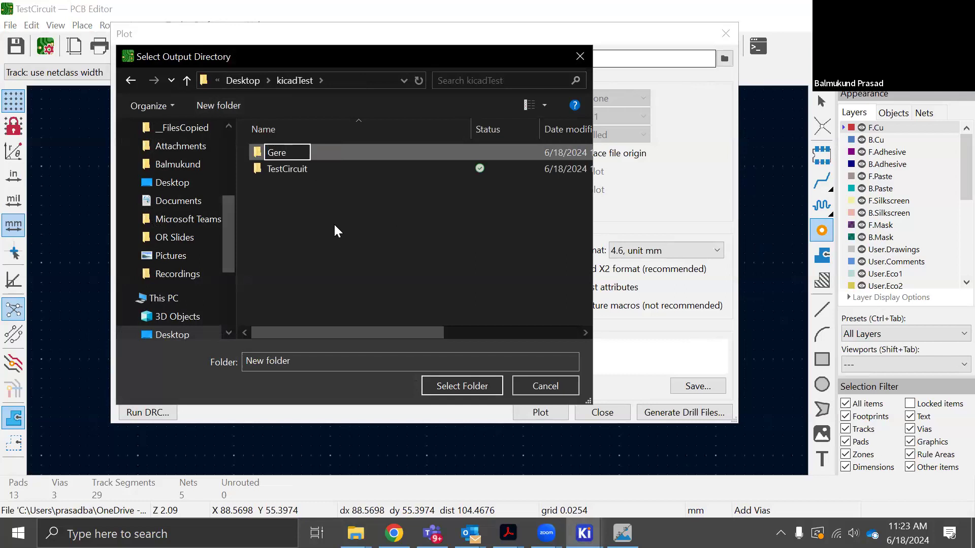
{"action": "type", "text": "ber"}
{"action": "key", "text": "Return"}
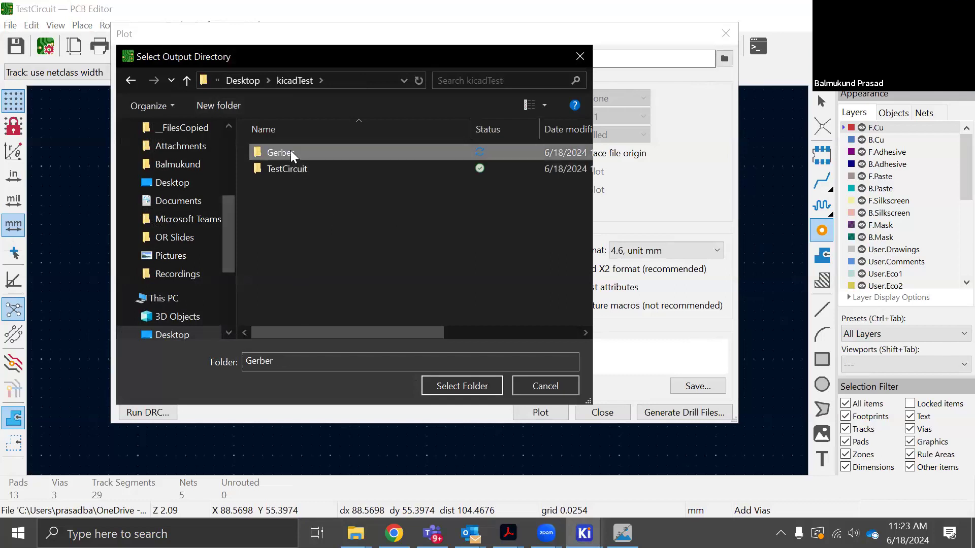
{"action": "double_click", "coordinate": [290, 152]}
{"action": "left_click", "coordinate": [471, 390]}
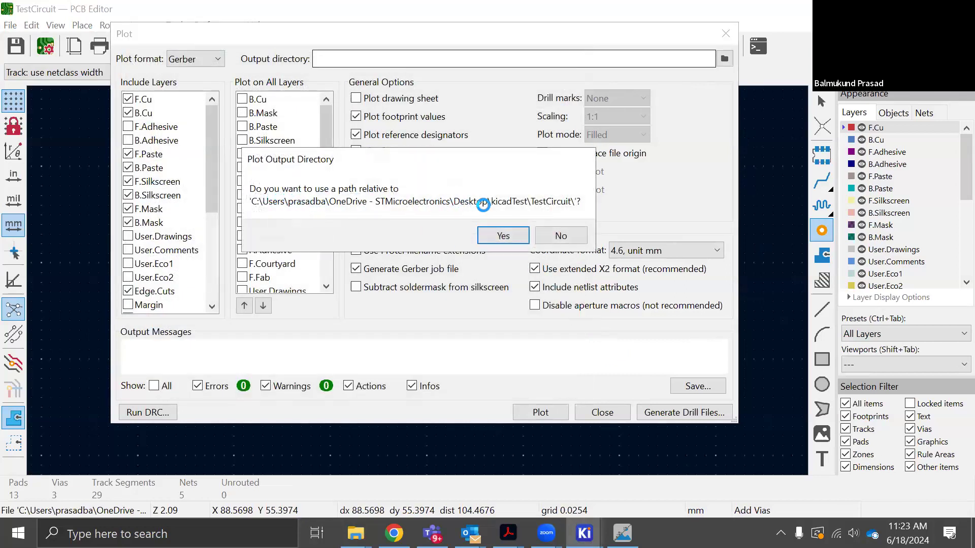
{"action": "left_click", "coordinate": [517, 235]}
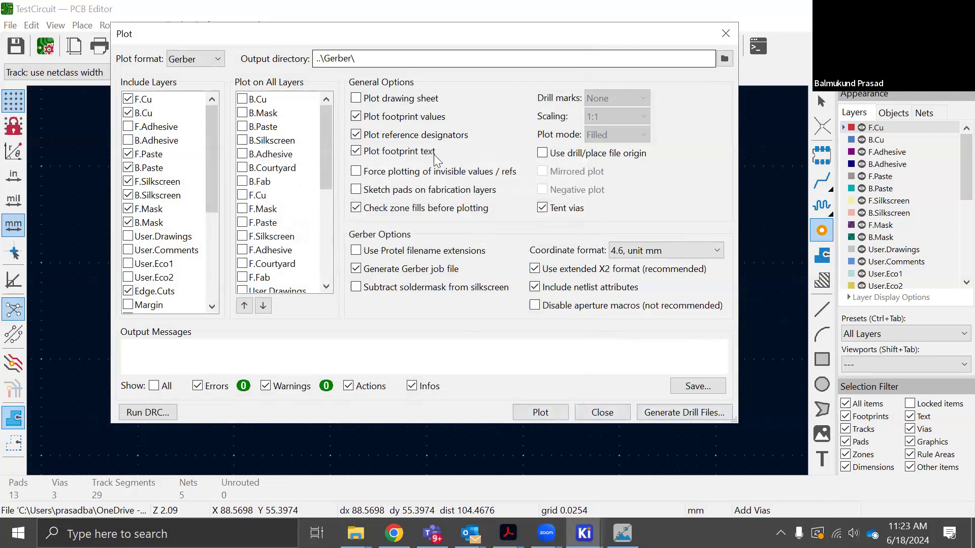
Generate the board's drill files and plot its Gerber files into the ../Gerber/ folder
{"action": "left_click", "coordinate": [673, 414]}
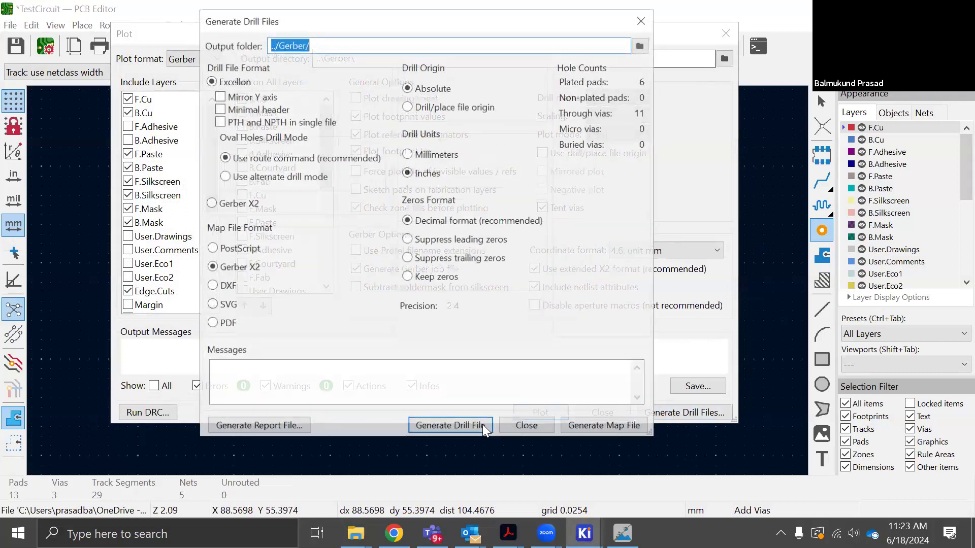
{"action": "left_click", "coordinate": [468, 427]}
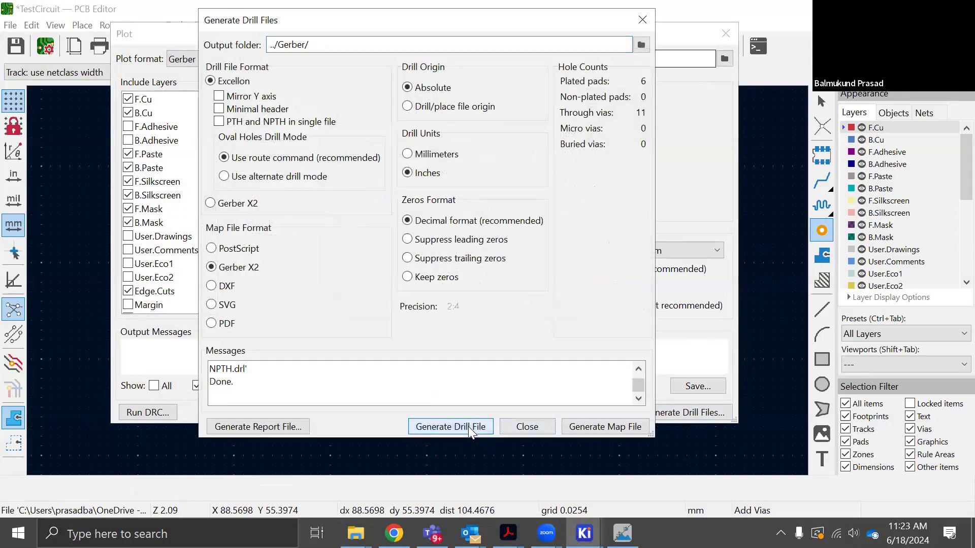
{"action": "left_click", "coordinate": [523, 428]}
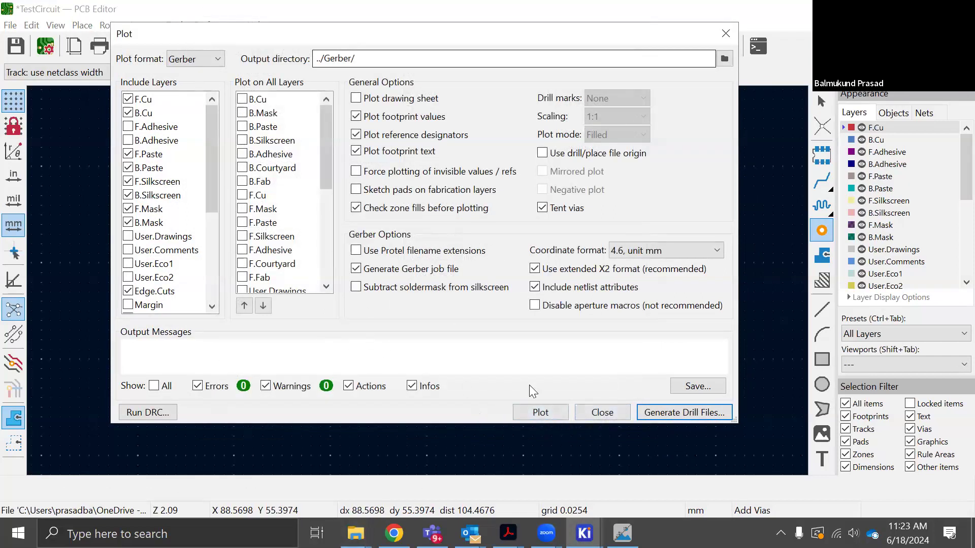
{"action": "left_click", "coordinate": [539, 414]}
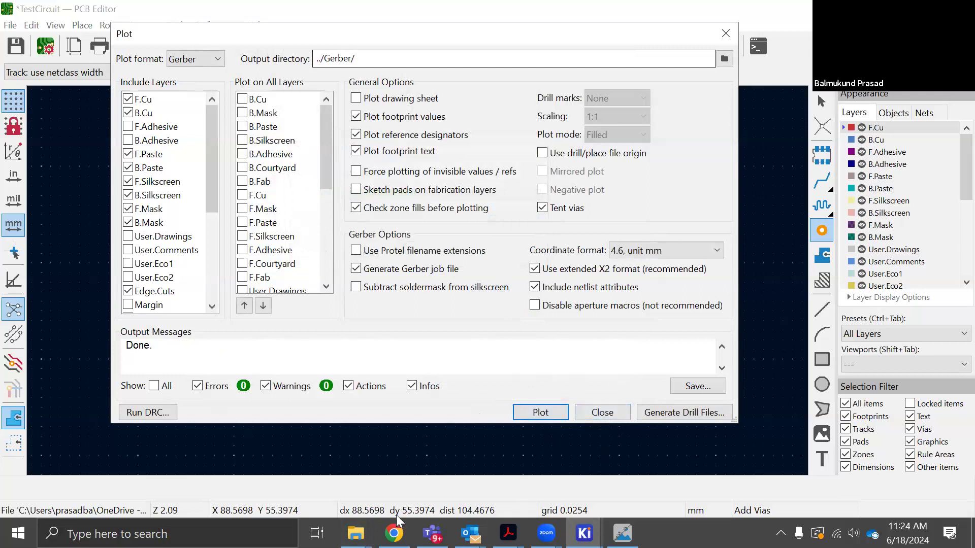
Switch to File Explorer and open the Gerber folder inside kicadTest
{"action": "left_click", "coordinate": [355, 533]}
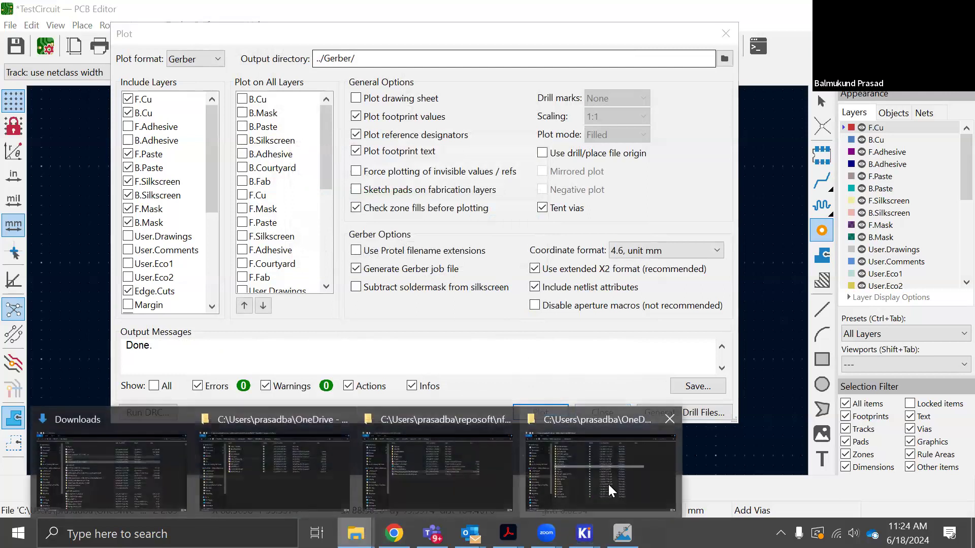
{"action": "left_click", "coordinate": [608, 484]}
{"action": "key", "text": "super+d"}
{"action": "left_click", "coordinate": [596, 332]}
{"action": "key", "text": "super+d"}
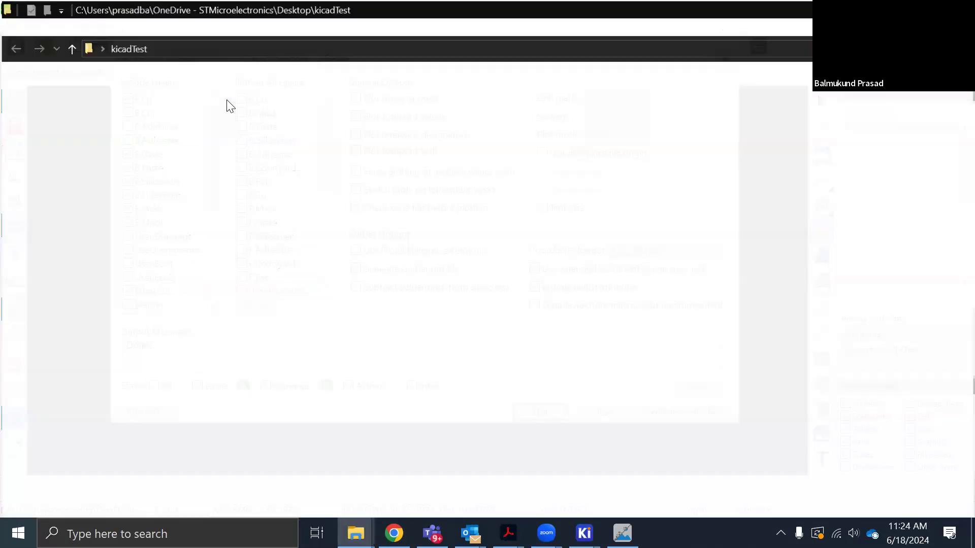
{"action": "double_click", "coordinate": [226, 98]}
Select all generated Gerber, job and drill files in the Gerber folder
{"action": "left_click_drag", "start_coordinate": [330, 378], "coordinate": [232, 85]}
{"action": "left_click", "coordinate": [319, 364]}
{"action": "left_click_drag", "start_coordinate": [320, 365], "coordinate": [225, 101]}
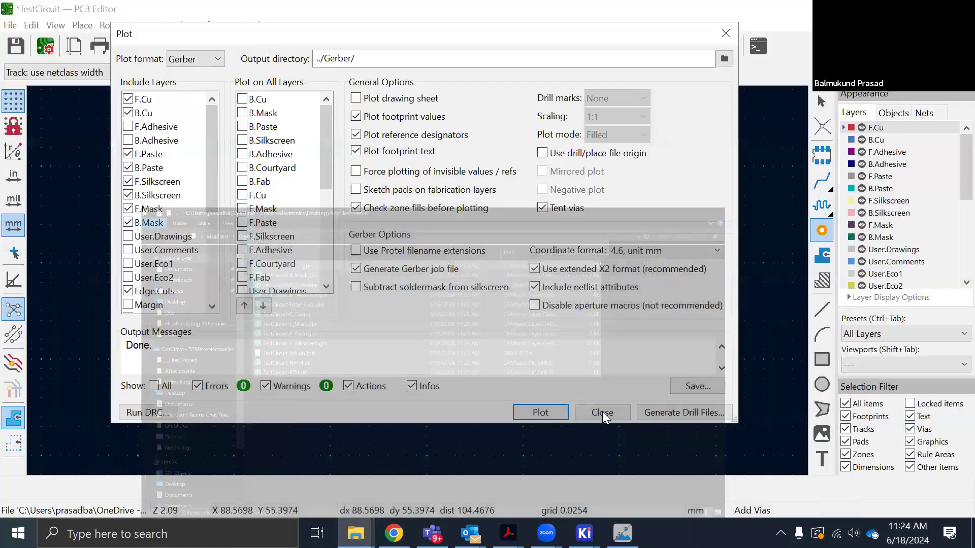
Return to the PCB Editor, close the Plot dialog, and show and refresh the desktop
{"action": "left_click", "coordinate": [602, 412]}
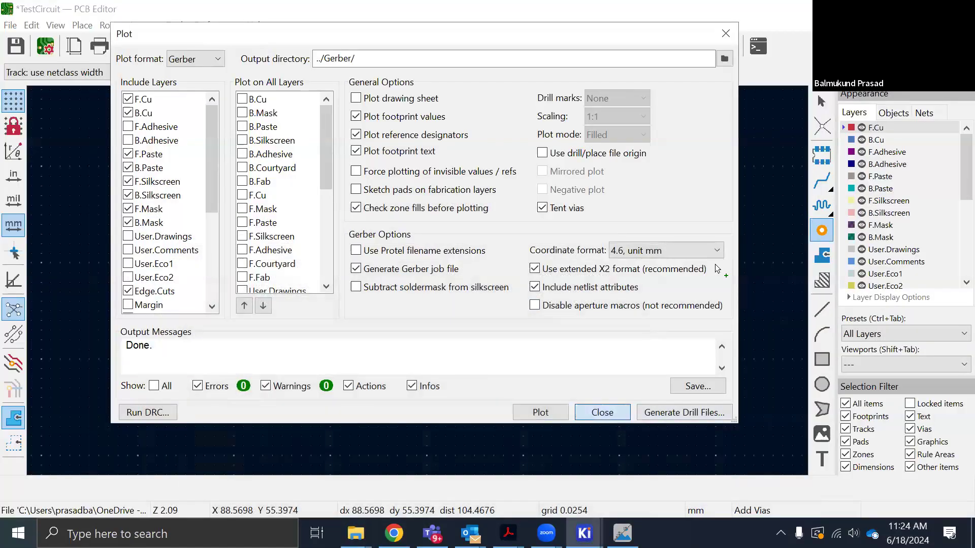
{"action": "key", "text": "super+d"}
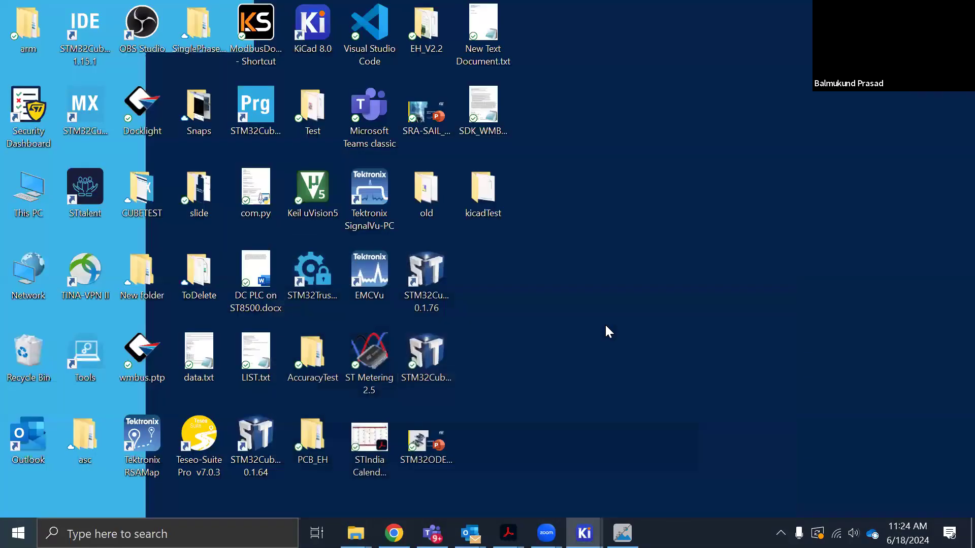
{"action": "right_click", "coordinate": [594, 327]}
{"action": "left_click", "coordinate": [655, 133]}
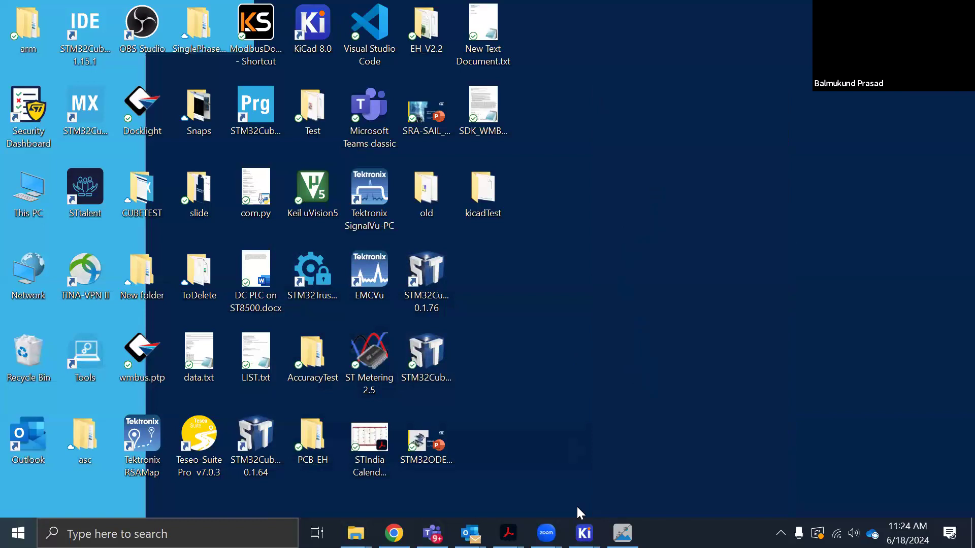
Open Calculator Tools from the KiCad project manager and examine the regulator, resistor, electrical spacing, via size, track width, wavelength and RF attenuator pages
{"action": "left_click", "coordinate": [359, 480]}
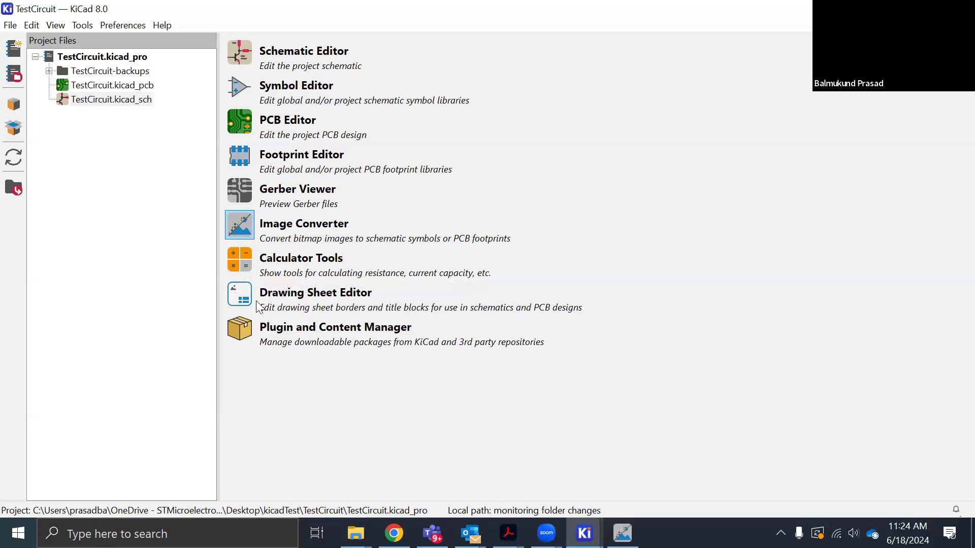
{"action": "left_click", "coordinate": [242, 262]}
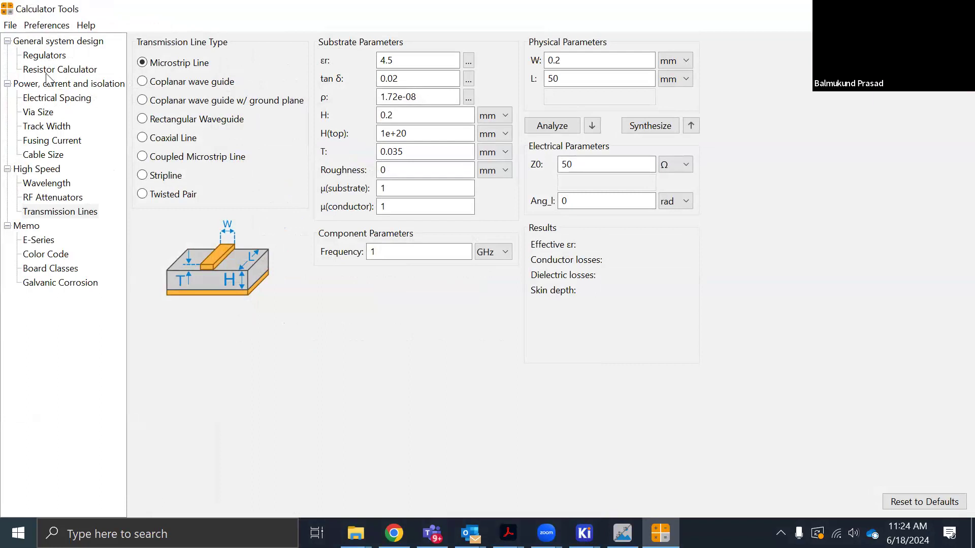
{"action": "left_click", "coordinate": [44, 56]}
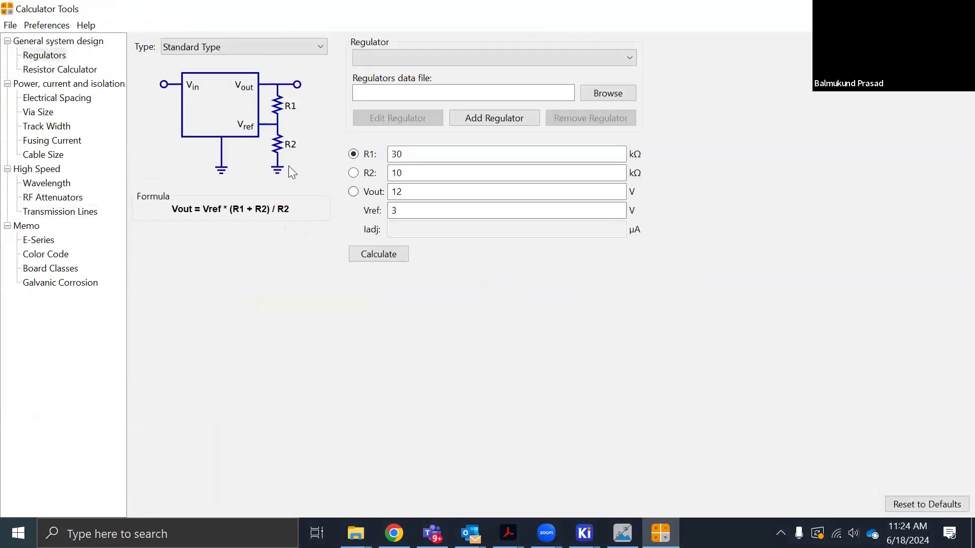
{"action": "left_click", "coordinate": [59, 70]}
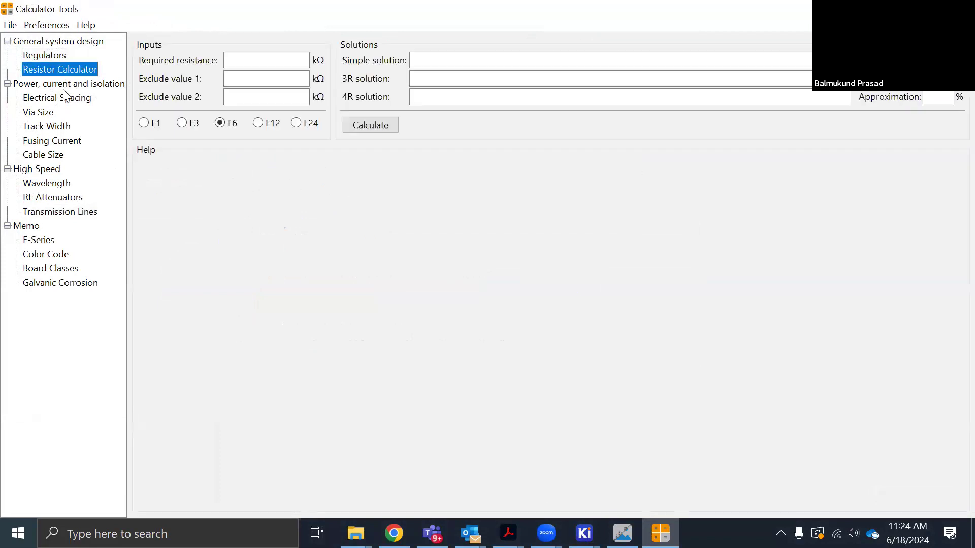
{"action": "left_click", "coordinate": [59, 99]}
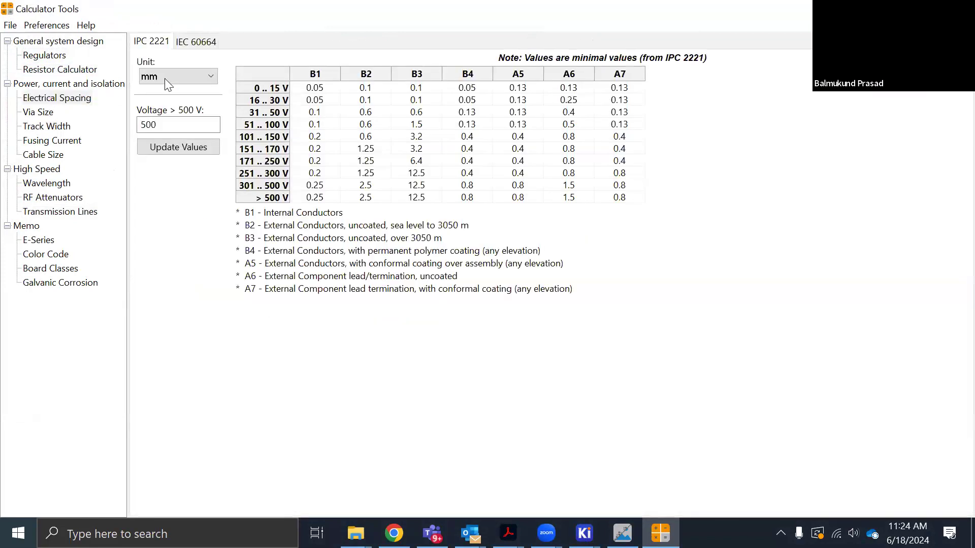
{"action": "left_click", "coordinate": [47, 113]}
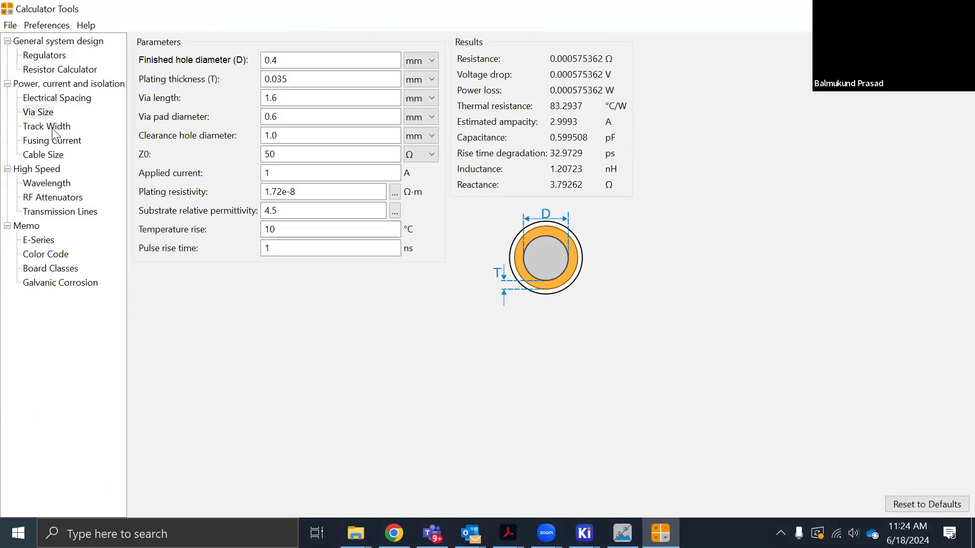
{"action": "left_click", "coordinate": [50, 128]}
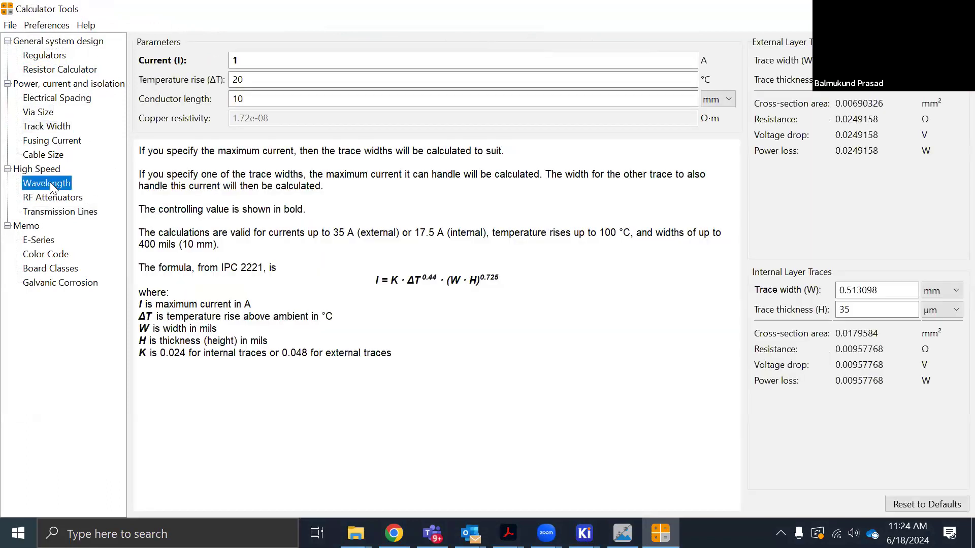
{"action": "left_click", "coordinate": [51, 185]}
{"action": "left_click", "coordinate": [57, 199]}
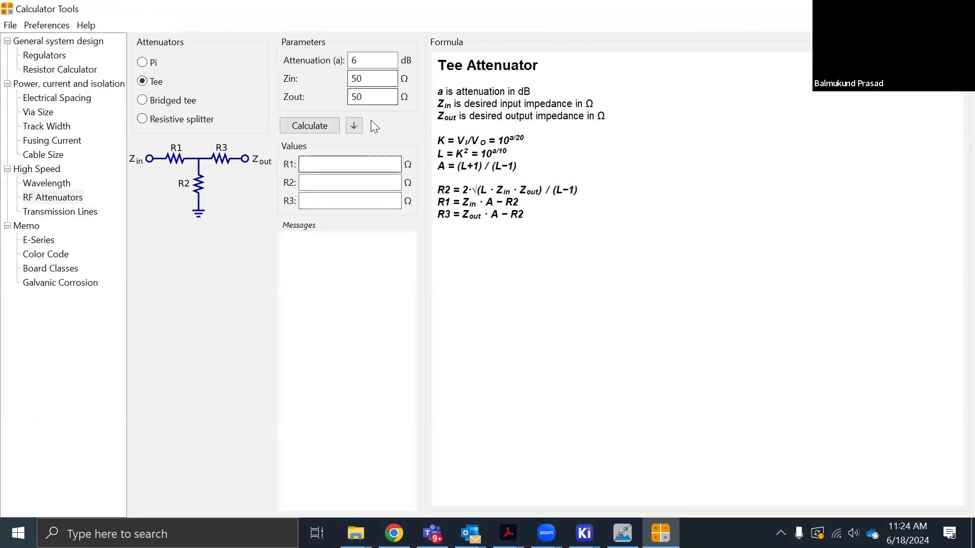
Calculate the required track width for a current of 2 A
{"action": "left_click", "coordinate": [53, 129]}
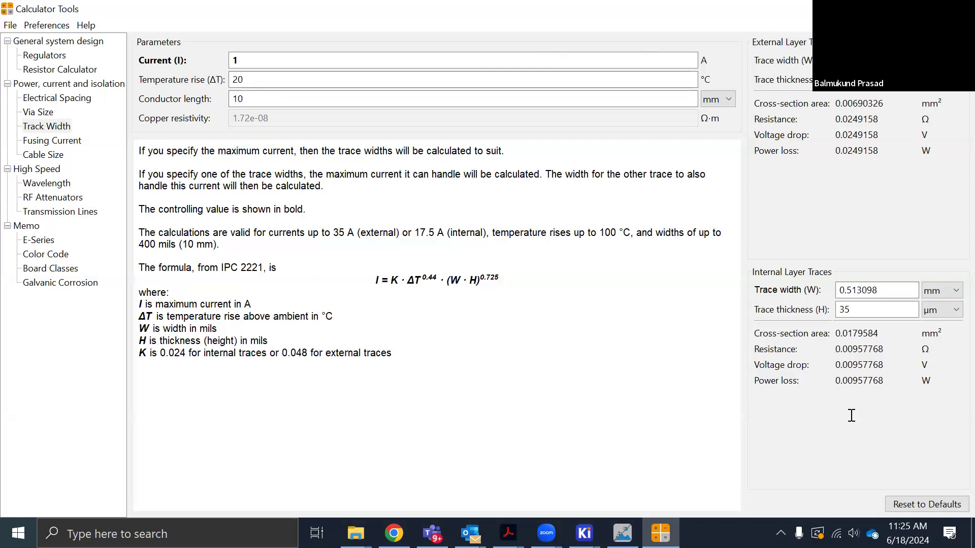
{"action": "left_click", "coordinate": [245, 60]}
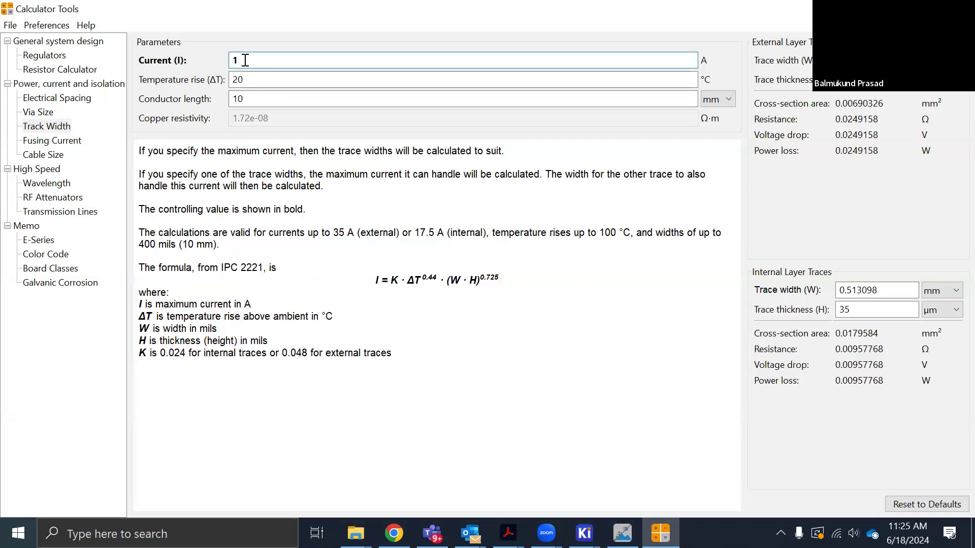
{"action": "left_click", "coordinate": [265, 78]}
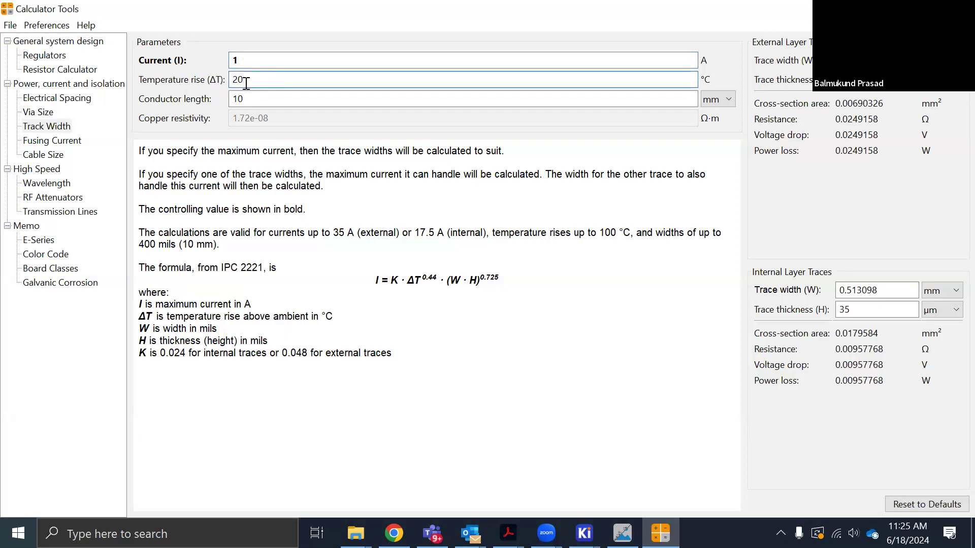
{"action": "double_click", "coordinate": [238, 97]}
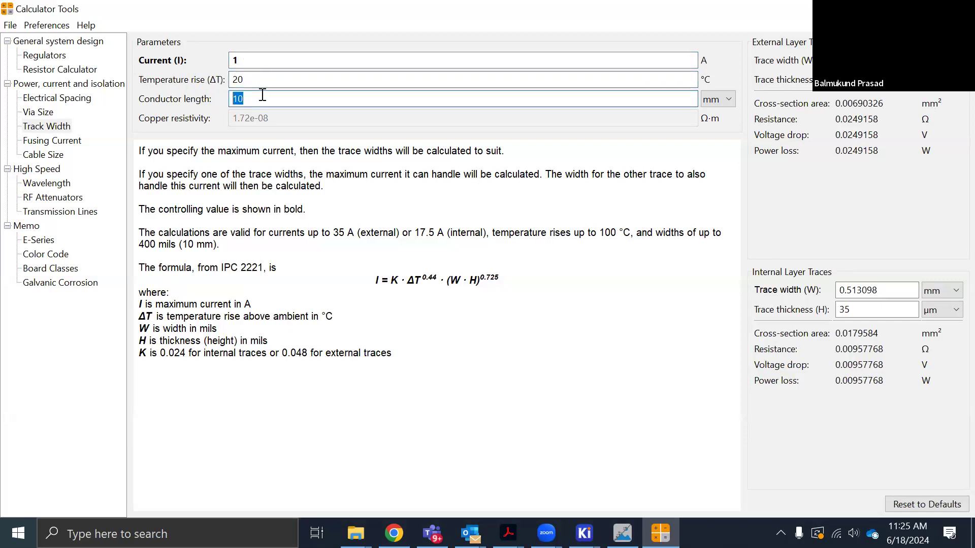
{"action": "double_click", "coordinate": [233, 60]}
{"action": "type", "text": "2"}
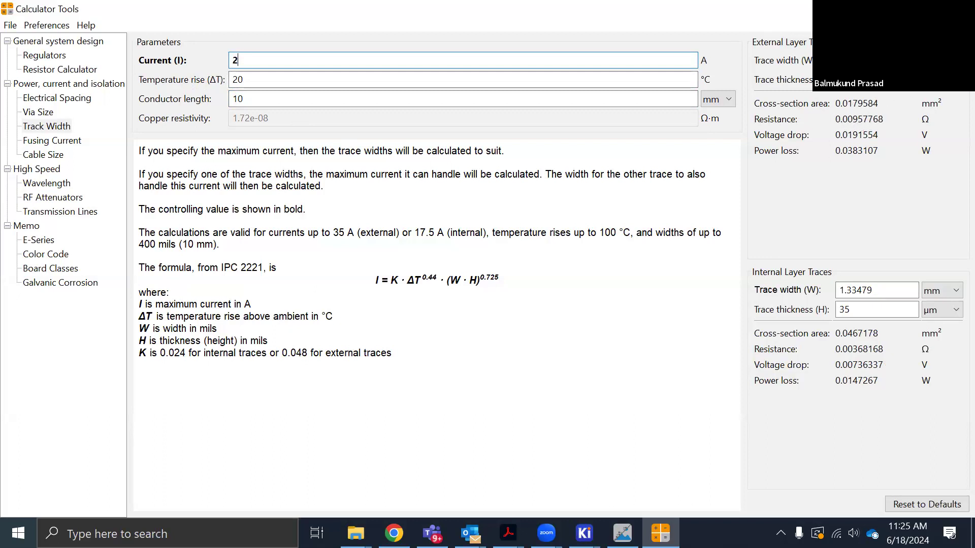
Calculate the track width for 6 A, reset the current to 1 A and close the calculator
{"action": "left_click_drag", "start_coordinate": [394, 59], "coordinate": [179, 61]}
{"action": "type", "text": "6"}
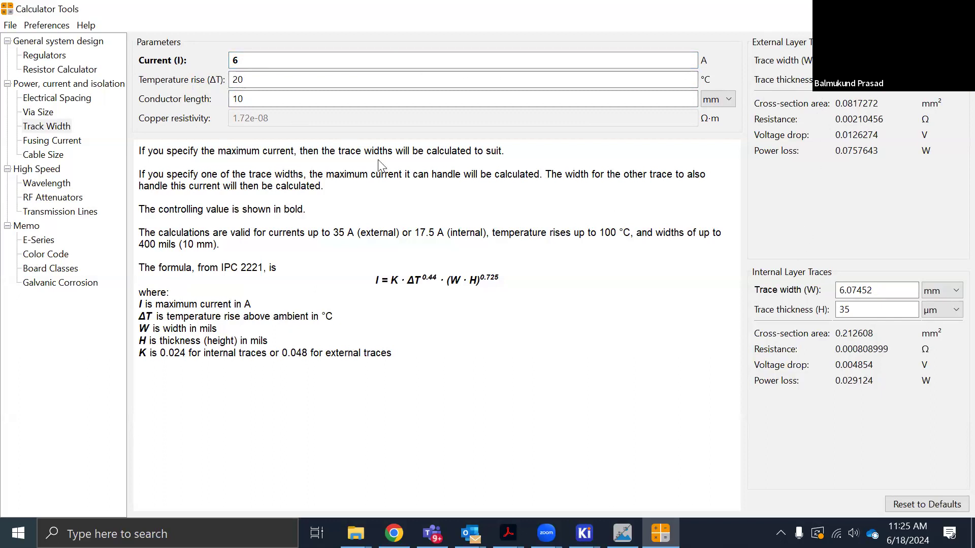
{"action": "left_click_drag", "start_coordinate": [272, 61], "coordinate": [225, 62]}
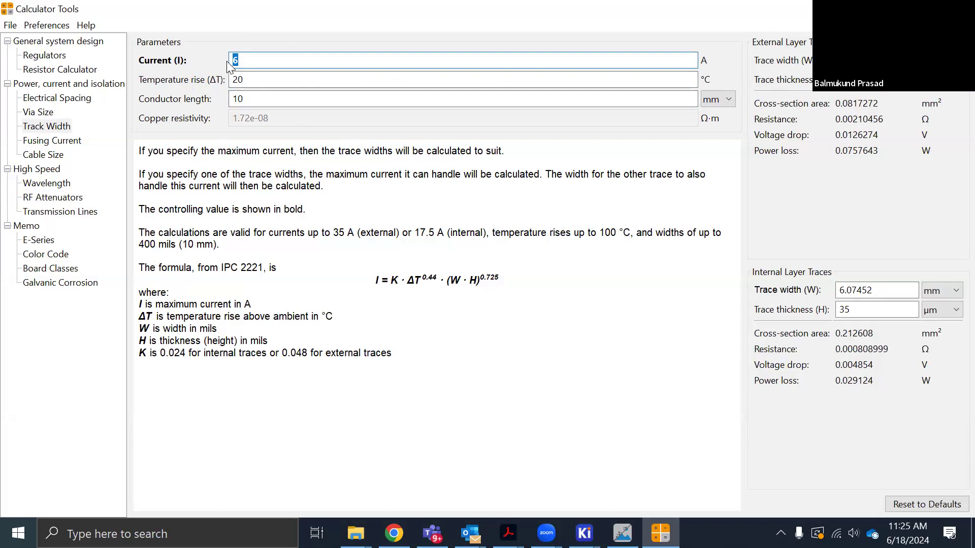
{"action": "type", "text": "1"}
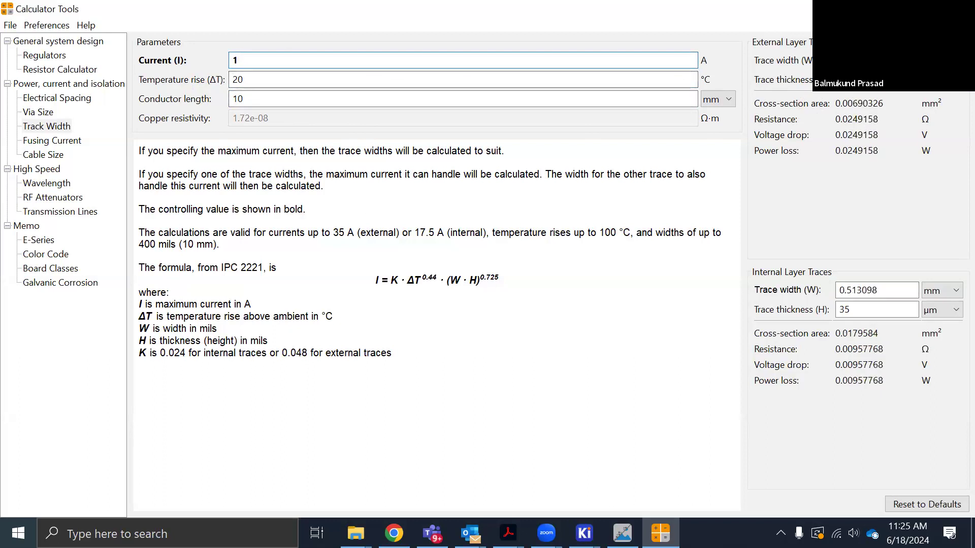
{"action": "left_click", "coordinate": [958, 8]}
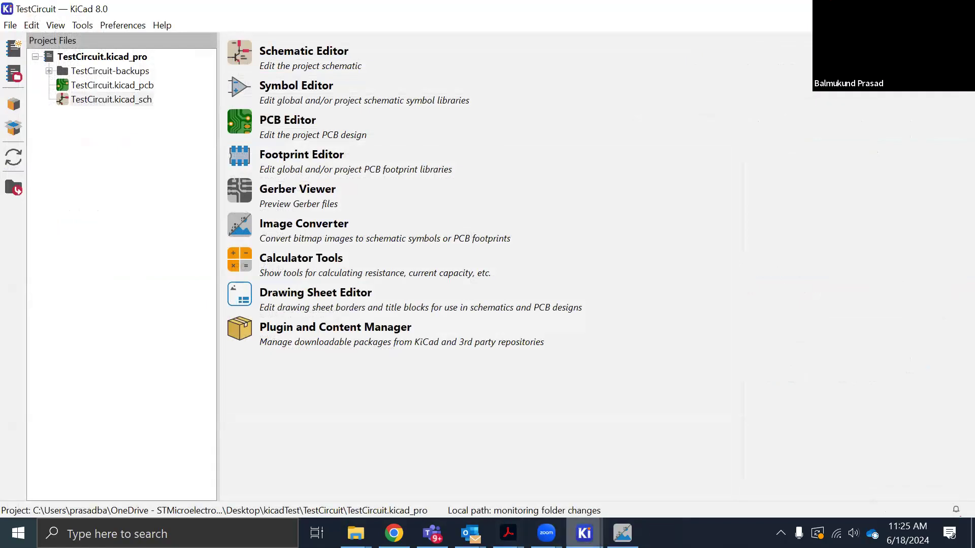
View the board in the 3D Viewer and open the Gerber Viewer from the KiCad project manager
{"action": "mouse_move", "coordinate": [585, 533]}
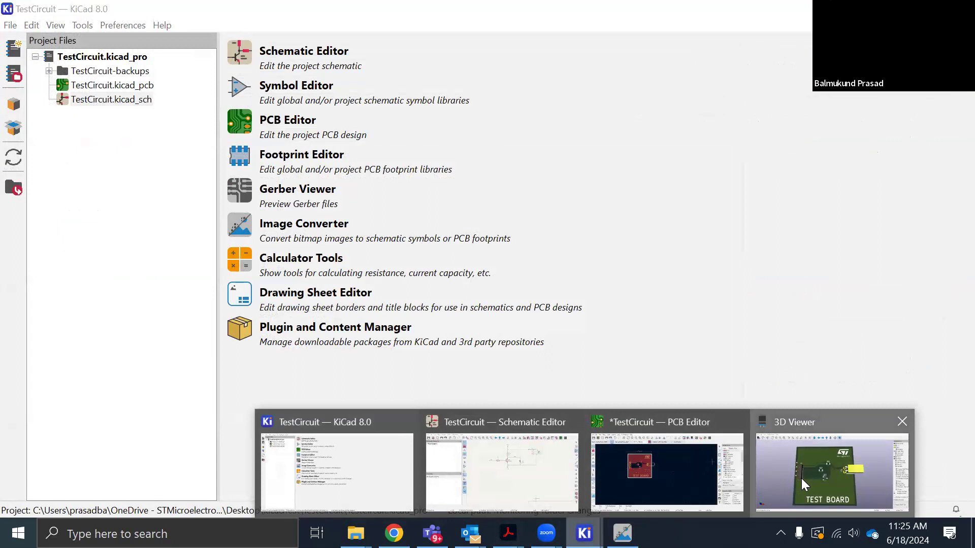
{"action": "mouse_move", "coordinate": [530, 355]}
{"action": "left_mouse_down"}
{"action": "mouse_move", "coordinate": [542, 385]}
{"action": "mouse_move", "coordinate": [537, 358]}
{"action": "left_mouse_up"}
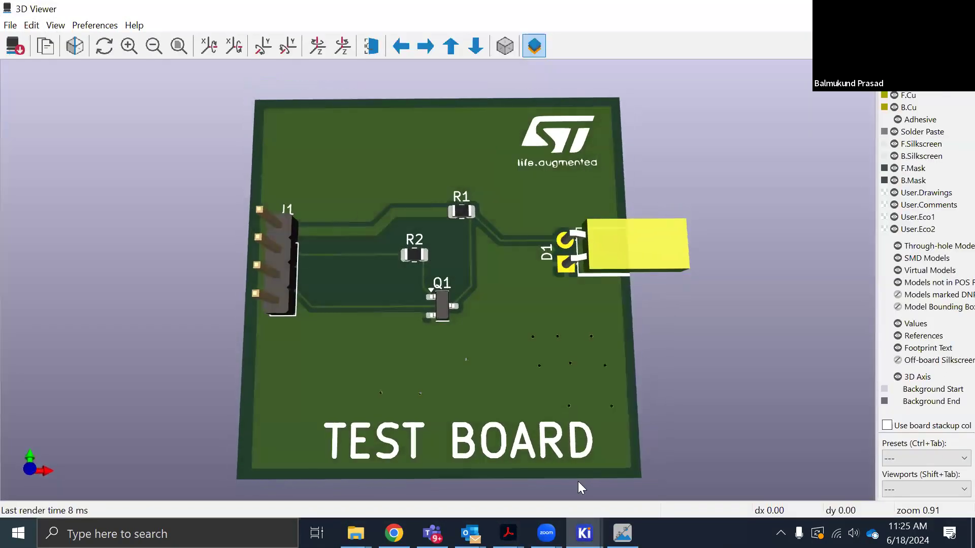
{"action": "left_click", "coordinate": [584, 533]}
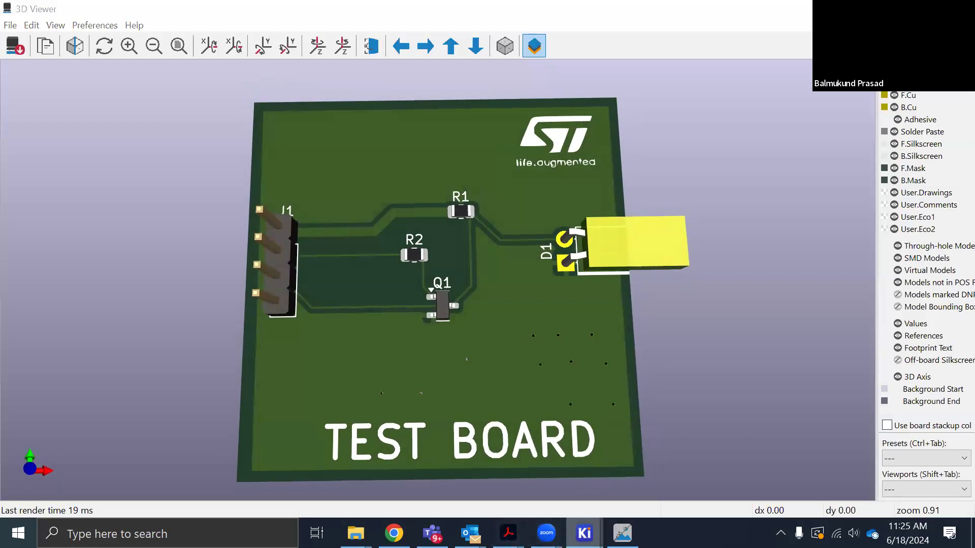
{"action": "left_click", "coordinate": [345, 463]}
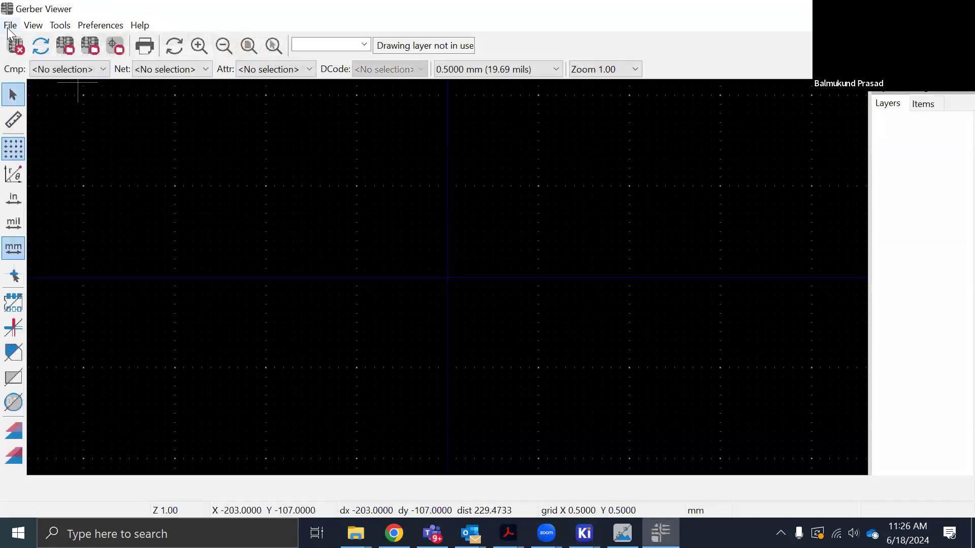
Load all files from kicadTest's Gerber folder as autodetected files and dismiss the loading errors
{"action": "left_click", "coordinate": [10, 25]}
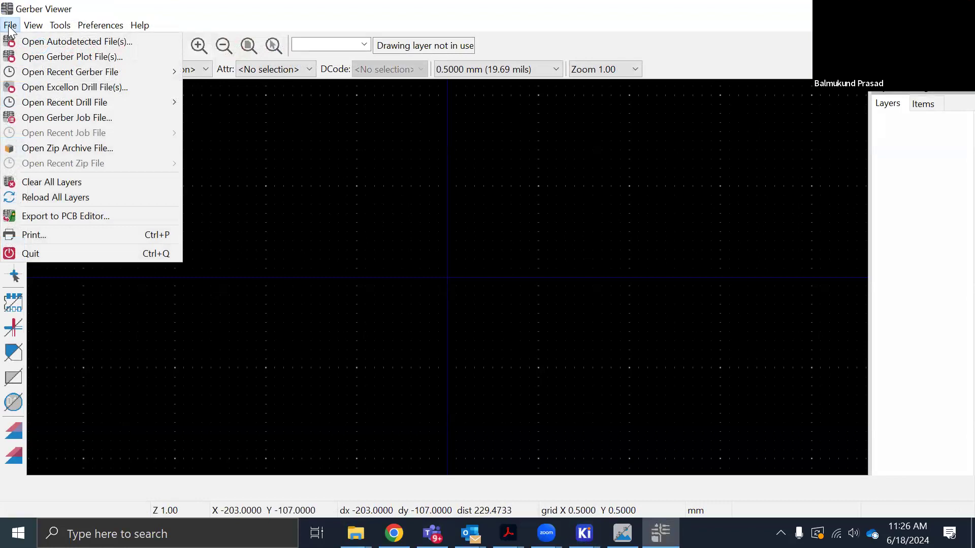
{"action": "left_click", "coordinate": [28, 45]}
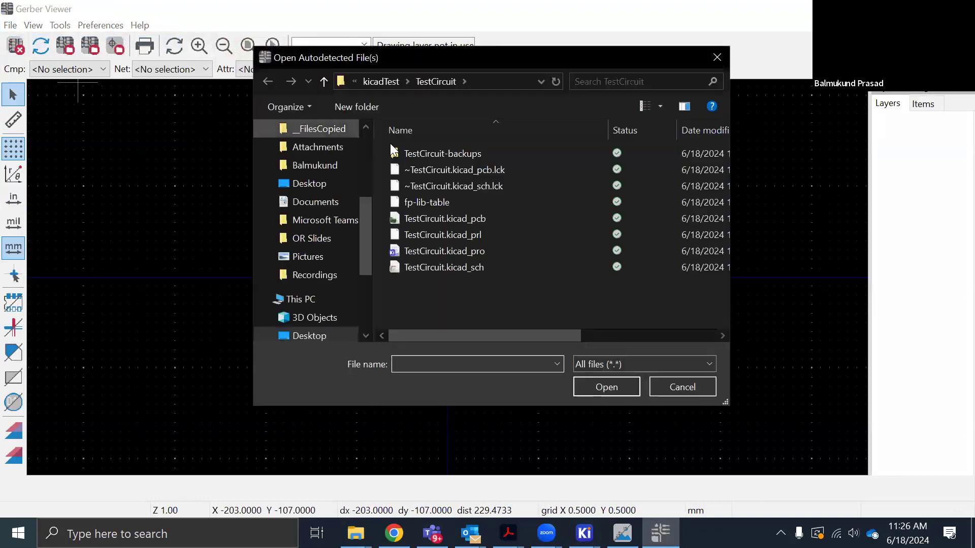
{"action": "left_click", "coordinate": [386, 82]}
{"action": "double_click", "coordinate": [419, 155]}
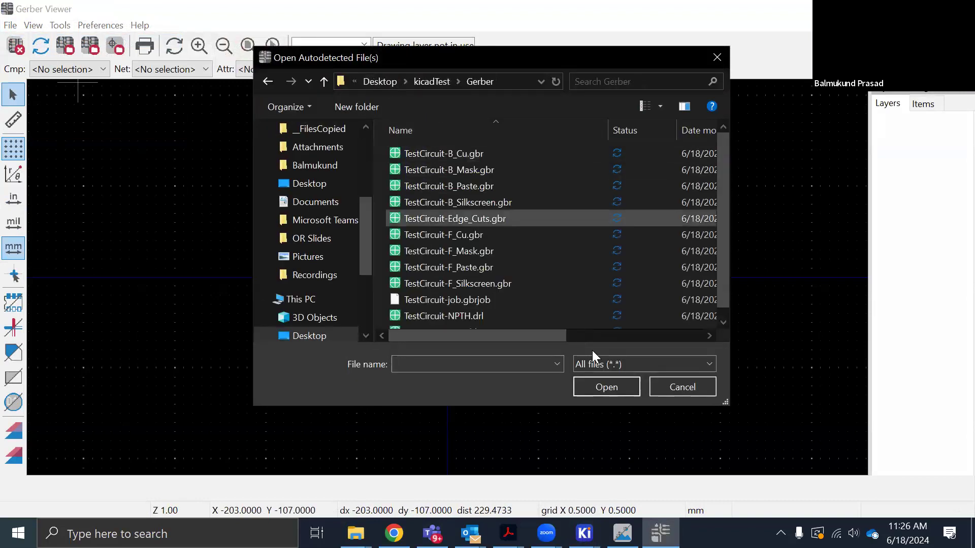
{"action": "left_click", "coordinate": [615, 390]}
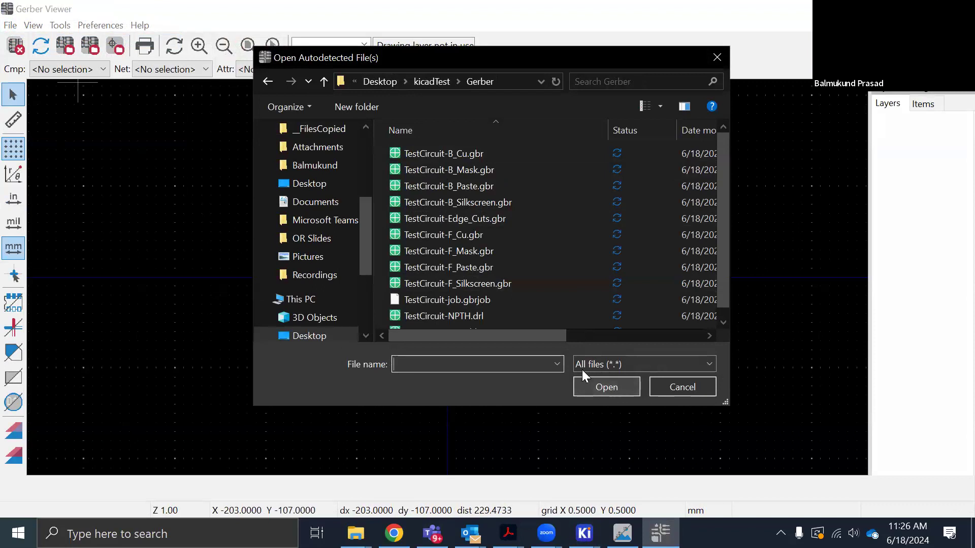
{"action": "left_click", "coordinate": [524, 256]}
{"action": "key", "text": "ctrl+a"}
{"action": "left_click", "coordinate": [604, 388]}
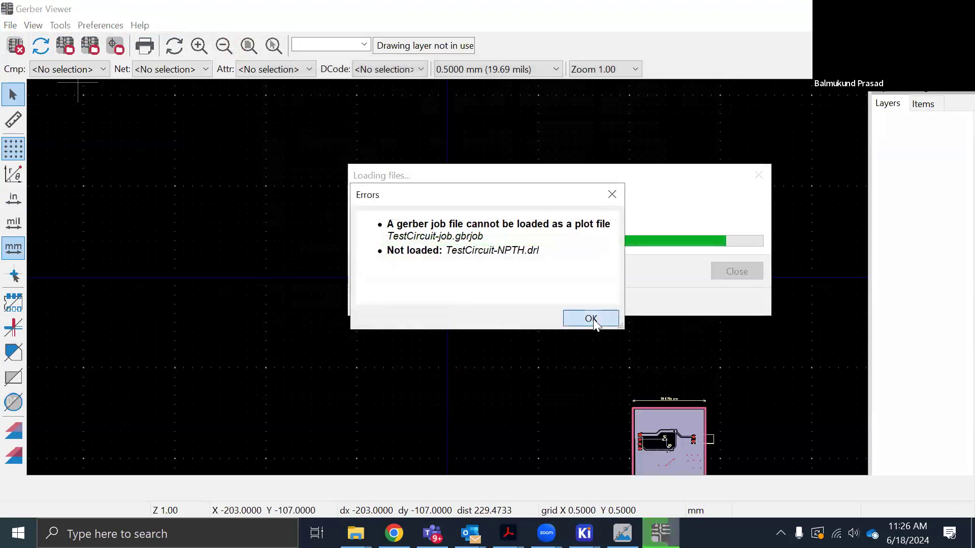
{"action": "left_click", "coordinate": [591, 318]}
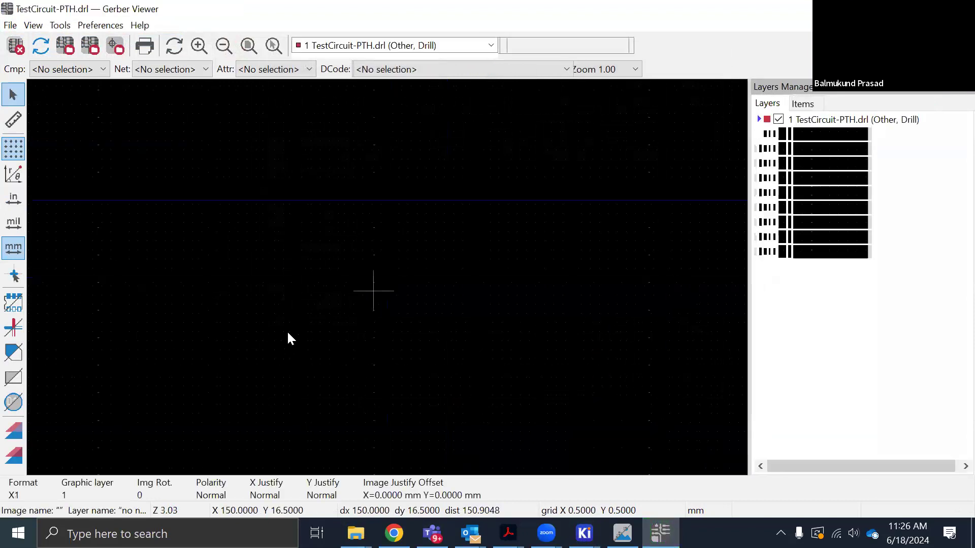
Examine the loaded Gerber and drill layers of the board, including the copper, board outline and via holes
{"action": "scroll", "coordinate": [356, 400], "scroll_direction": "down", "scroll_amount": 1}
{"action": "scroll", "coordinate": [386, 276], "scroll_direction": "up", "scroll_amount": 3}
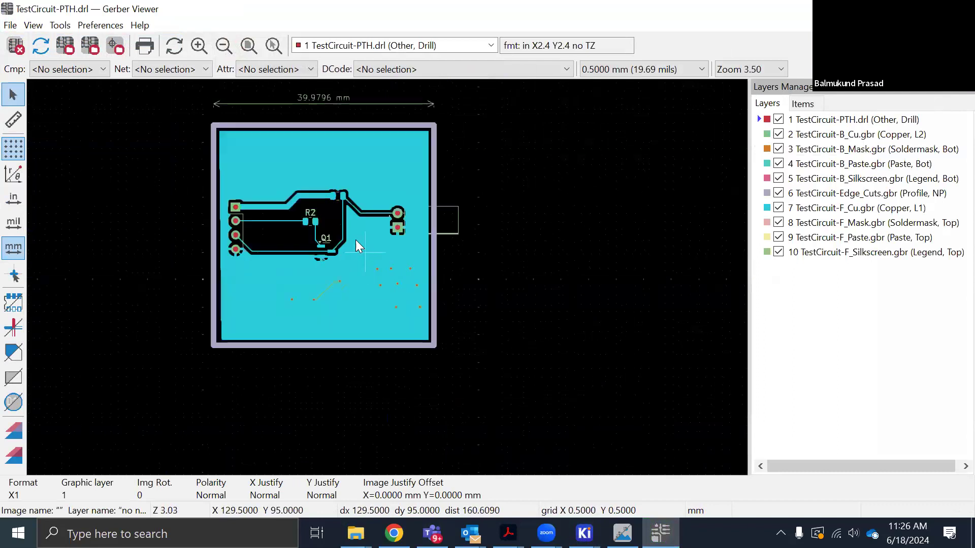
{"action": "scroll", "coordinate": [264, 217], "scroll_direction": "up", "scroll_amount": 2}
{"action": "scroll", "coordinate": [395, 283], "scroll_direction": "down", "scroll_amount": 2}
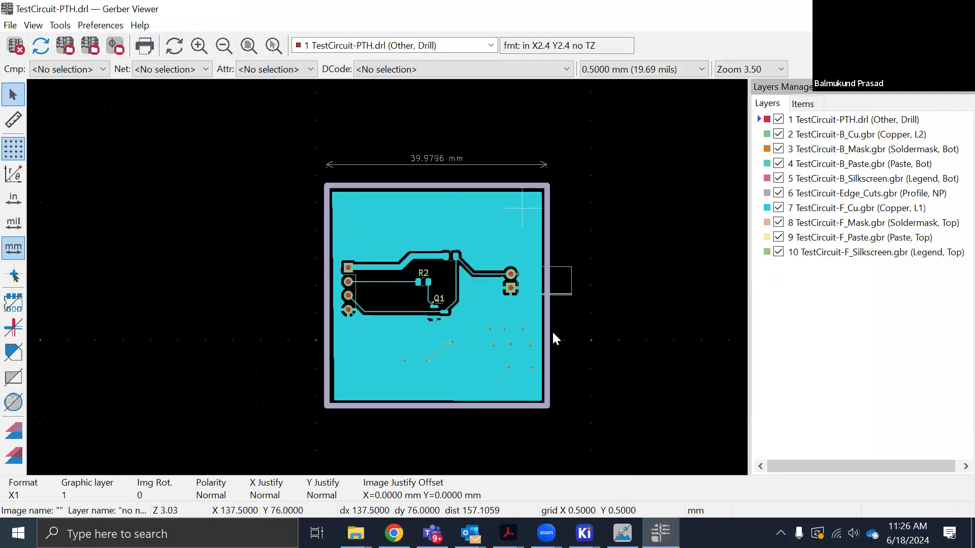
{"action": "scroll", "coordinate": [390, 269], "scroll_direction": "up", "scroll_amount": 2}
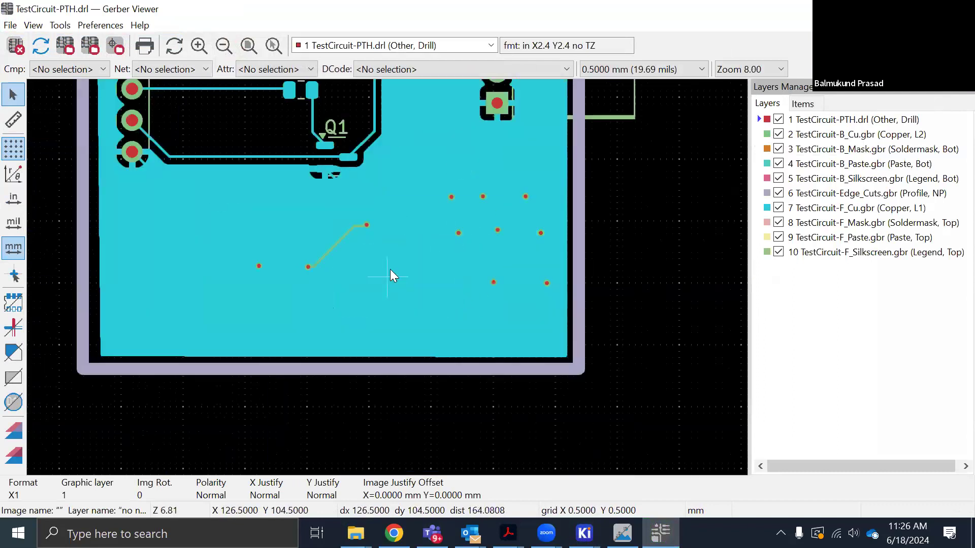
{"action": "scroll", "coordinate": [388, 277], "scroll_direction": "down", "scroll_amount": 1}
{"action": "scroll", "coordinate": [389, 279], "scroll_direction": "down", "scroll_amount": 2}
{"action": "scroll", "coordinate": [386, 276], "scroll_direction": "up", "scroll_amount": 2}
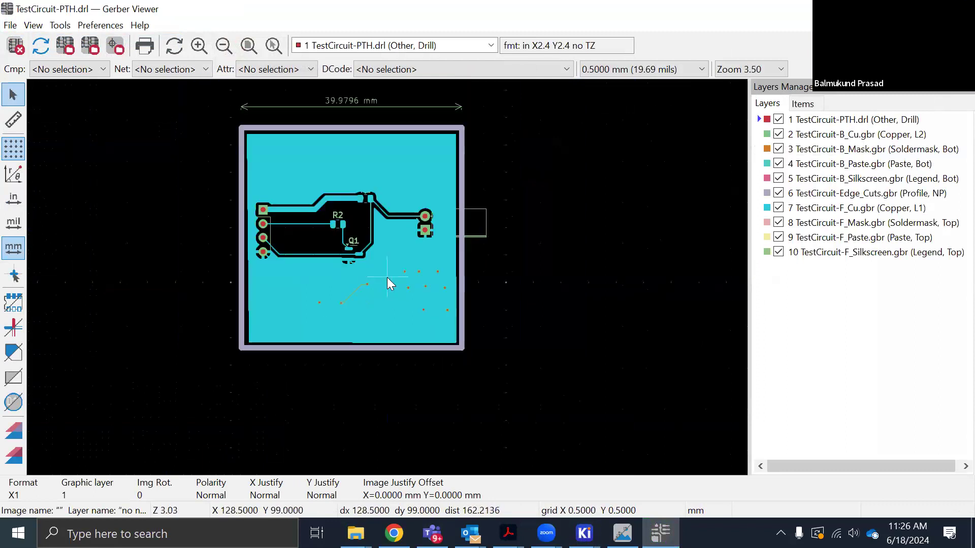
{"action": "scroll", "coordinate": [389, 274], "scroll_direction": "down", "scroll_amount": 1}
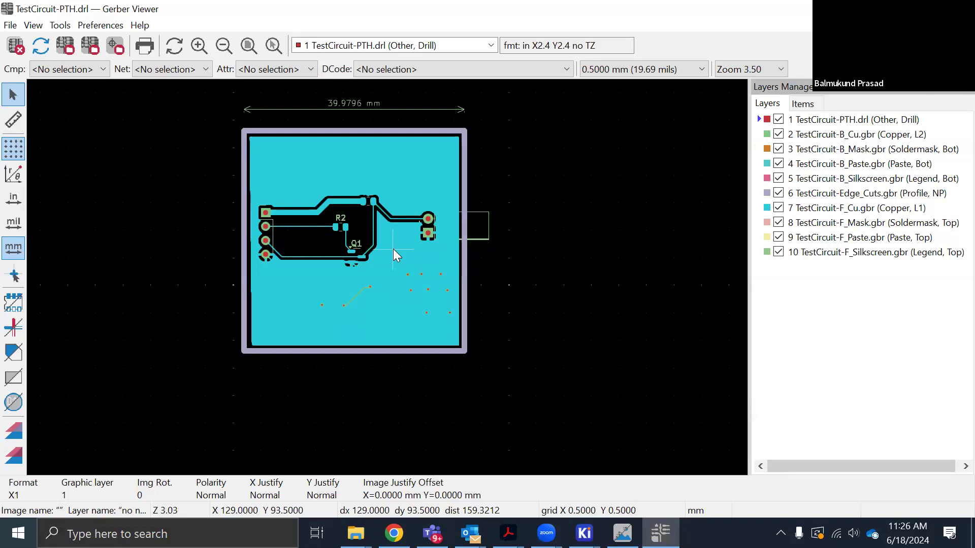
{"action": "key", "text": "XF86AudioRaiseVolume"}
{"action": "key", "text": "XF86AudioRaiseVolume"}
{"action": "key", "text": "XF86AudioRaiseVolume"}
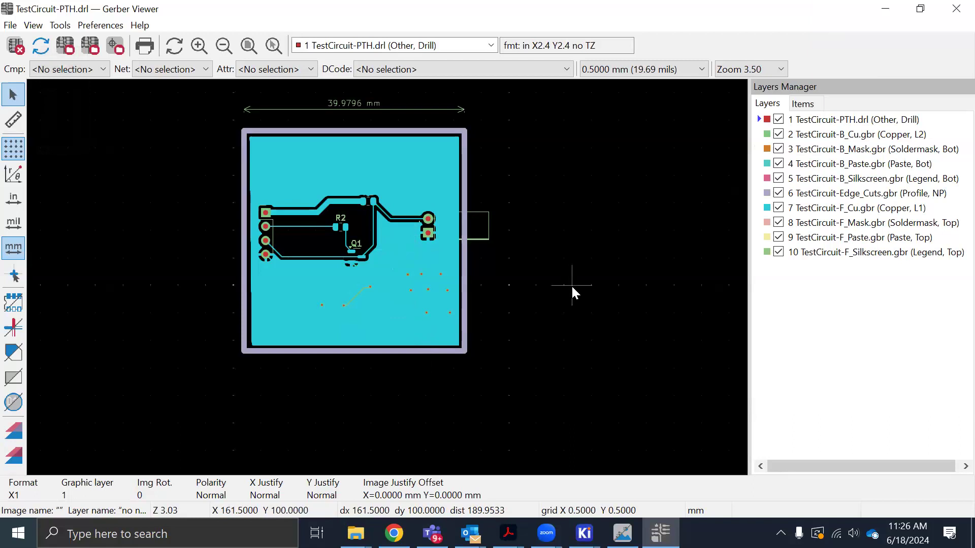
{"action": "key", "text": "XF86AudioLowerVolume"}
{"action": "key", "text": "XF86AudioLowerVolume"}
{"action": "key", "text": "XF86AudioLowerVolume"}
{"action": "key", "text": "XF86AudioLowerVolume"}
{"action": "key", "text": "XF86AudioLowerVolume"}
{"action": "key", "text": "XF86AudioLowerVolume"}
{"action": "key", "text": "XF86AudioLowerVolume"}
{"action": "key", "text": "XF86AudioLowerVolume"}
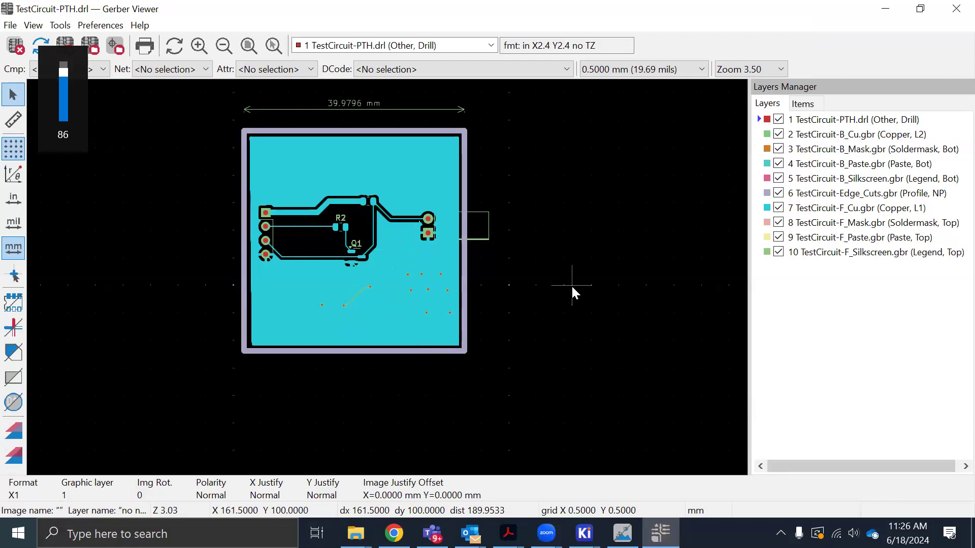